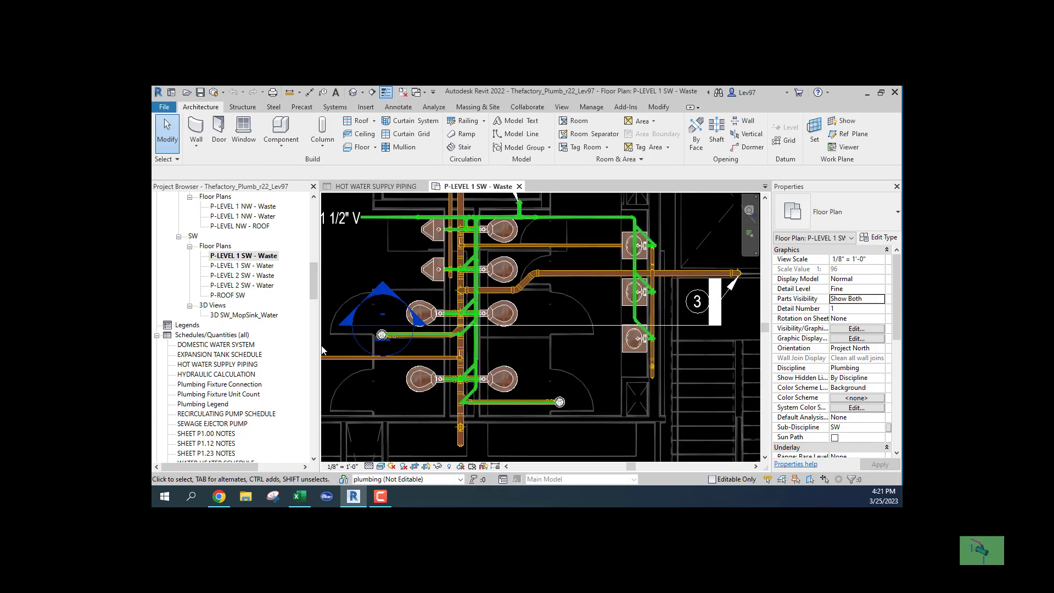
- Enlarge the drawing area and examine the end of the main waste line below the water closets in the Level 1 SW waste plan
drag(321, 350, 273, 350)
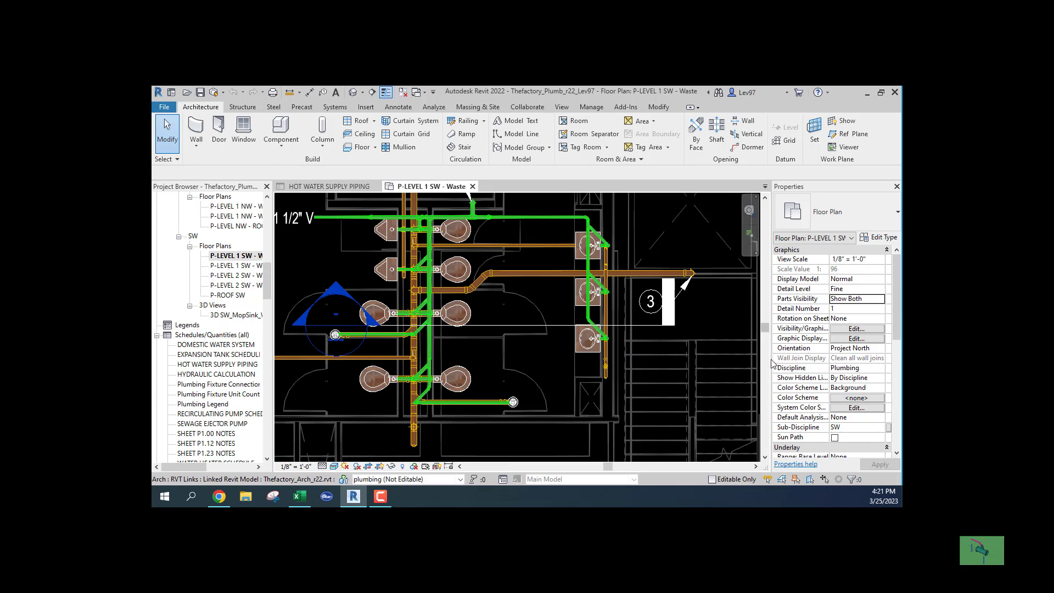
mouse_move(771, 359)
mouse_down()
mouse_move(803, 358)
mouse_move(781, 358)
mouse_up()
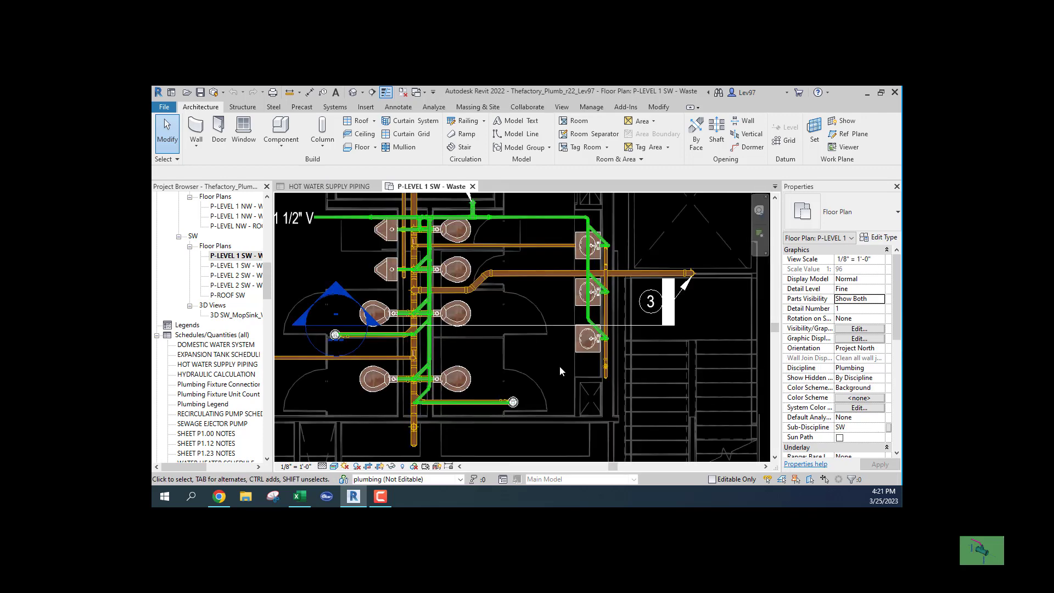
scroll(546, 360, down, 1)
middle_drag(546, 360, 588, 373)
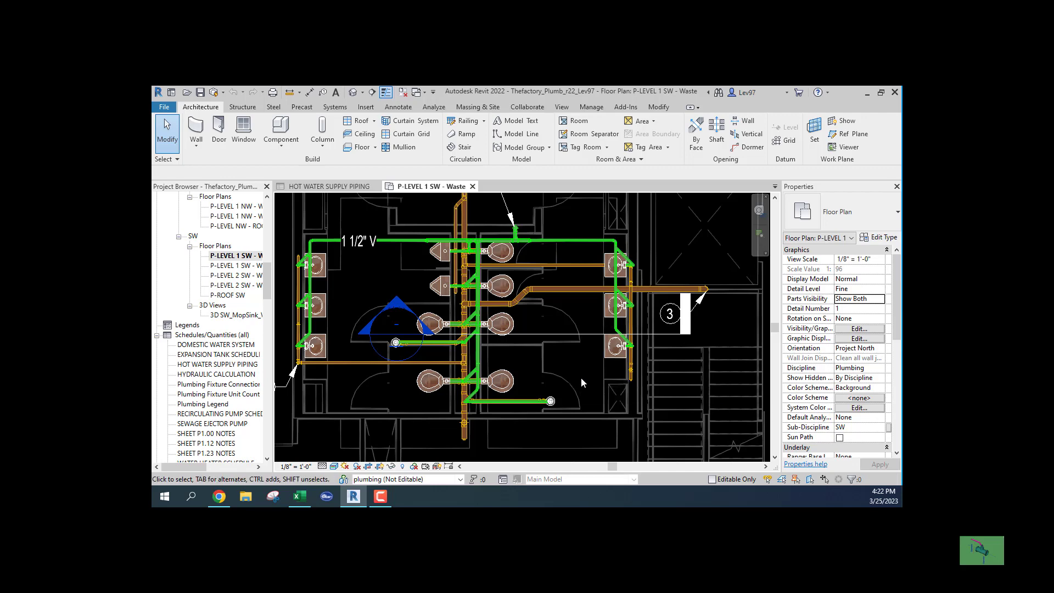
middle_drag(585, 377, 598, 352)
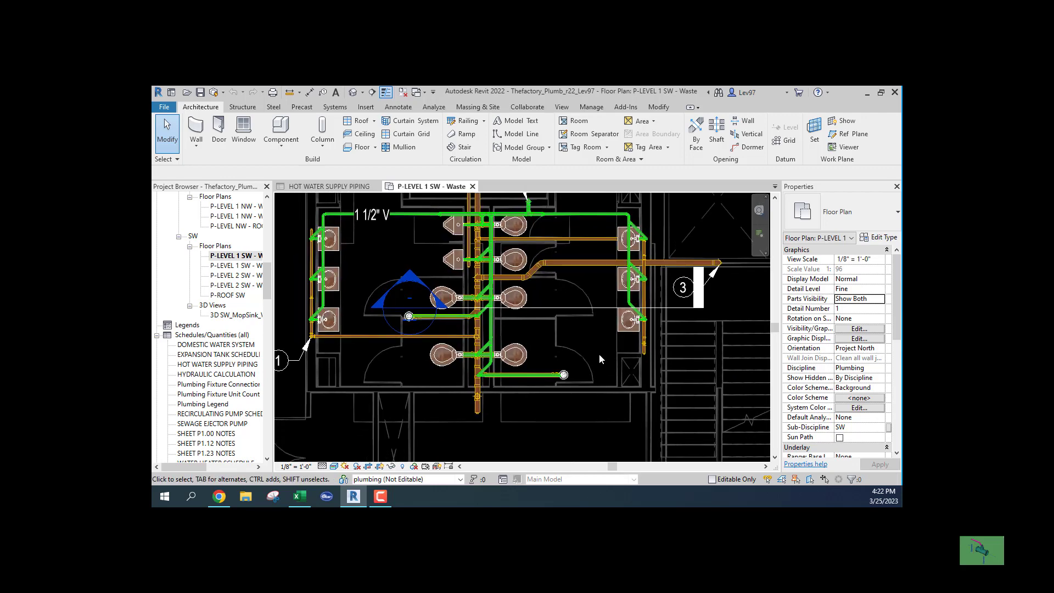
scroll(541, 389, up, 2)
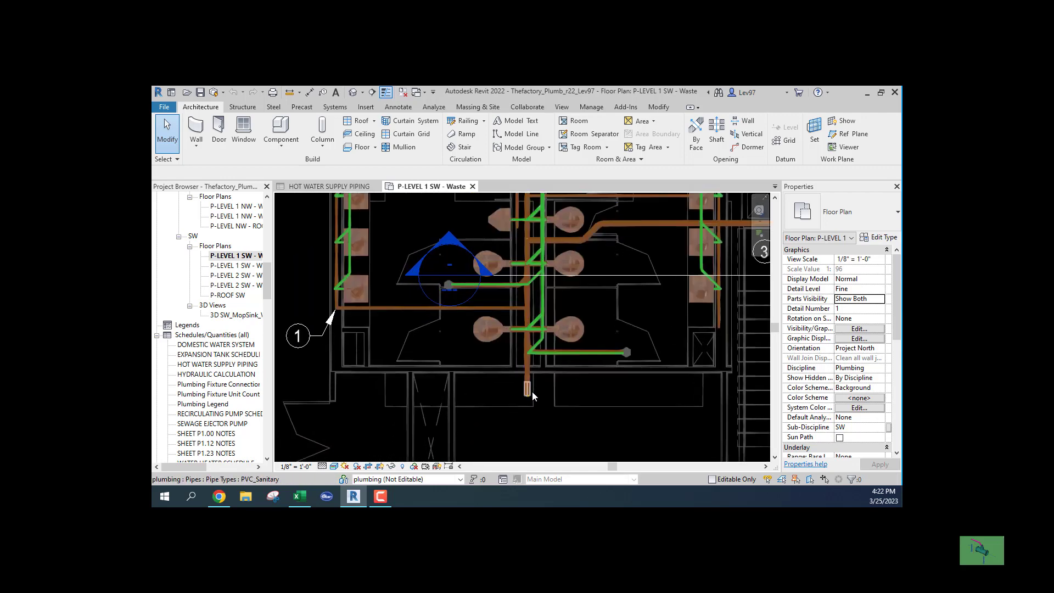
scroll(549, 389, up, 2)
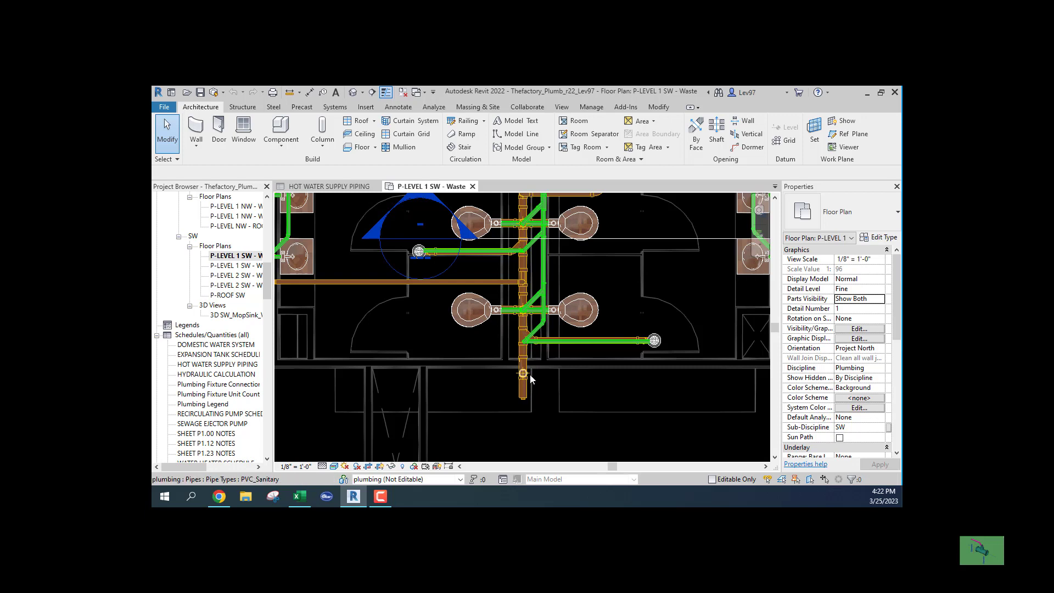
scroll(529, 374, up, 2)
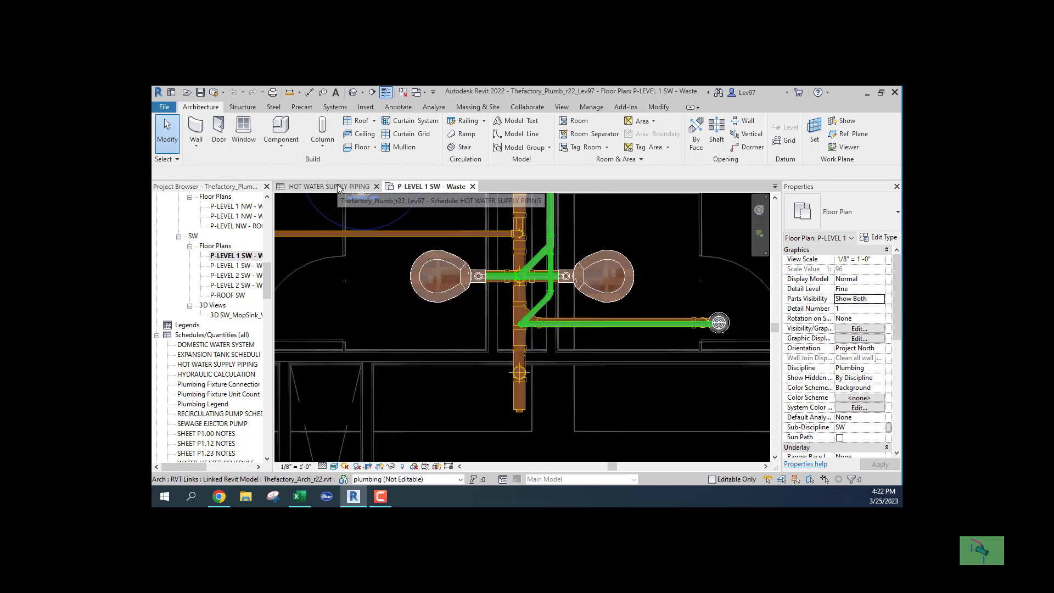
- Close the HOT WATER SUPPLY PIPING schedule, dismiss the save reminder, and open the OVERALL BUILDING 3D view
click(376, 187)
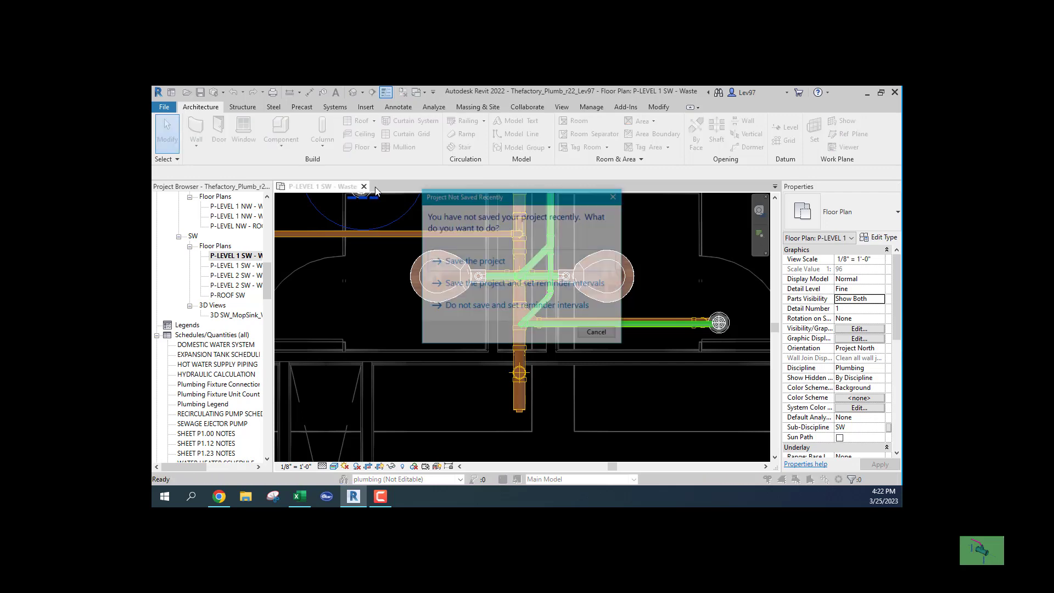
key(Escape)
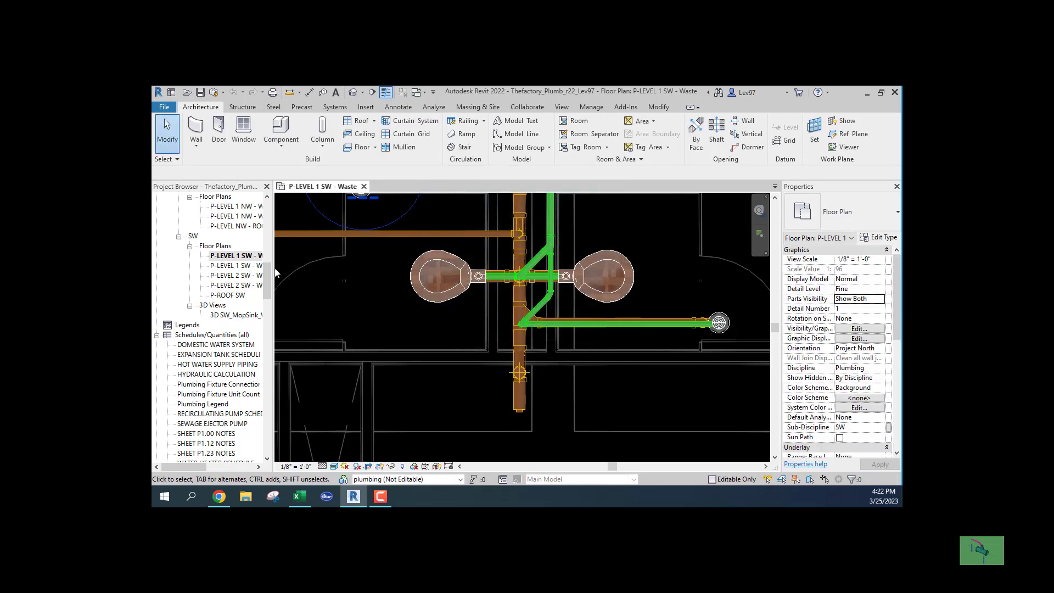
drag(327, 268, 329, 266)
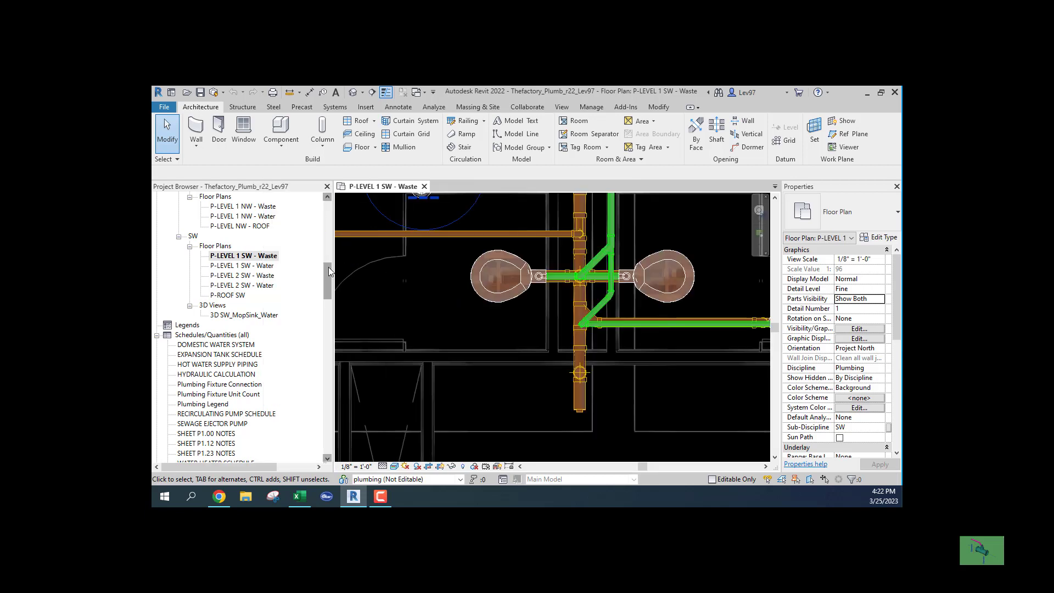
scroll(282, 288, up, 3)
scroll(283, 289, up, 6)
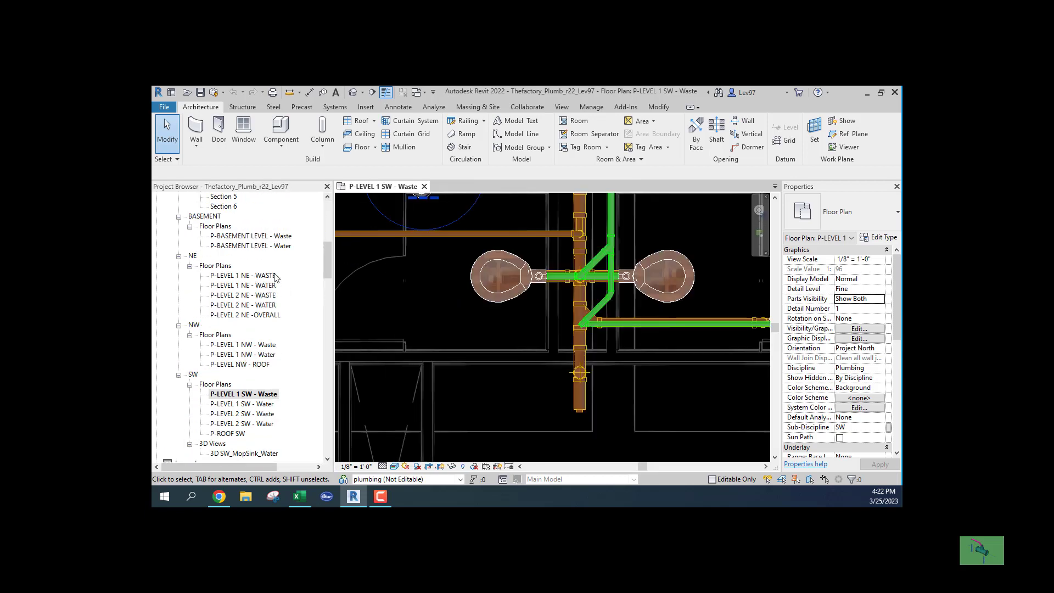
scroll(276, 277, up, 3)
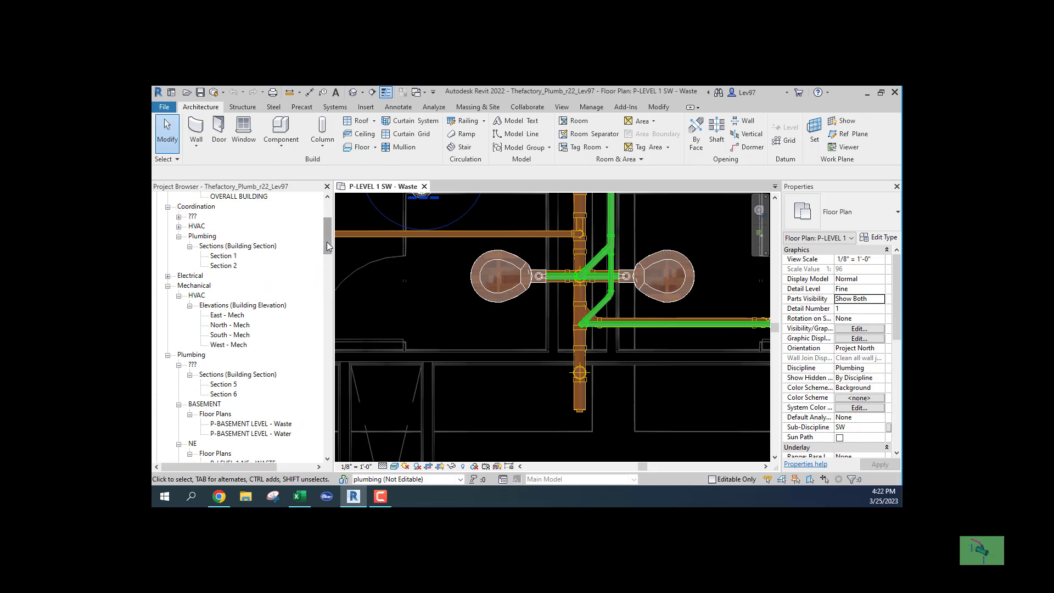
drag(328, 246, 328, 234)
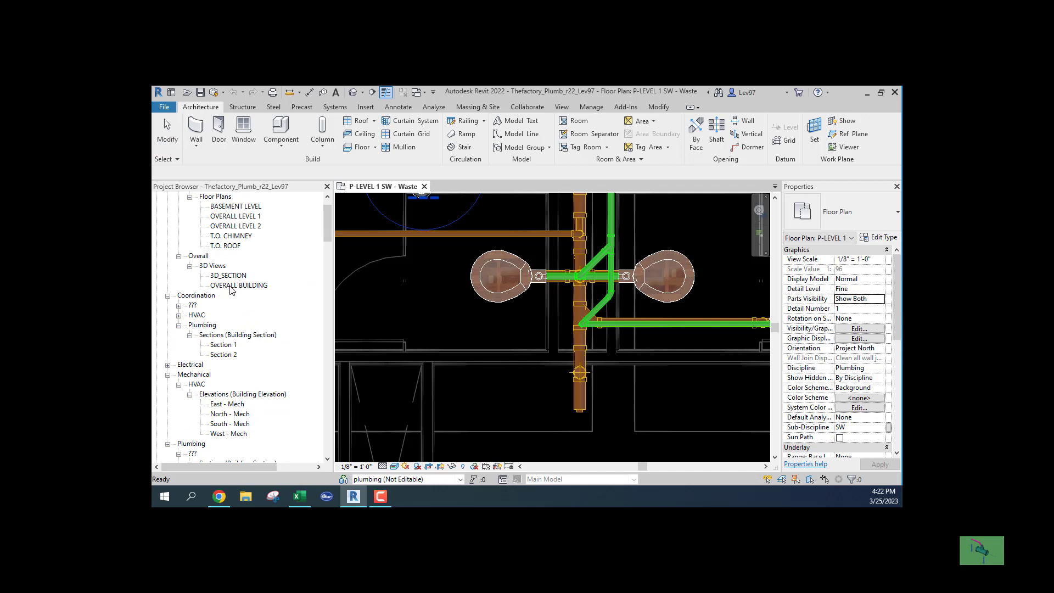
double_click(231, 285)
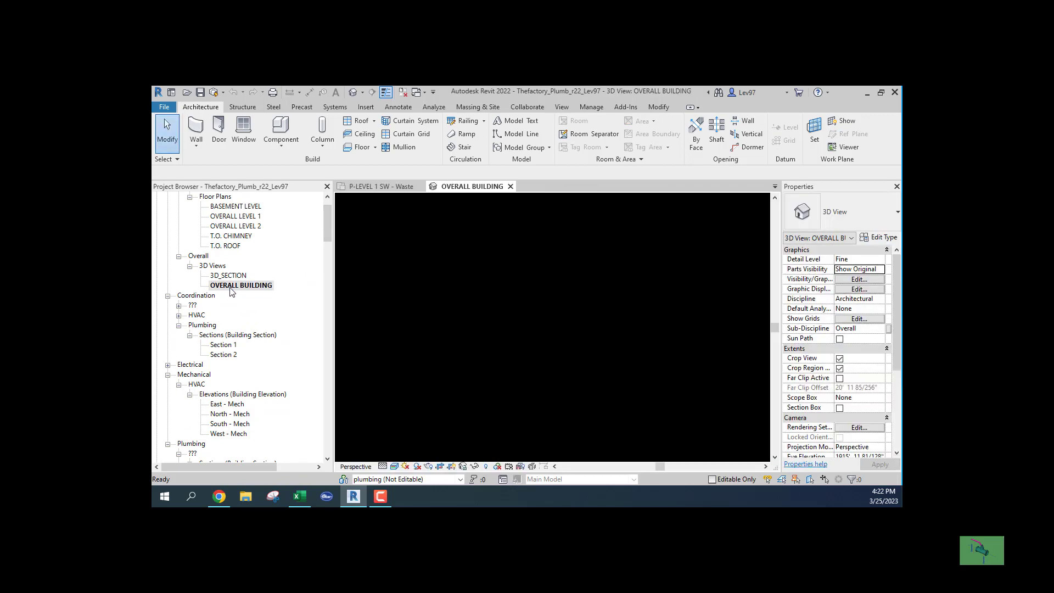
click(719, 198)
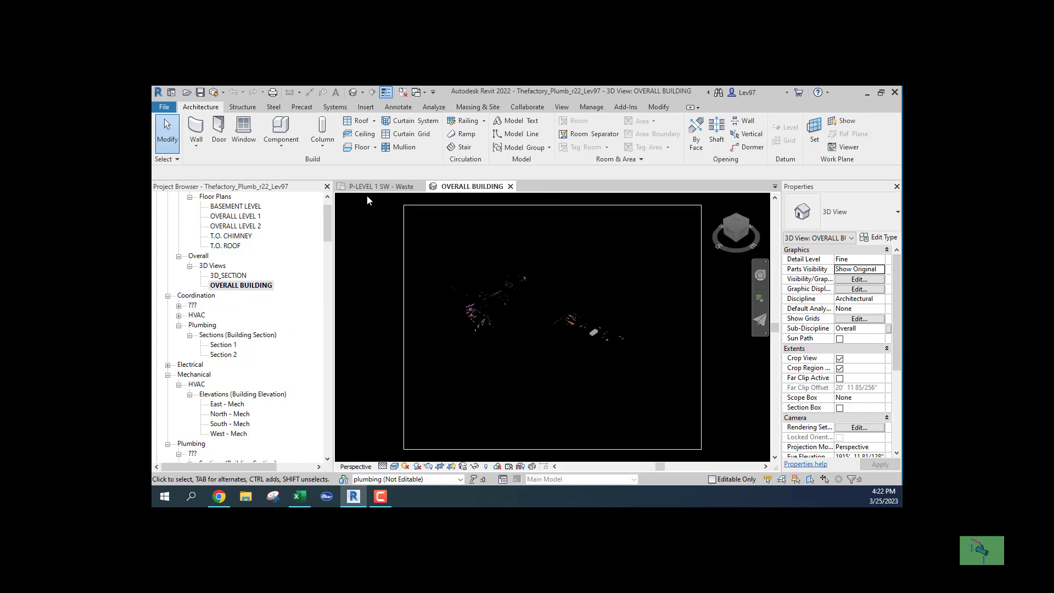
- Select the sanitary main pipe just below the floor drain branch in the waste plan and look for it in the OVERALL BUILDING 3D view
click(378, 186)
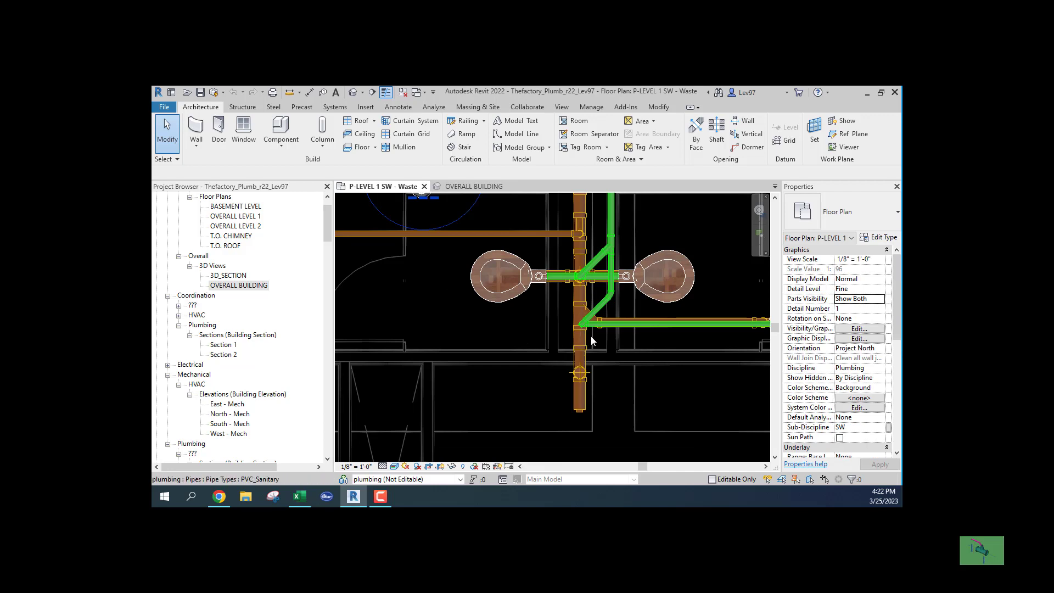
click(580, 337)
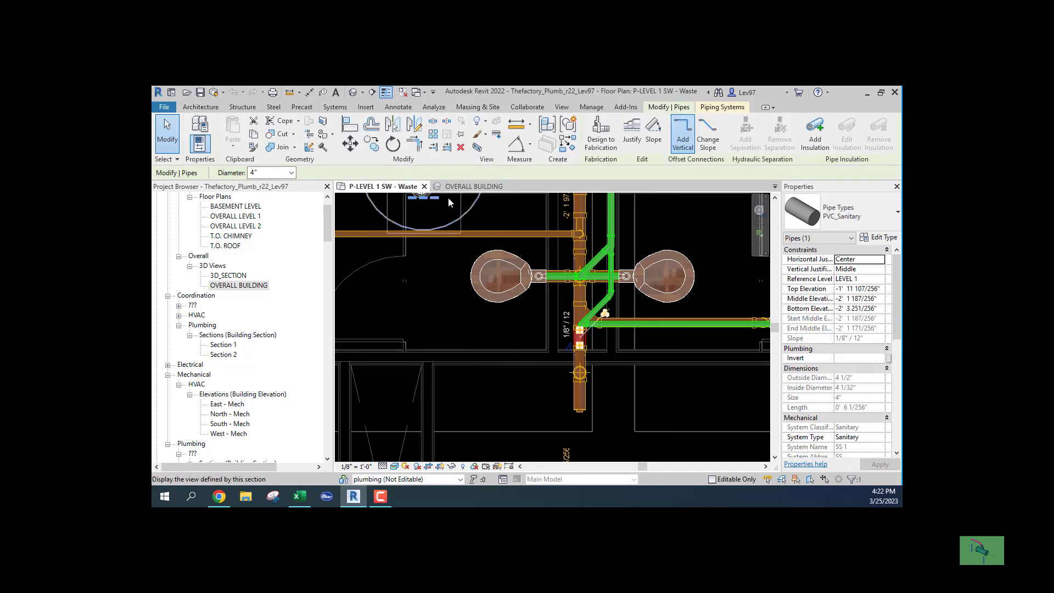
click(474, 186)
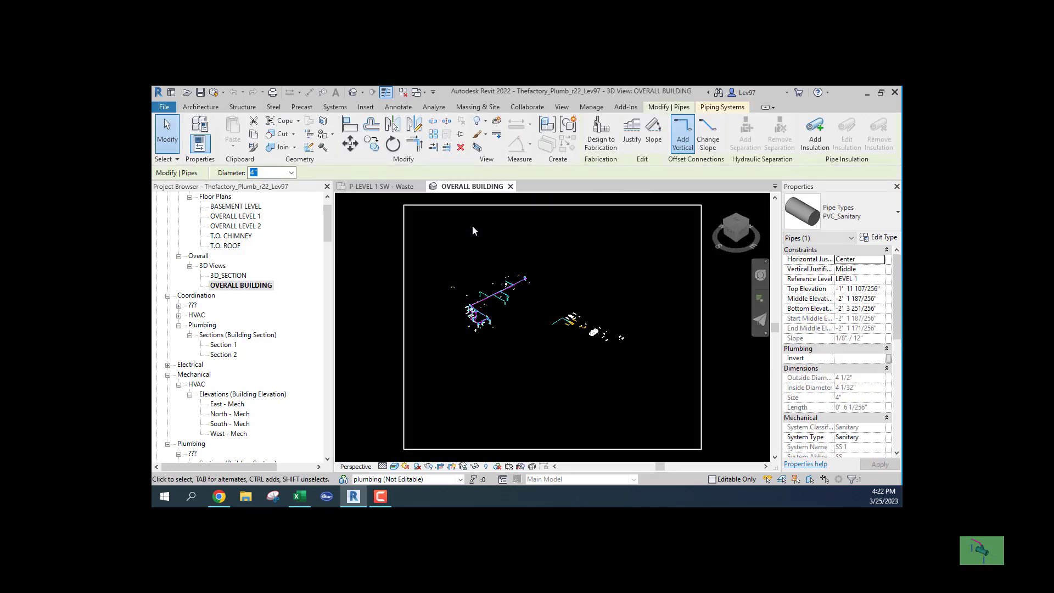
scroll(519, 343, up, 3)
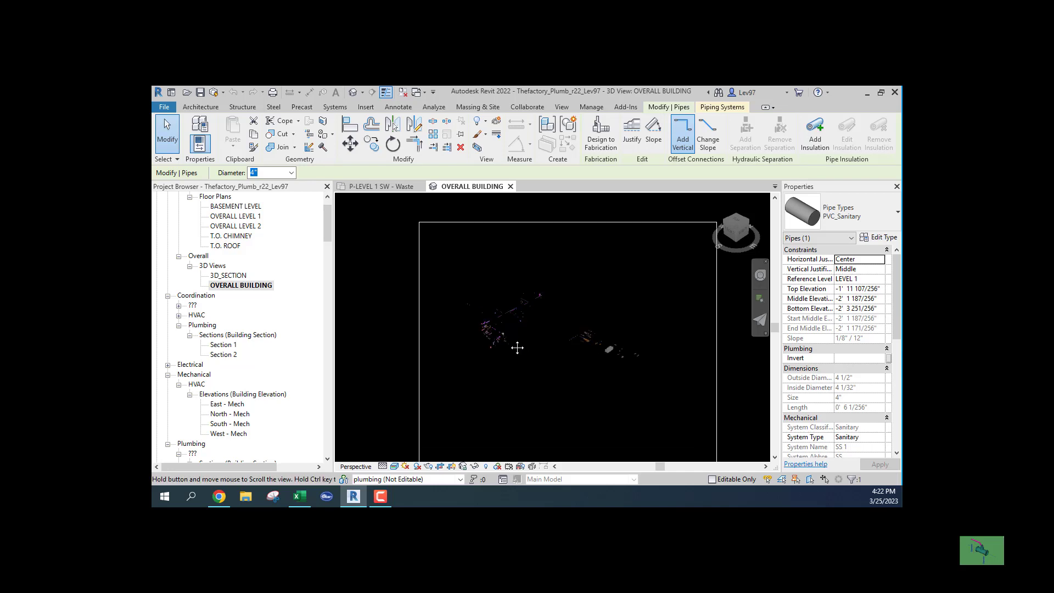
scroll(511, 349, up, 3)
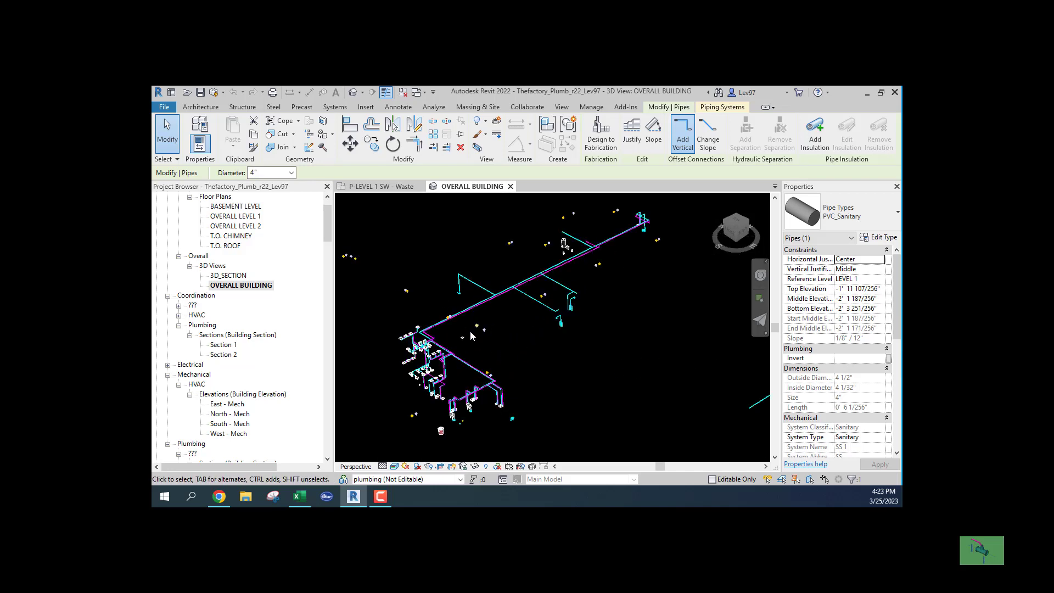
scroll(448, 344, up, 5)
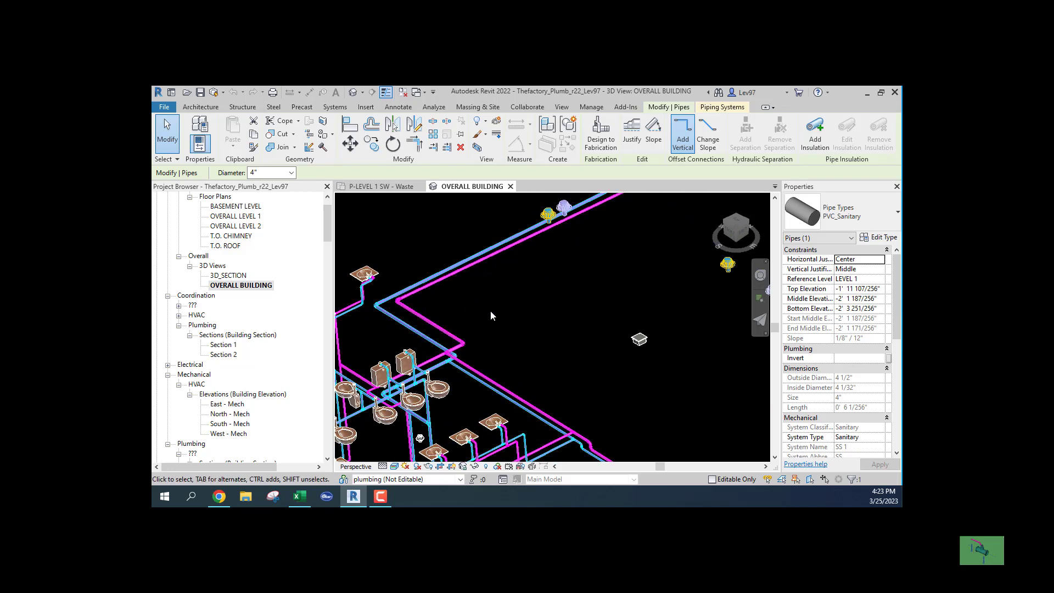
- In the 3D view's filter overrides, turn off visibility of Plumbing - DCW and Plumbing - DHW and turn on Plumbing - Waste
key(v)
key(v)
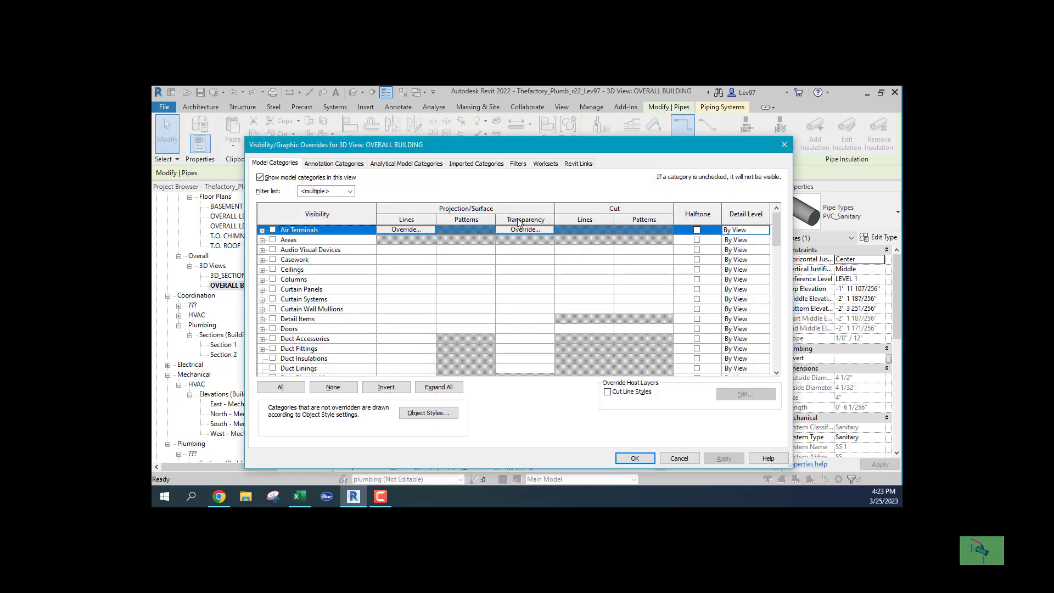
click(518, 163)
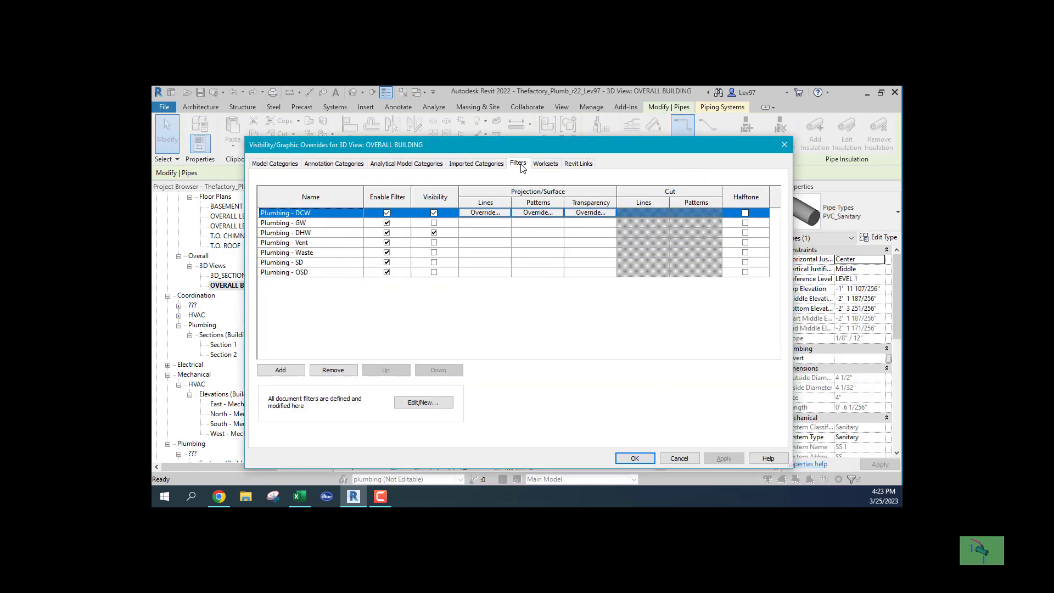
click(434, 213)
click(434, 232)
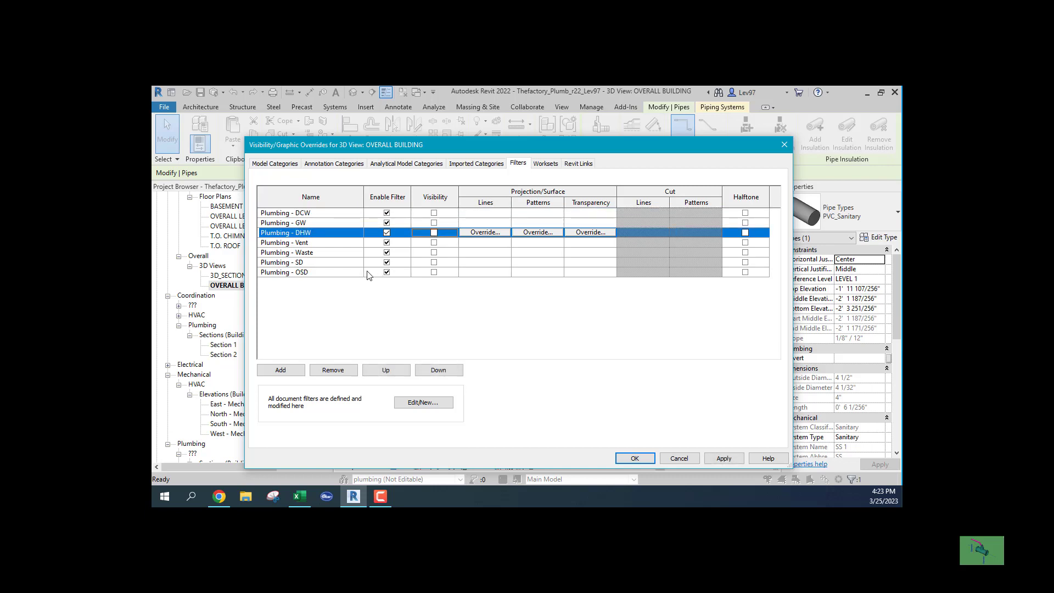
click(434, 253)
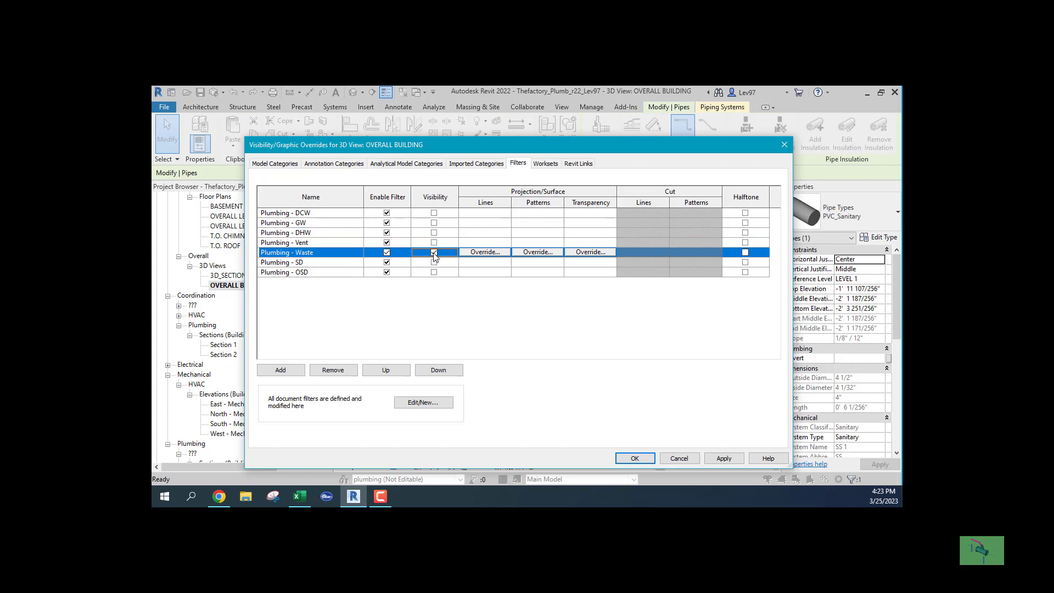
click(640, 458)
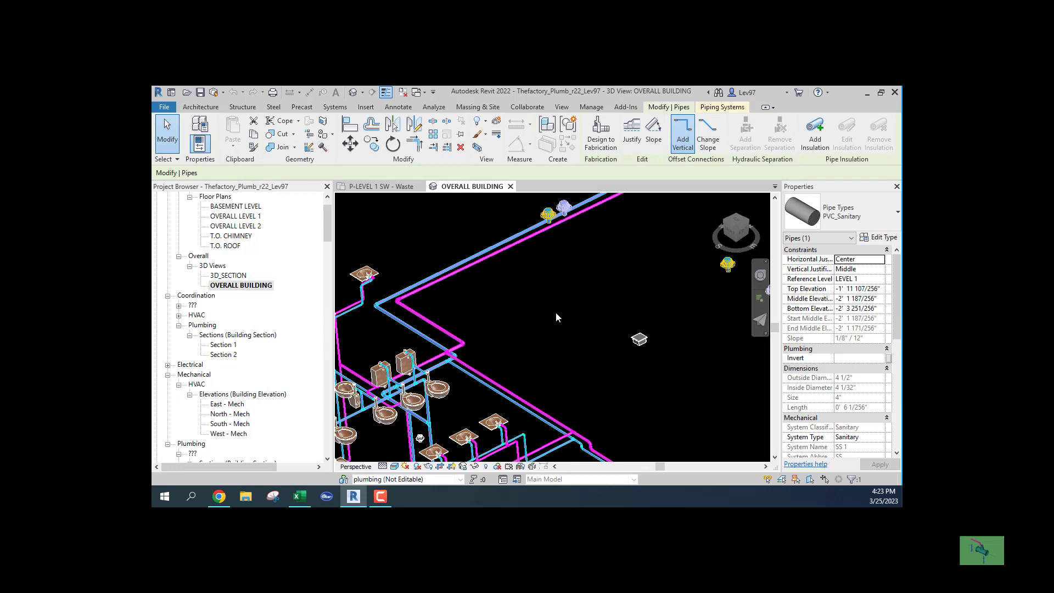
click(565, 328)
scroll(474, 315, down, 4)
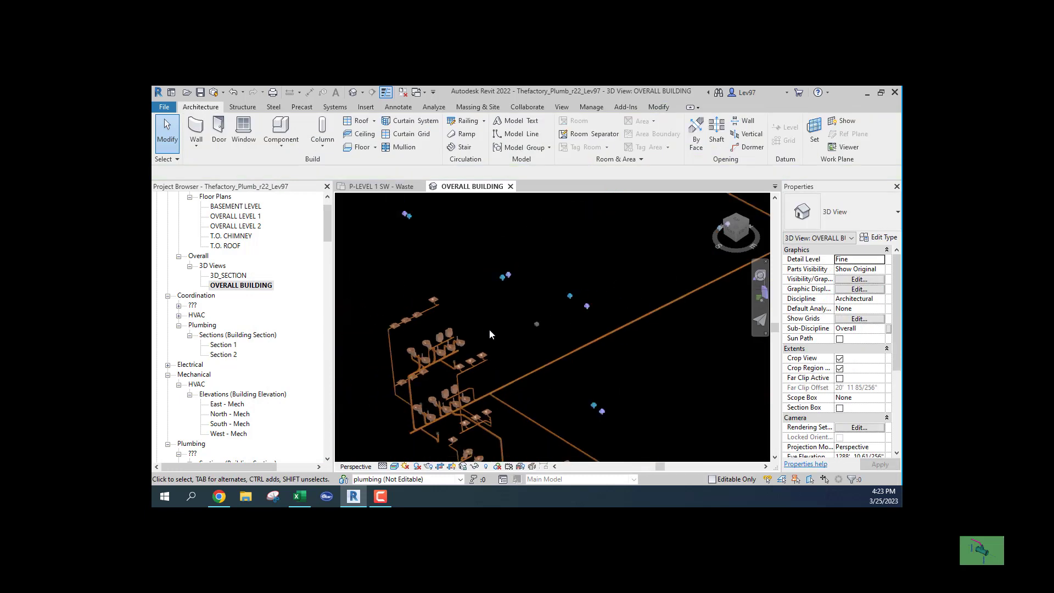
- Select the sanitary main pipe just below the lowest water closet pair in the waste plan and inspect its location in the OVERALL BUILDING 3D view
click(380, 187)
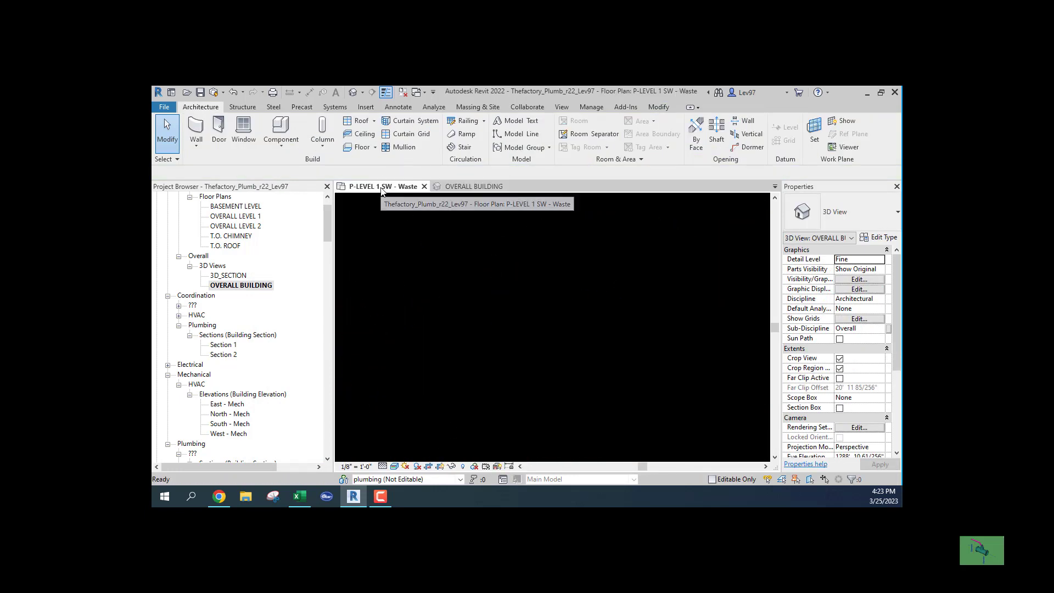
click(578, 300)
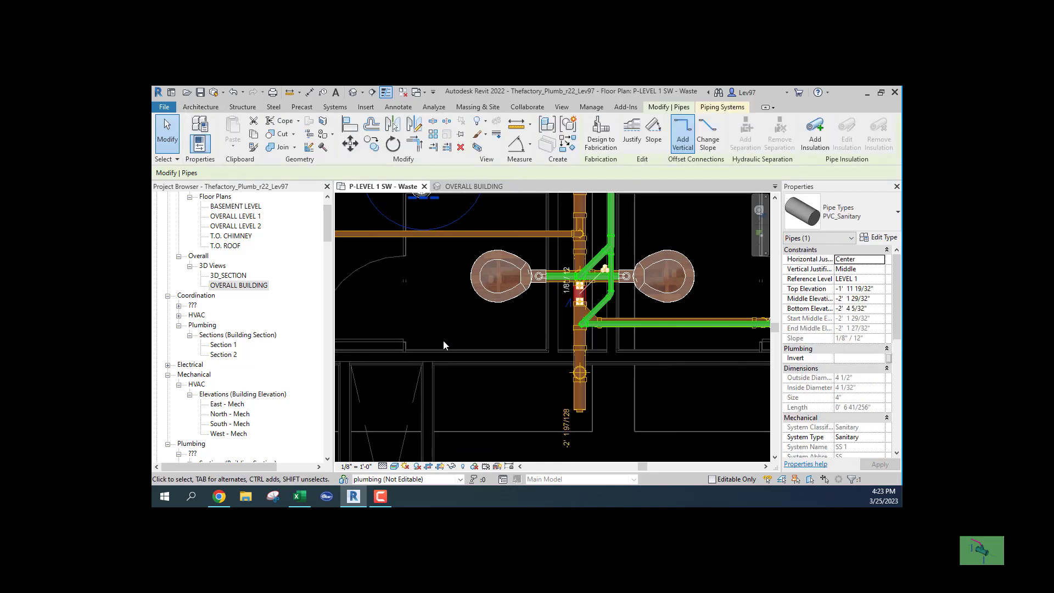
click(473, 187)
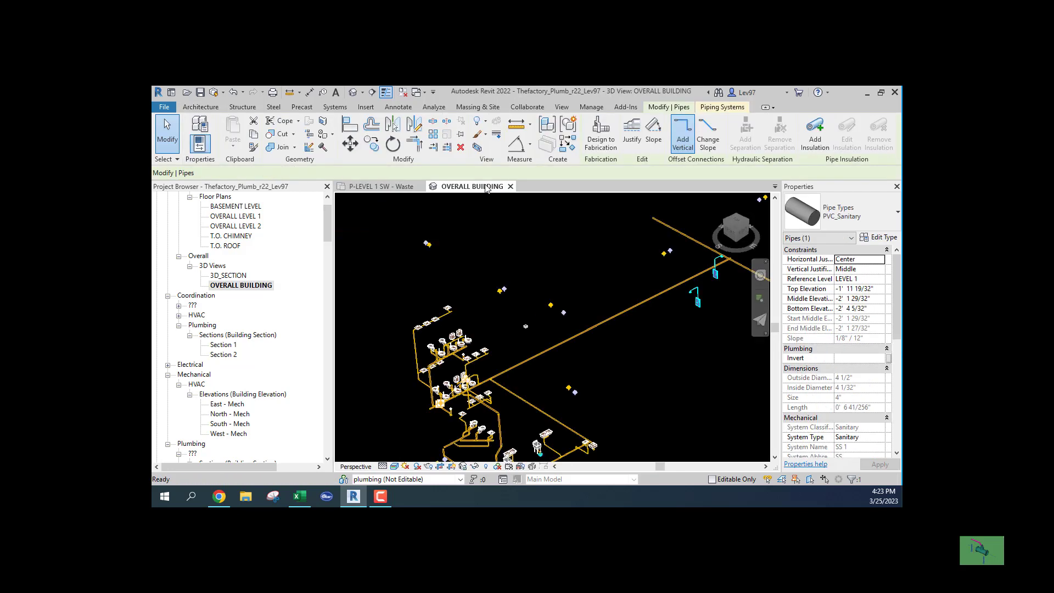
middle_drag(509, 317, 511, 262)
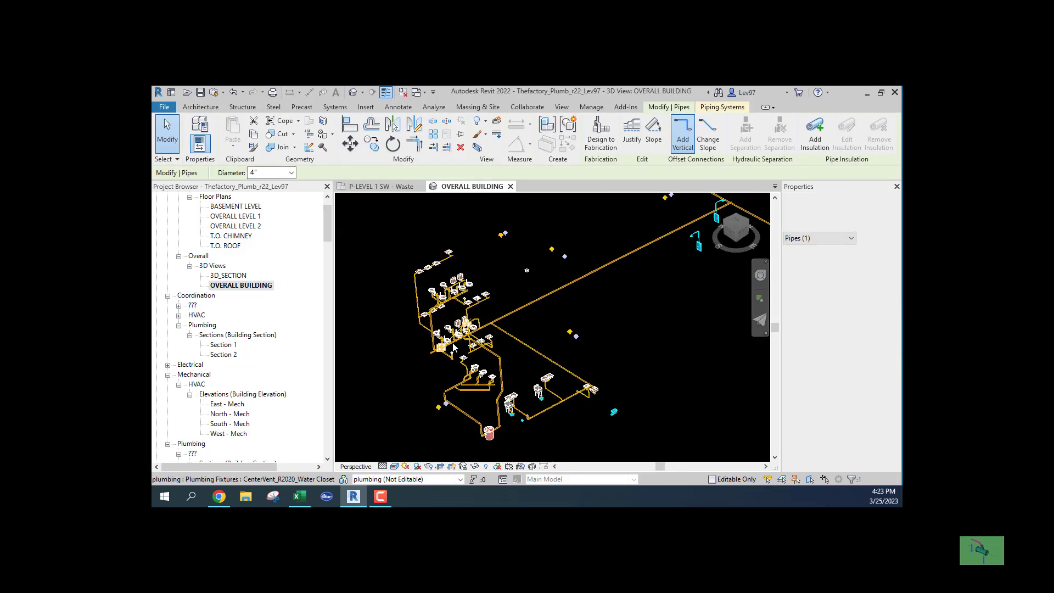
scroll(431, 352, up, 5)
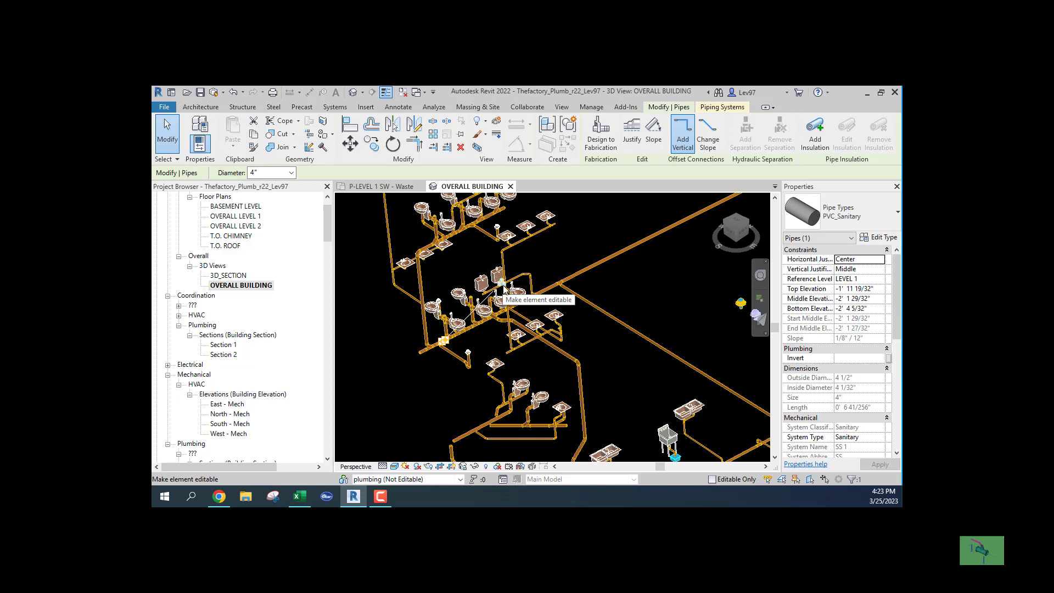
scroll(446, 343, up, 5)
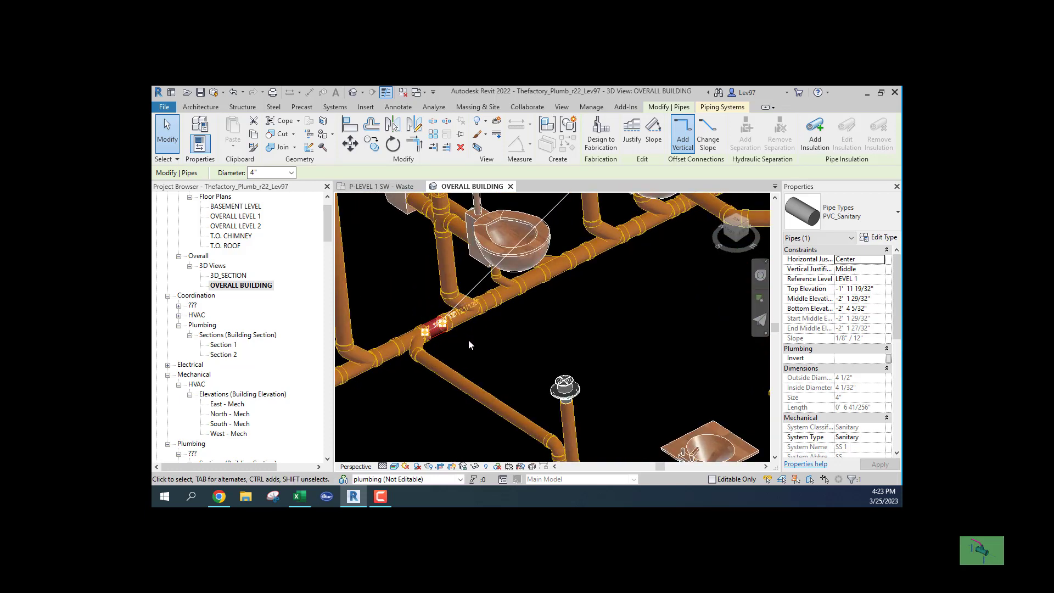
middle_drag(469, 340, 541, 332)
scroll(542, 336, down, 10)
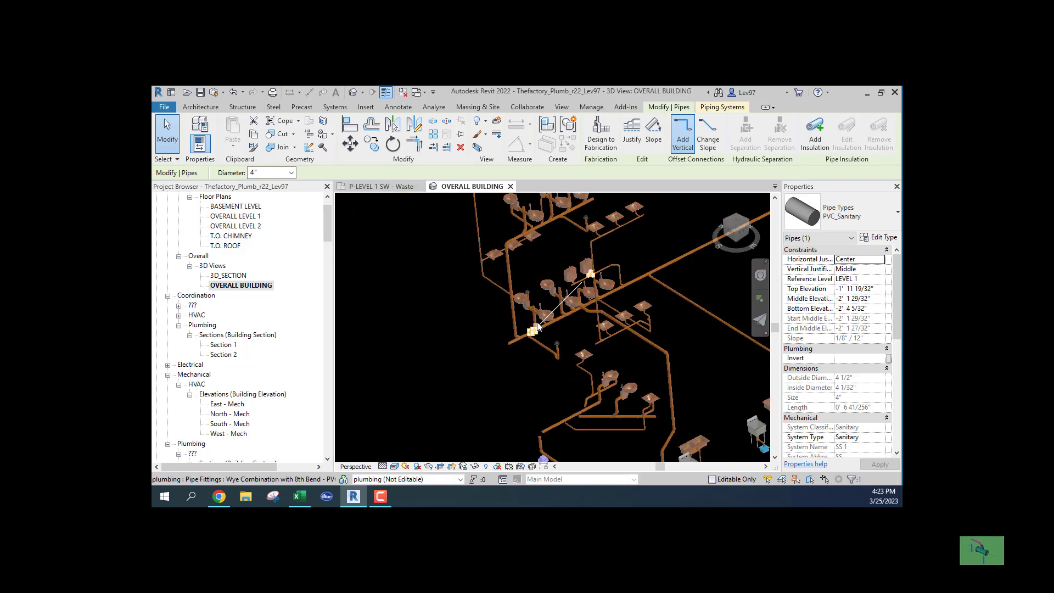
middle_drag(549, 357, 498, 339)
scroll(484, 336, up, 8)
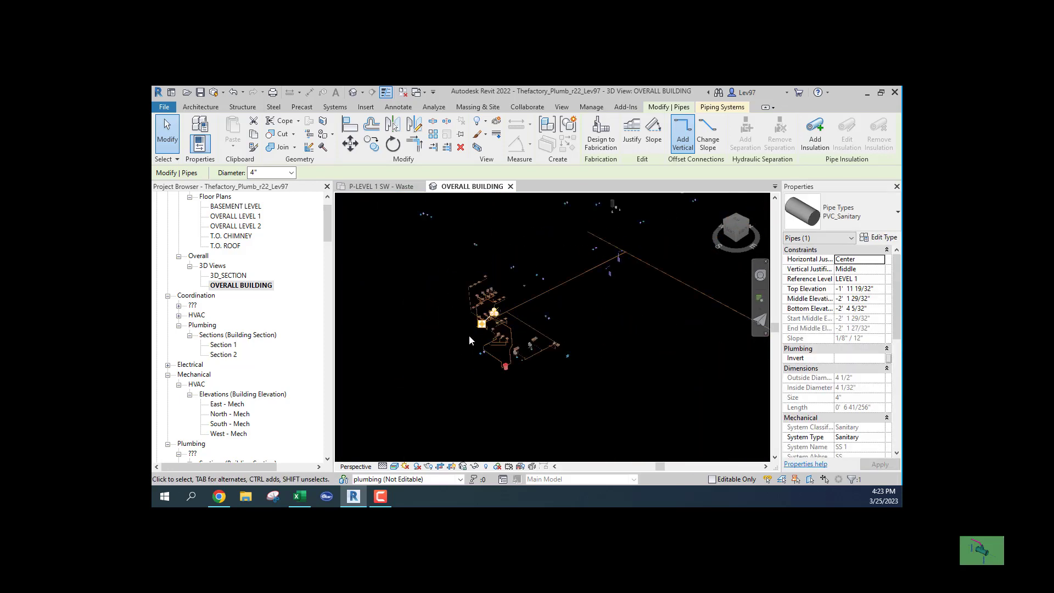
- Select the vertical sanitary riser near the end of the main in the OVERALL BUILDING view and locate it in the waste plan
scroll(495, 340, up, 10)
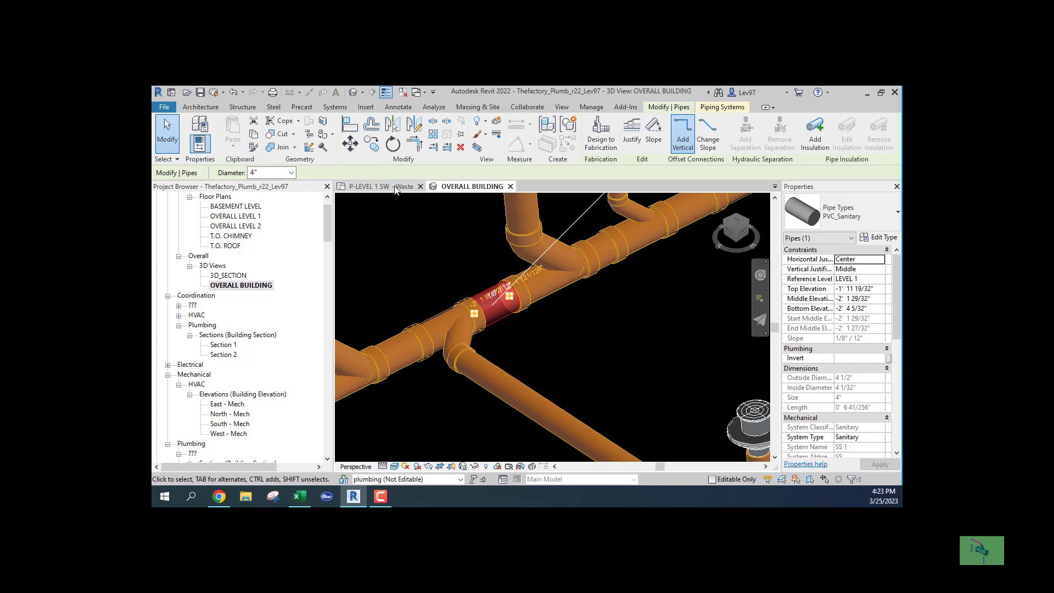
scroll(433, 282, down, 8)
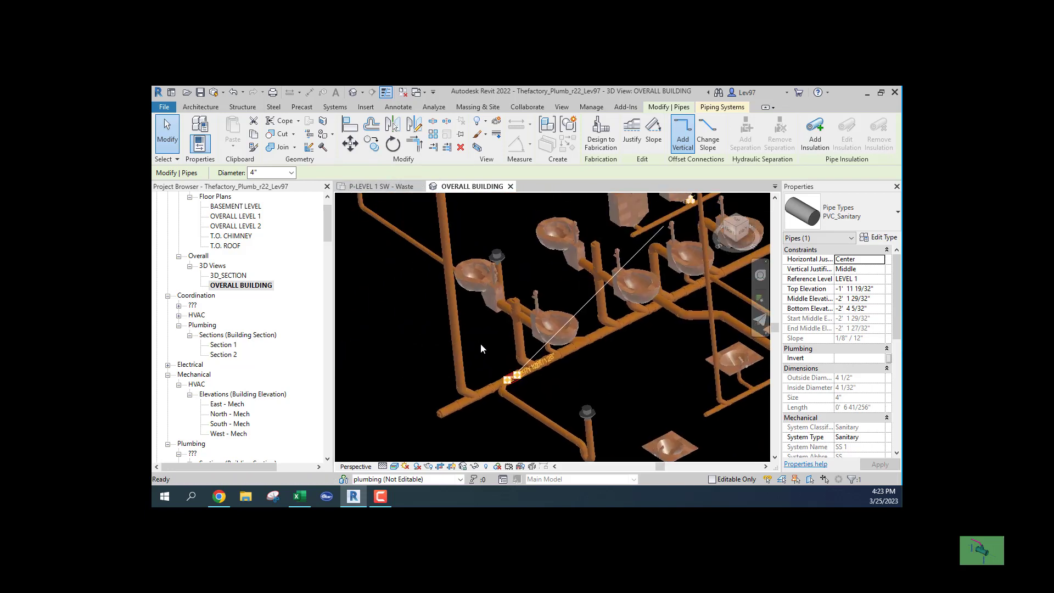
click(454, 318)
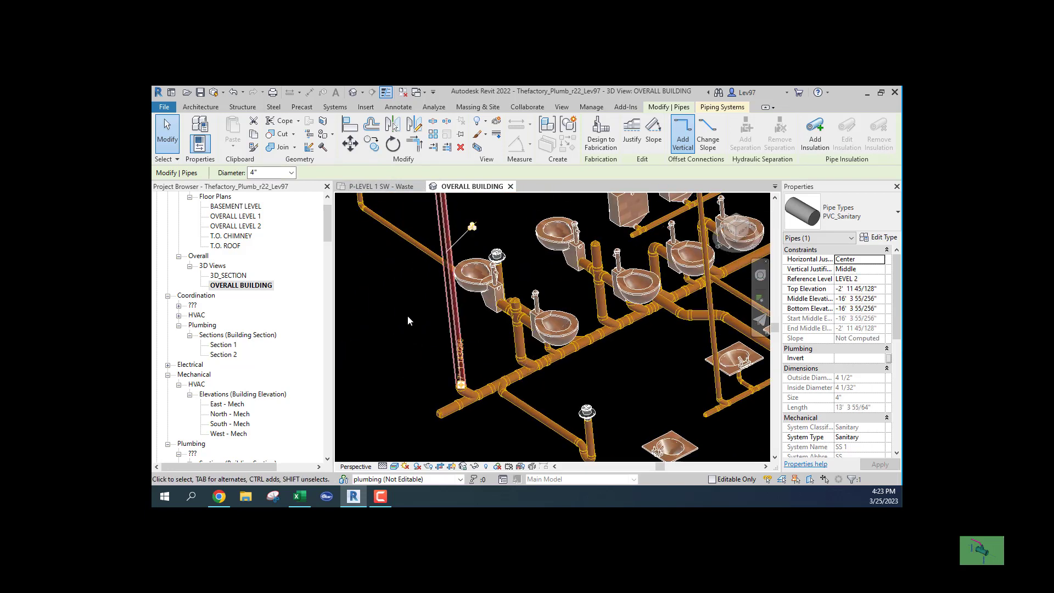
click(406, 190)
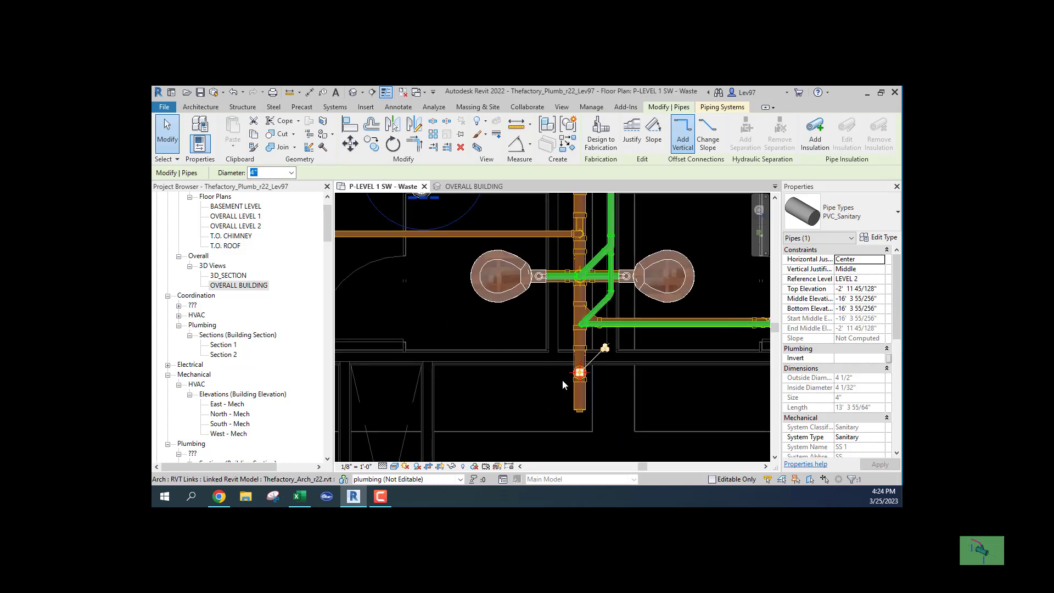
click(464, 187)
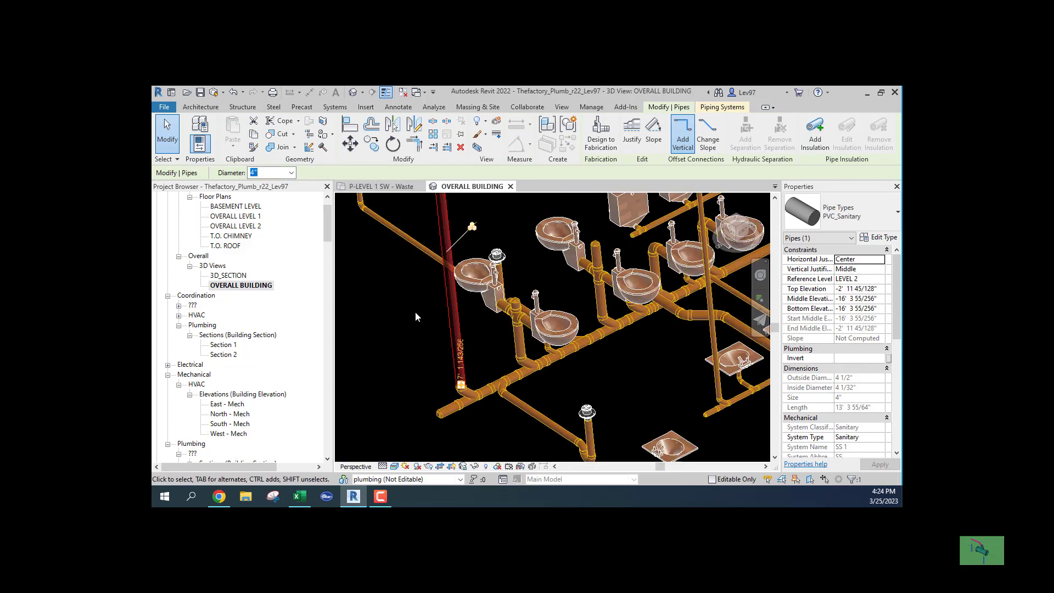
click(395, 187)
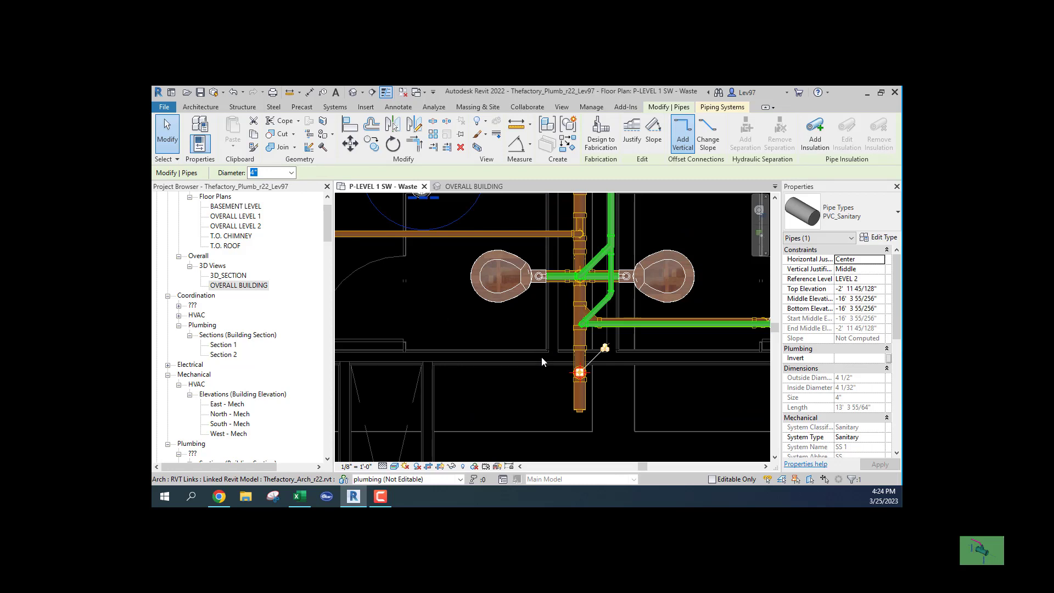
- Examine the selected riser and the surrounding end of the sanitary main in the P-LEVEL 1 SW - Waste plan
scroll(541, 358, down, 2)
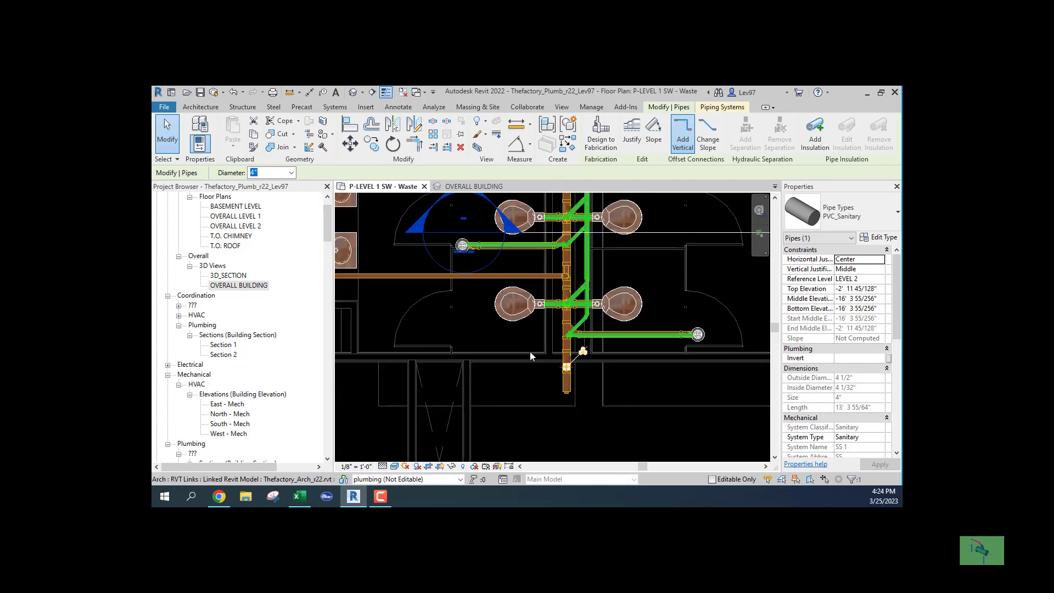
scroll(610, 374, down, 3)
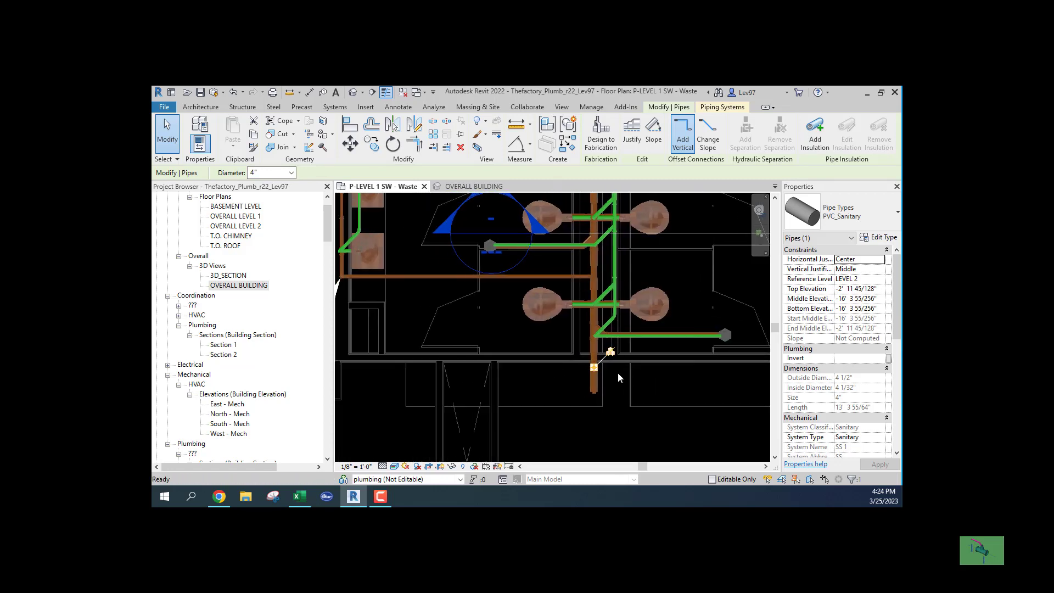
scroll(620, 377, up, 1)
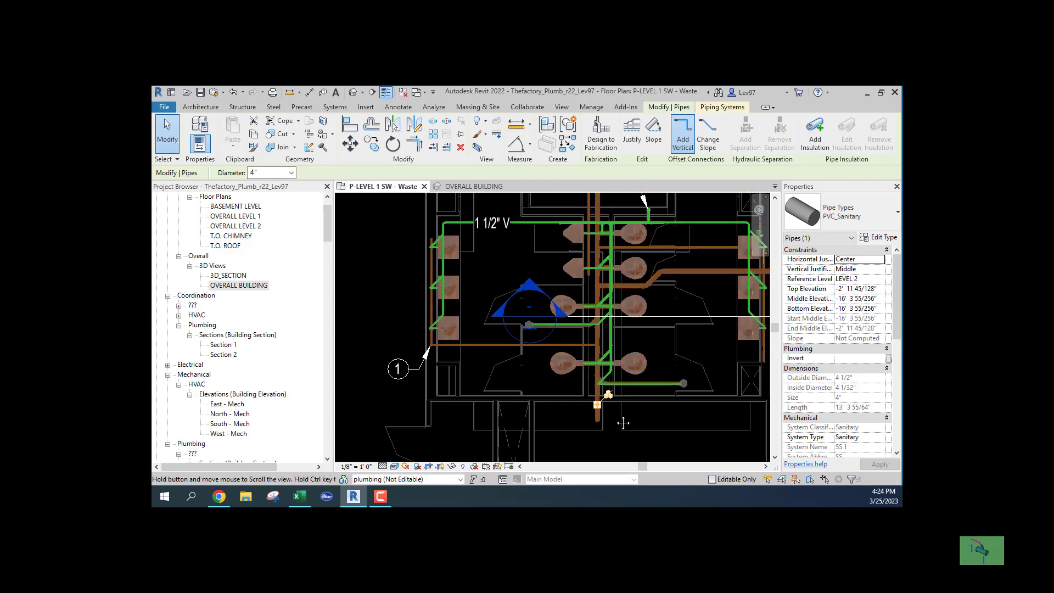
scroll(600, 409, up, 1)
scroll(598, 405, up, 4)
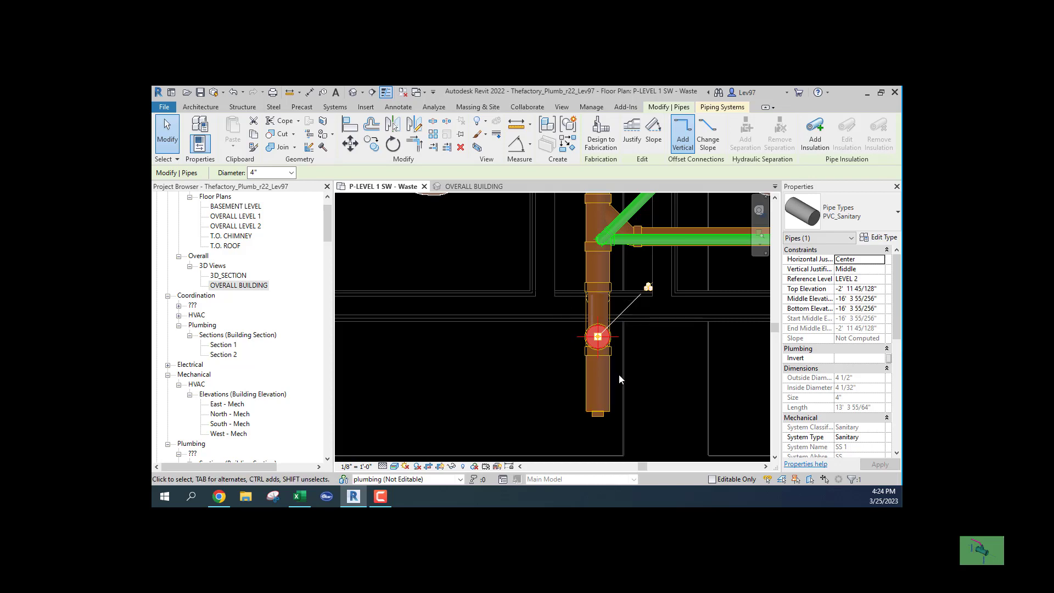
scroll(585, 390, down, 3)
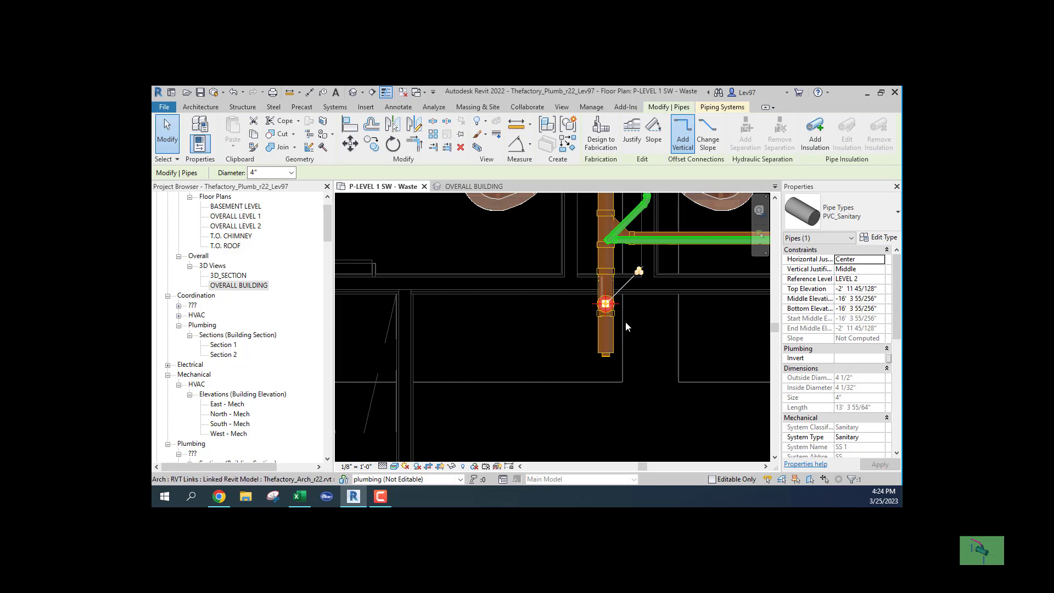
scroll(626, 327, down, 3)
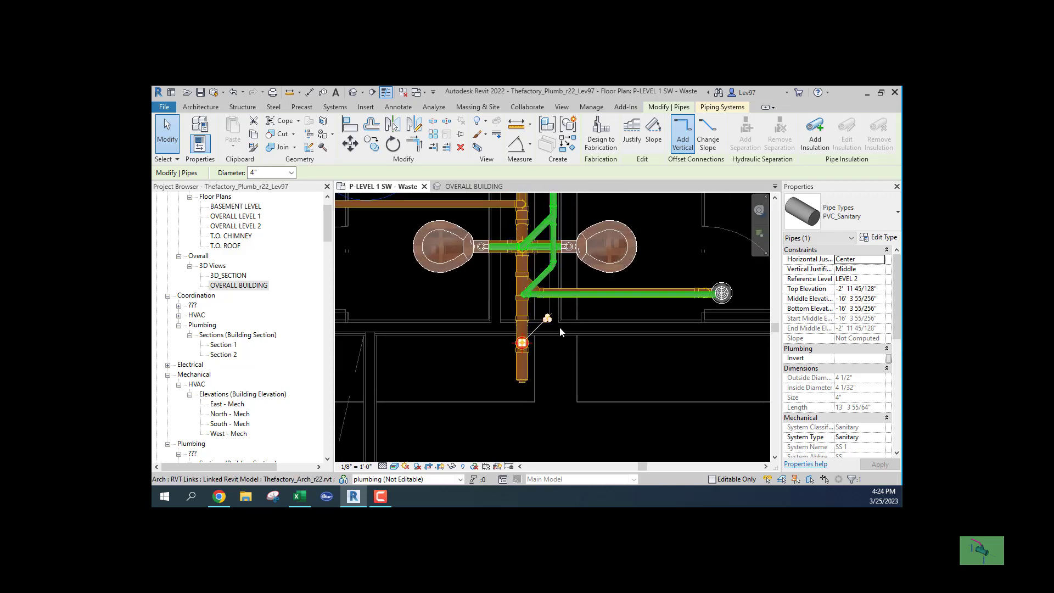
scroll(559, 327, down, 3)
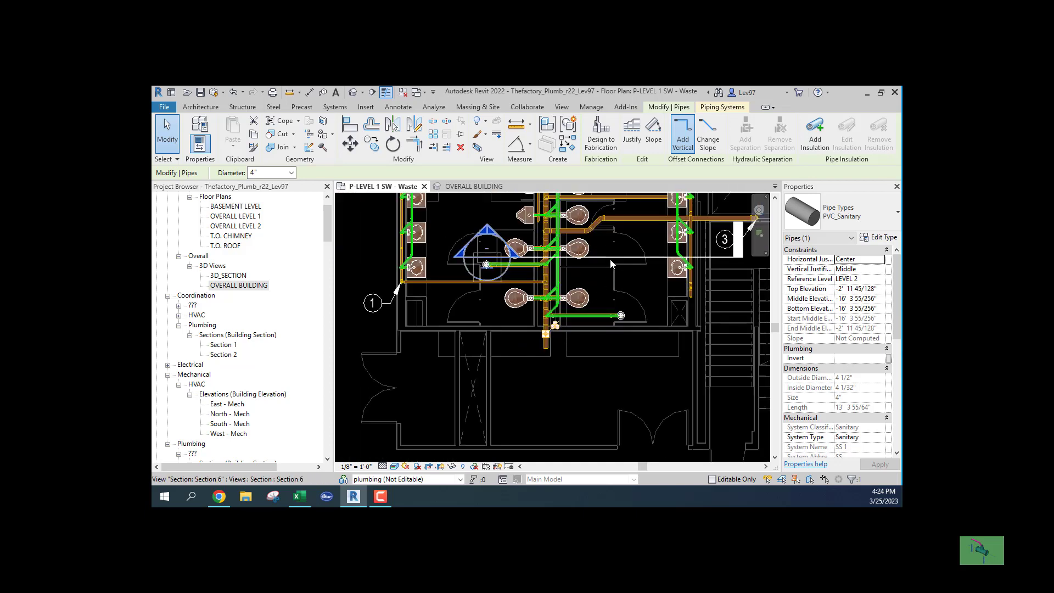
- Move the Section 6 line just below the end of the sanitary main and extend its far clip past the lowest water closet pair
click(611, 259)
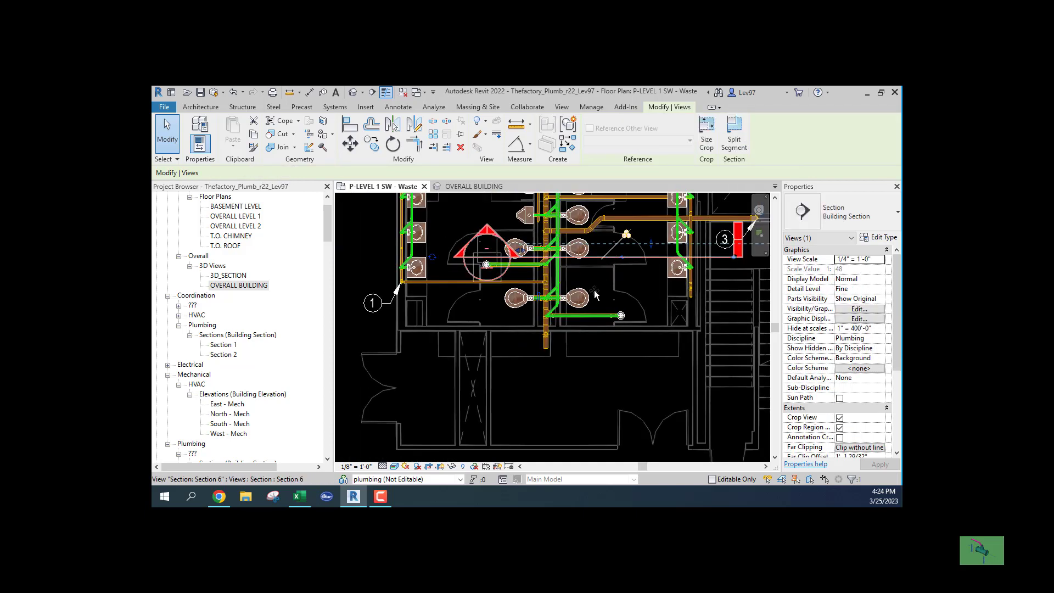
drag(621, 258, 560, 386)
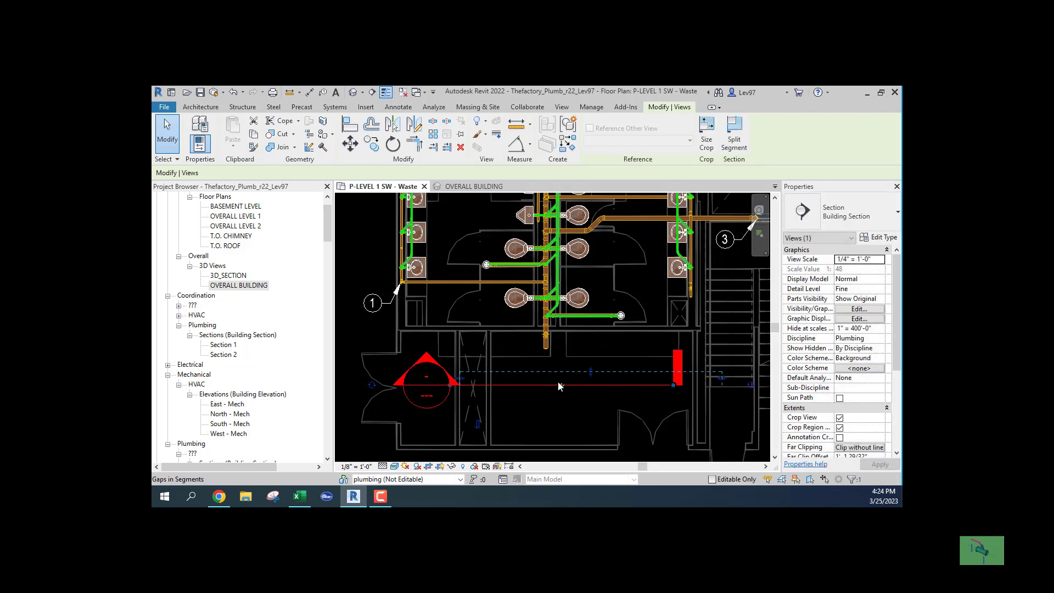
scroll(558, 373, up, 3)
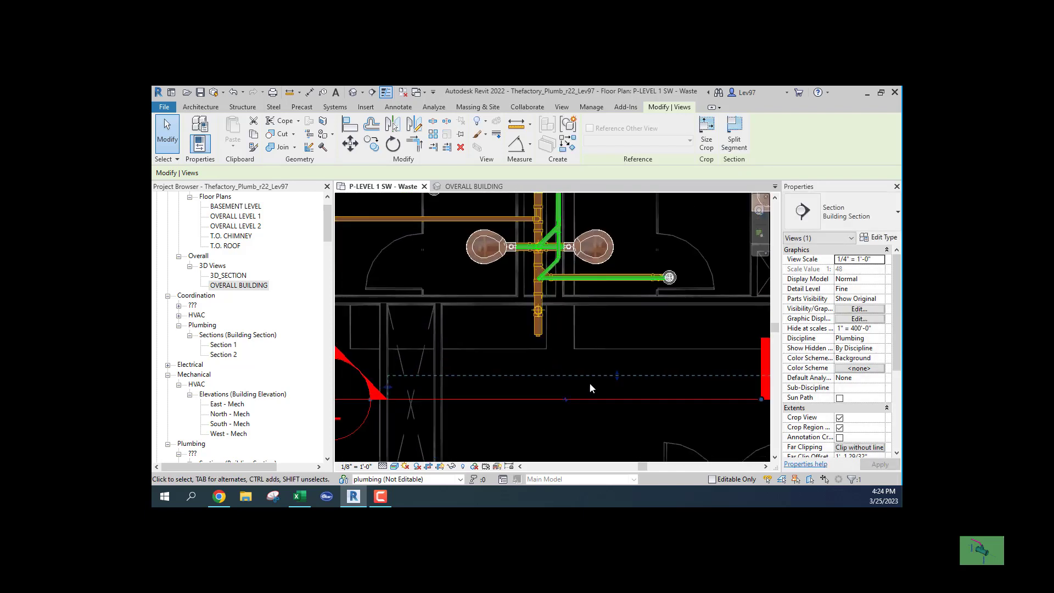
drag(616, 375, 617, 324)
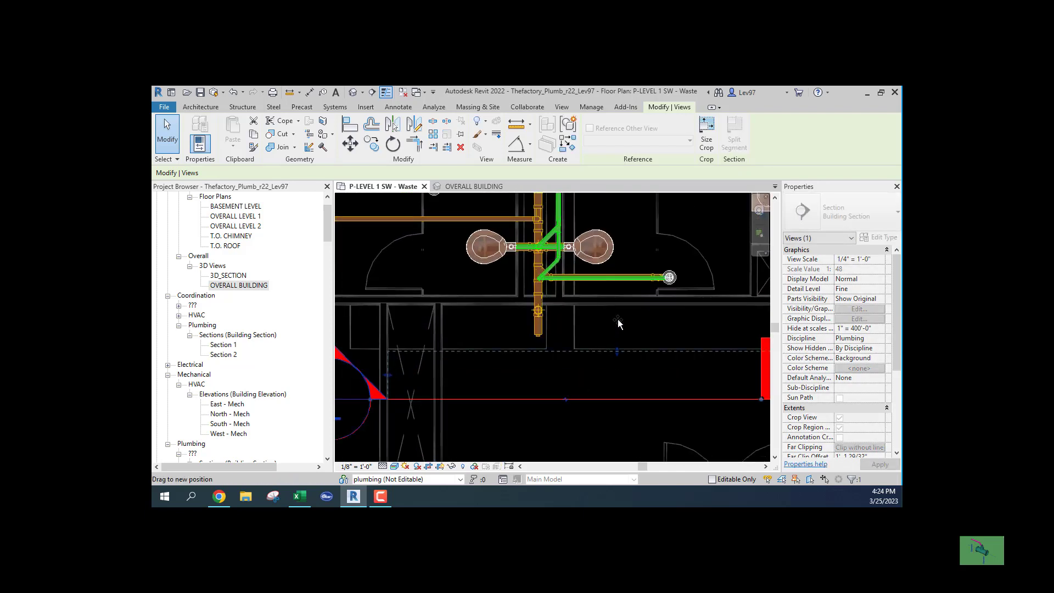
drag(615, 227, 611, 207)
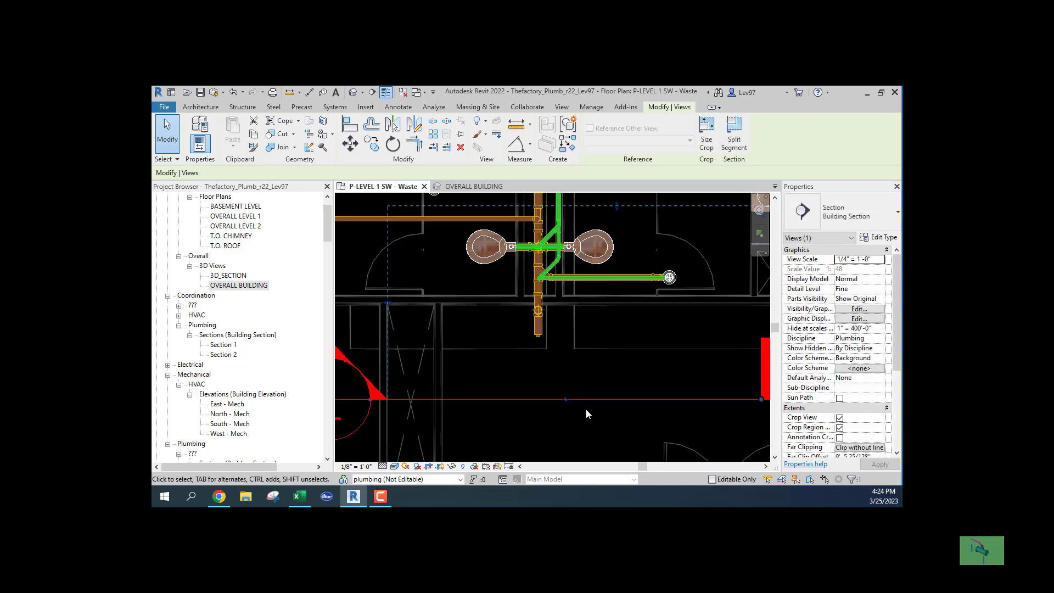
drag(590, 395, 598, 366)
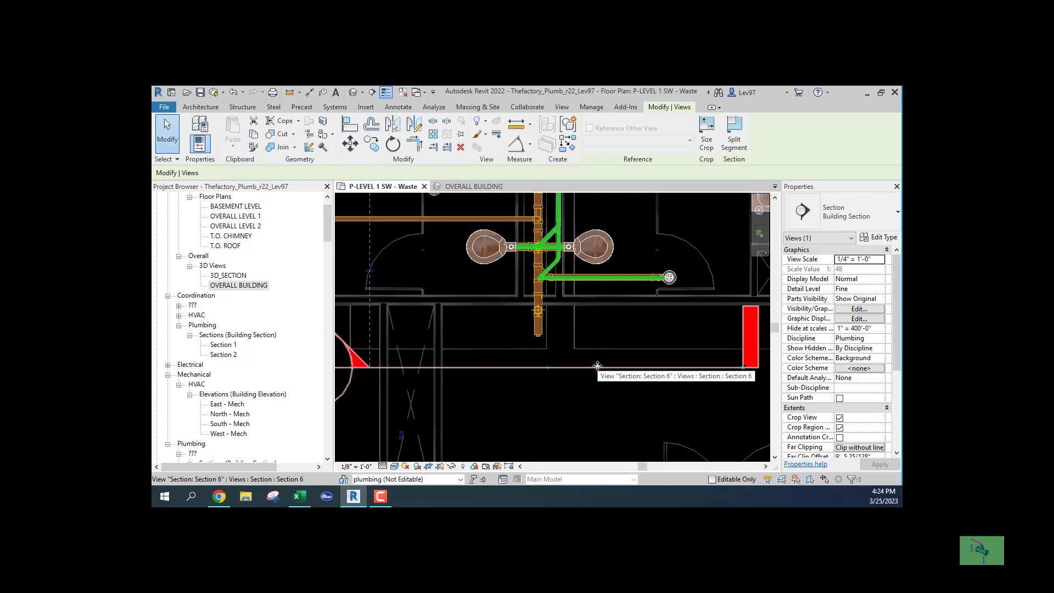
- Open the 3D_SECTION view, orient it to Section 6, and return it to the home isometric orientation
double_click(228, 276)
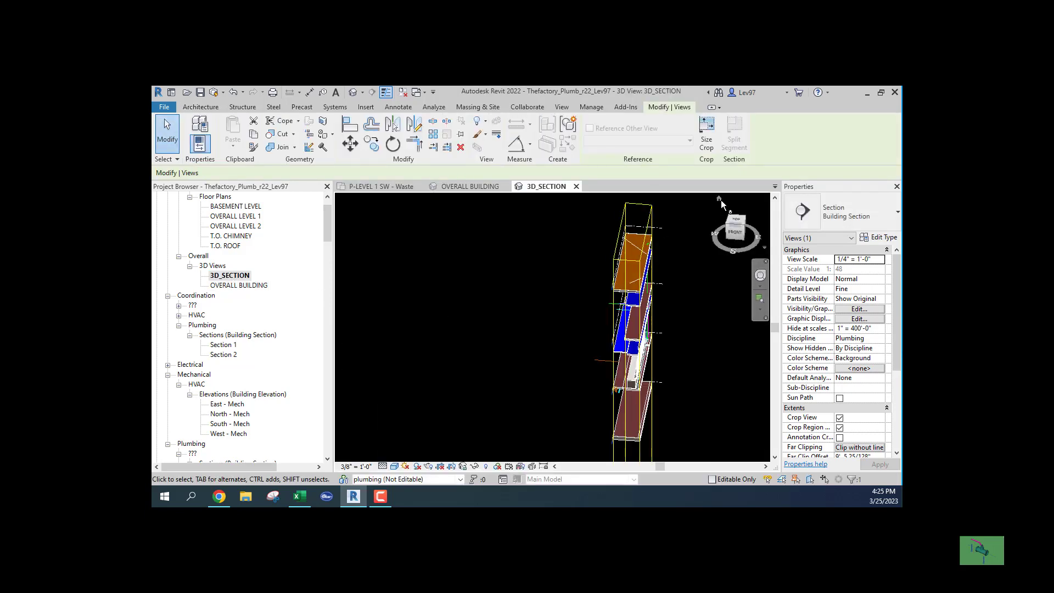
click(723, 231)
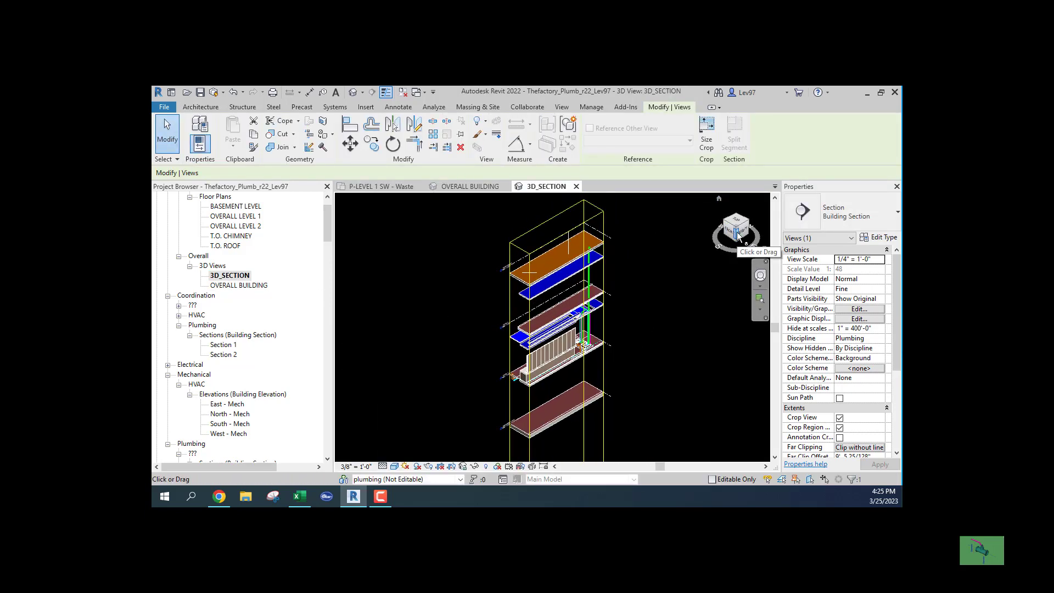
right_click(737, 231)
mouse_move(775, 371)
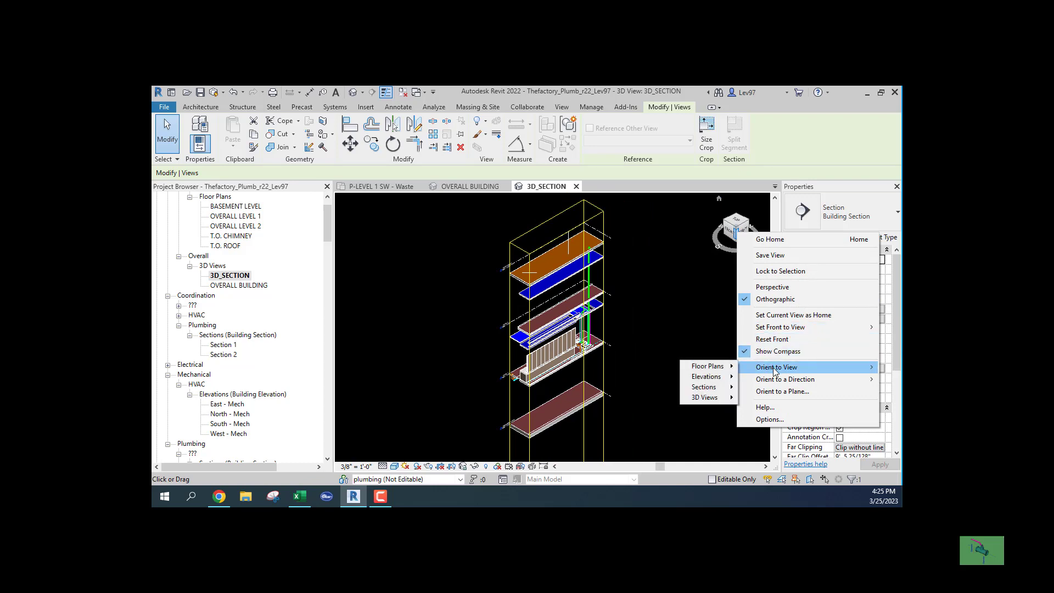
mouse_move(702, 390)
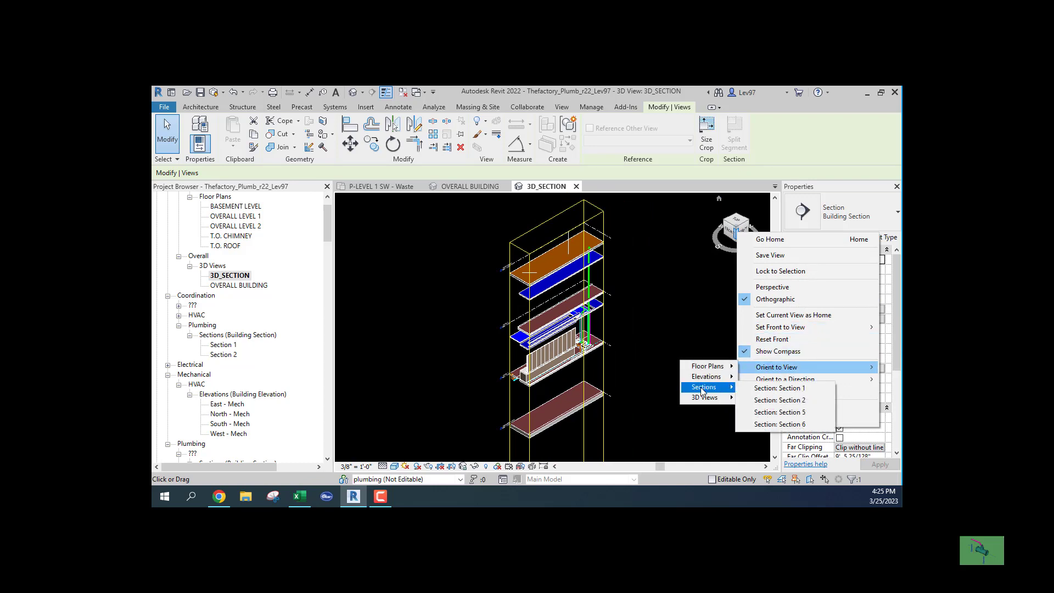
click(771, 425)
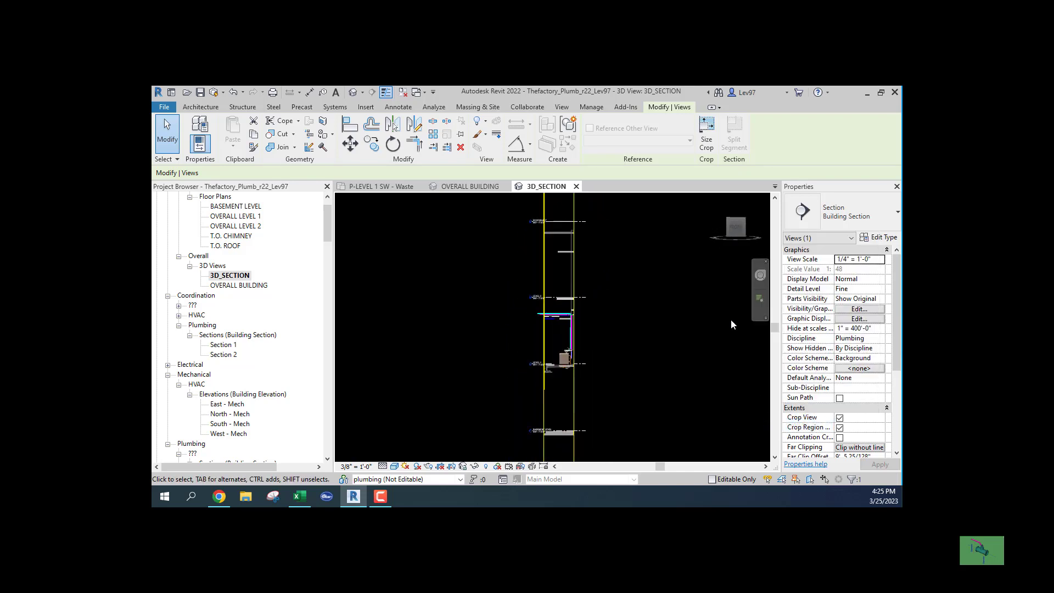
click(720, 200)
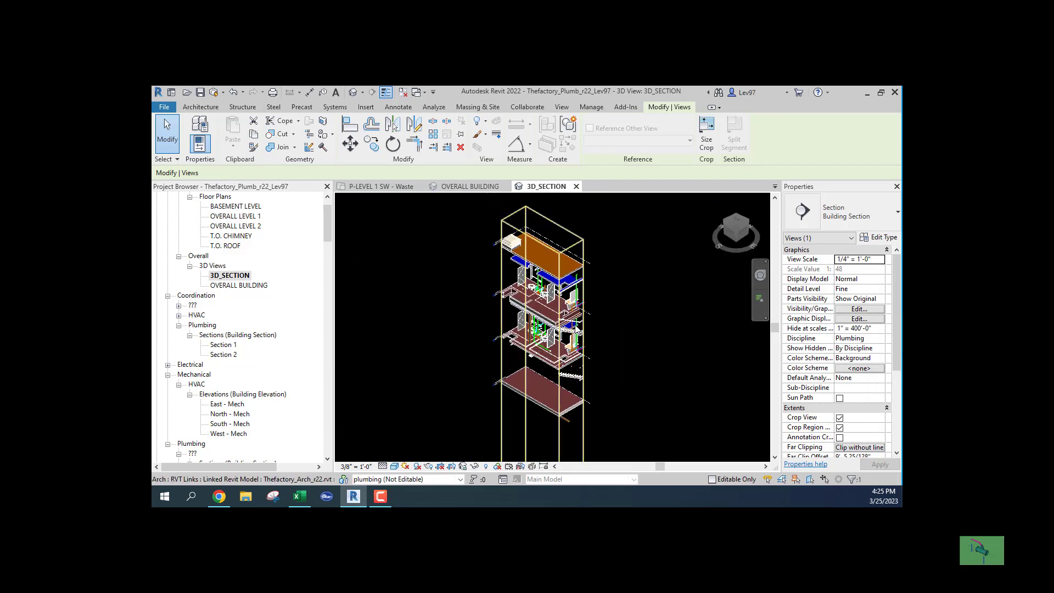
scroll(503, 295, up, 4)
middle_drag(464, 301, 400, 296)
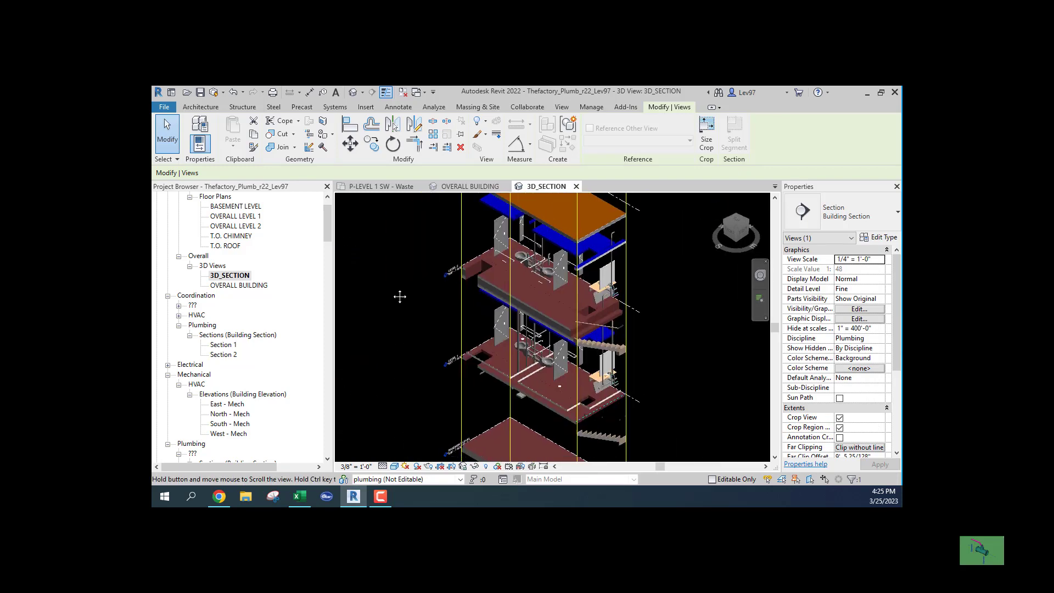
- Select the sanitary main pipe just below the floor drain branch in the waste plan and inspect its location in the 3D_SECTION view
click(366, 189)
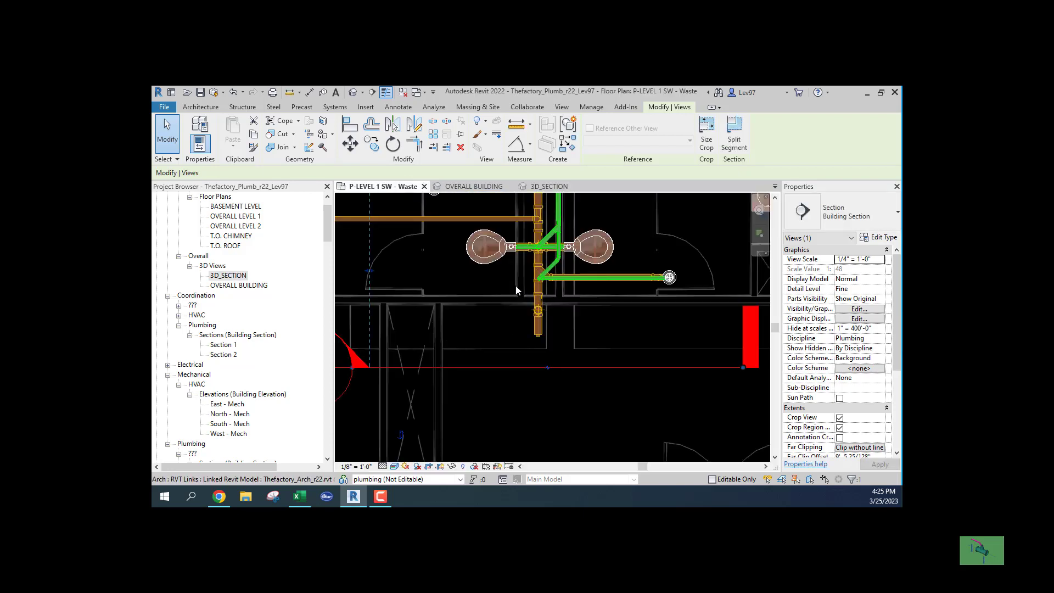
scroll(539, 295, up, 1)
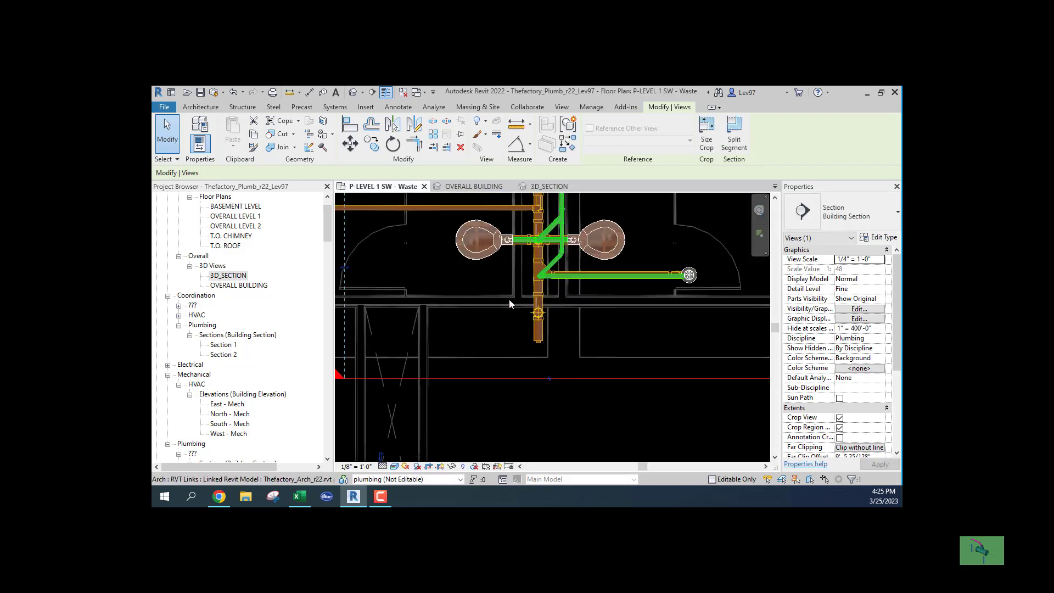
click(541, 288)
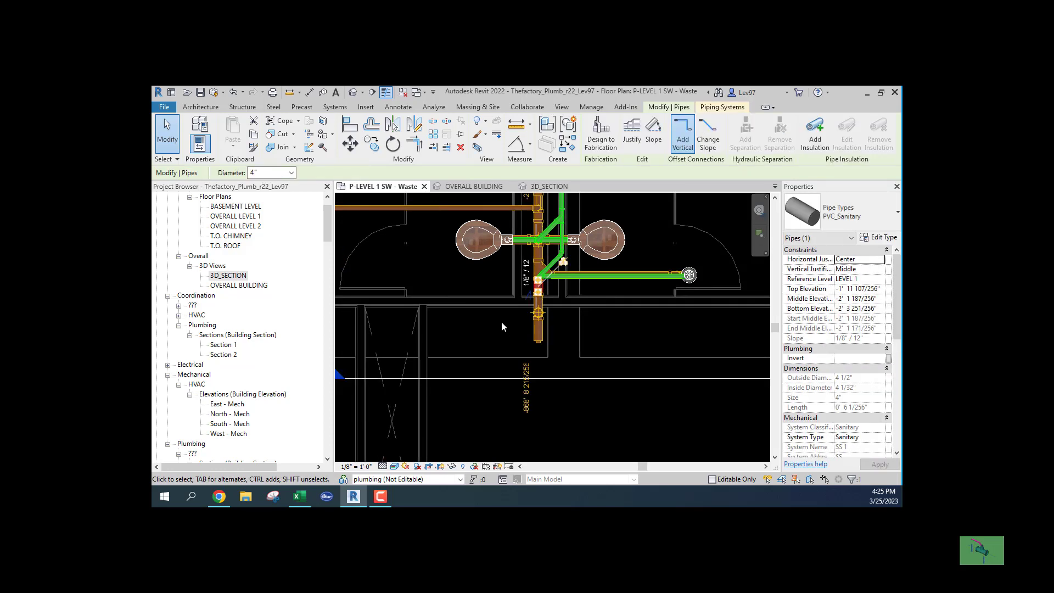
click(550, 187)
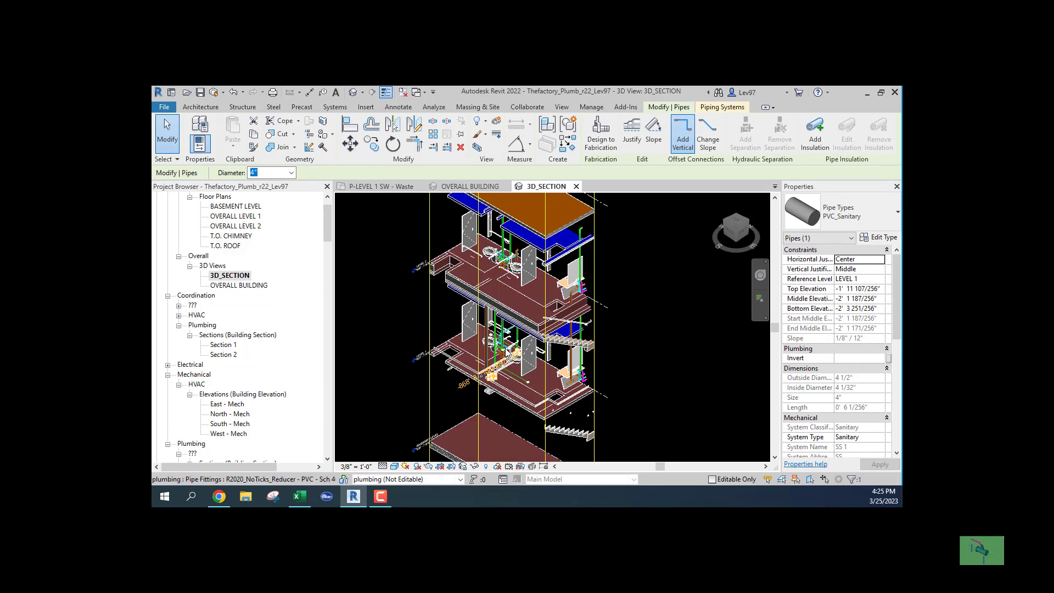
scroll(508, 363, up, 6)
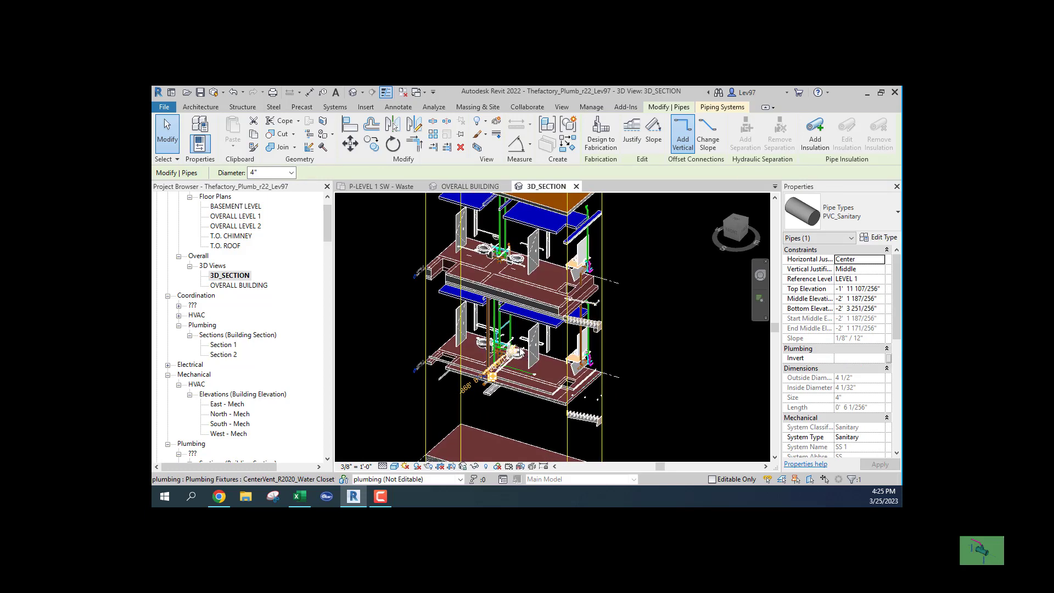
shift+middle_drag(505, 358, 489, 327)
scroll(488, 327, down, 2)
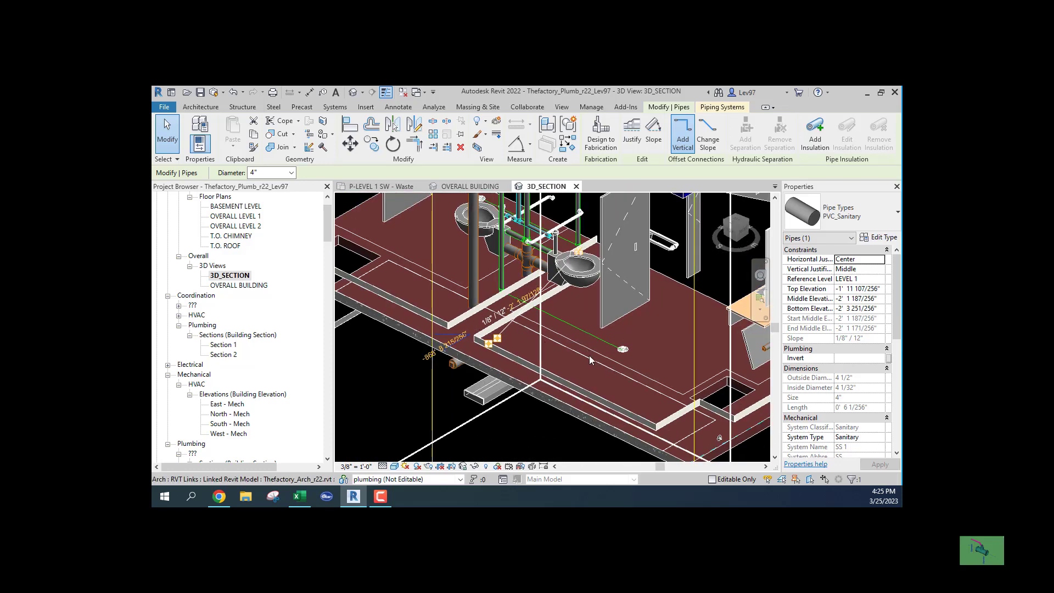
middle_drag(432, 290, 481, 340)
- Turn on the Walls category of the Thefactory_Arch_r22.rvt link in the 3D_SECTION view's visibility overrides
key(v)
key(v)
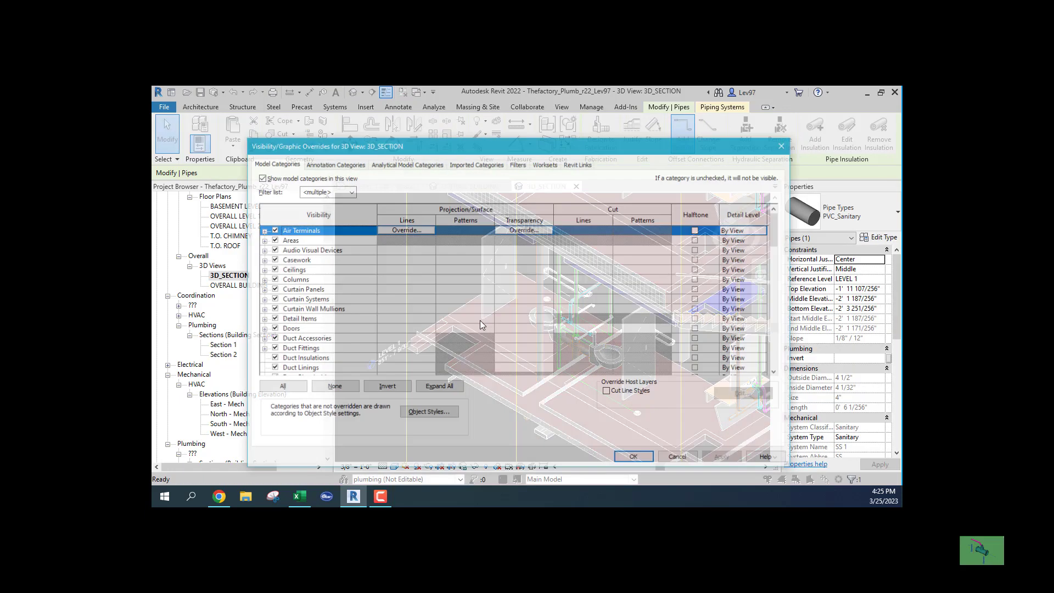
click(583, 167)
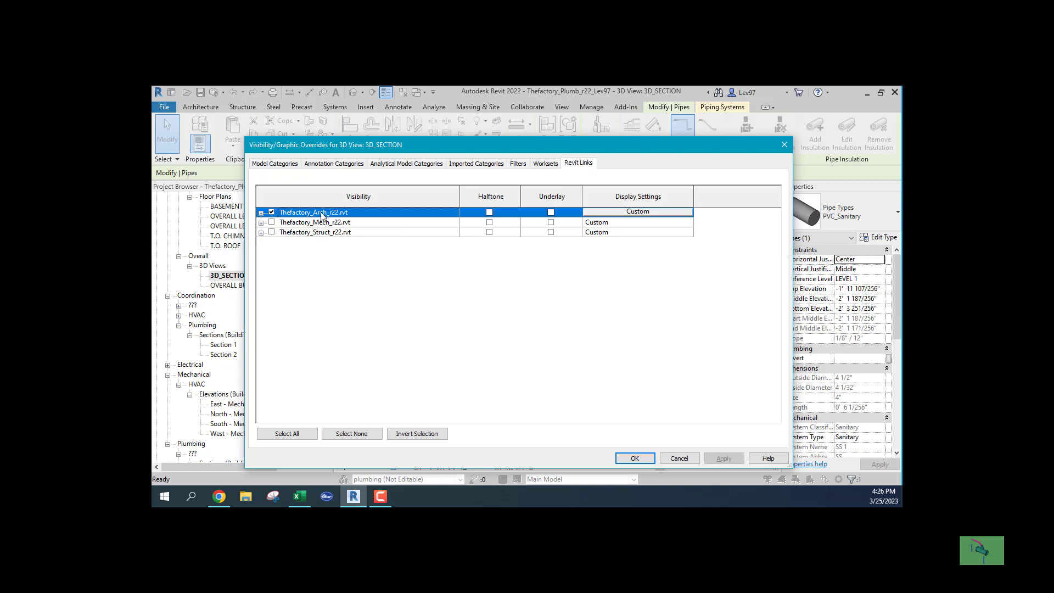
click(637, 213)
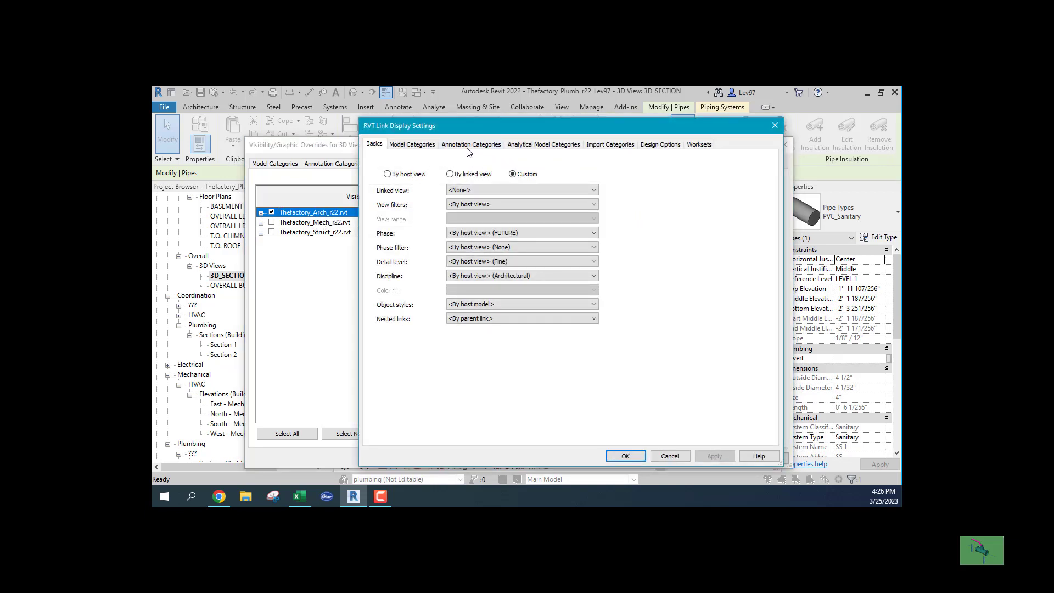
click(407, 145)
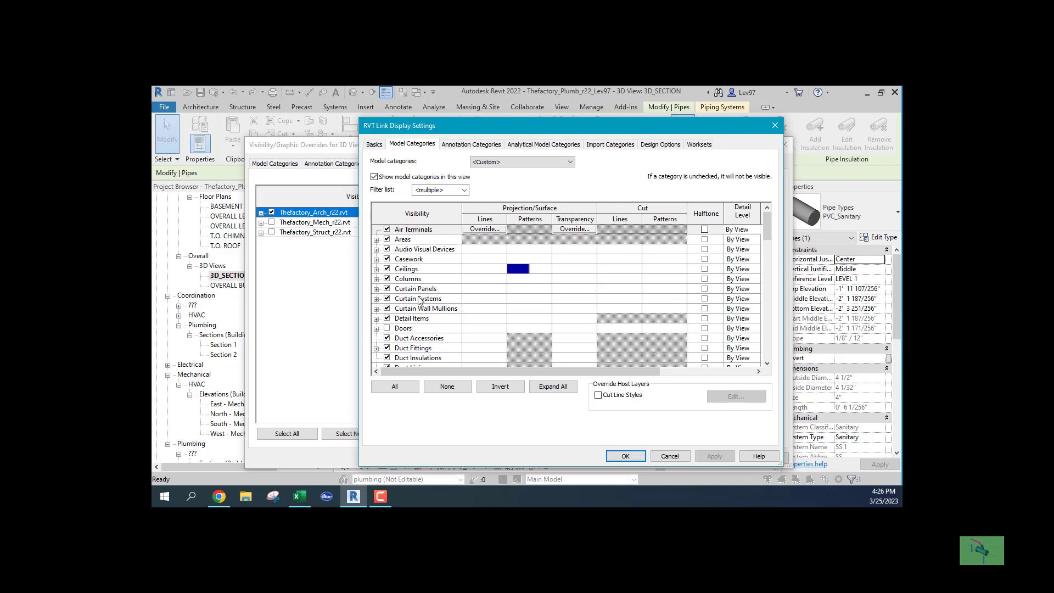
scroll(421, 293, down, 8)
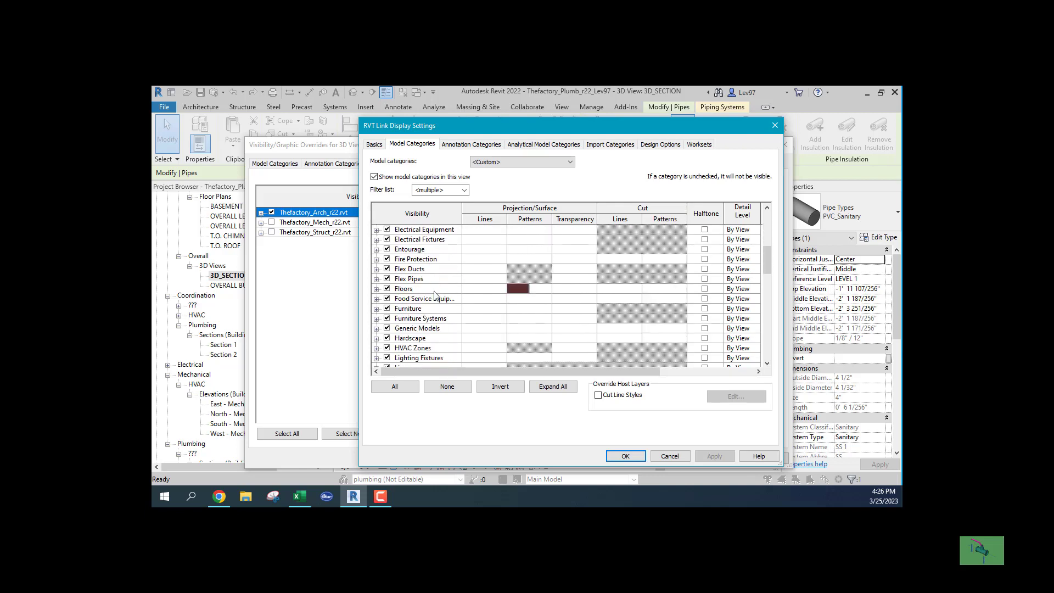
scroll(437, 295, down, 10)
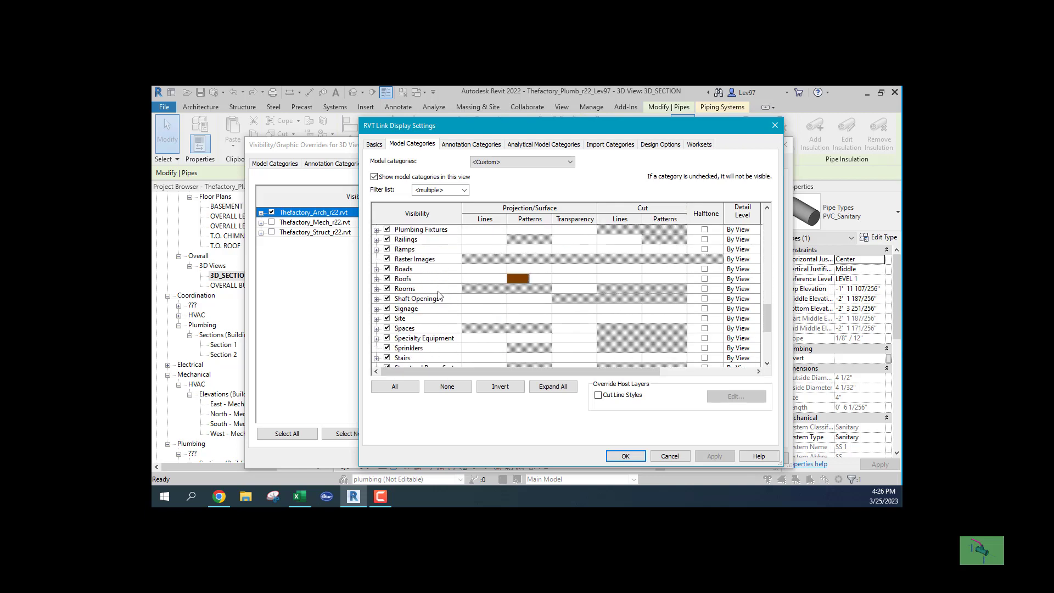
scroll(438, 294, down, 4)
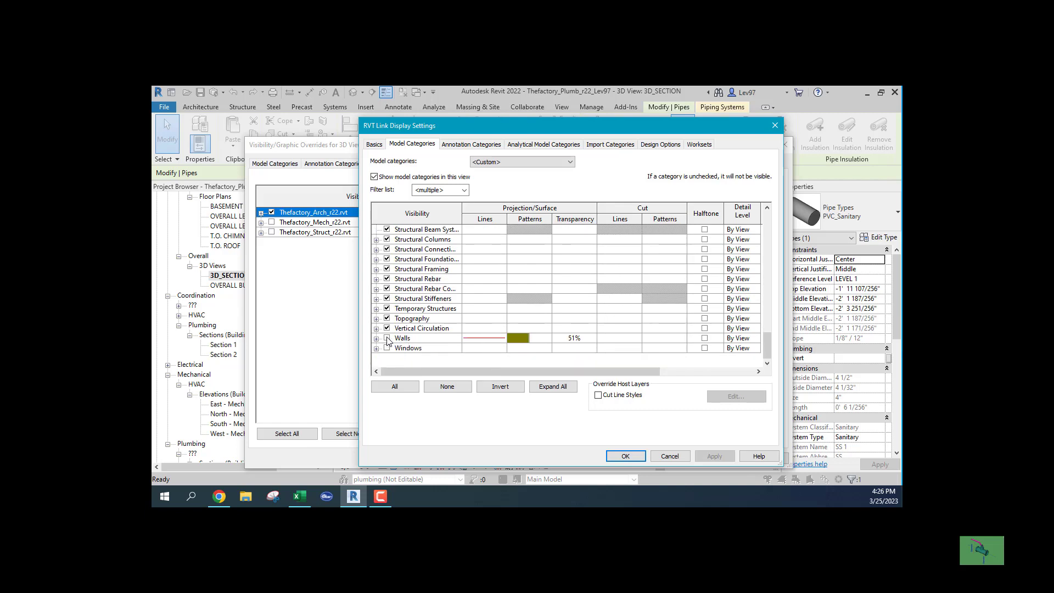
click(387, 338)
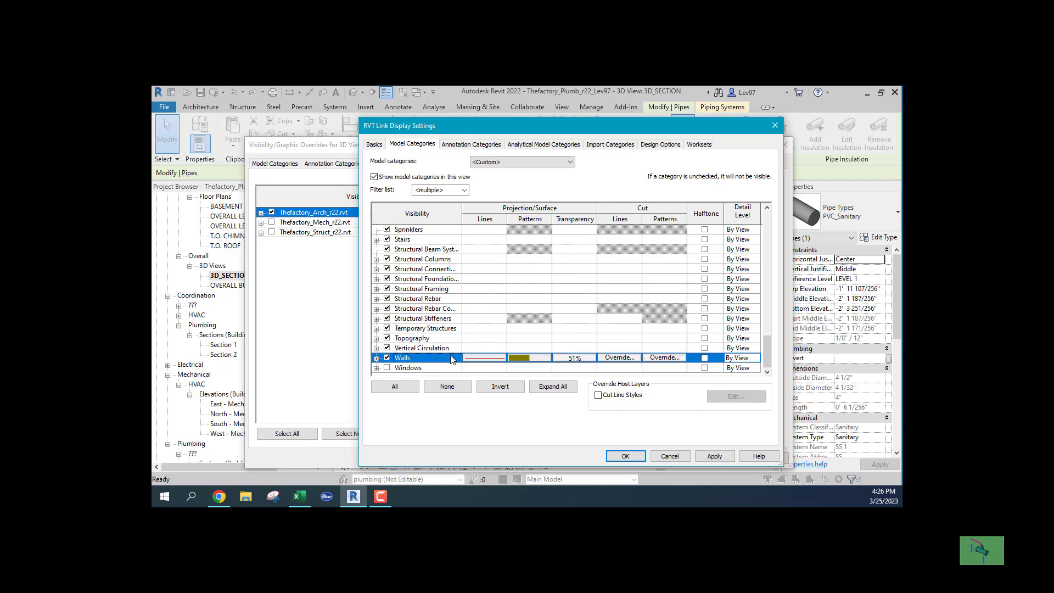
click(624, 457)
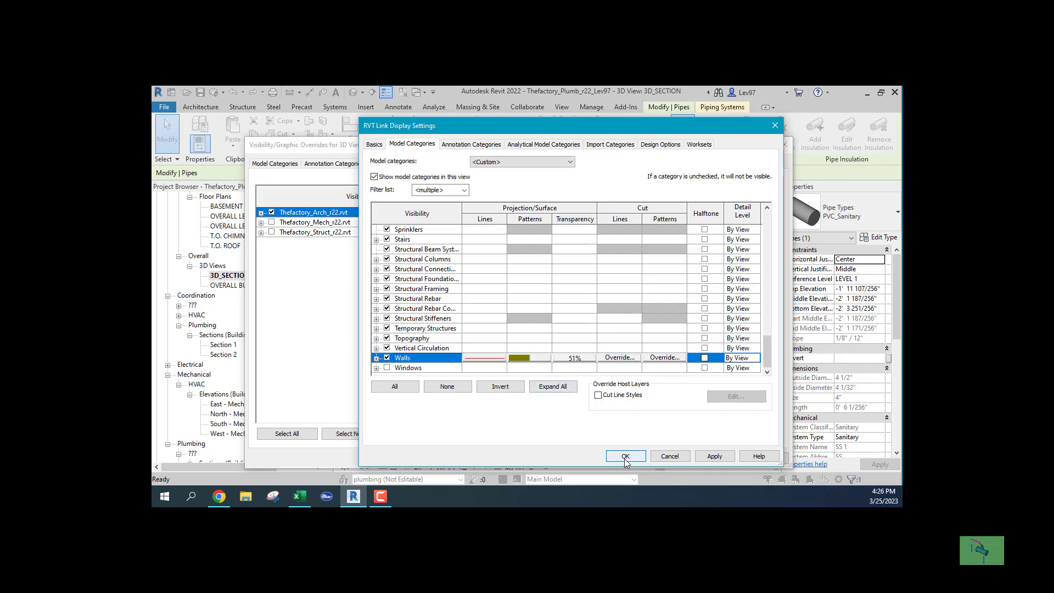
click(637, 458)
key(Escape)
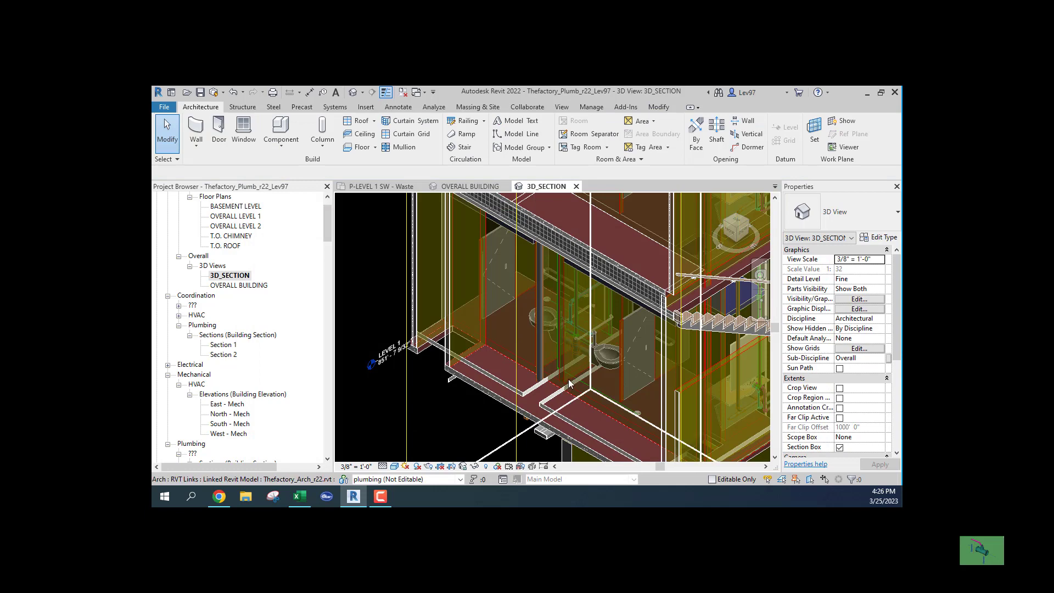
- Select the 3D_SECTION view's section box and extend its front face outward past the Level 1 floor edge
shift+middle_drag(563, 391, 565, 367)
scroll(530, 379, down, 3)
scroll(529, 383, down, 5)
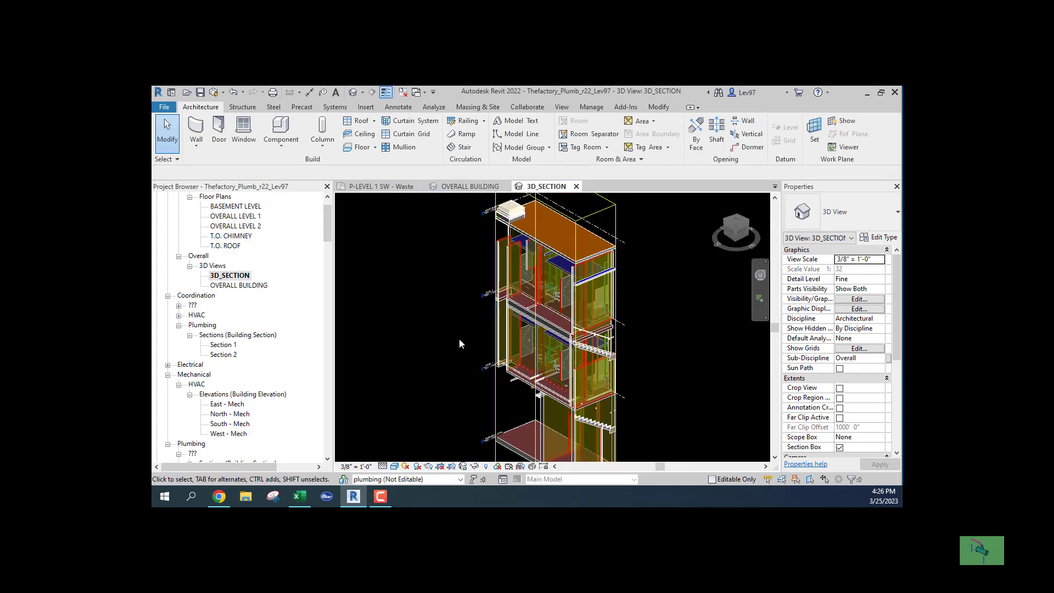
click(471, 361)
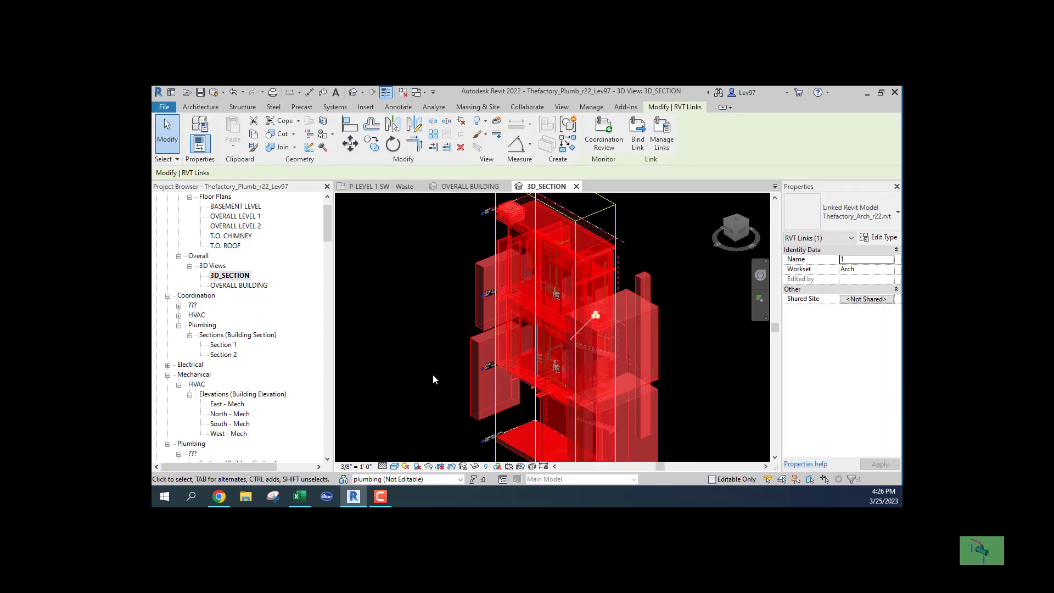
click(453, 375)
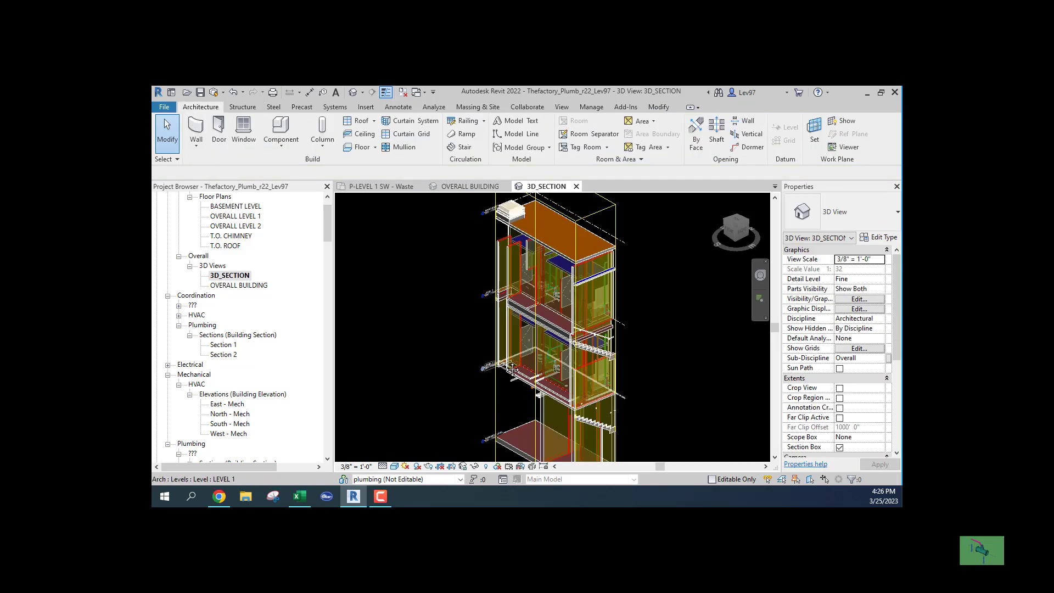
scroll(493, 300, down, 4)
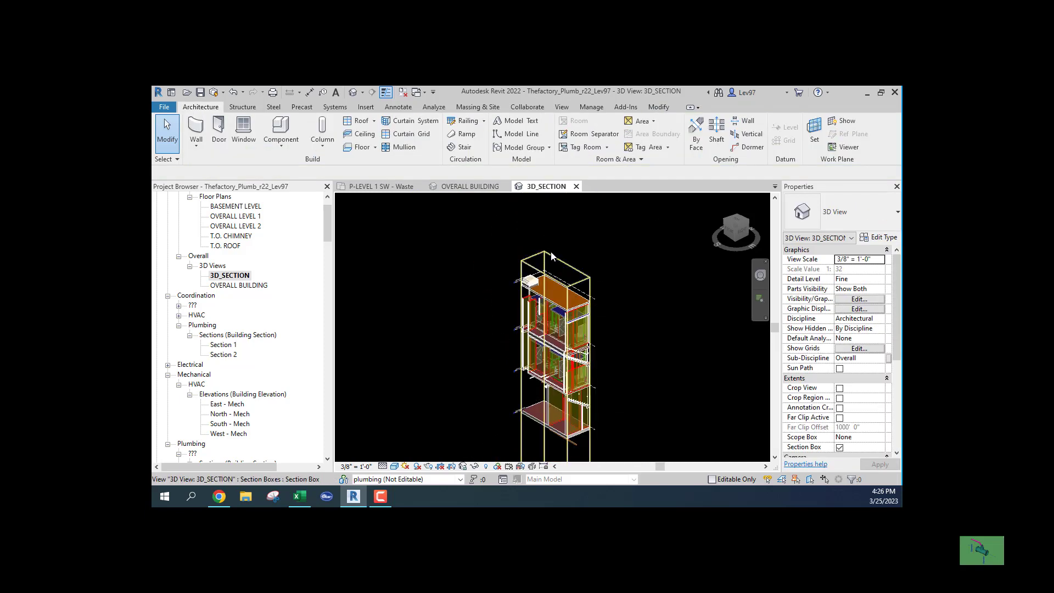
click(521, 263)
scroll(541, 387, up, 5)
scroll(541, 389, up, 4)
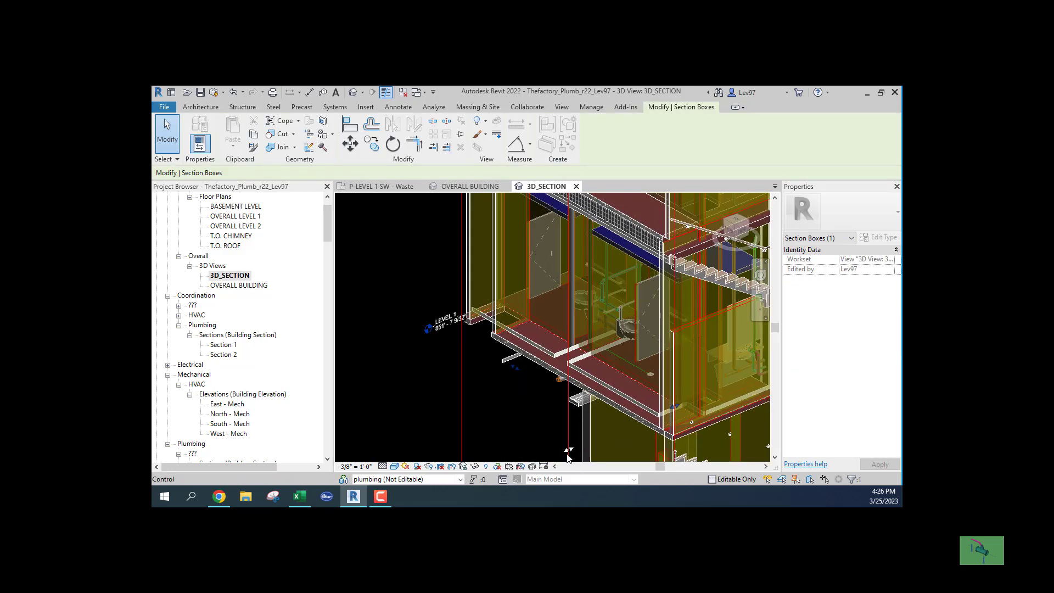
drag(569, 450, 548, 441)
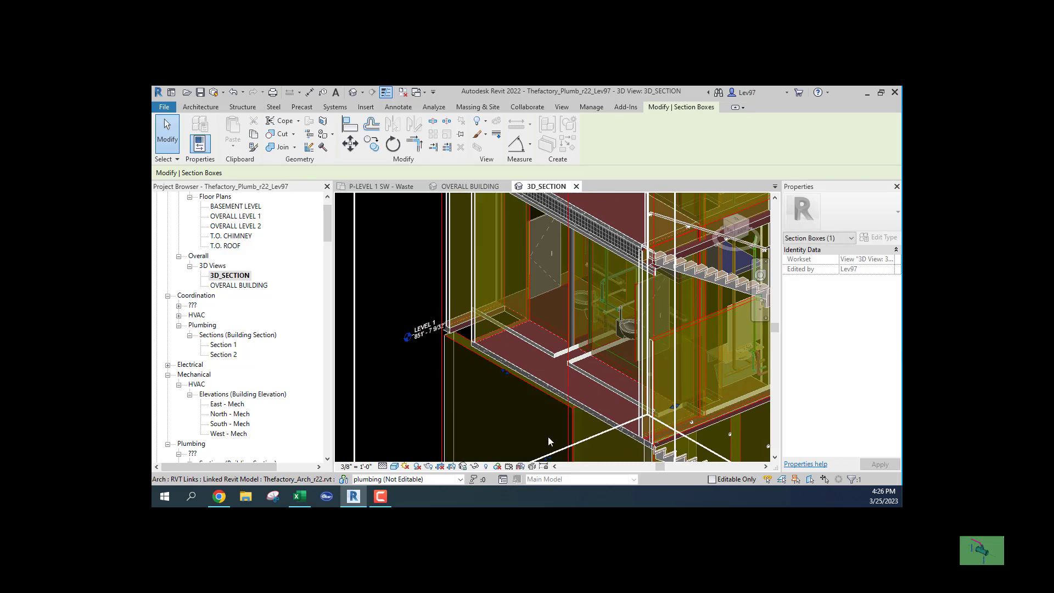
shift+middle_drag(533, 390, 461, 411)
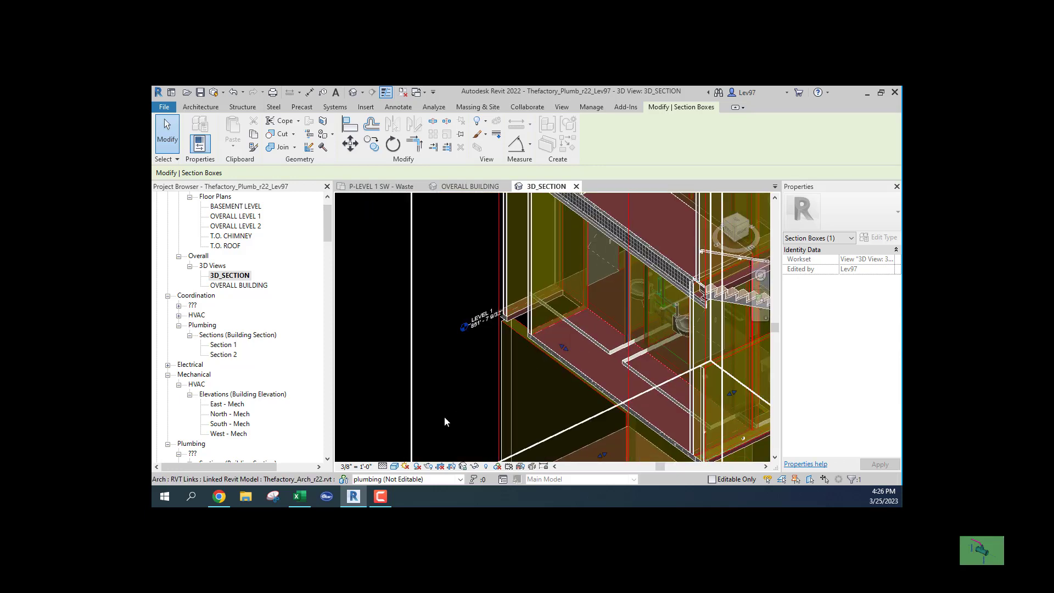
- Remove the surface transparency from the Walls category of the Thefactory_Arch_r22.rvt link in the 3D_SECTION view
key(v)
key(g)
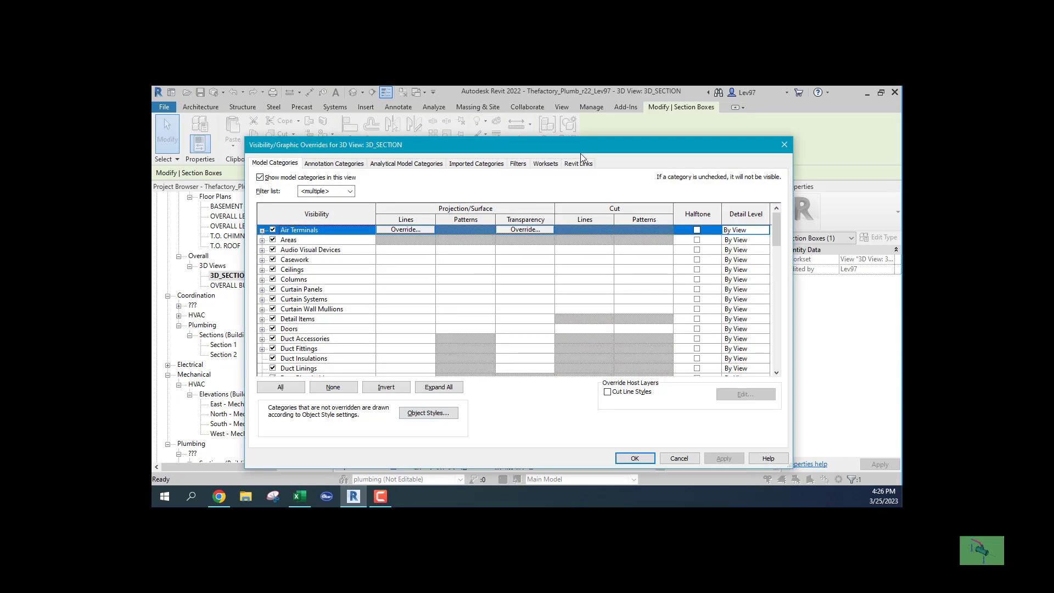
click(582, 164)
click(639, 212)
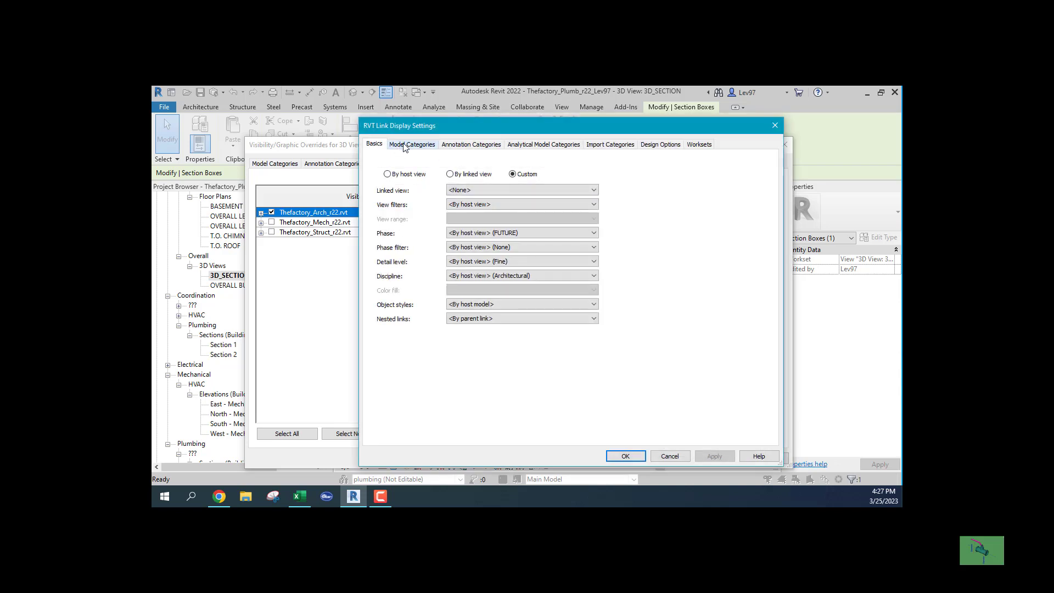
click(405, 145)
click(400, 279)
key(w)
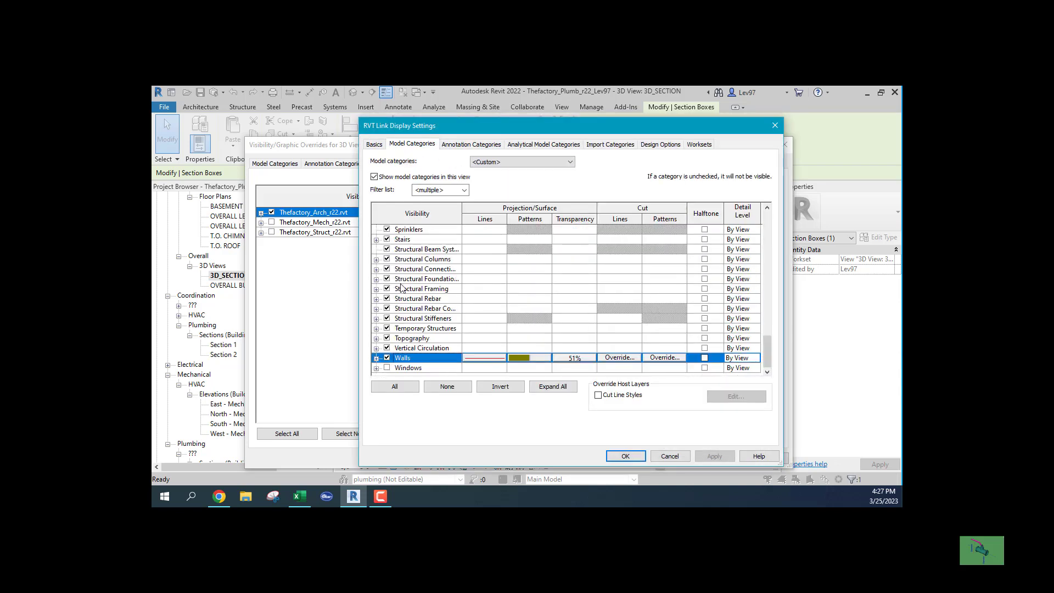
click(582, 360)
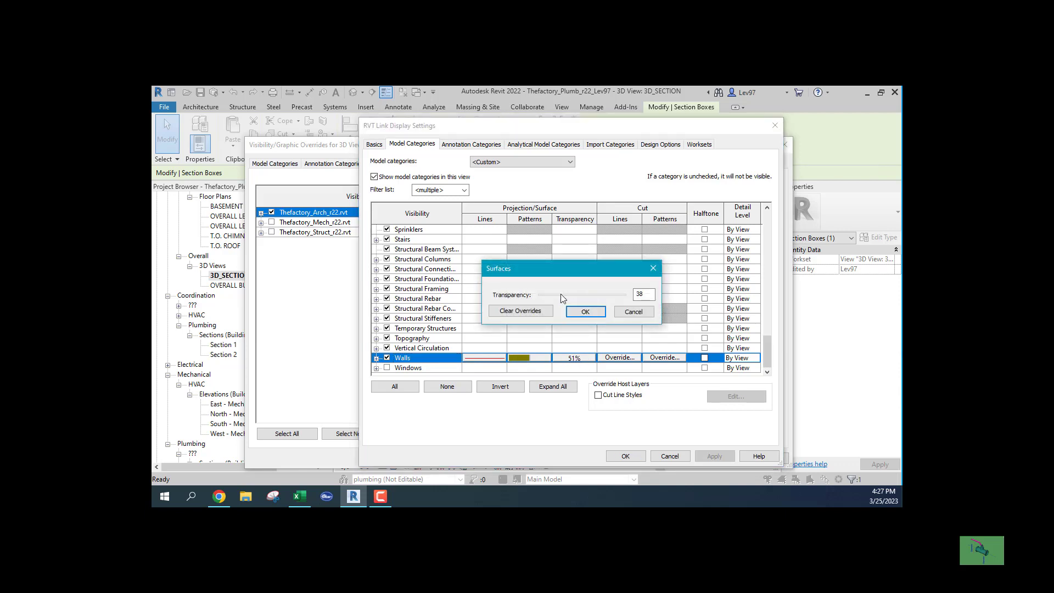
click(597, 316)
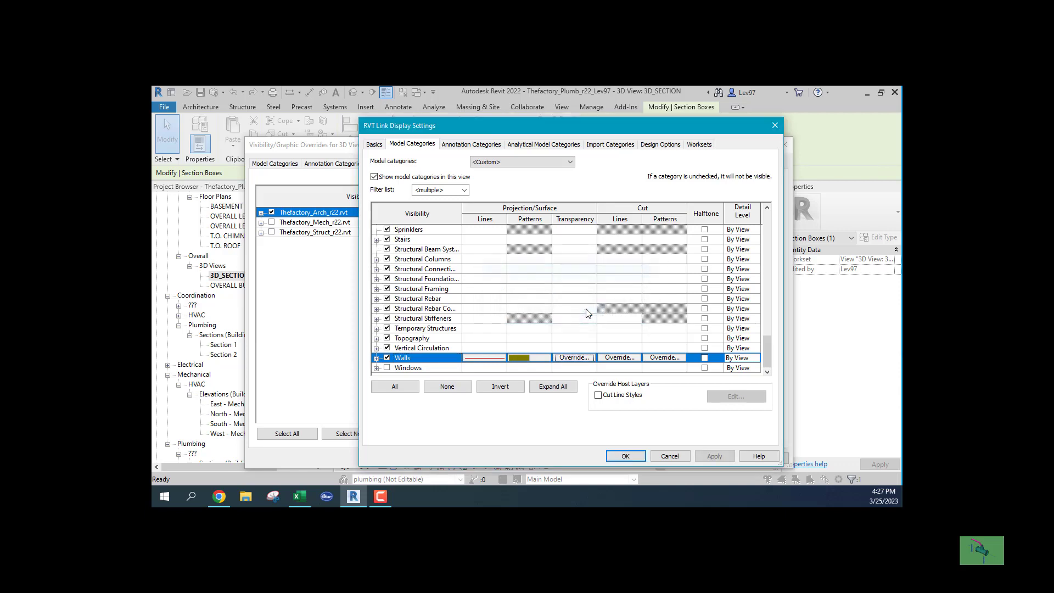
click(625, 456)
click(628, 457)
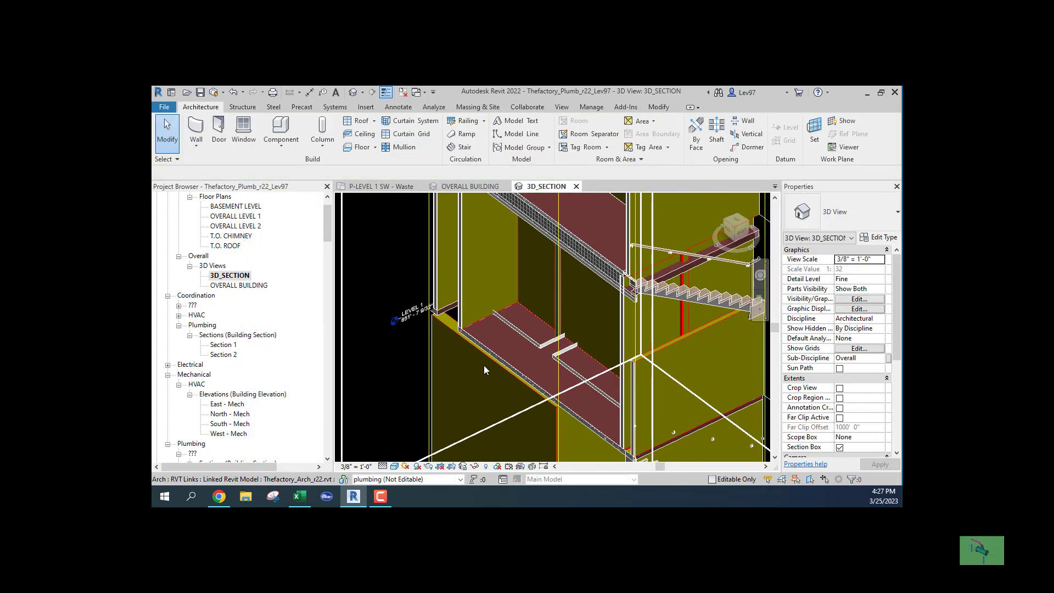
- Select the vertical sanitary riser against the wall in the 3D_SECTION view and inspect its location in the P-LEVEL 1 SW - Waste plan
shift+middle_drag(492, 370, 463, 357)
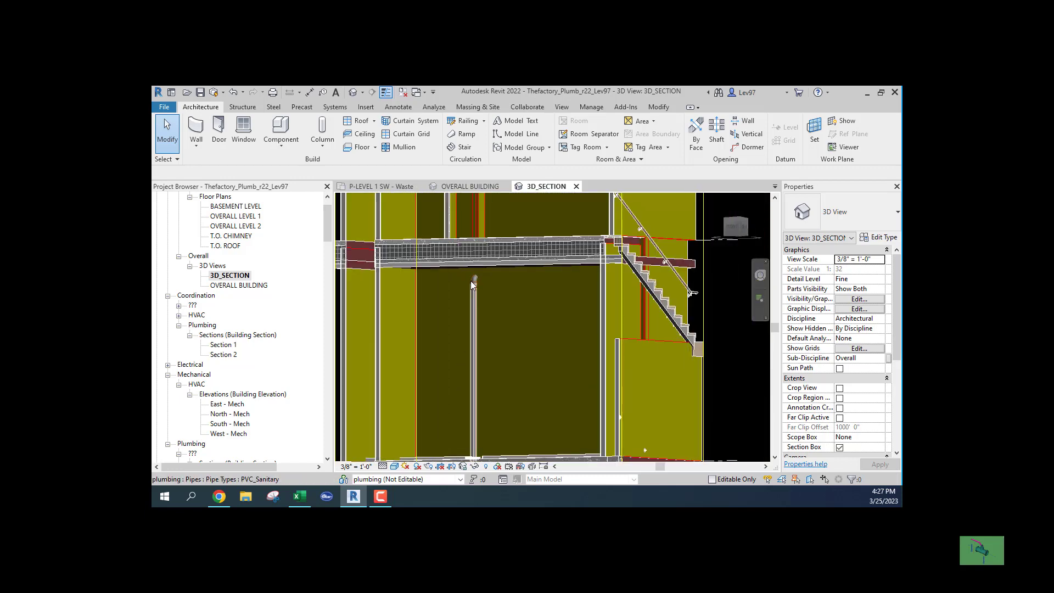
click(476, 337)
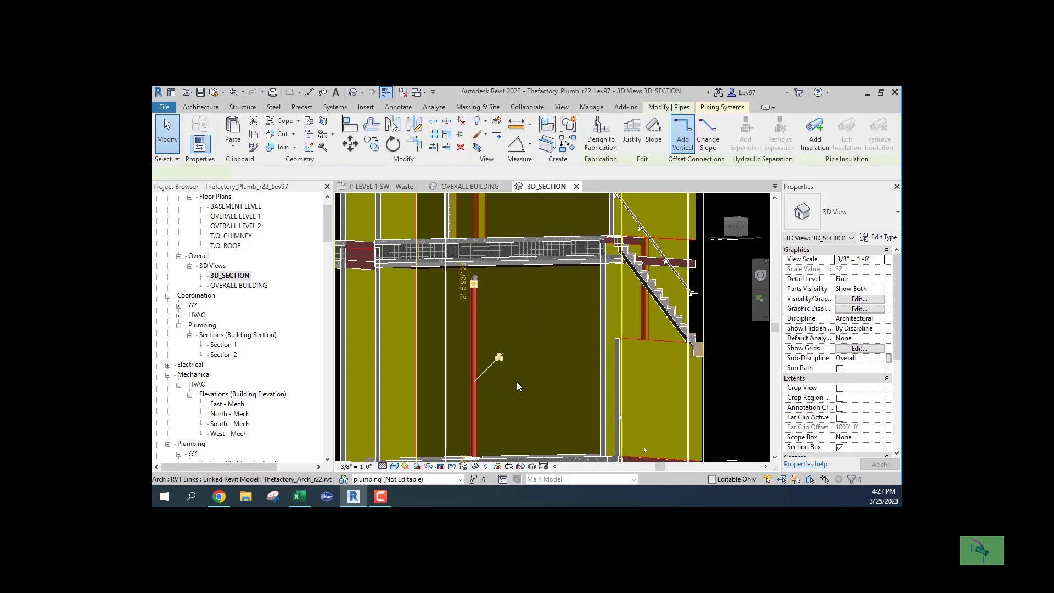
click(385, 187)
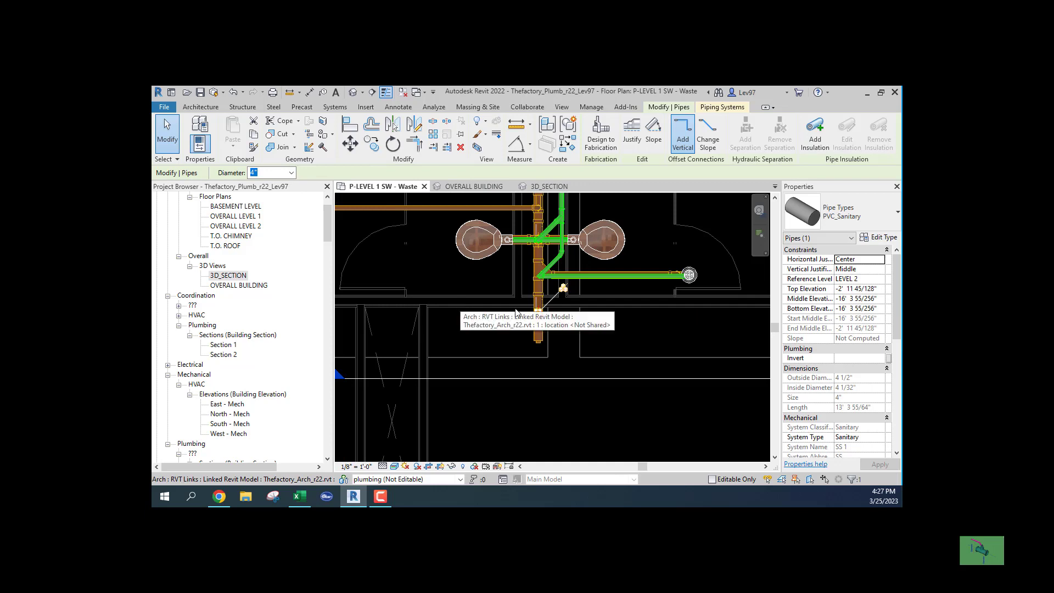
scroll(535, 335, up, 2)
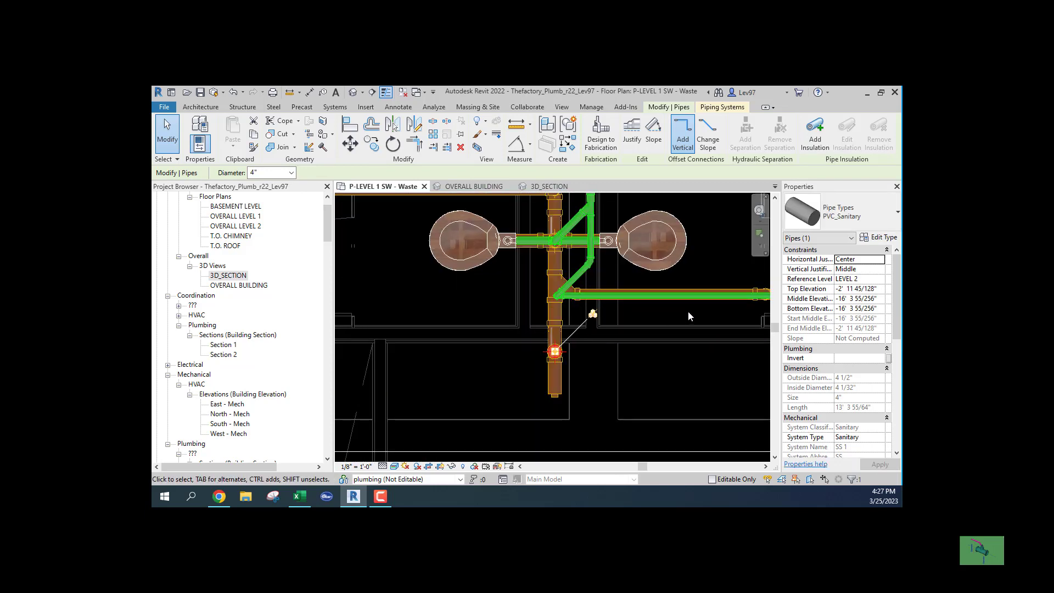
middle_drag(688, 311, 557, 316)
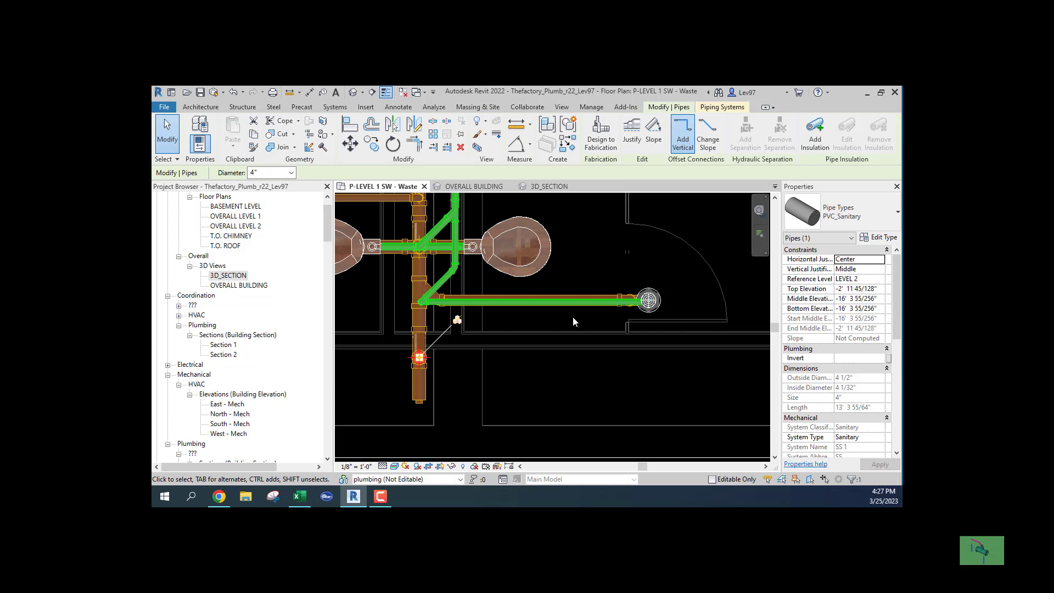
key(Escape)
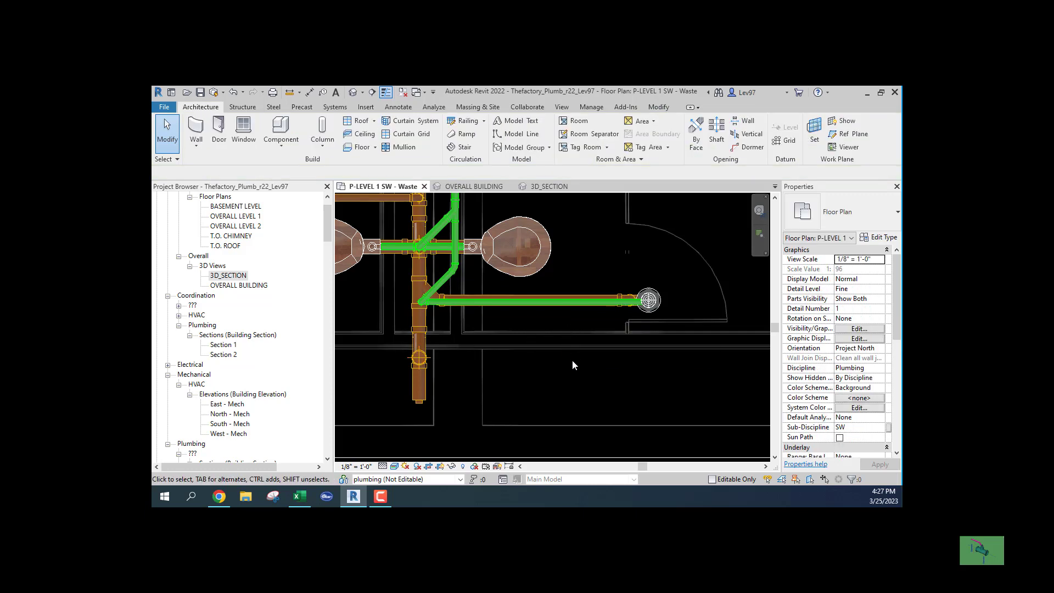
- Examine the floor drain branch, the lavatory waste and vent piping, and the sanitary line at keynote 3 in the waste plan
middle_drag(572, 360, 607, 354)
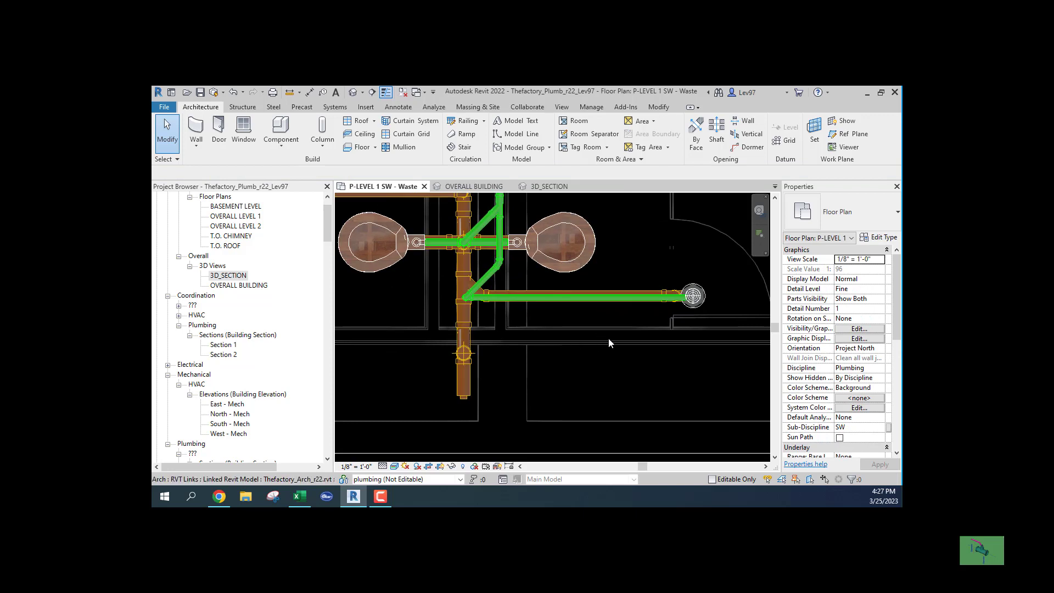
scroll(608, 338, down, 1)
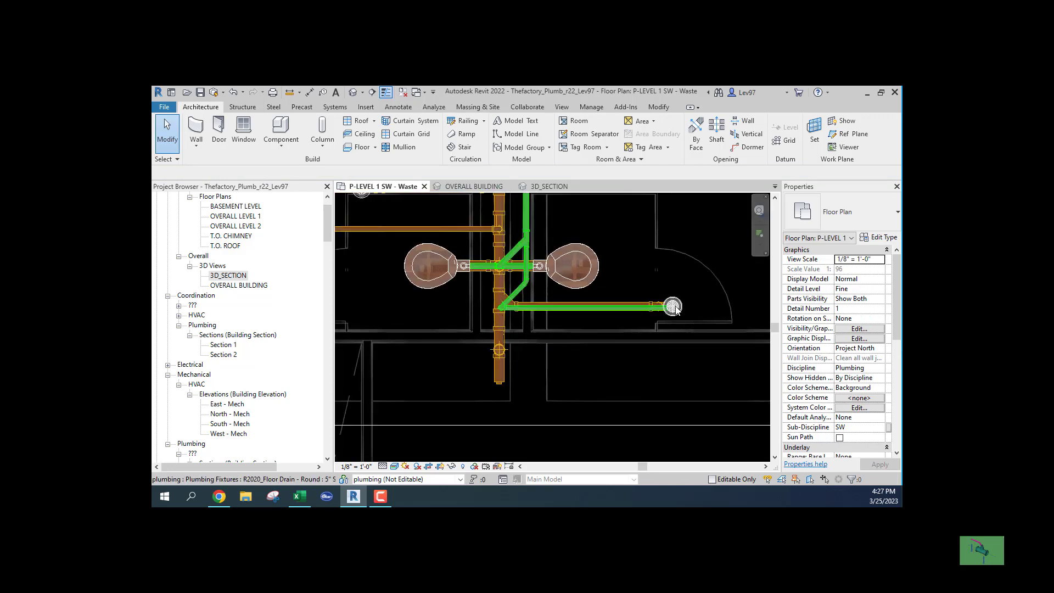
middle_drag(689, 311, 562, 361)
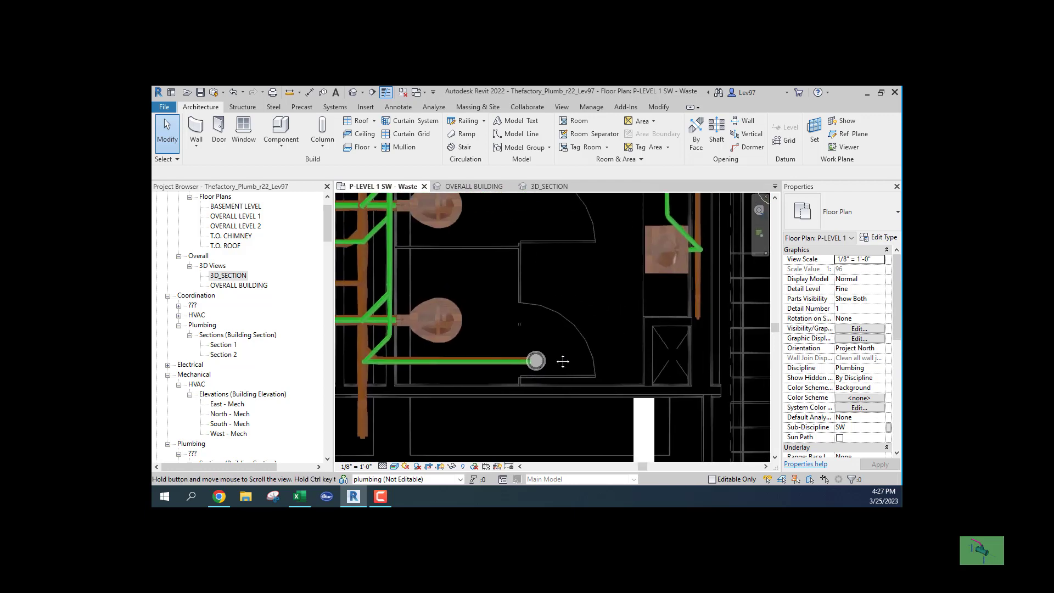
scroll(563, 358, down, 1)
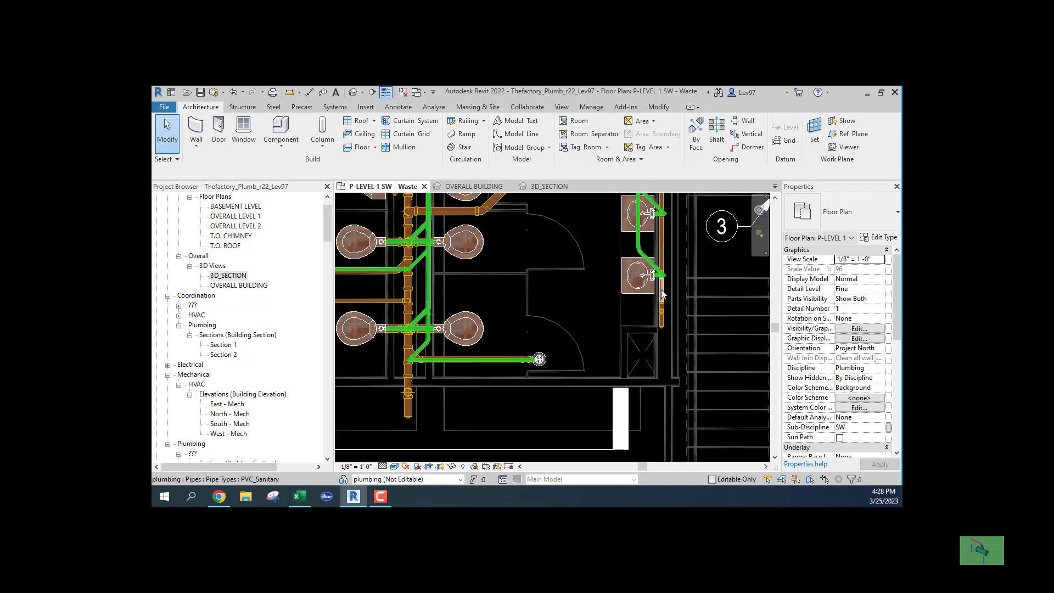
middle_drag(664, 281, 607, 371)
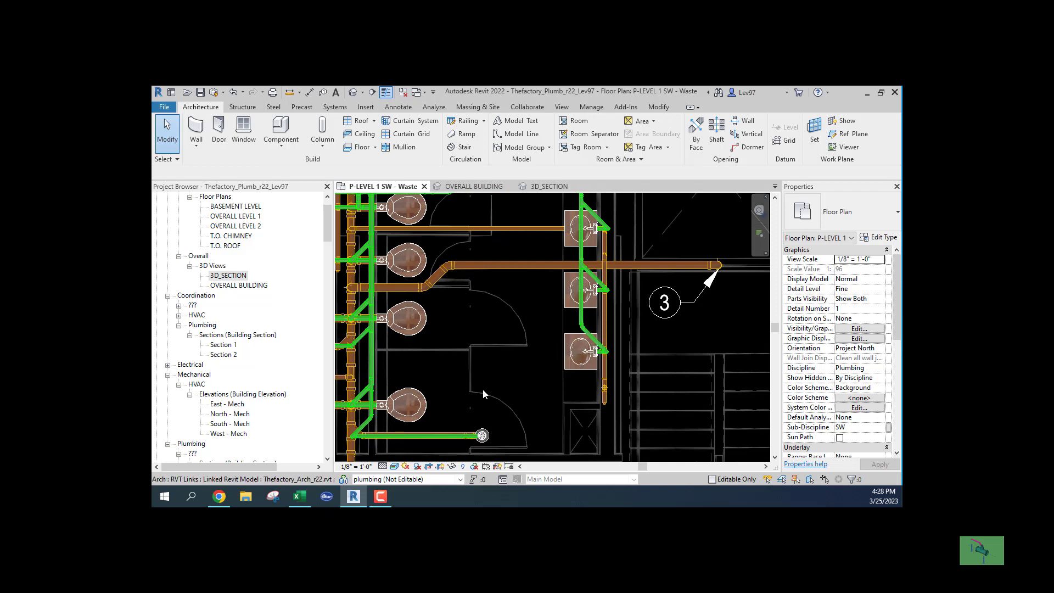
middle_drag(531, 382, 535, 421)
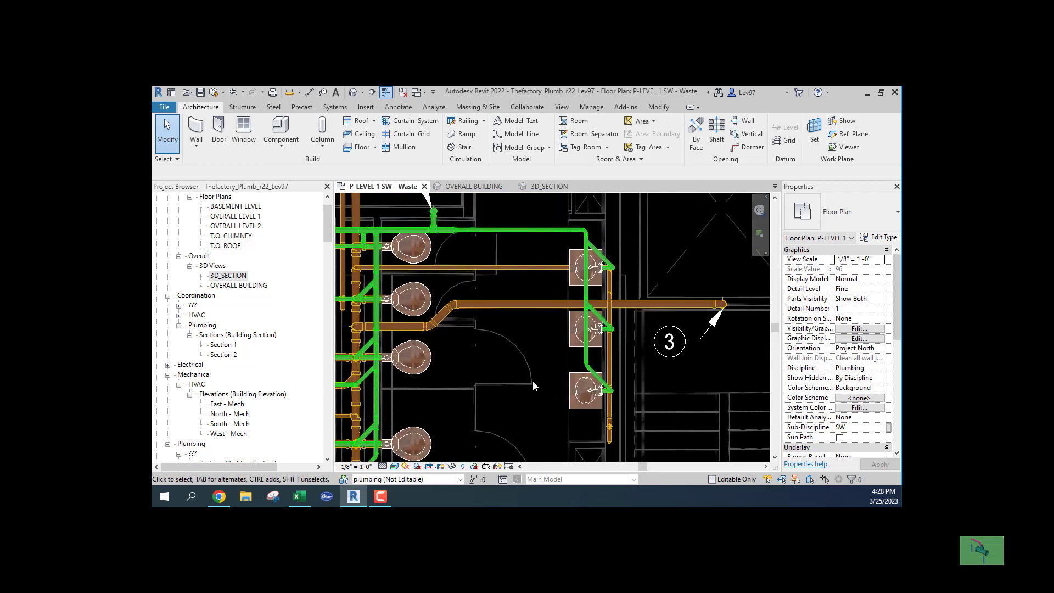
- Trace the sanitary line in the waste plan from its bend fitting at the restroom main to the drop at keynote 3
middle_drag(522, 333, 581, 308)
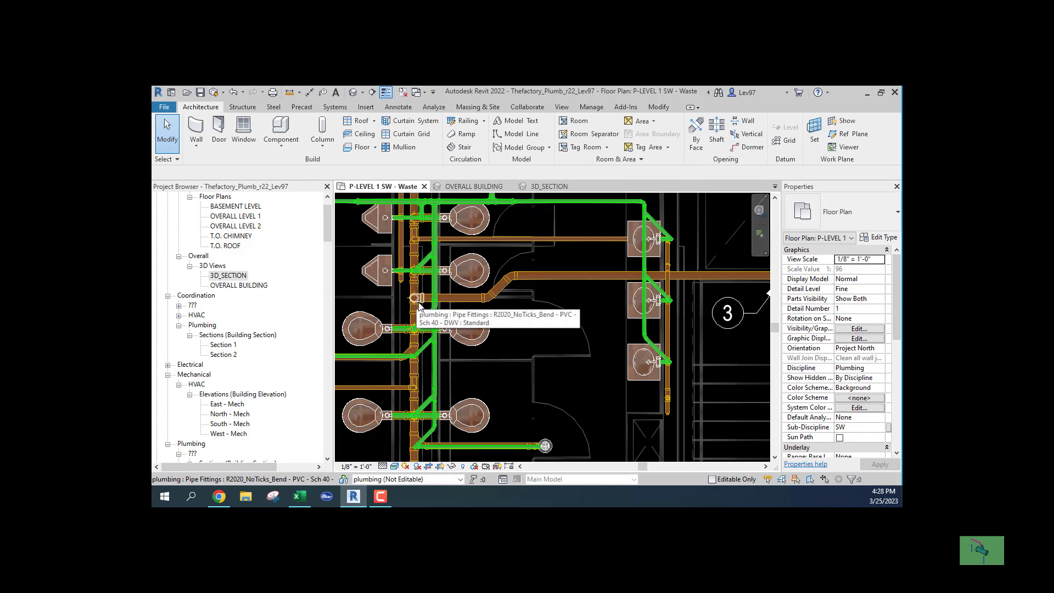
middle_drag(528, 324, 657, 308)
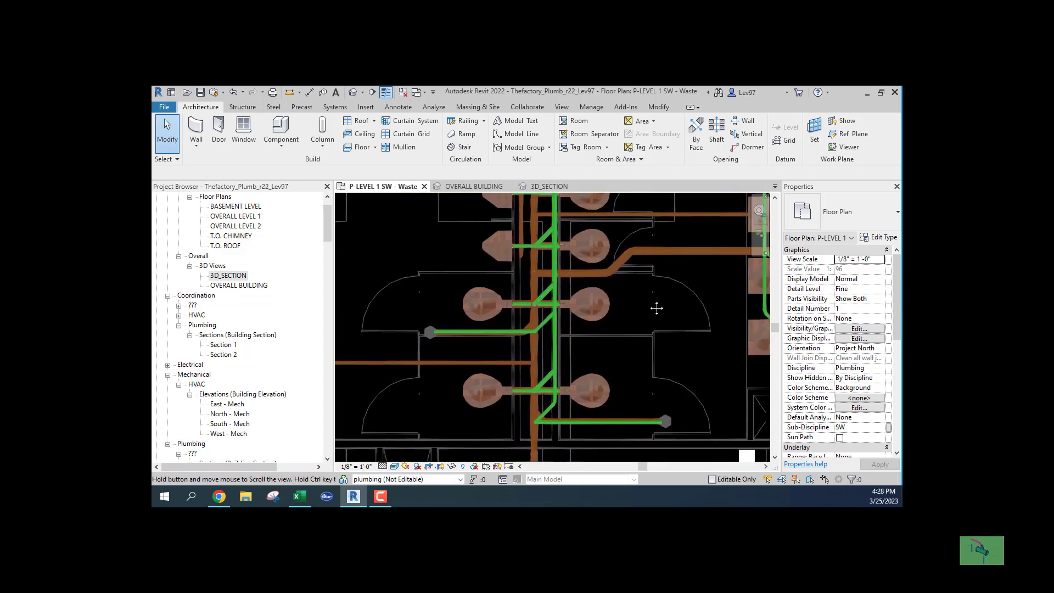
middle_drag(511, 318, 409, 344)
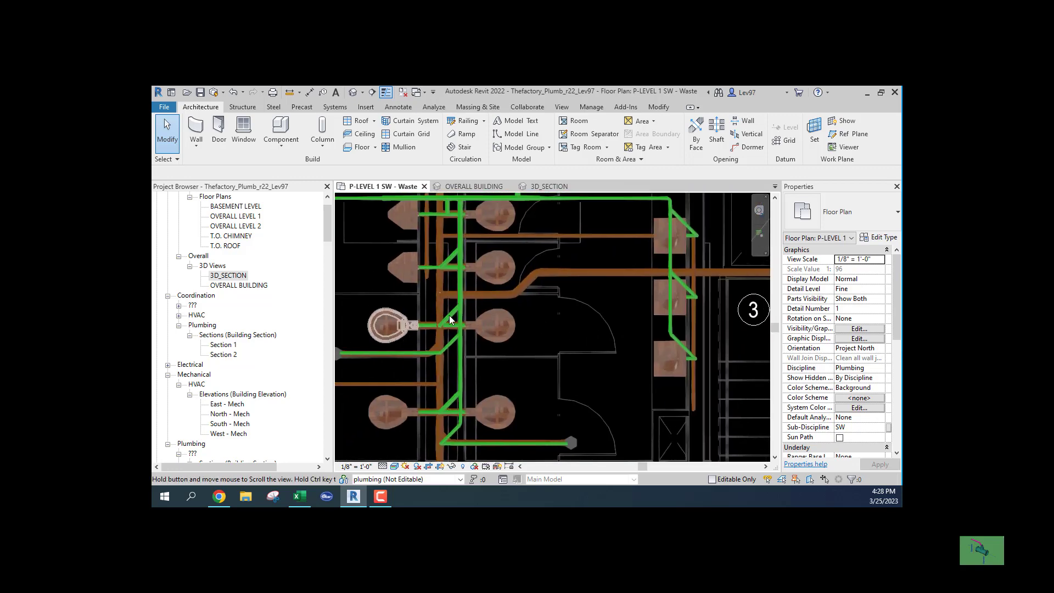
middle_drag(574, 297, 418, 324)
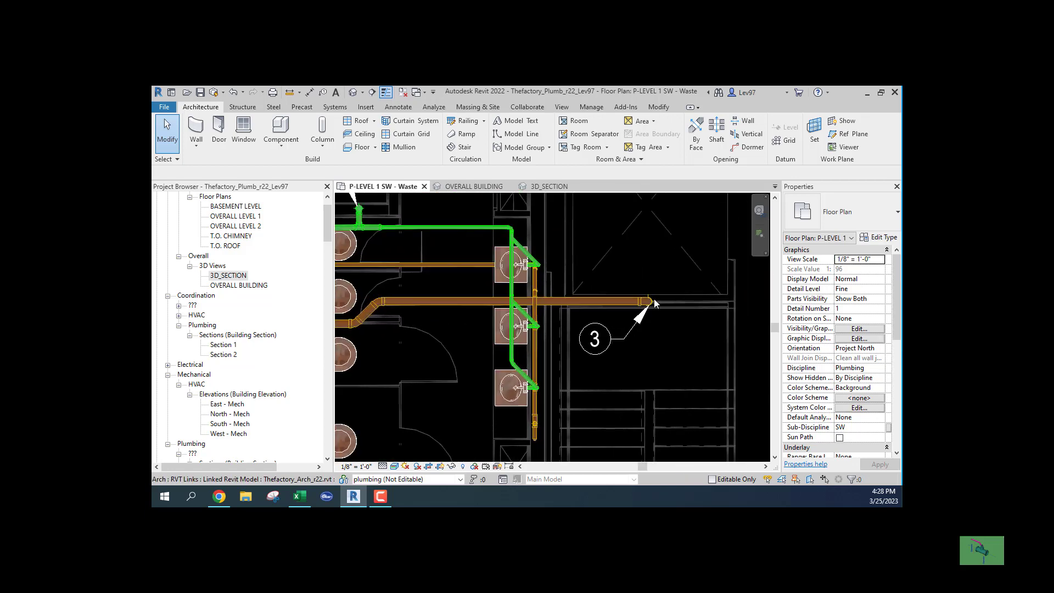
- Switch to the OVERALL BUILDING view and inspect the waste piping beneath the lower group of water closets, lavatories and floor drain
click(472, 186)
scroll(490, 293, down, 8)
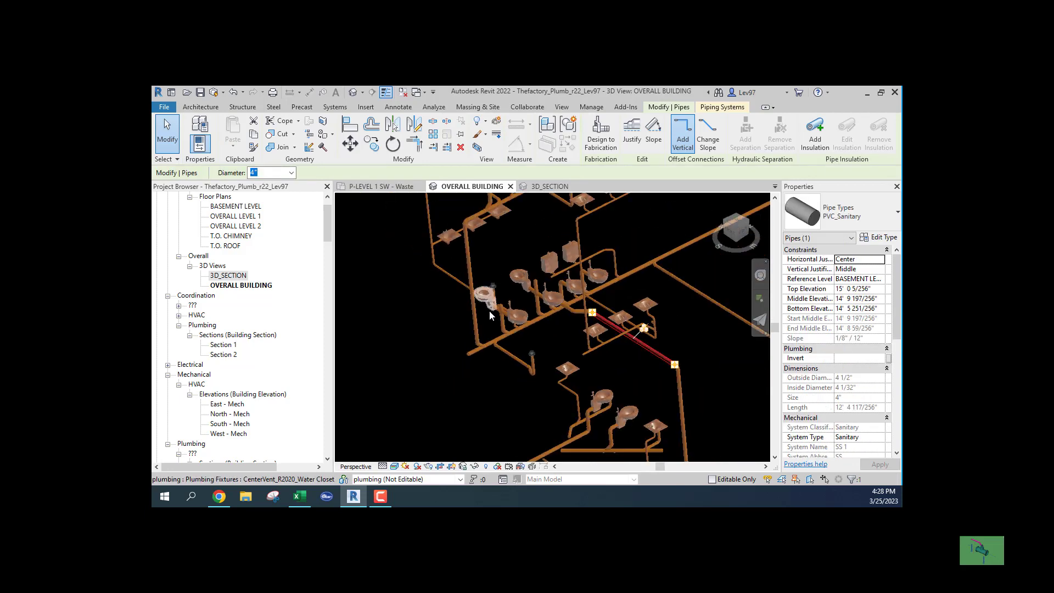
scroll(510, 275, up, 3)
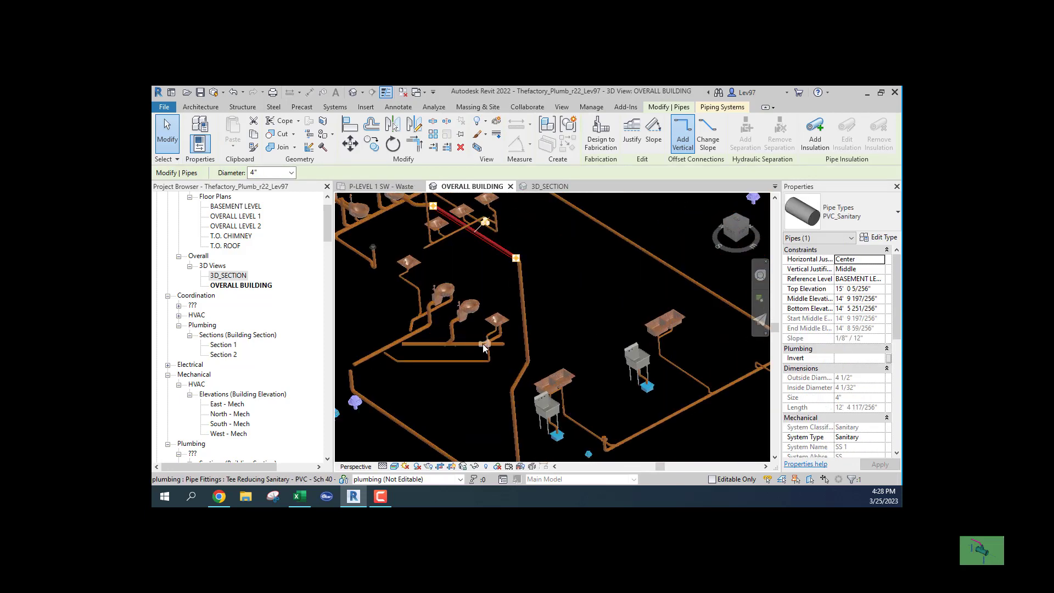
shift+middle_drag(429, 363, 449, 353)
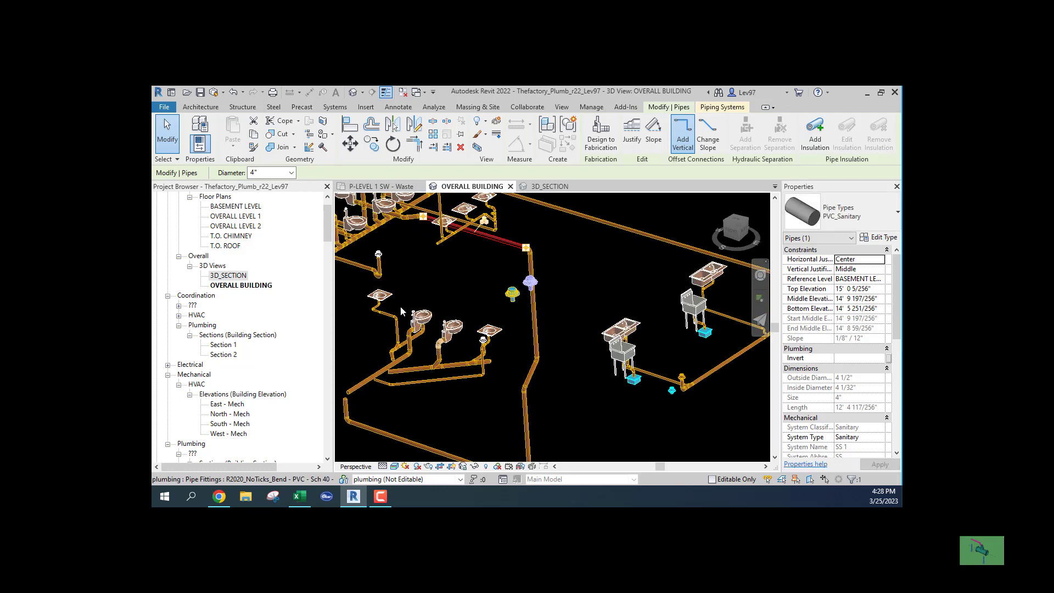
scroll(427, 392, up, 5)
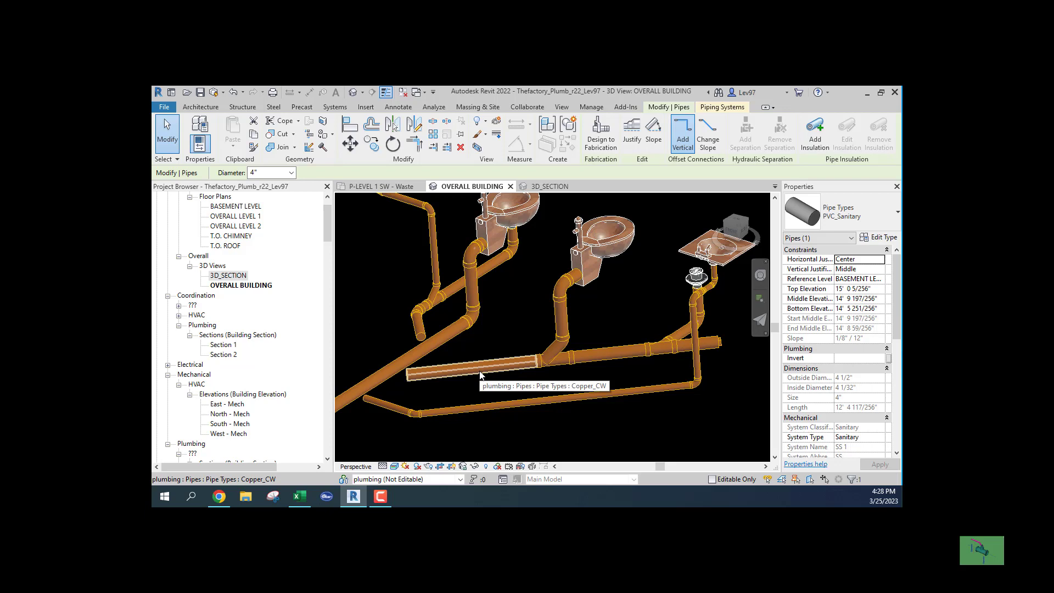
scroll(480, 378, down, 5)
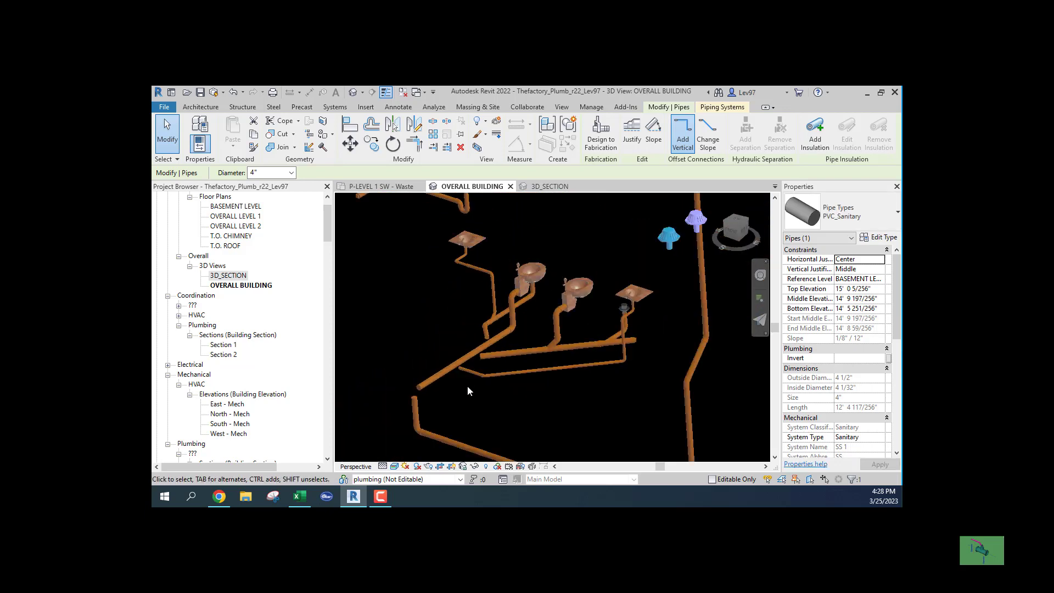
- Follow the lower waste lines in the OVERALL BUILDING view to the sewage ejector pump and select the pump to inspect it
scroll(466, 386, down, 2)
middle_drag(460, 404, 469, 346)
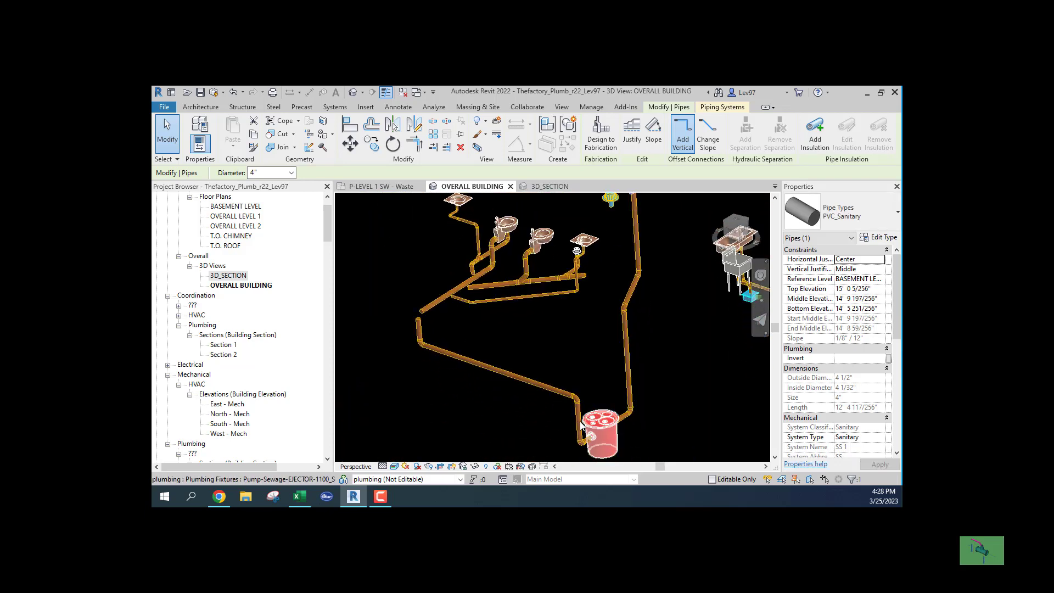
middle_drag(598, 387, 565, 377)
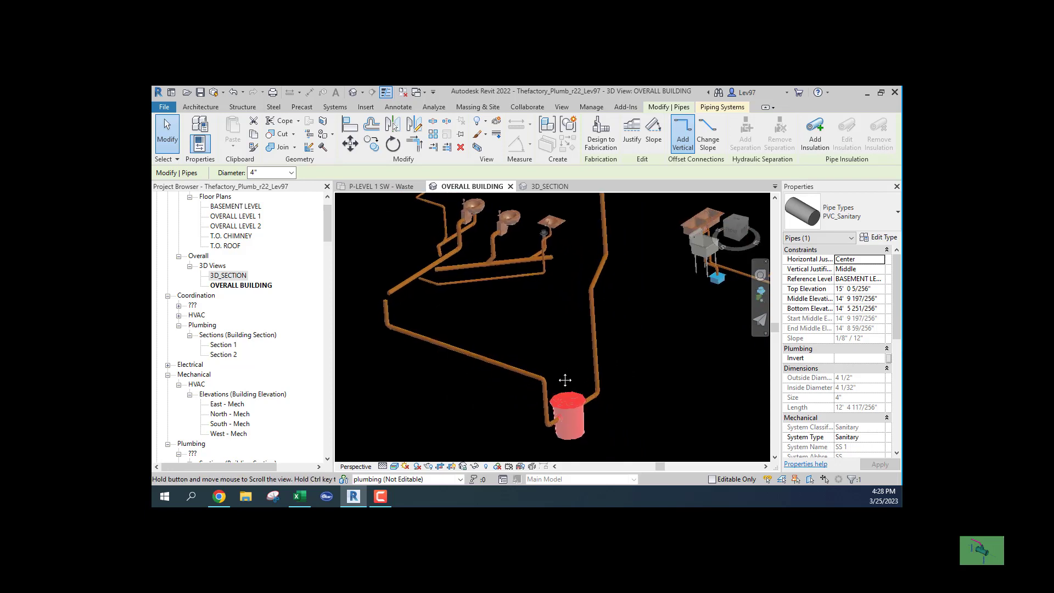
middle_drag(581, 276, 658, 397)
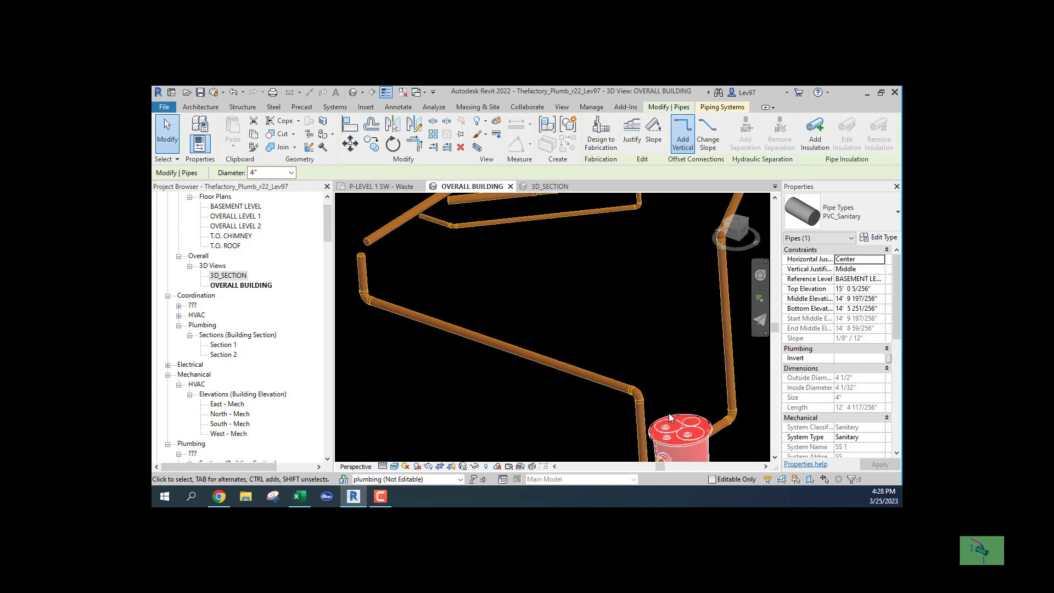
click(671, 416)
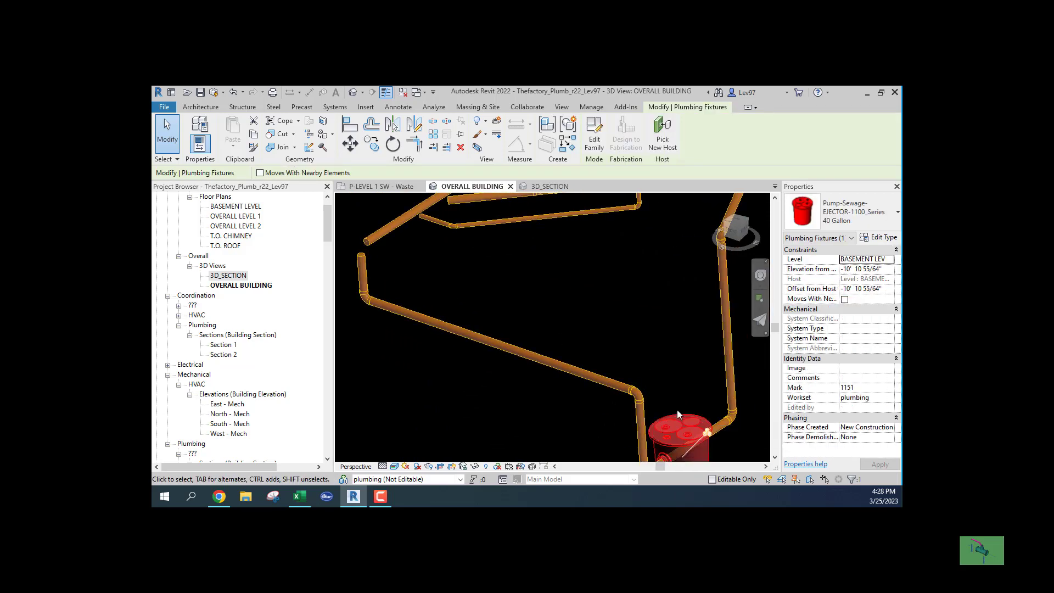
click(675, 368)
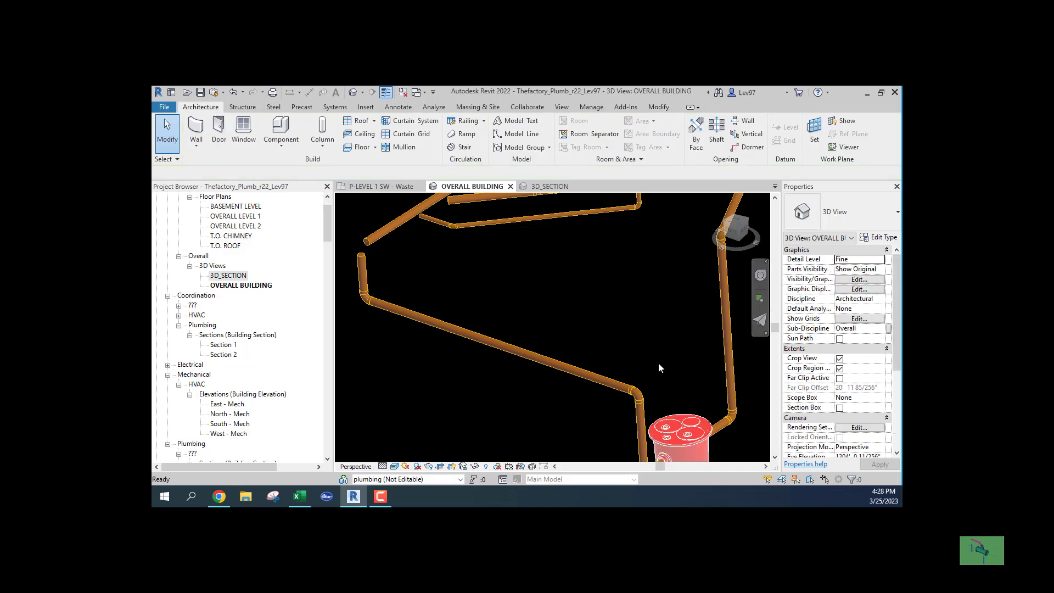
- Join the sloped sanitary main from the lower fixtures to the open vertical pipe below it with Trim/Extend to Corner
shift+middle_drag(658, 363, 362, 296)
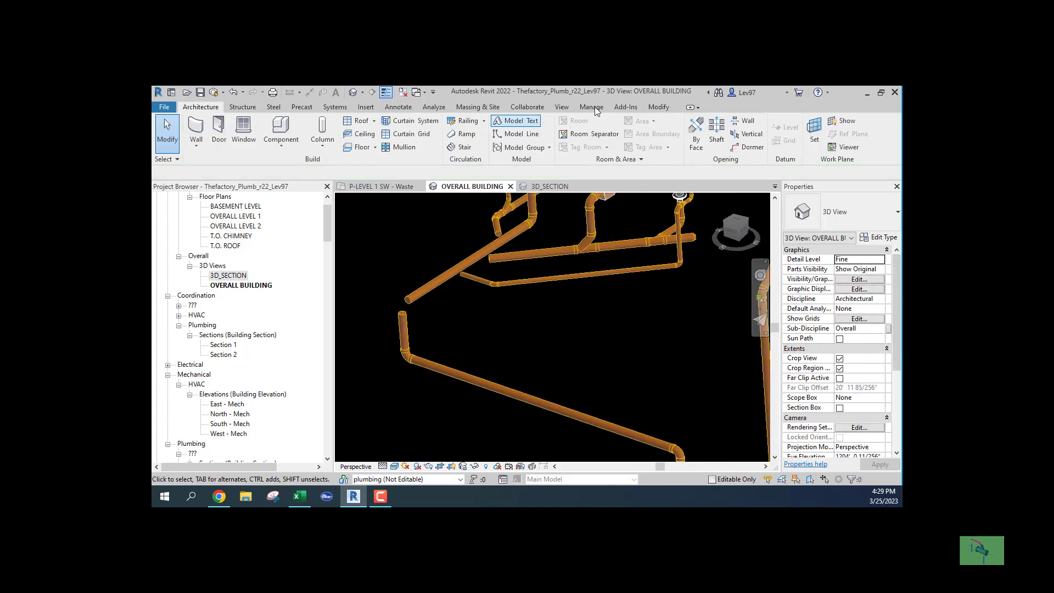
click(658, 106)
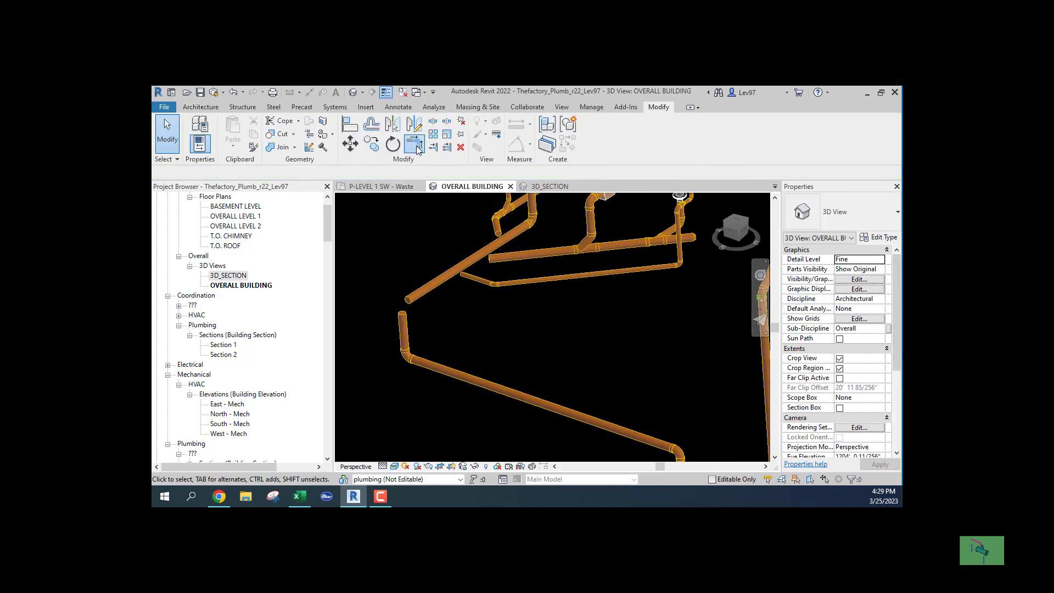
click(417, 146)
click(434, 287)
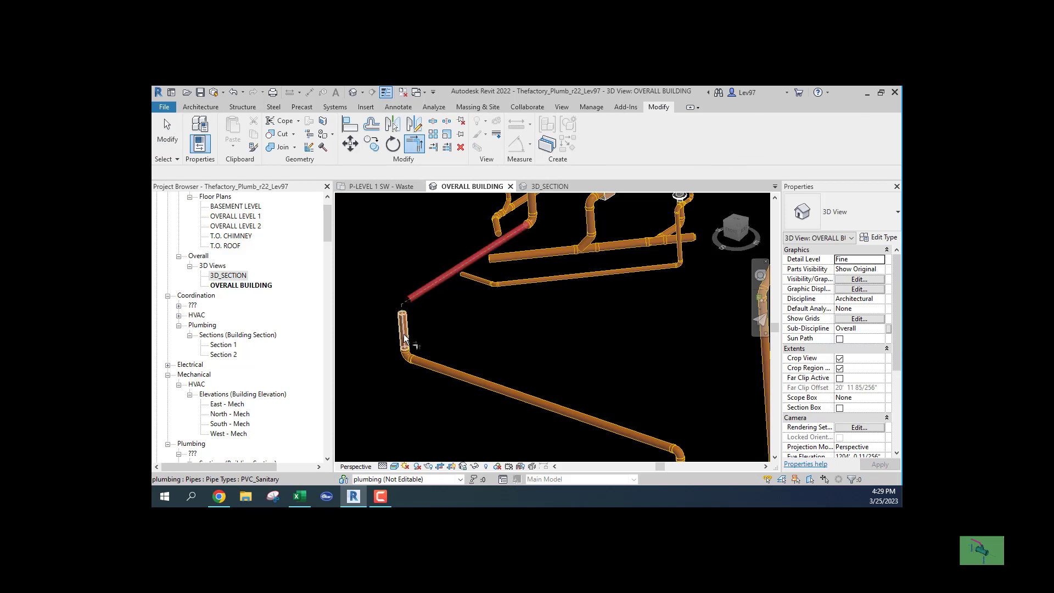
click(454, 324)
key(Escape)
key(Escape)
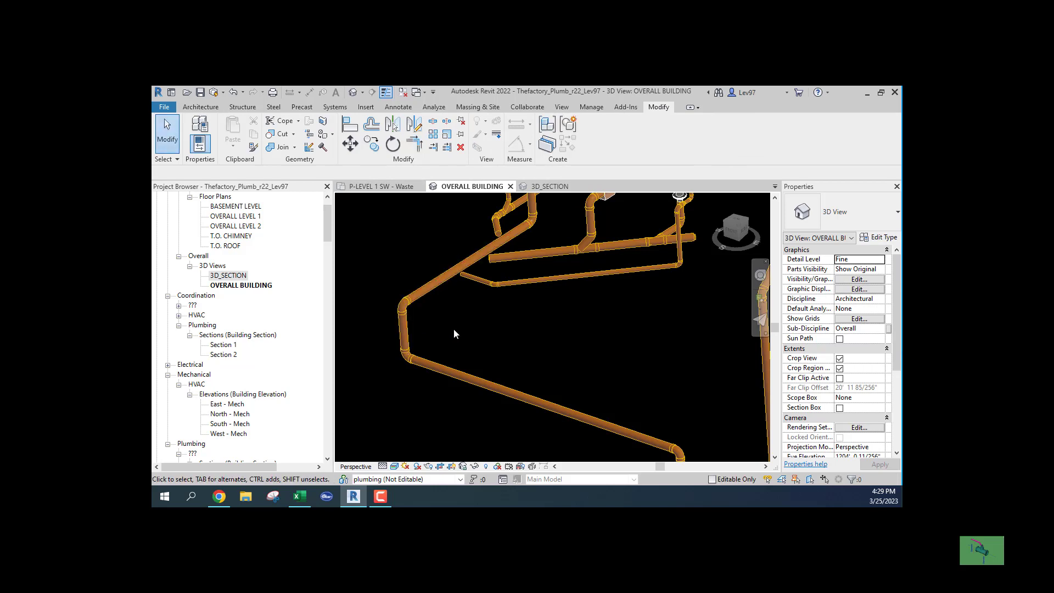
- Examine the upper restroom's water closet branches, lavatory drains and sanitary main in the OVERALL BUILDING view
shift+middle_drag(453, 329, 483, 341)
middle_drag(519, 385, 439, 393)
middle_drag(528, 348, 527, 483)
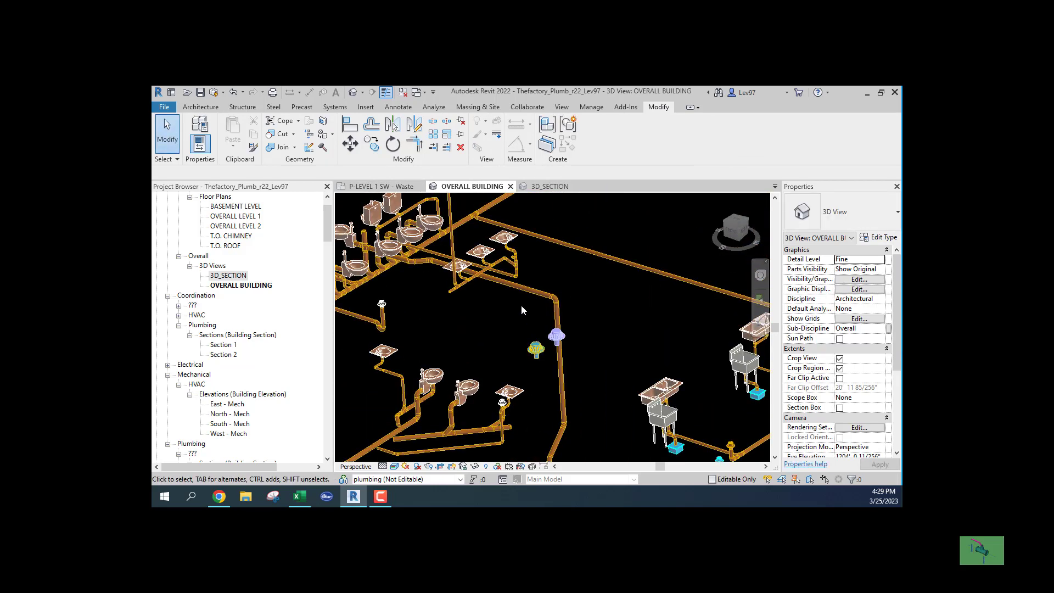
mouse_move(502, 292)
middle_down()
mouse_move(535, 344)
mouse_move(546, 336)
mouse_move(539, 304)
mouse_move(581, 331)
mouse_move(605, 377)
middle_up()
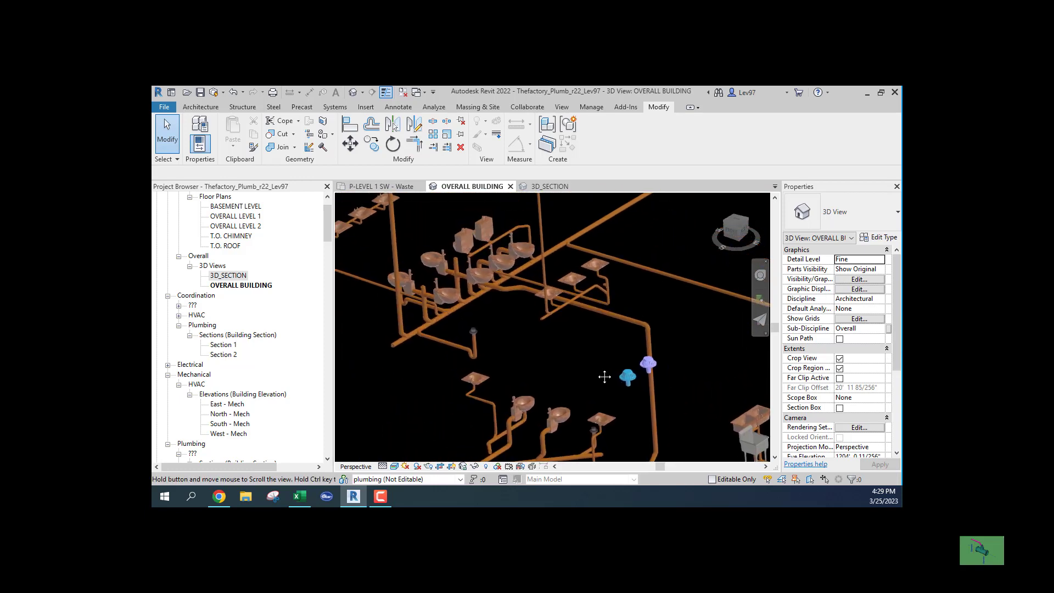
scroll(485, 289, up, 3)
middle_drag(488, 311, 520, 354)
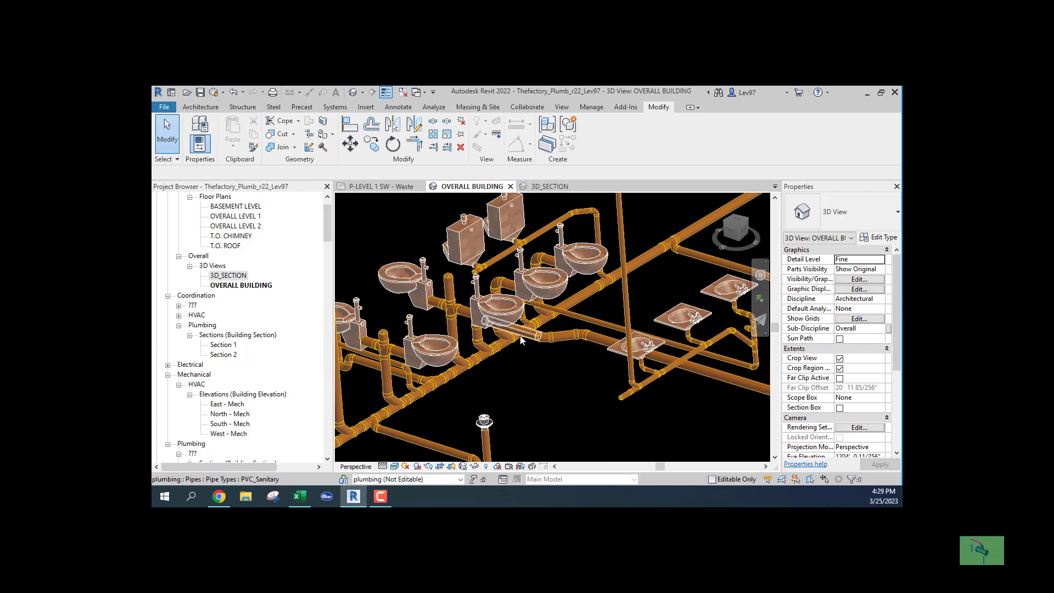
scroll(582, 371, down, 4)
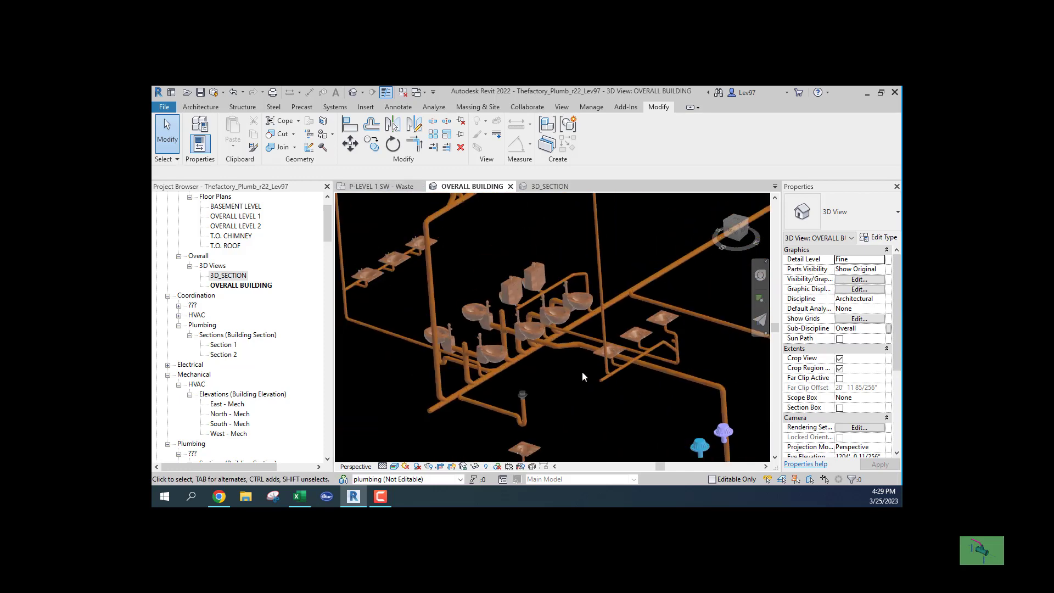
middle_drag(582, 371, 439, 328)
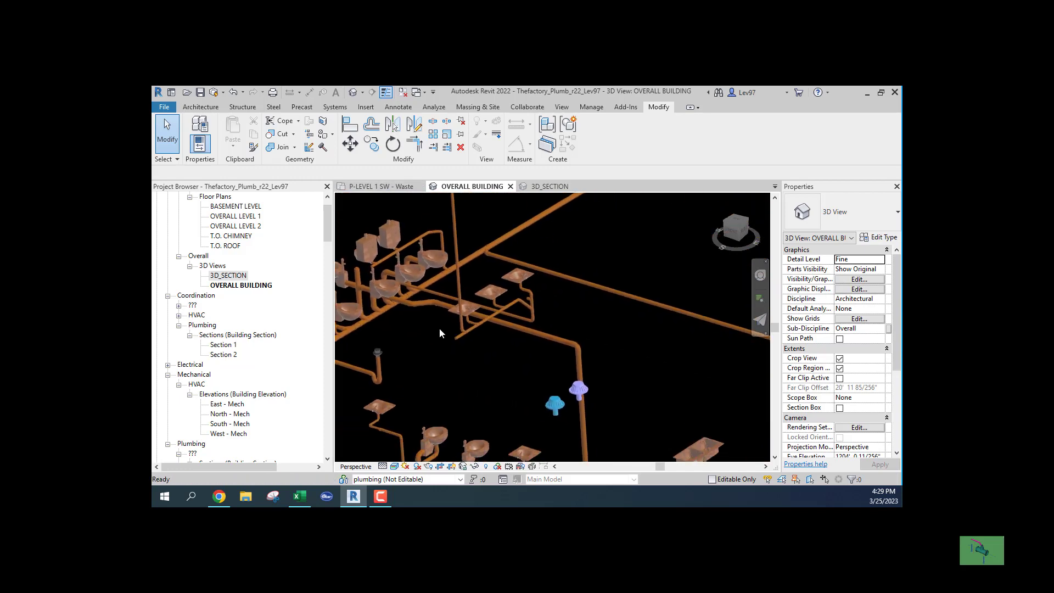
- Return to the P-LEVEL 1 SW - Waste plan and examine the lavatory waste, the vents, the floor drain and the line to keynote 3
click(385, 188)
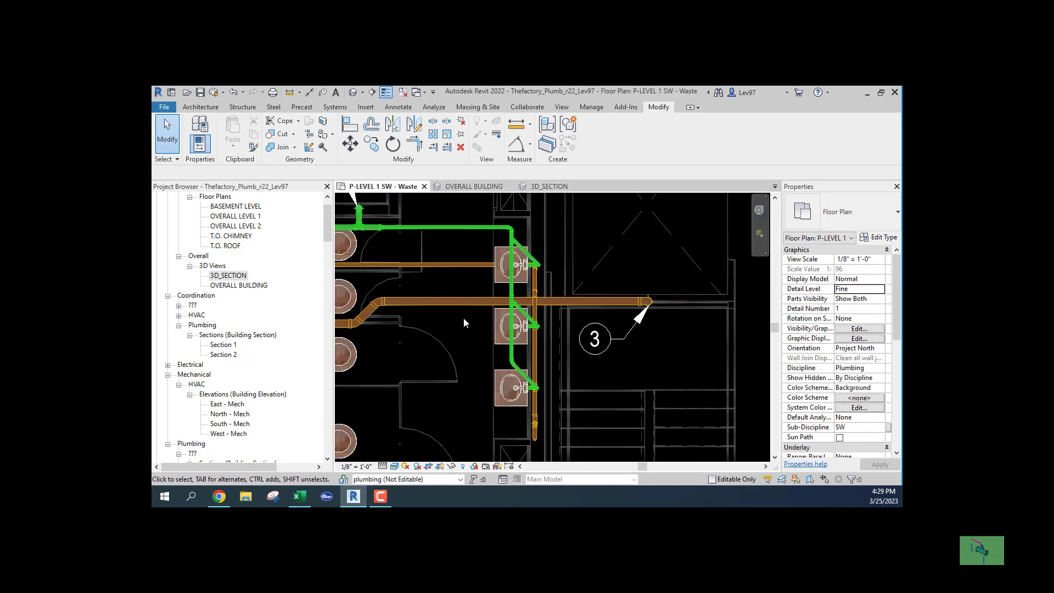
mouse_move(447, 311)
middle_down()
mouse_move(540, 304)
mouse_move(453, 344)
middle_up()
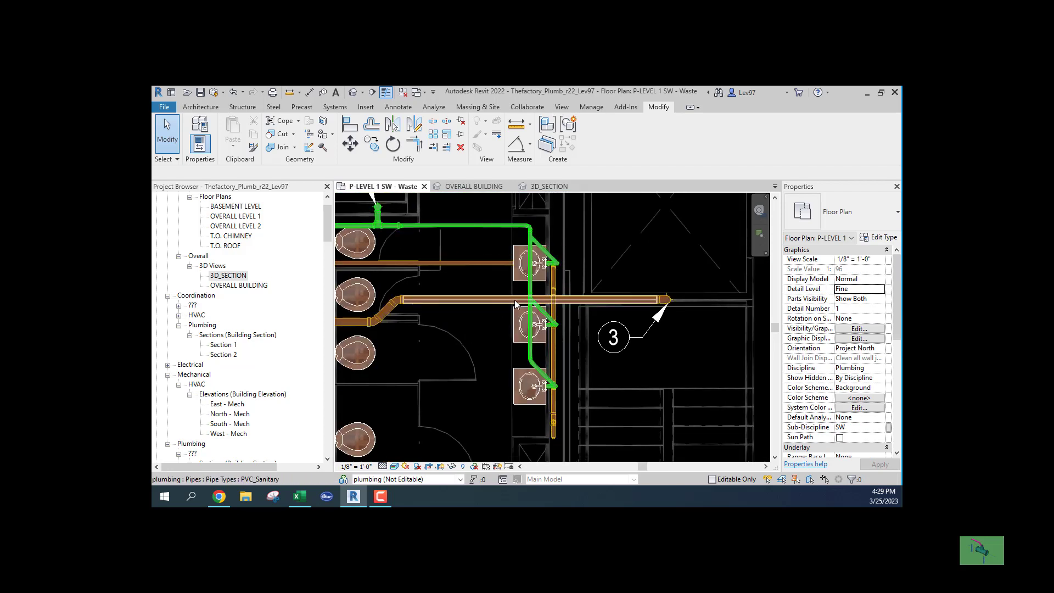
middle_drag(582, 329, 588, 395)
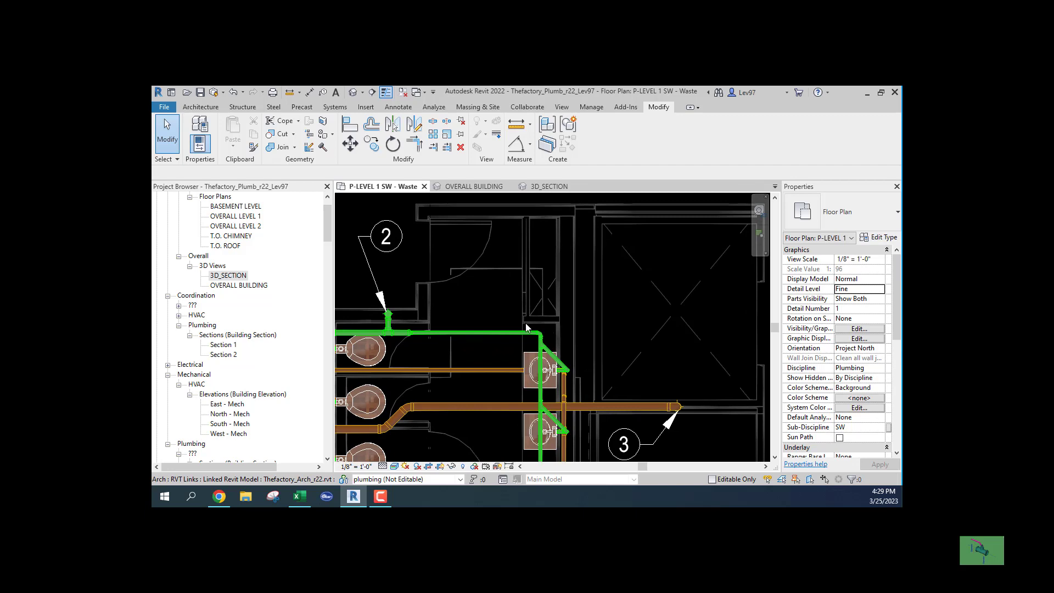
middle_drag(527, 332, 526, 307)
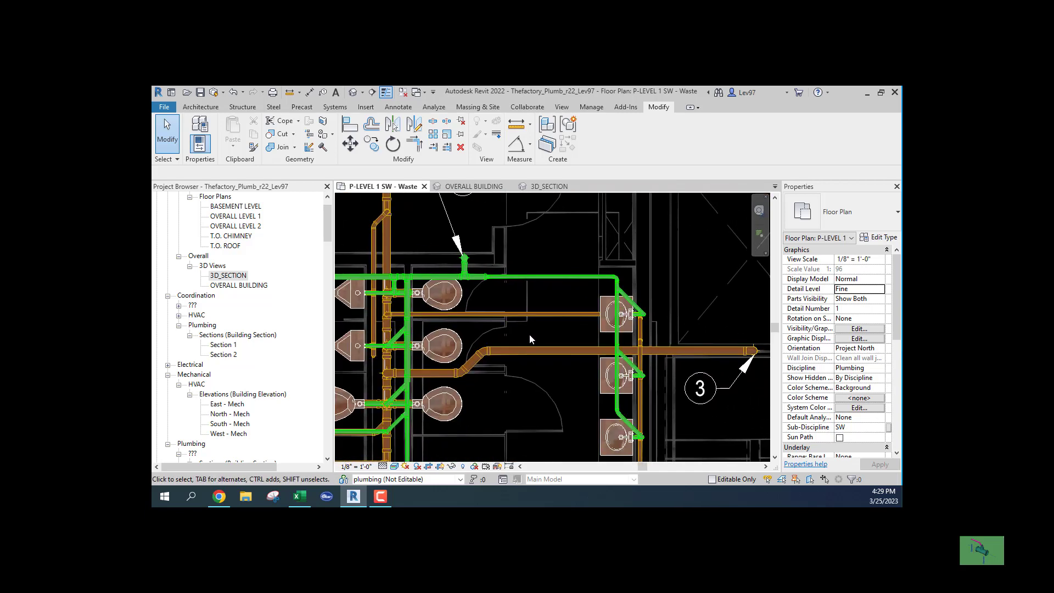
scroll(561, 329, up, 3)
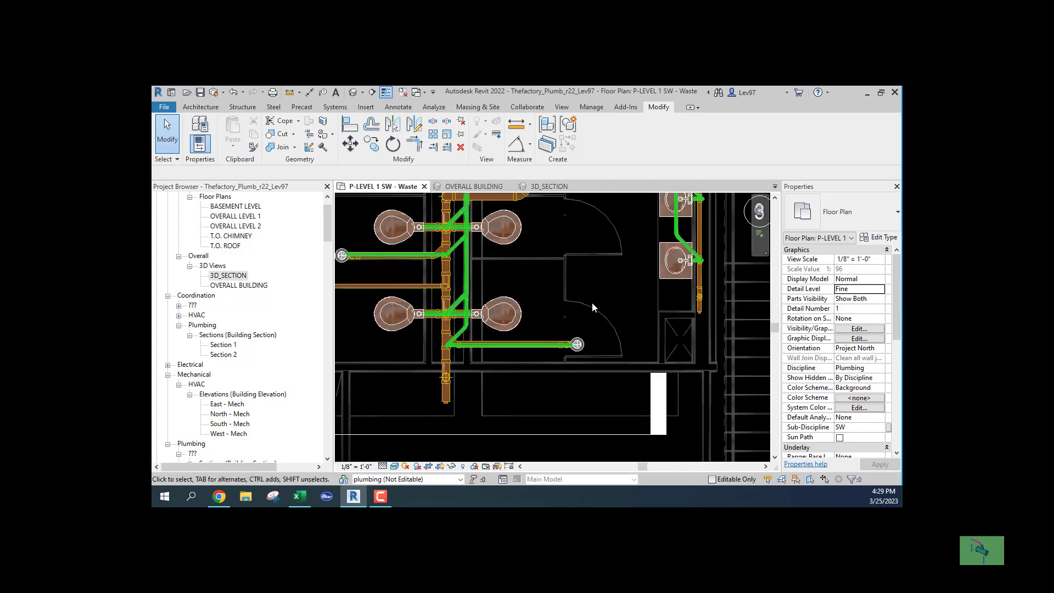
middle_drag(594, 301, 579, 352)
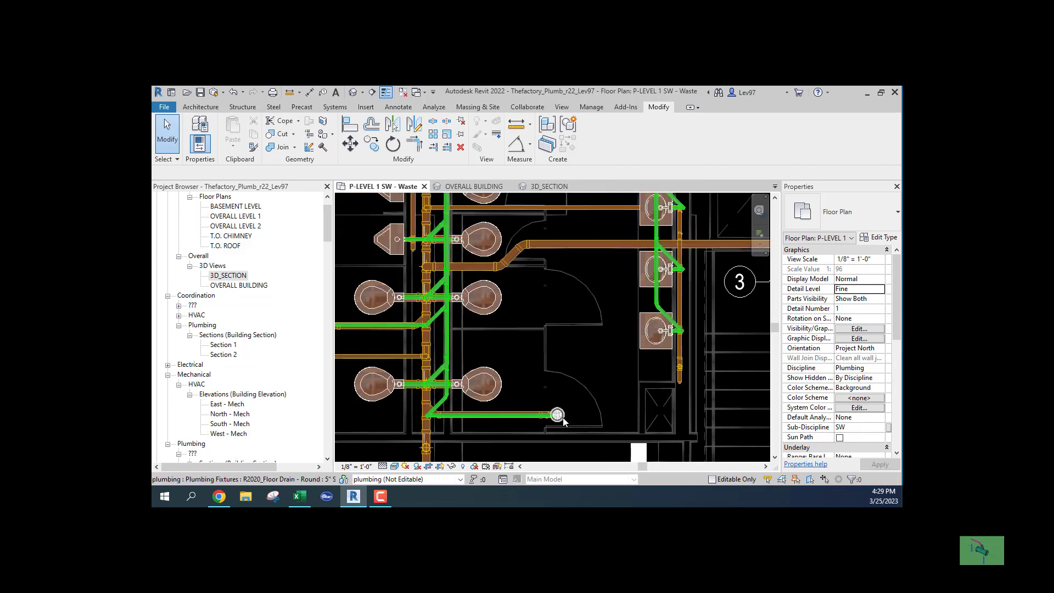
scroll(429, 269, up, 2)
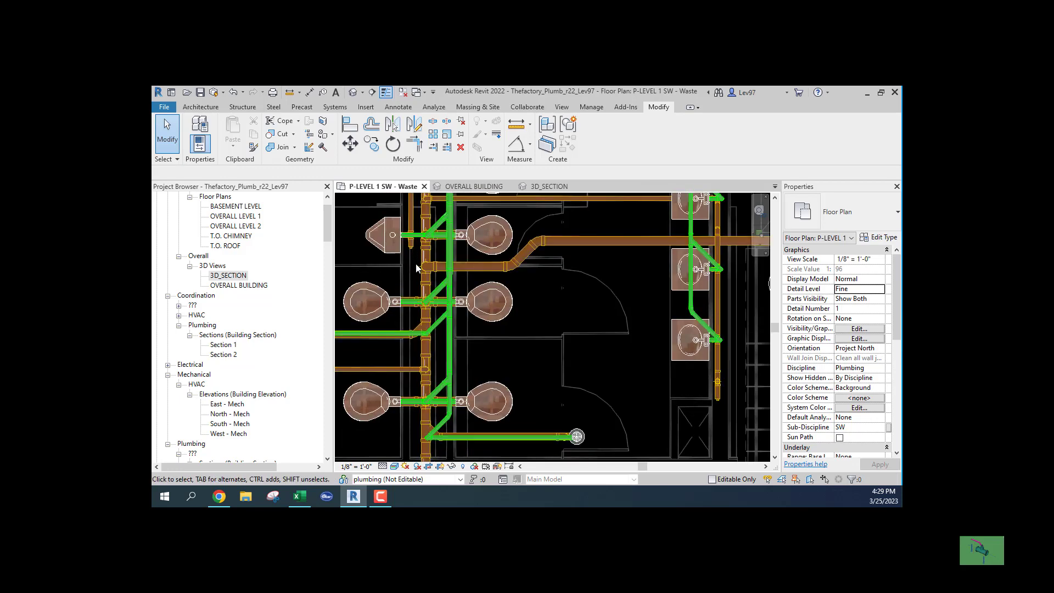
middle_drag(622, 294, 458, 342)
middle_drag(574, 210, 591, 305)
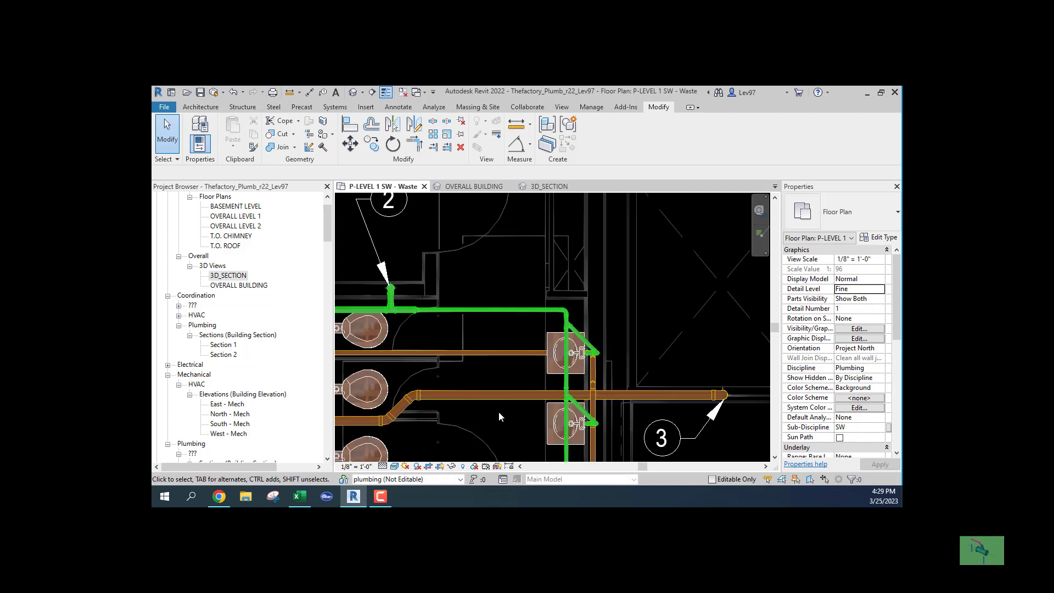
- Inspect the floor drain branch connection in the waste plan and select the 45-degree bend on the vent line above it
middle_drag(513, 402, 553, 230)
middle_drag(538, 340, 611, 278)
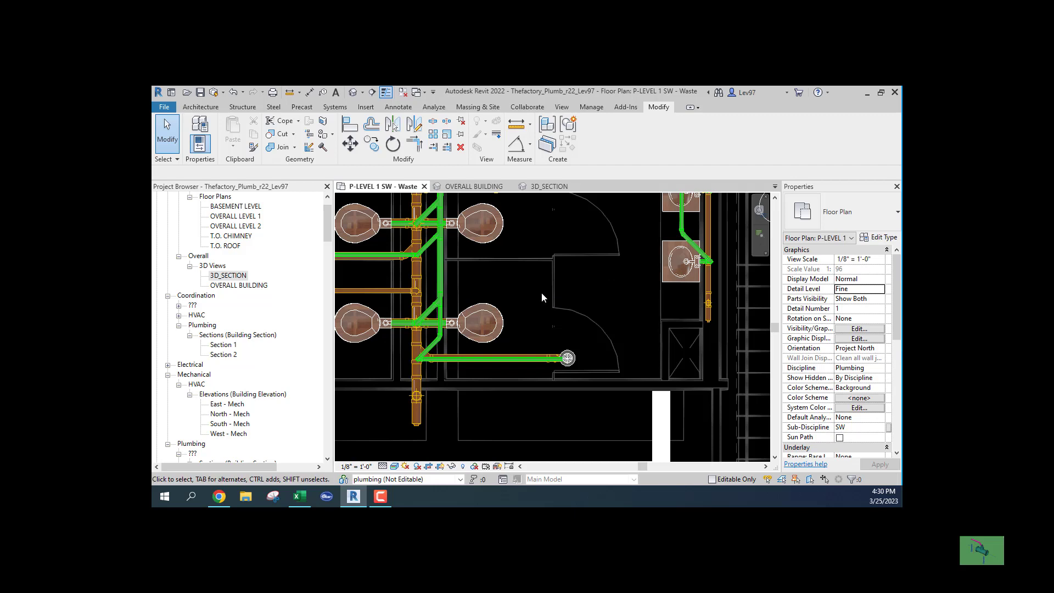
middle_drag(541, 292, 548, 290)
scroll(409, 357, up, 3)
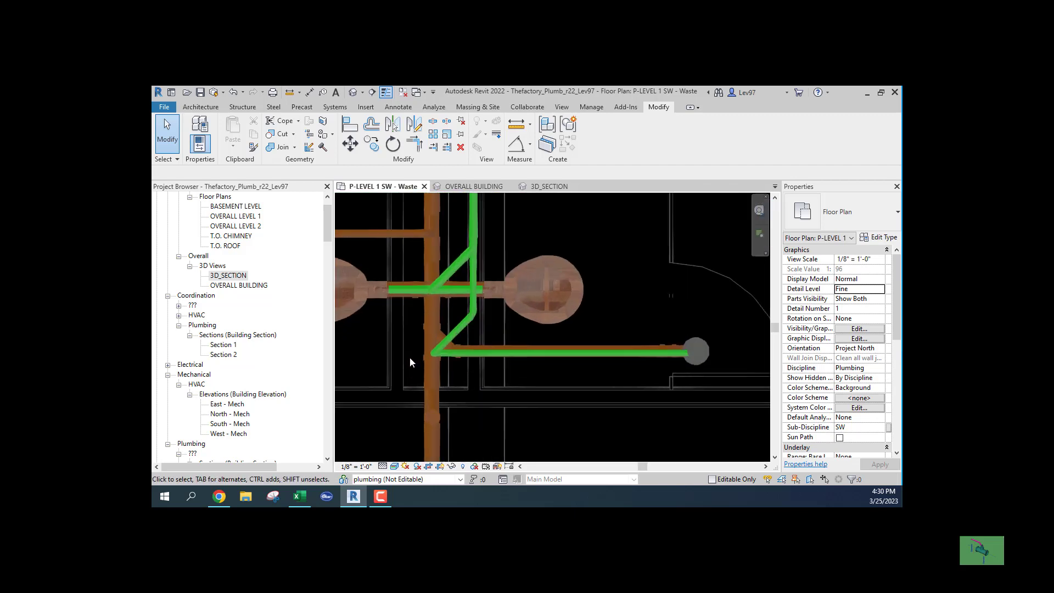
scroll(453, 272, up, 2)
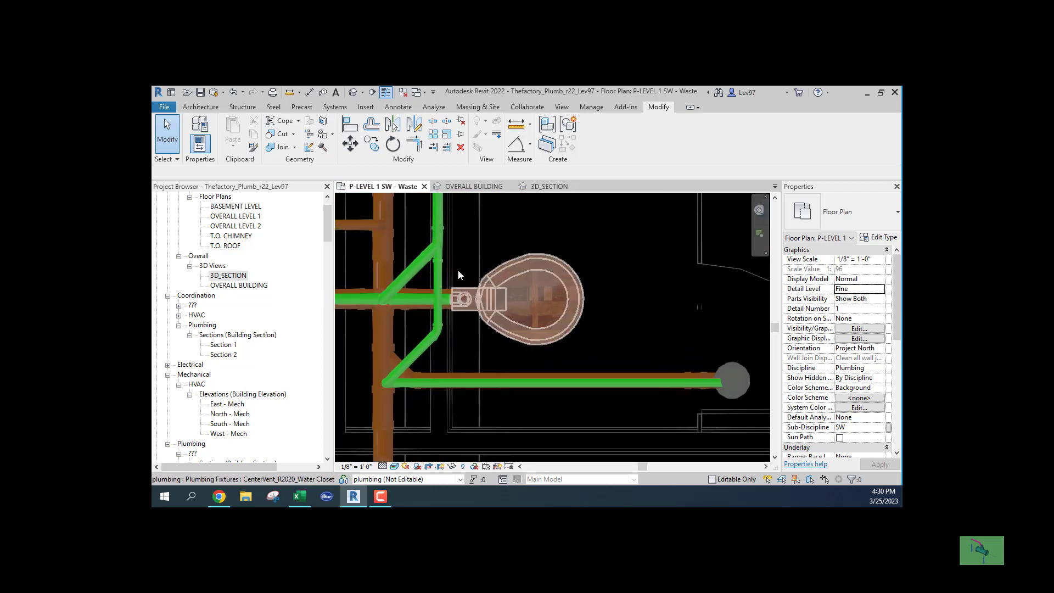
click(474, 344)
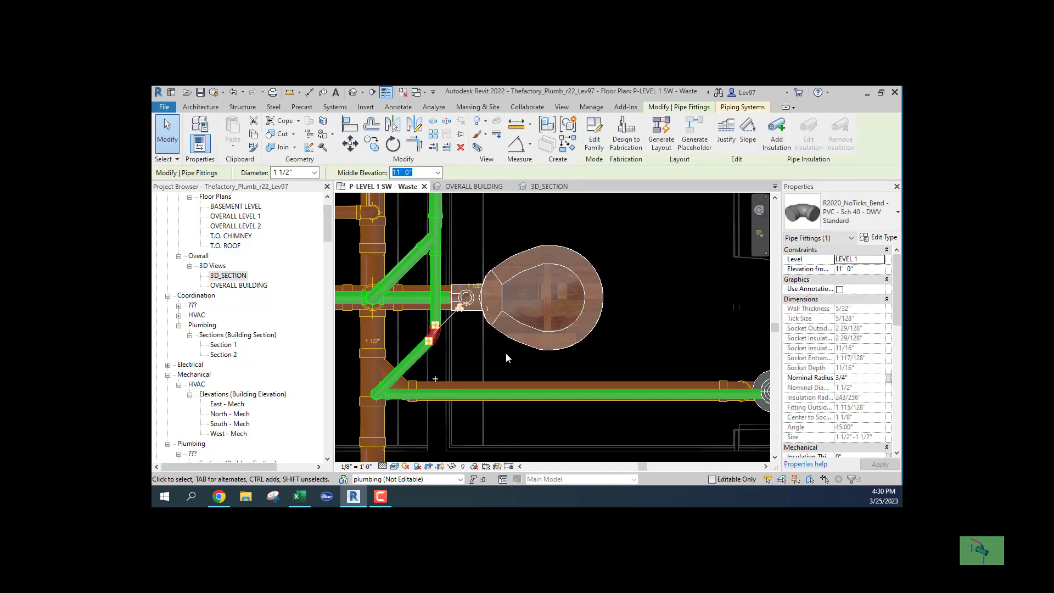
- Delete the selected 45-degree vent bend and the whole vent branch running from it to the floor drain
key(Delete)
middle_drag(504, 351, 511, 337)
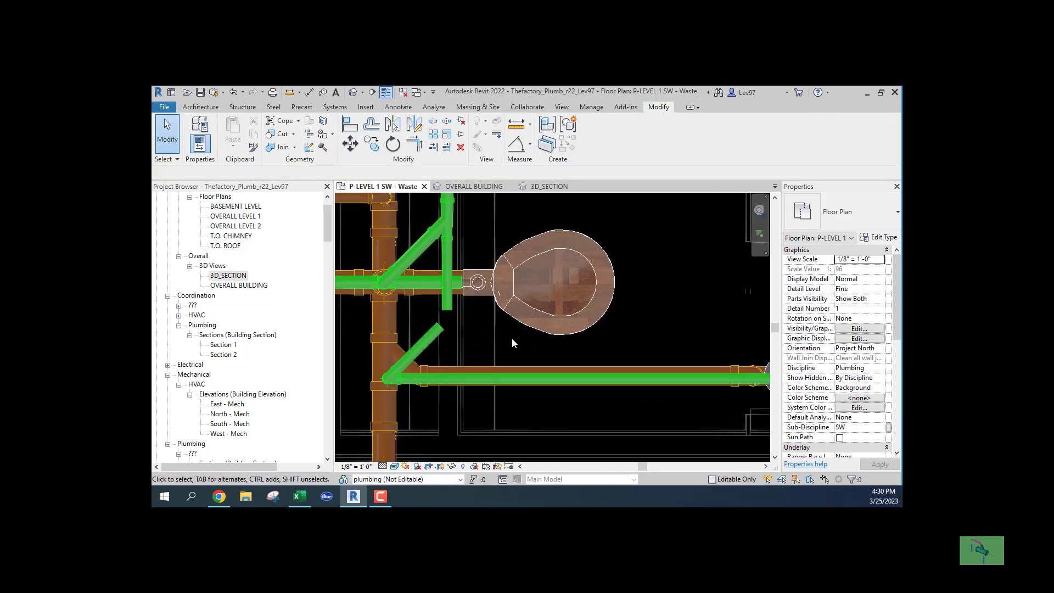
middle_drag(438, 308, 420, 206)
scroll(409, 241, down, 2)
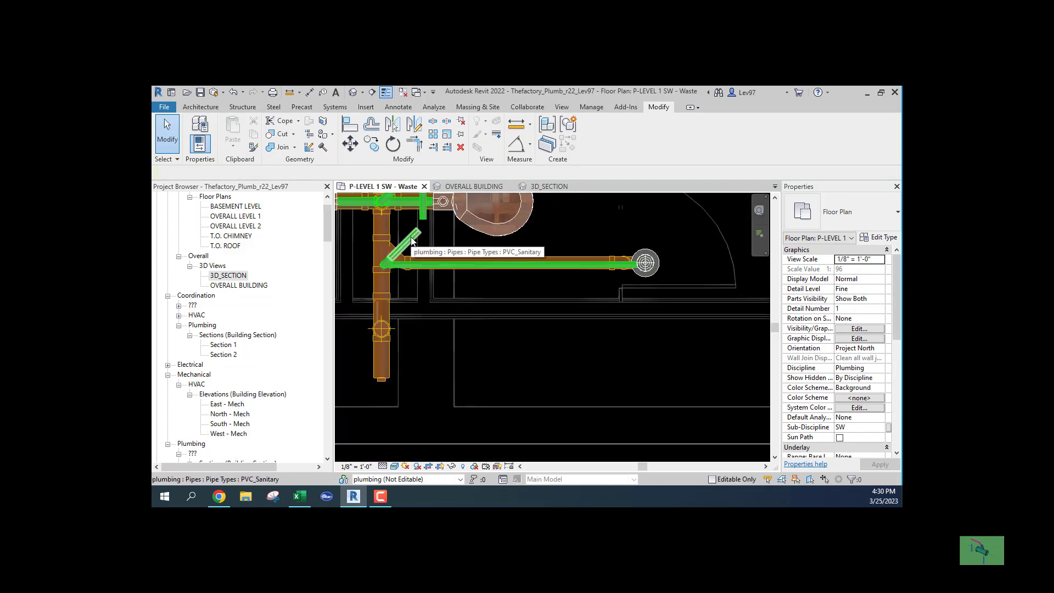
key(Tab)
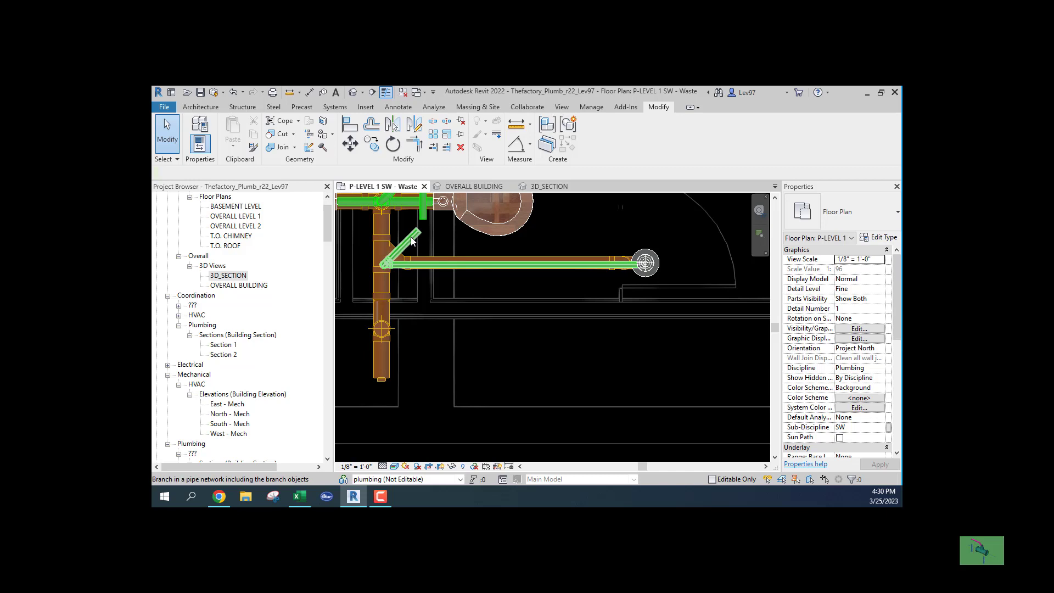
click(413, 241)
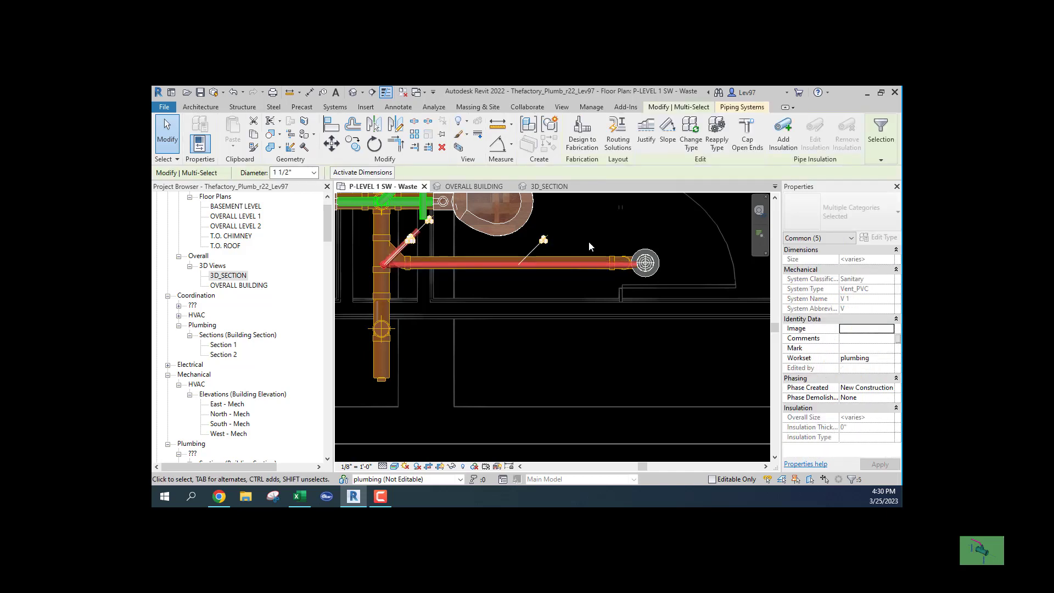
key(Delete)
- Split the floor drain's 3" sanitary branch, then delete the coupling and the pipe piece next to the wye on the main
middle_drag(559, 246, 595, 290)
middle_drag(482, 279, 482, 296)
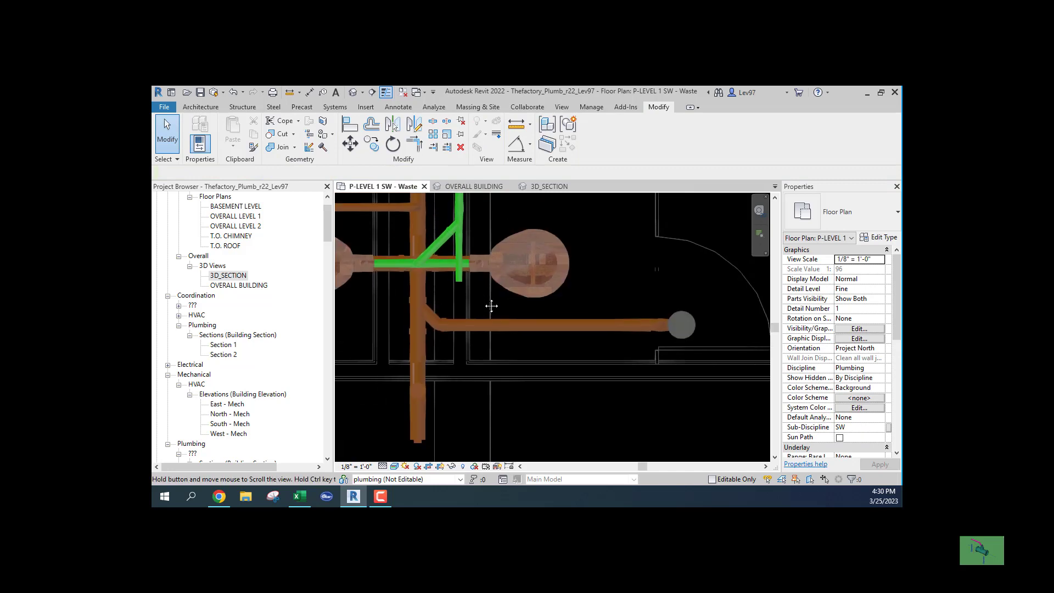
click(433, 123)
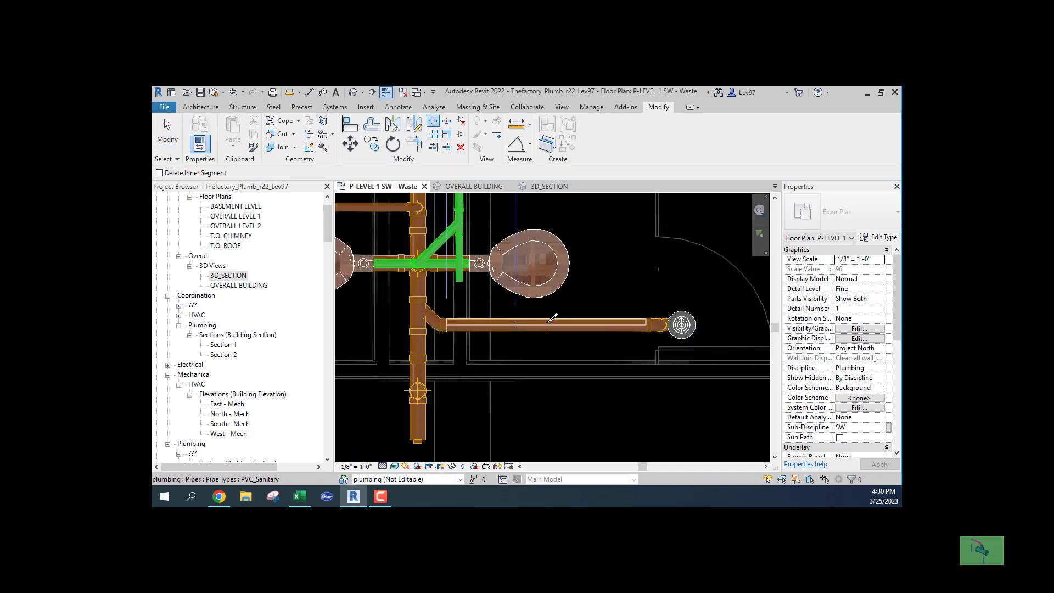
click(547, 324)
key(Escape)
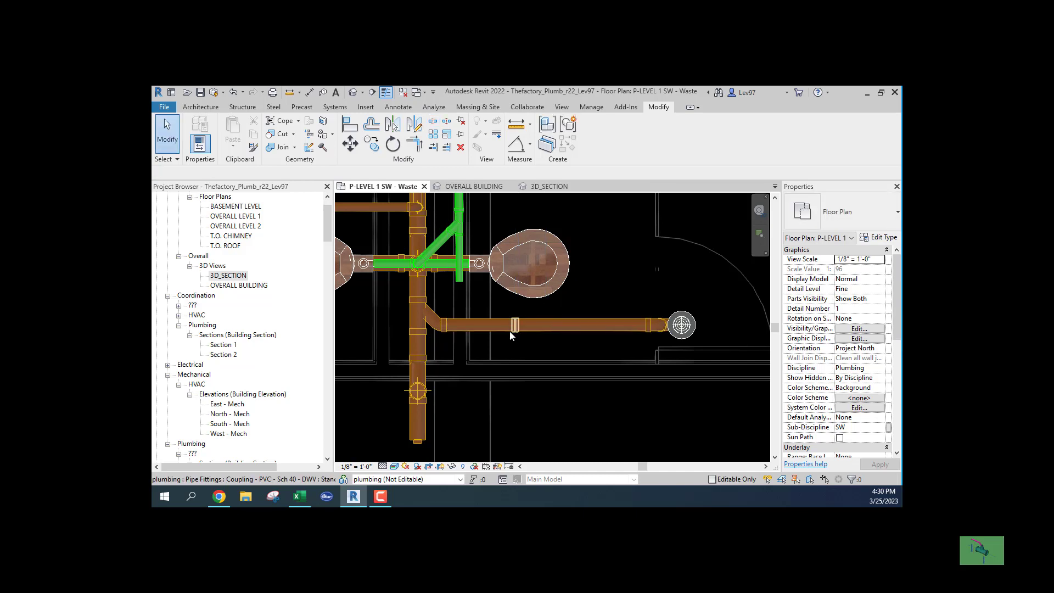
click(514, 328)
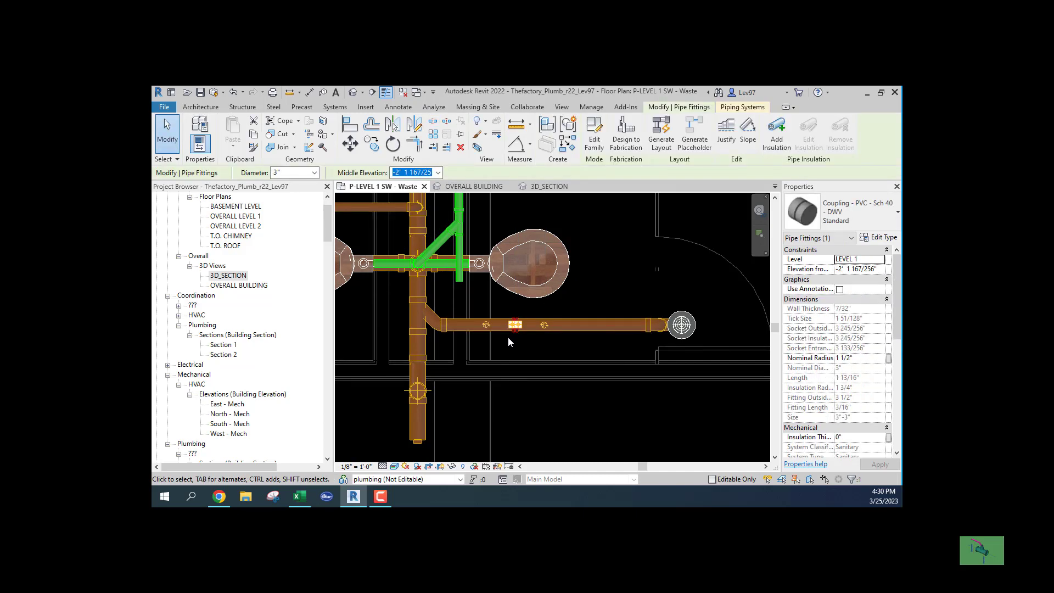
key(Delete)
click(479, 324)
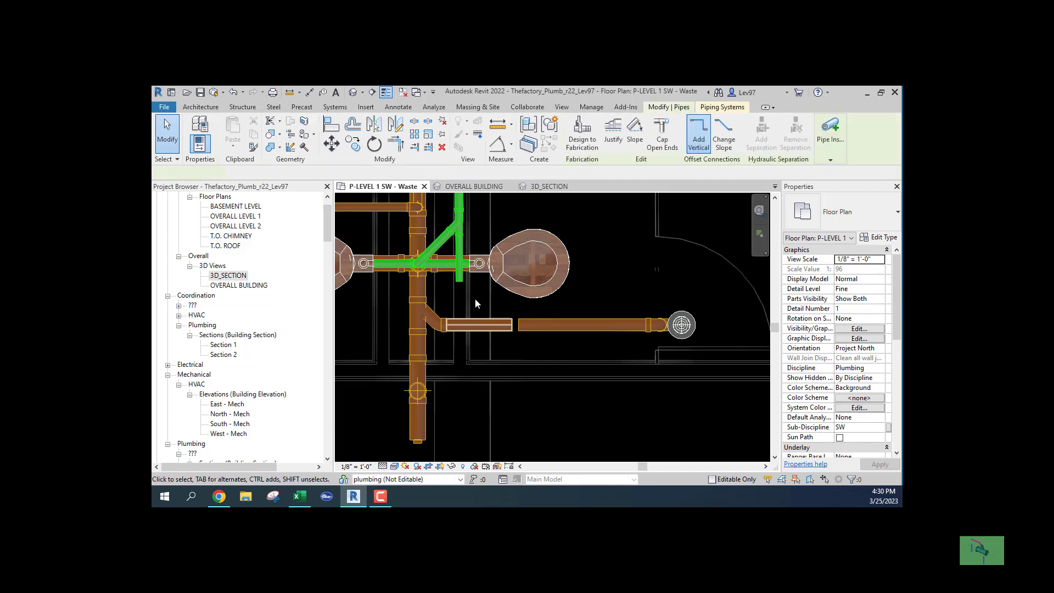
key(Delete)
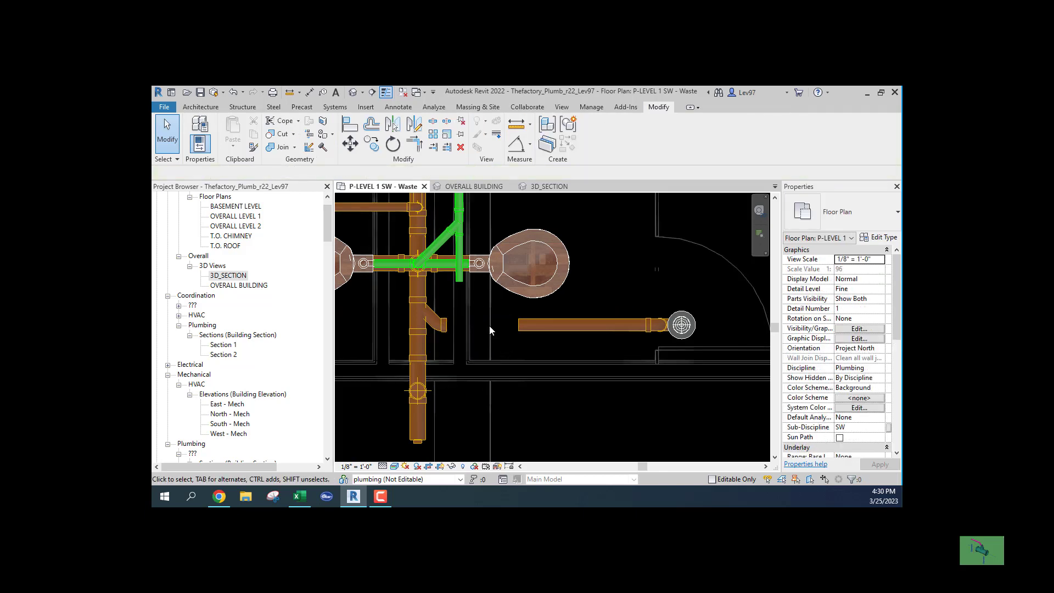
- Select the open wye combination on the sanitary main and inspect its connectors and fitting controls
click(439, 328)
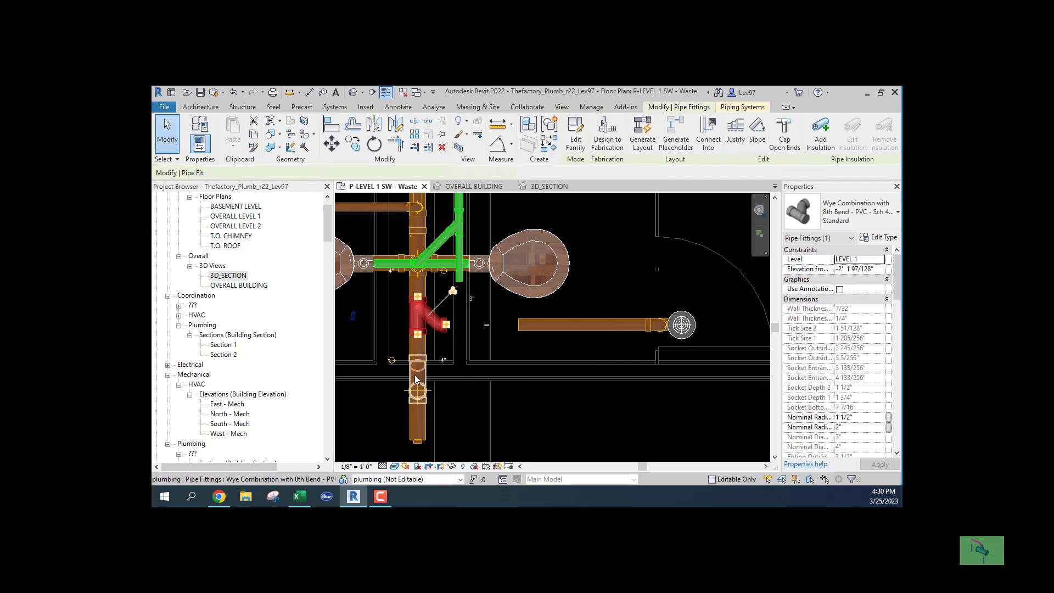
scroll(469, 331, up, 3)
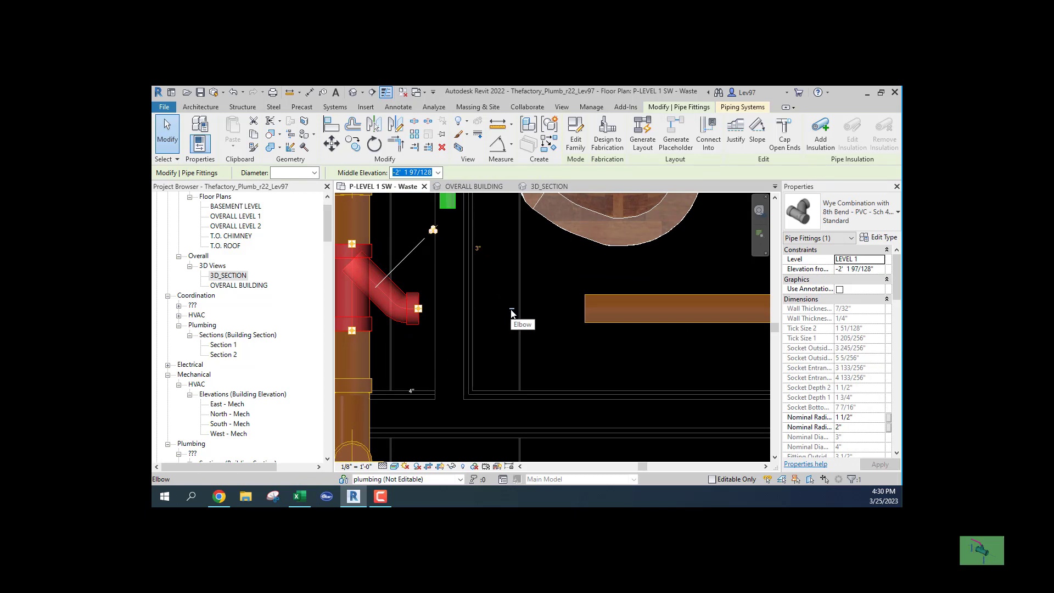
scroll(512, 314, down, 3)
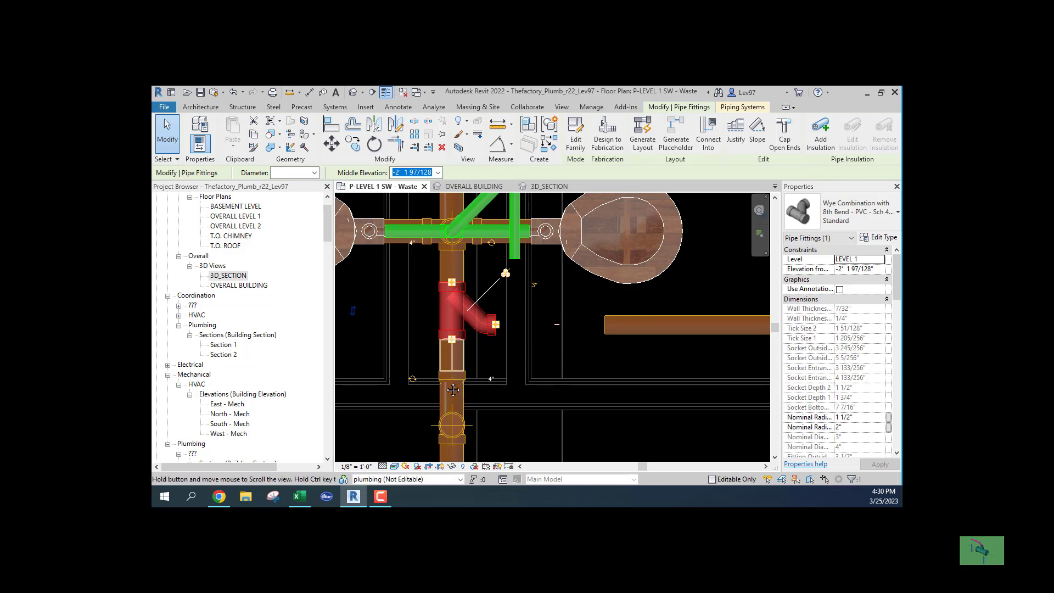
middle_drag(446, 331, 454, 420)
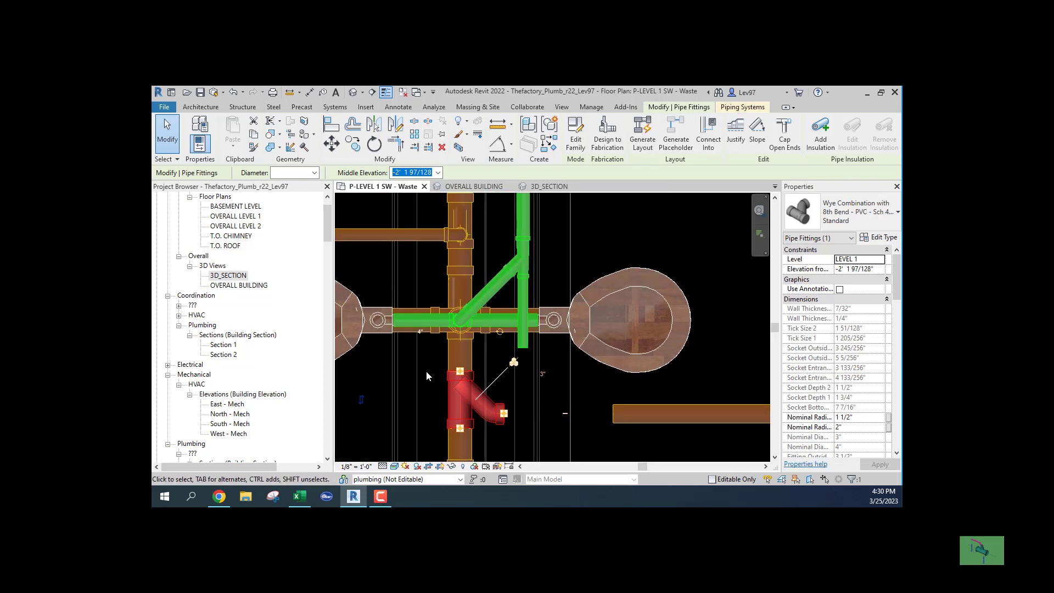
- Try to turn the offset's upper 4" 45-degree bend into a tee opening along the diagonal pipe, cancelling each attempt
scroll(426, 370, down, 2)
scroll(415, 329, down, 2)
middle_drag(467, 312, 518, 364)
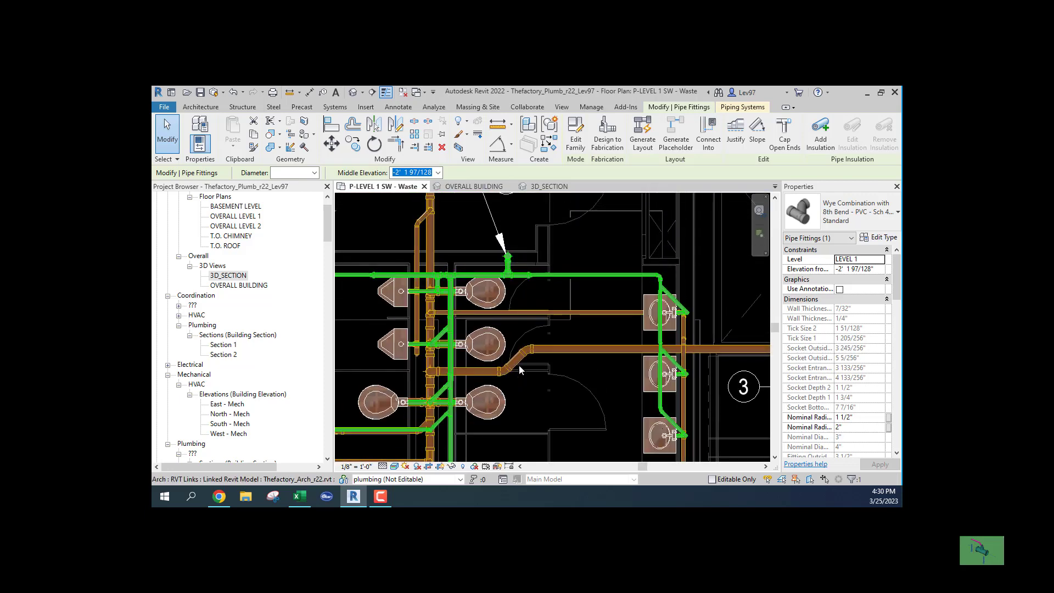
scroll(519, 365, up, 4)
click(529, 373)
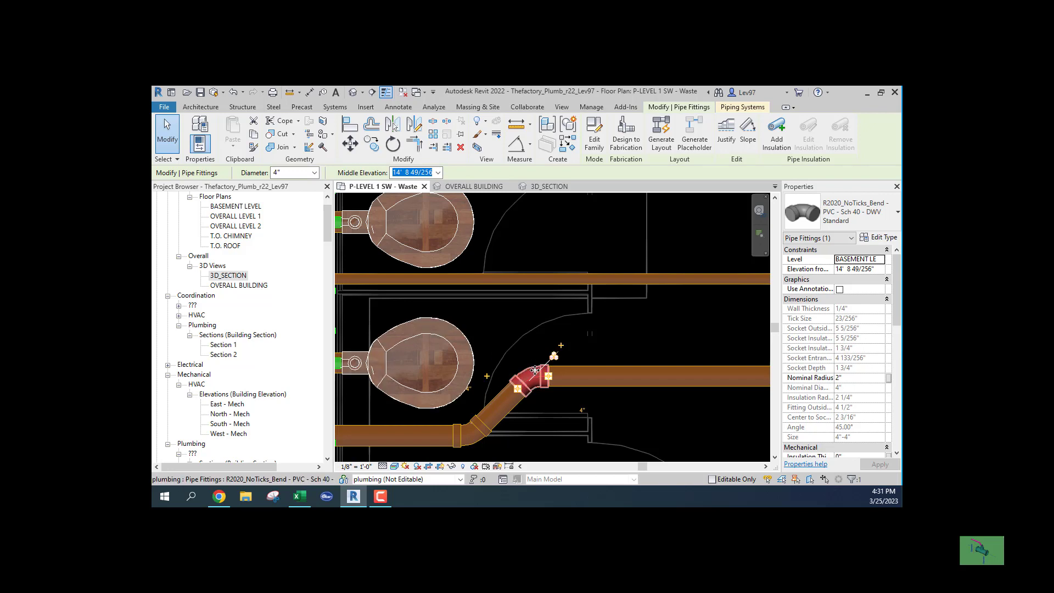
click(561, 345)
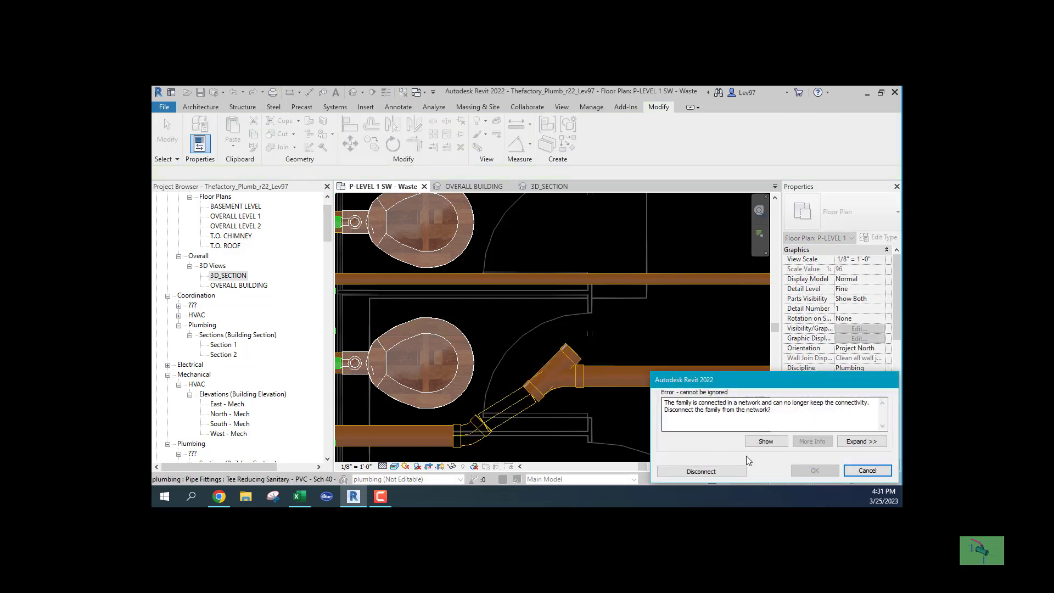
click(868, 471)
click(565, 397)
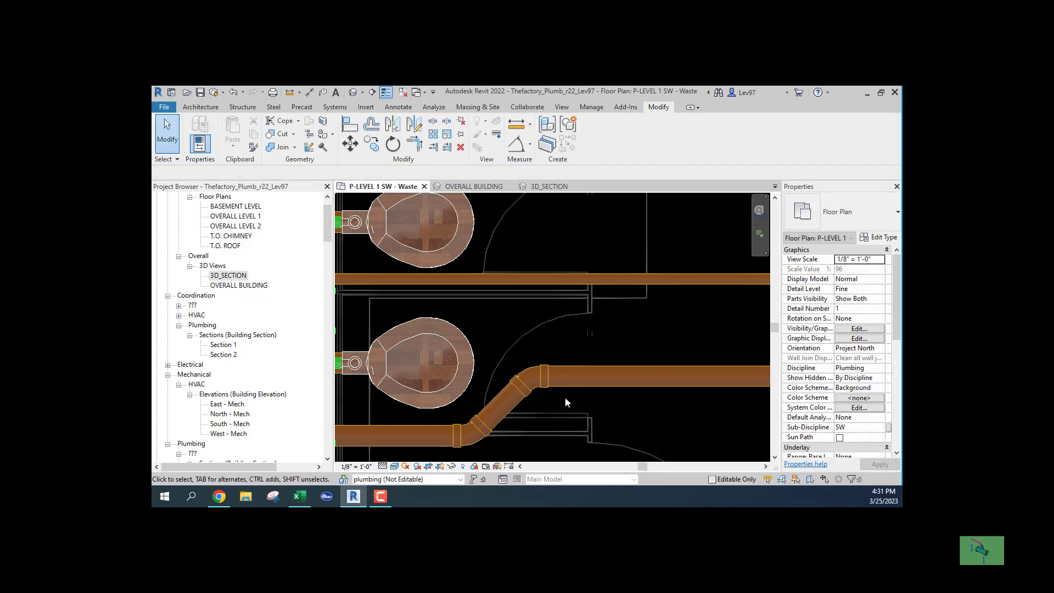
click(535, 378)
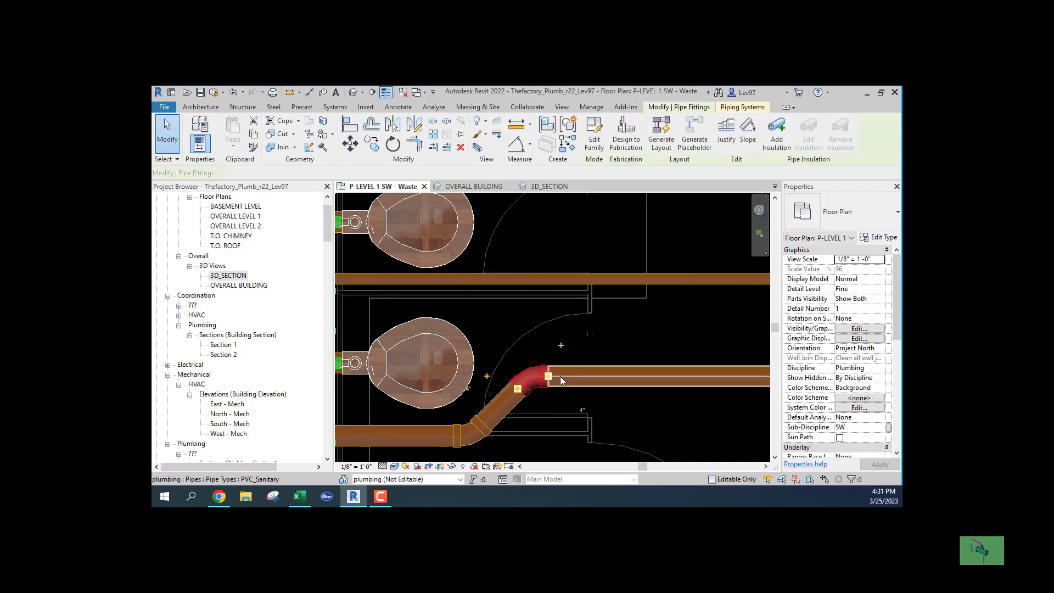
click(561, 346)
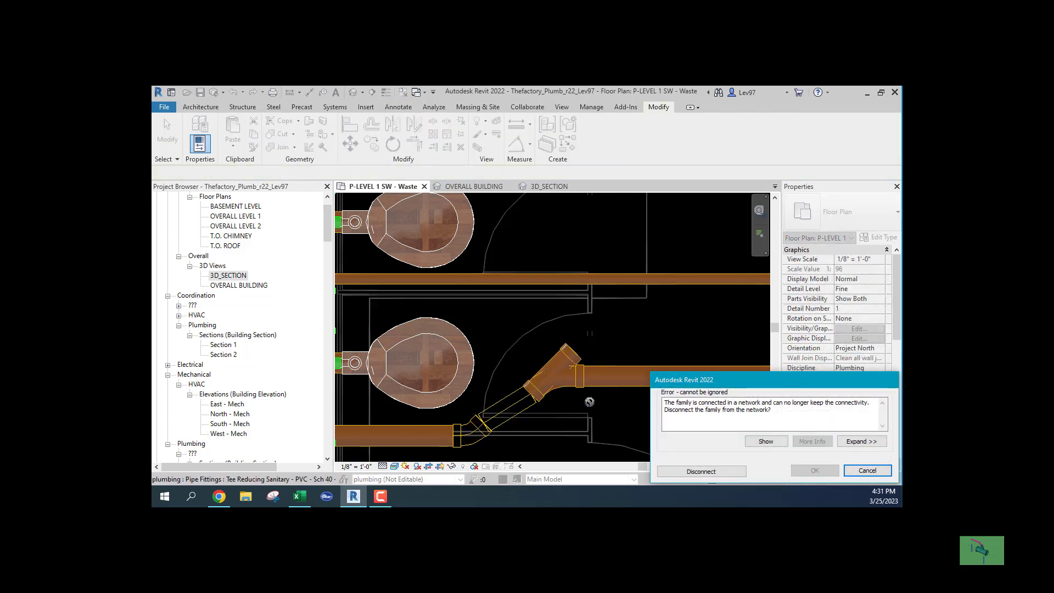
click(859, 472)
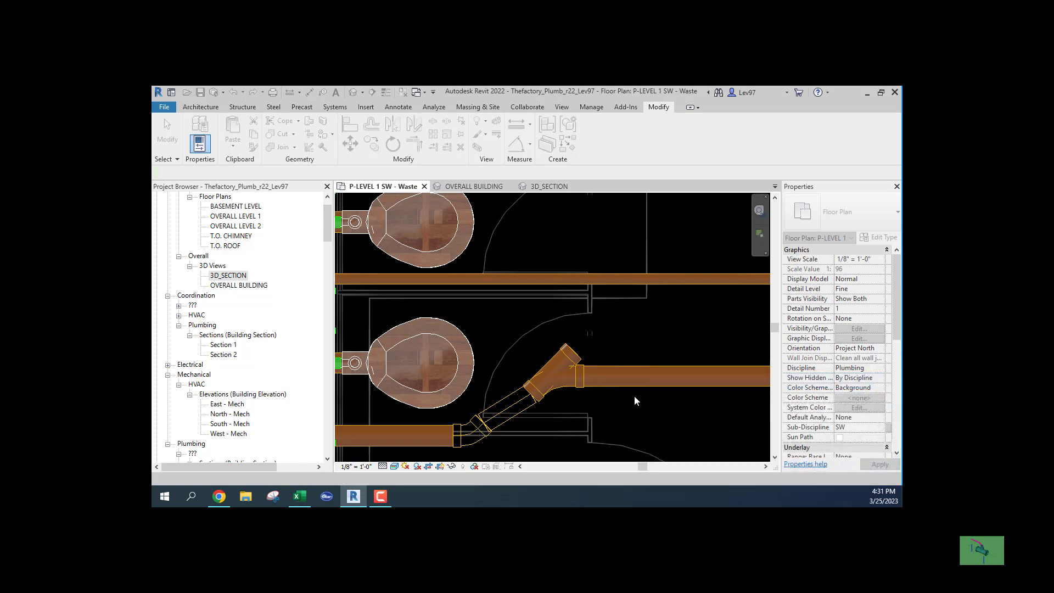
- Turn the offset's upper bend into a tee opening in line with the horizontal pipe, then undo the conversion
click(524, 385)
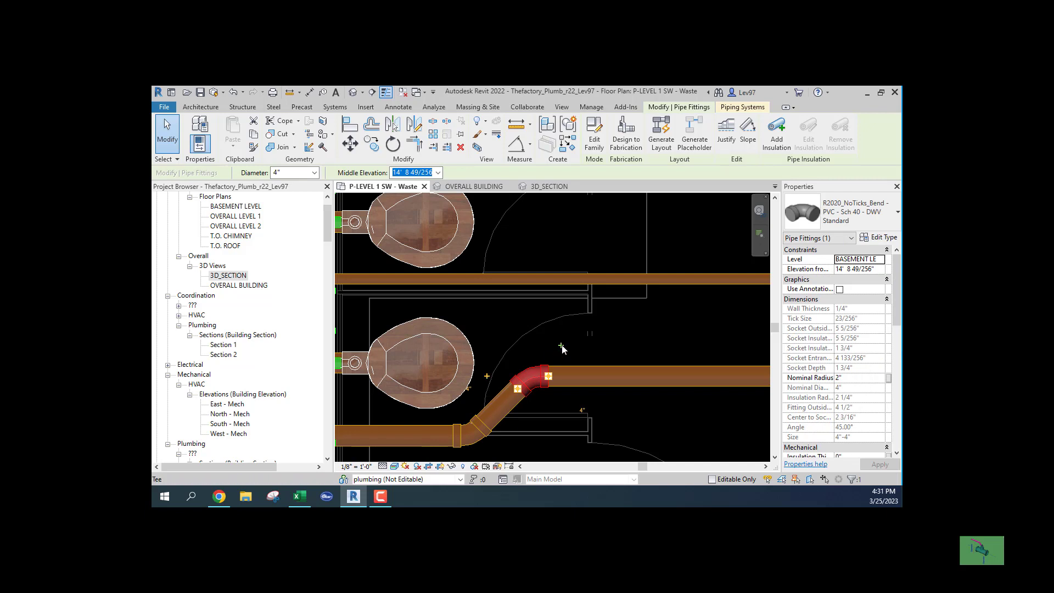
click(487, 377)
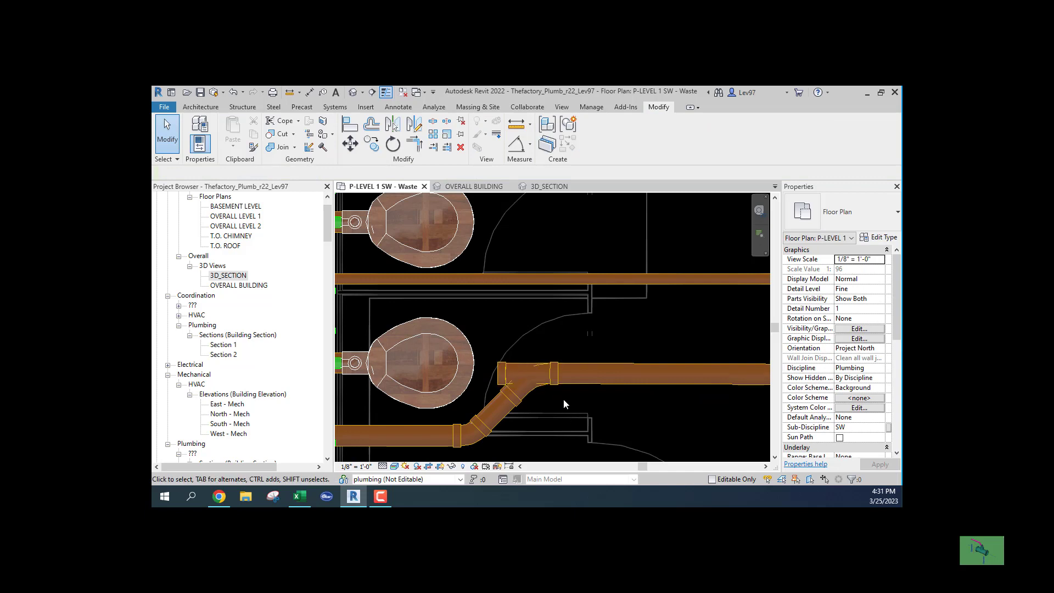
click(233, 92)
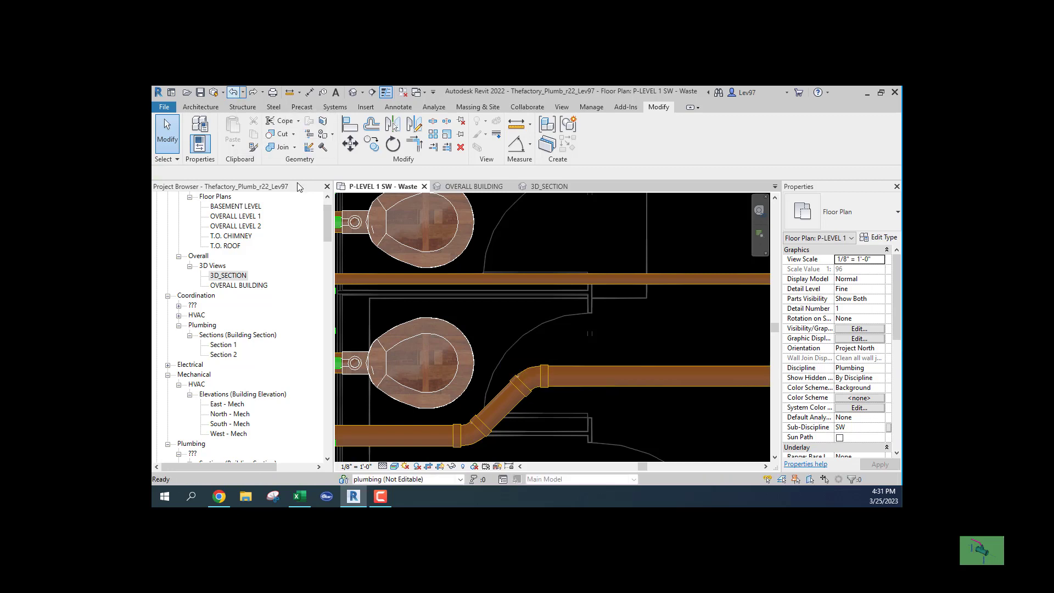
- Delete the open wye combination that served the floor drain branch on the sanitary main
scroll(574, 384, down, 4)
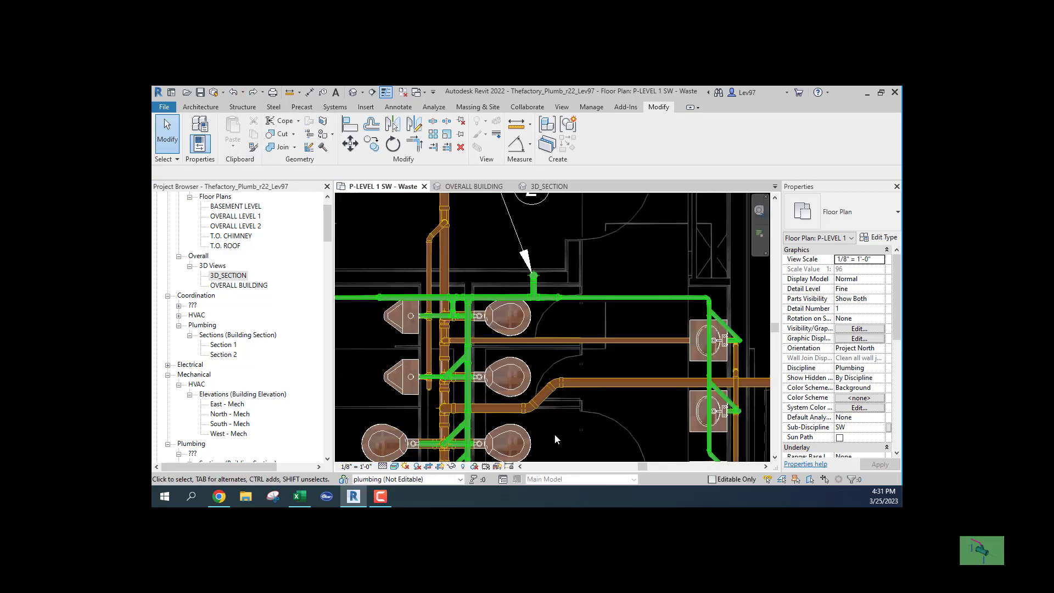
middle_drag(568, 430, 593, 389)
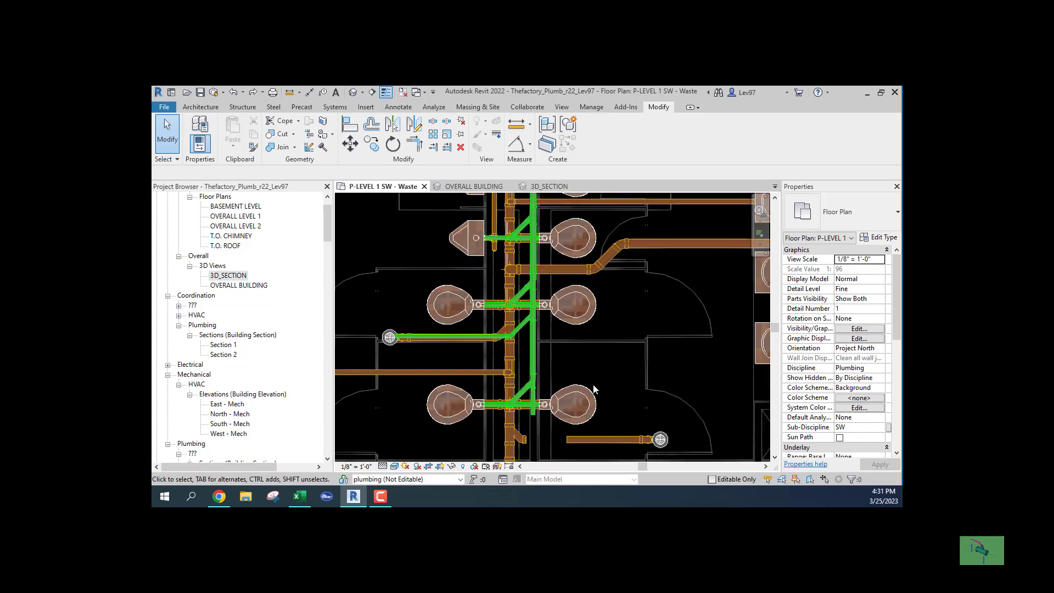
scroll(544, 358, up, 5)
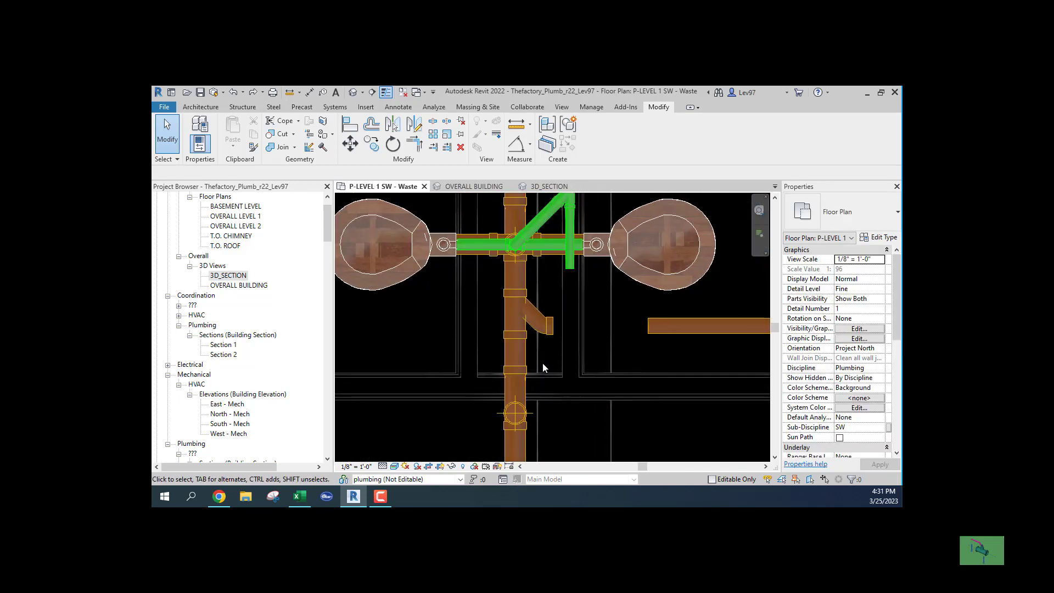
click(538, 320)
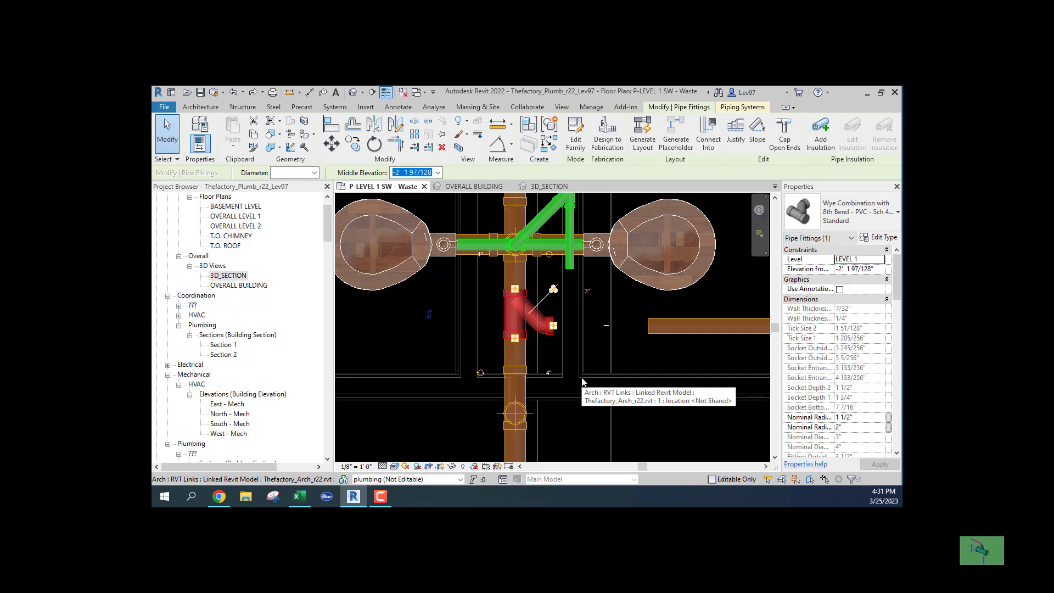
key(Delete)
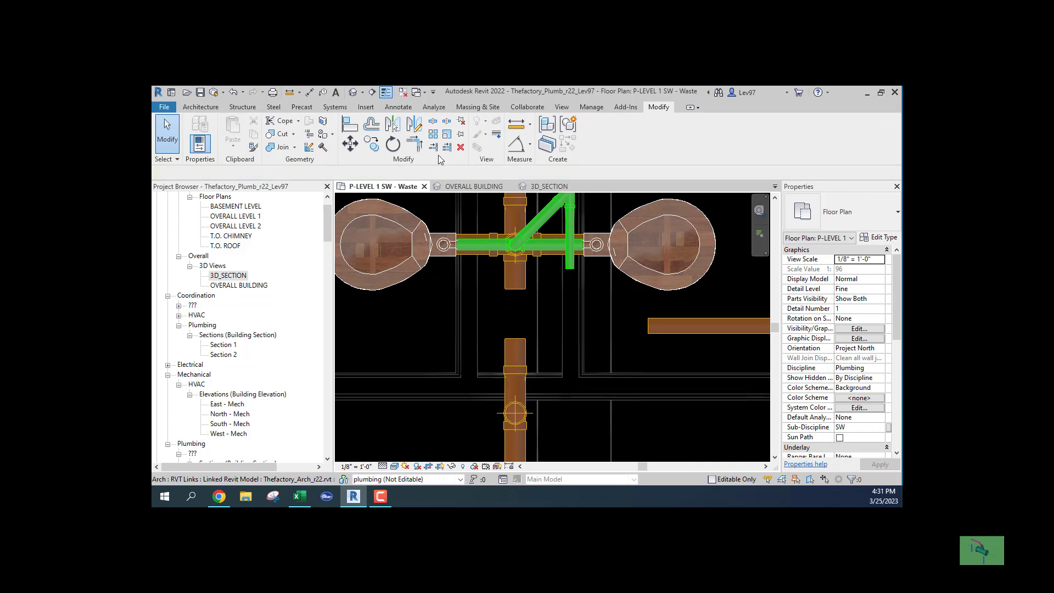
- Join the two separated ends of the 4" sanitary main with Trim/Extend to Corner
click(414, 144)
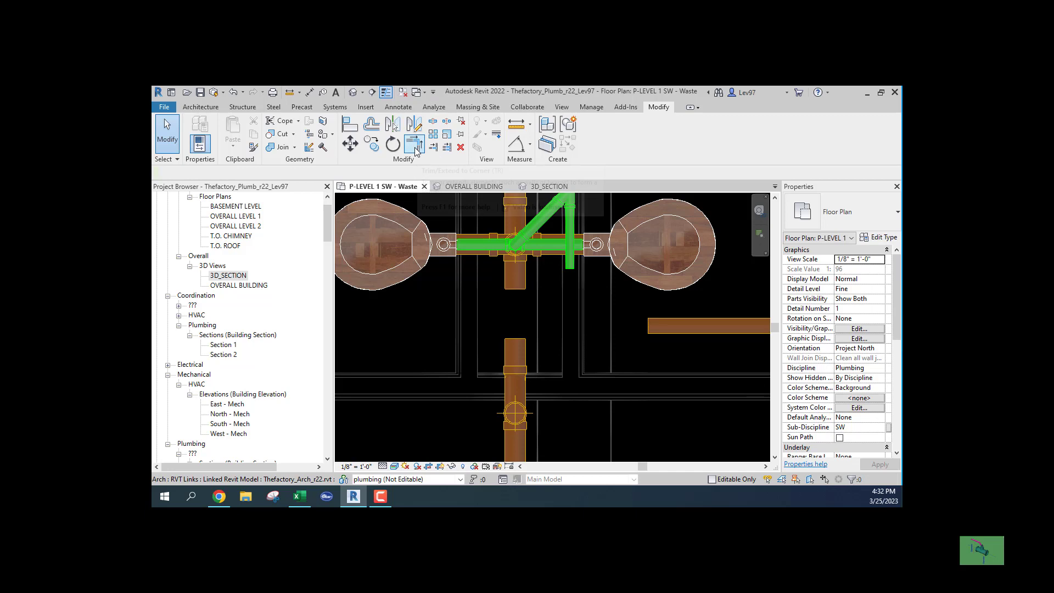
click(518, 278)
click(521, 347)
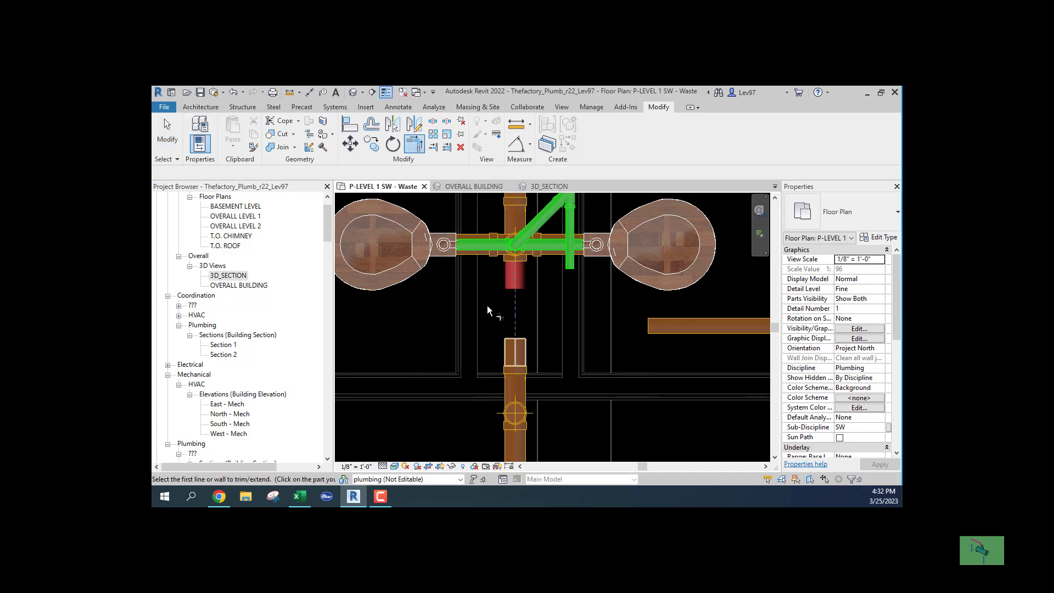
key(Escape)
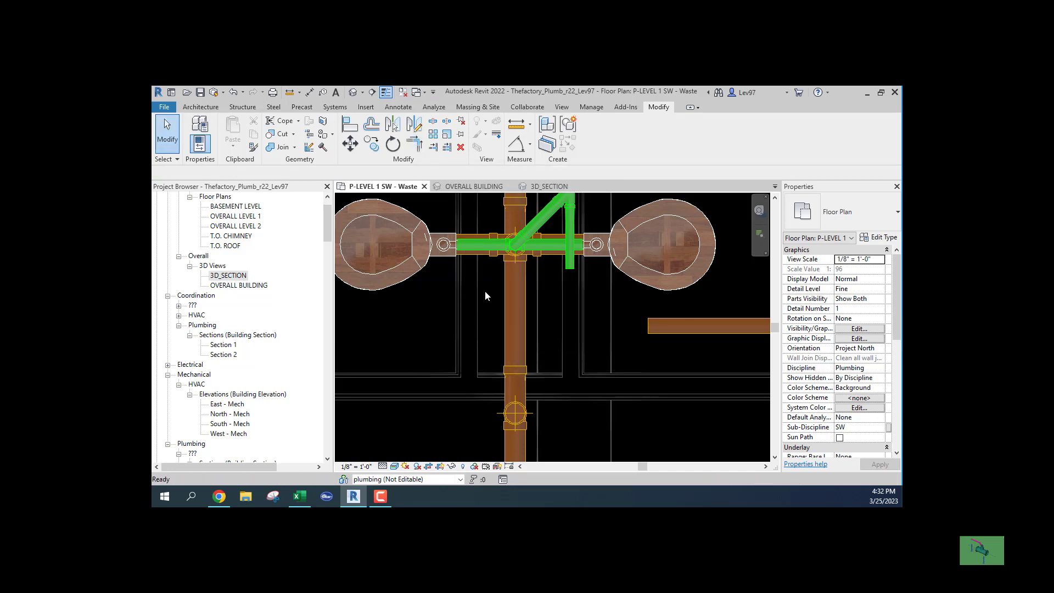
- Check the rejoined main pipe's properties, then undo the pipe join and the wye deletion
click(513, 315)
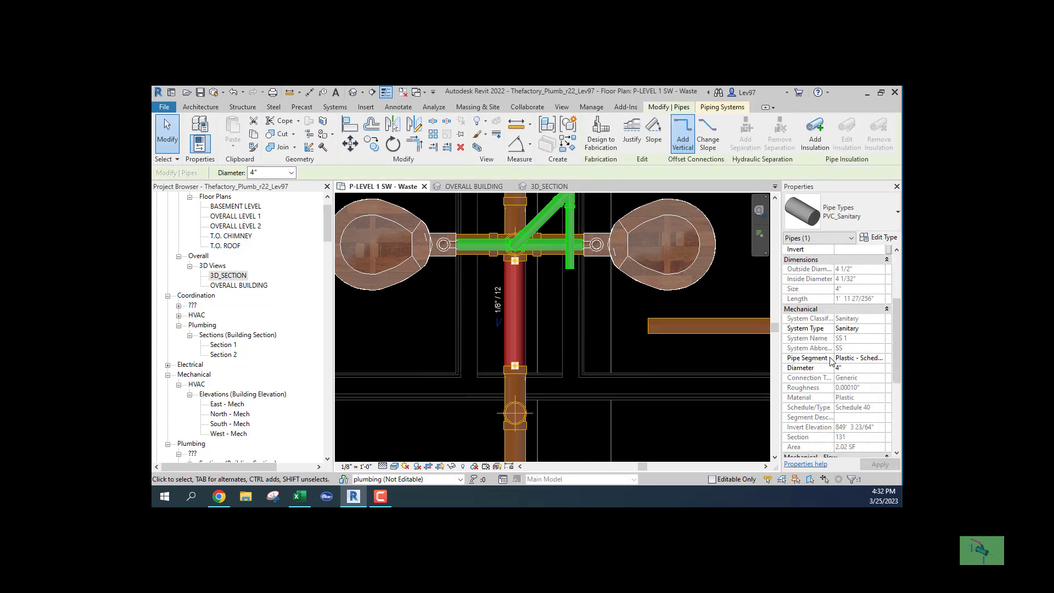
scroll(829, 377, down, 3)
key(Escape)
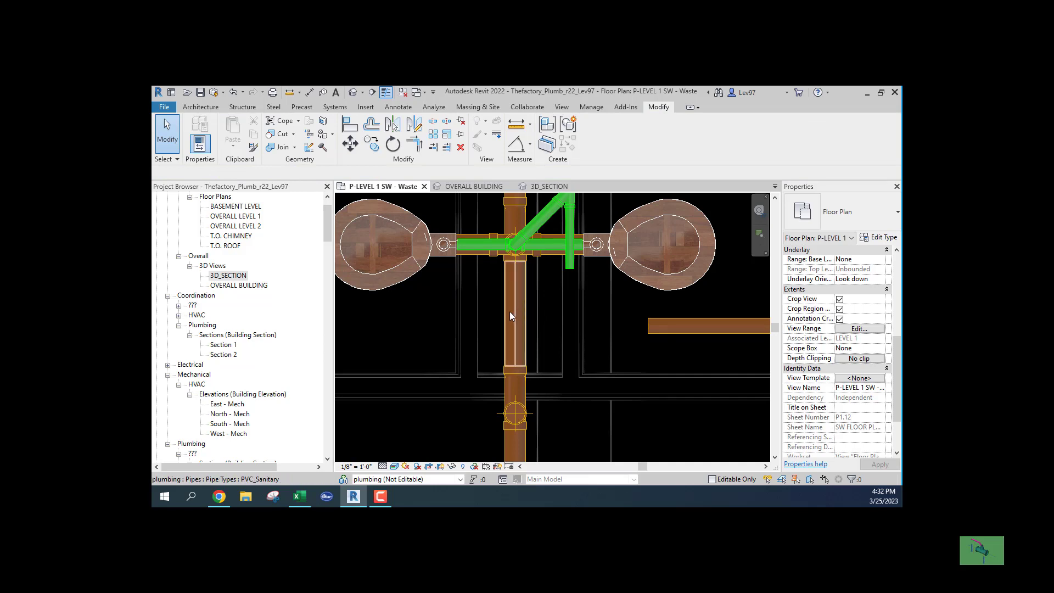
click(234, 92)
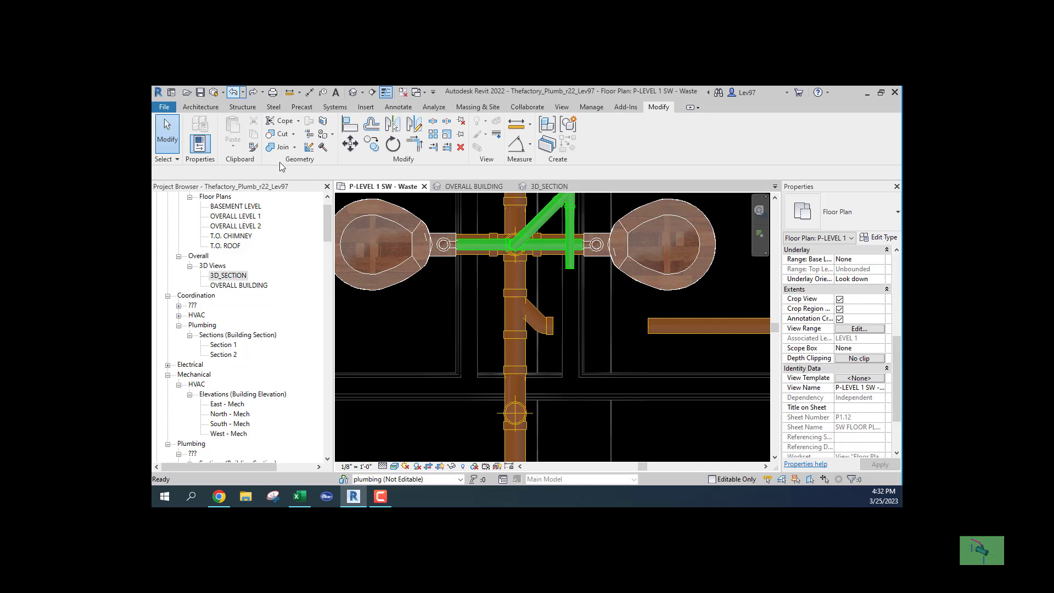
- Delete the open wye combination on the sanitary main and the disconnected 3" branch piping attached to the floor drain
click(517, 308)
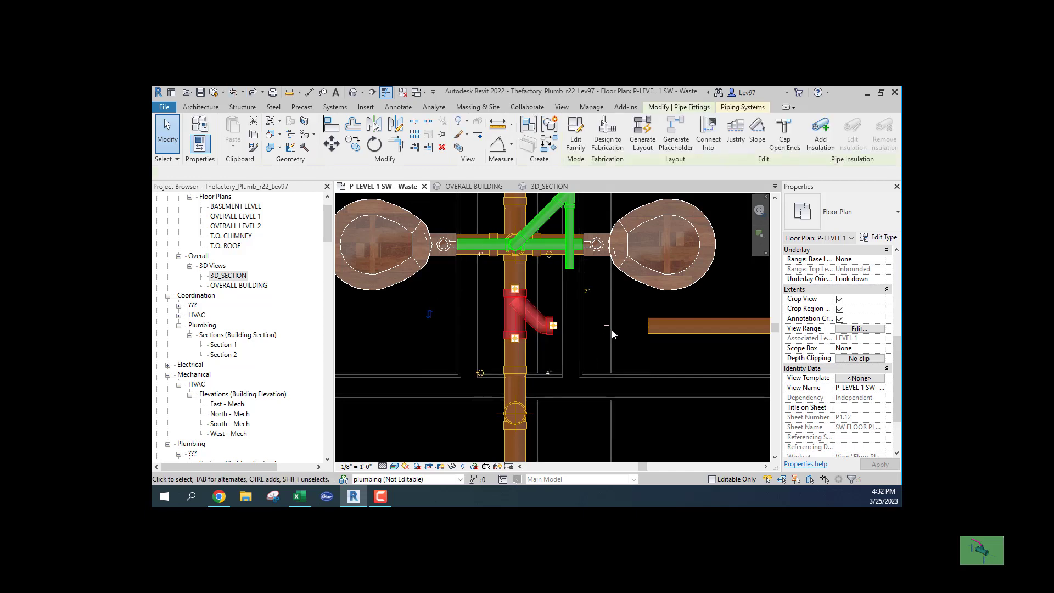
key(Delete)
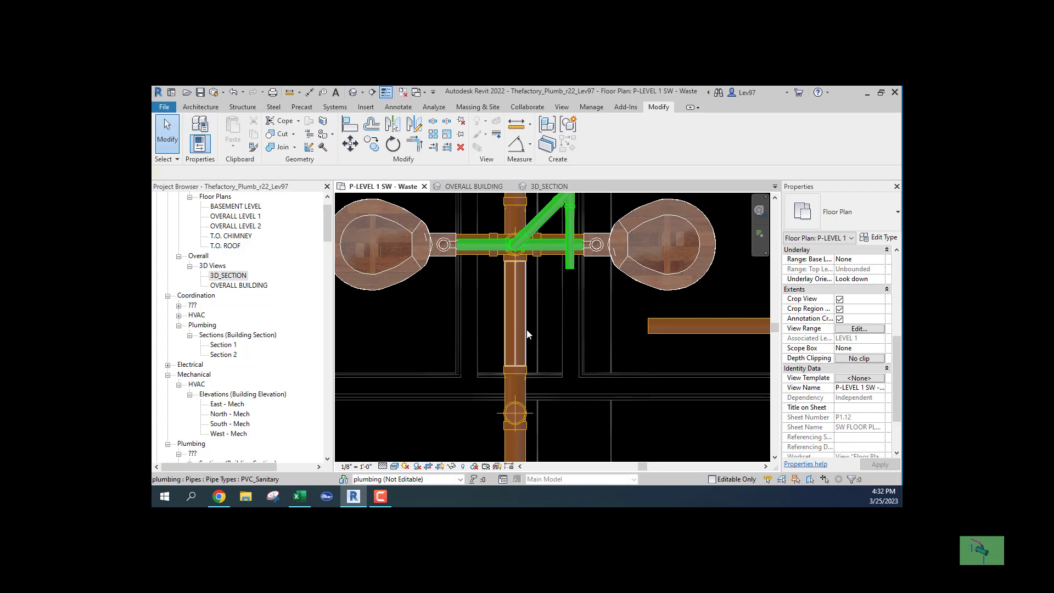
scroll(545, 330, down, 3)
middle_drag(556, 345, 460, 357)
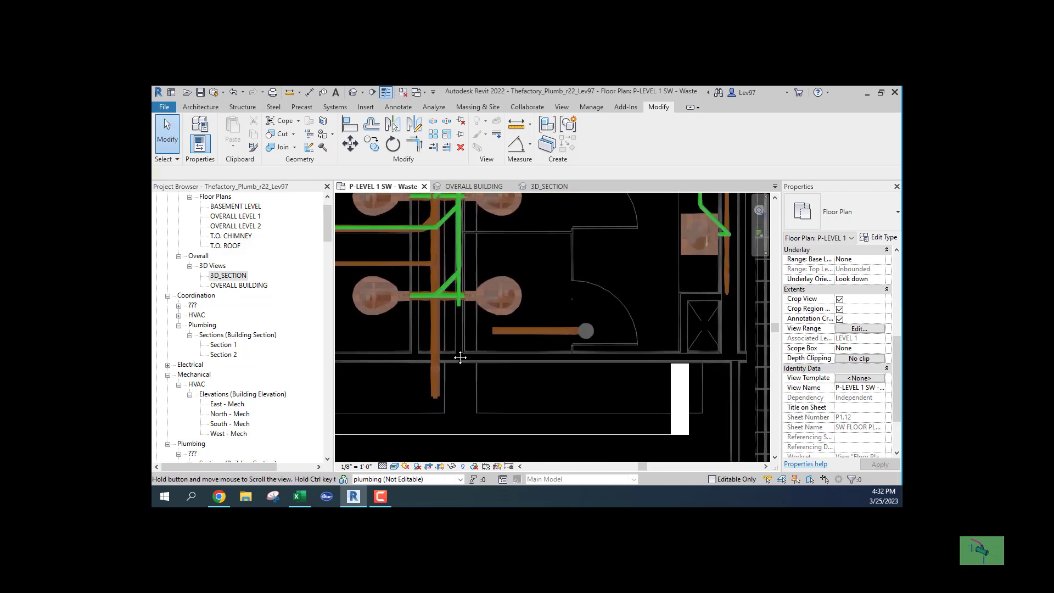
scroll(513, 351, up, 1)
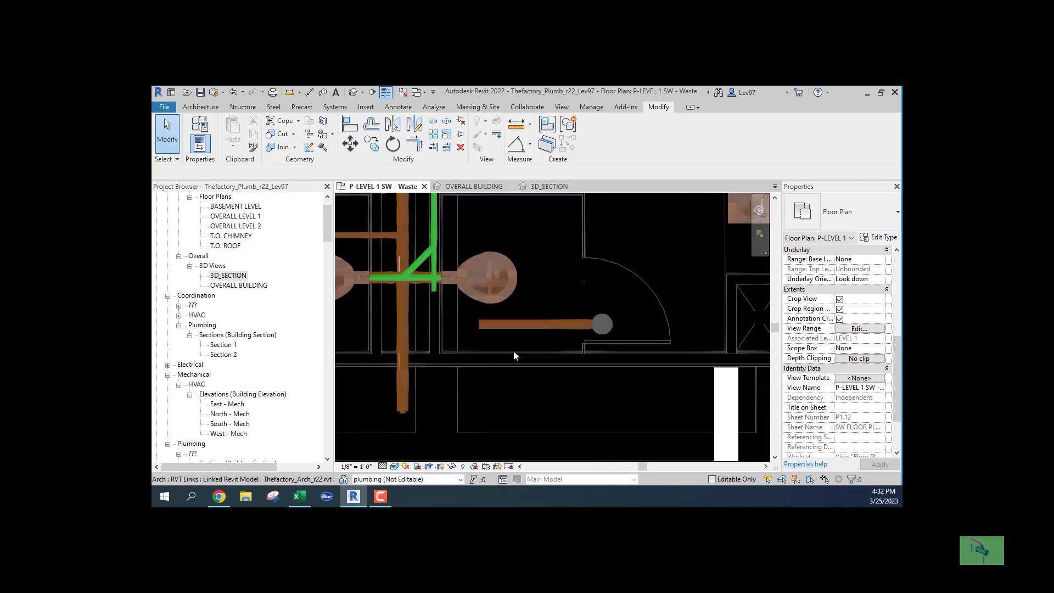
key(Tab)
click(486, 323)
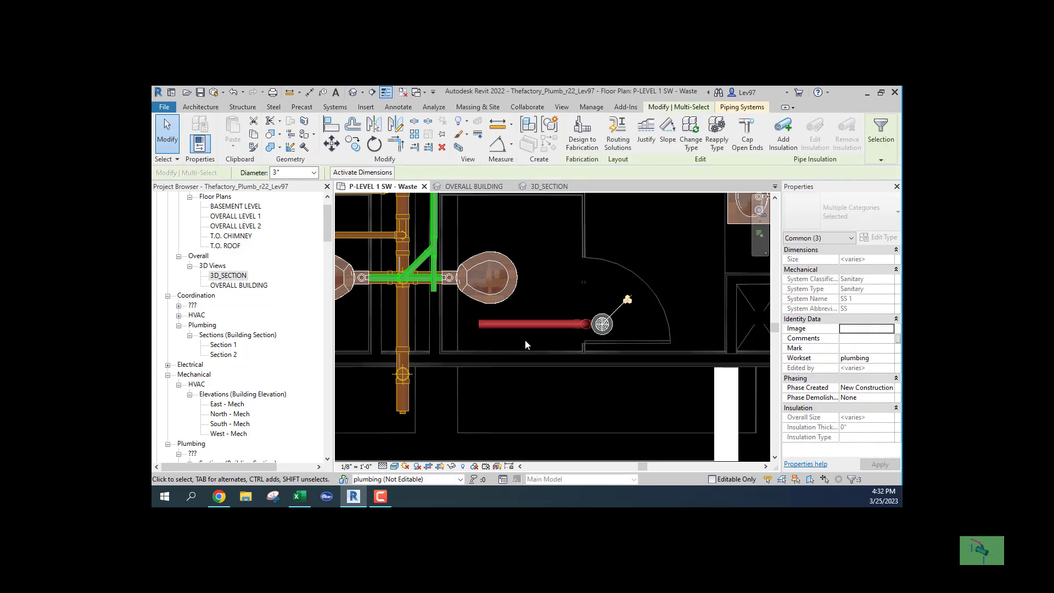
click(525, 344)
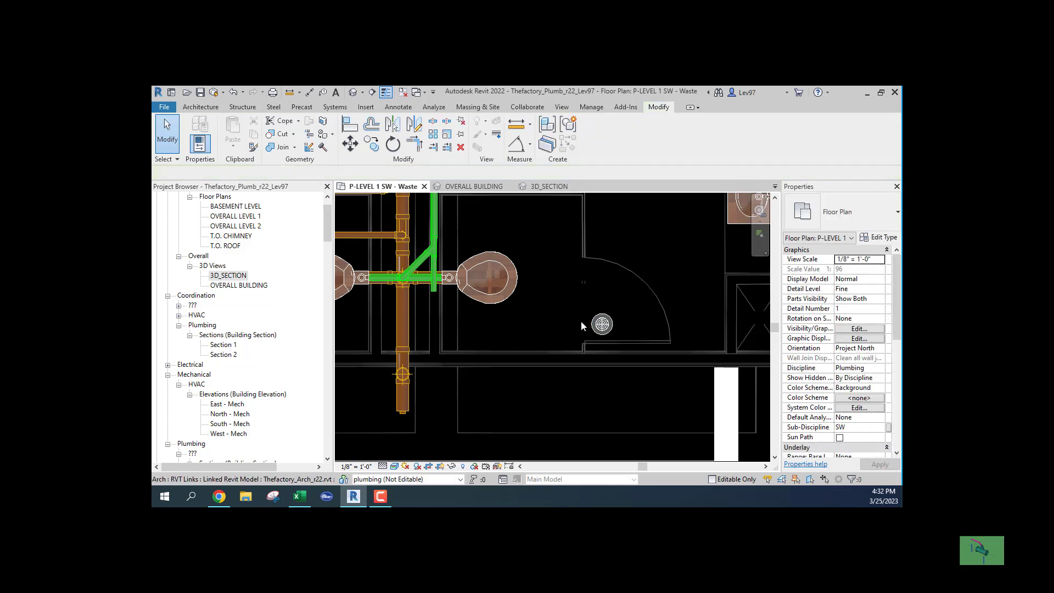
- Move the round floor drain about 4'-0" diagonally, from the stall door to the open floor beside the lowest lavatory
click(601, 324)
middle_drag(537, 338, 458, 366)
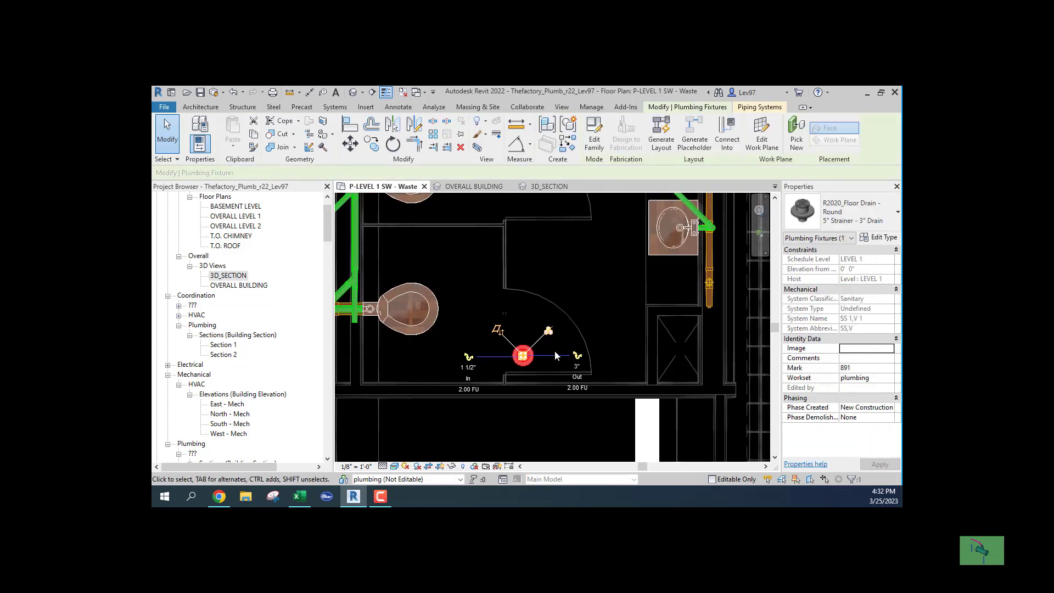
click(350, 143)
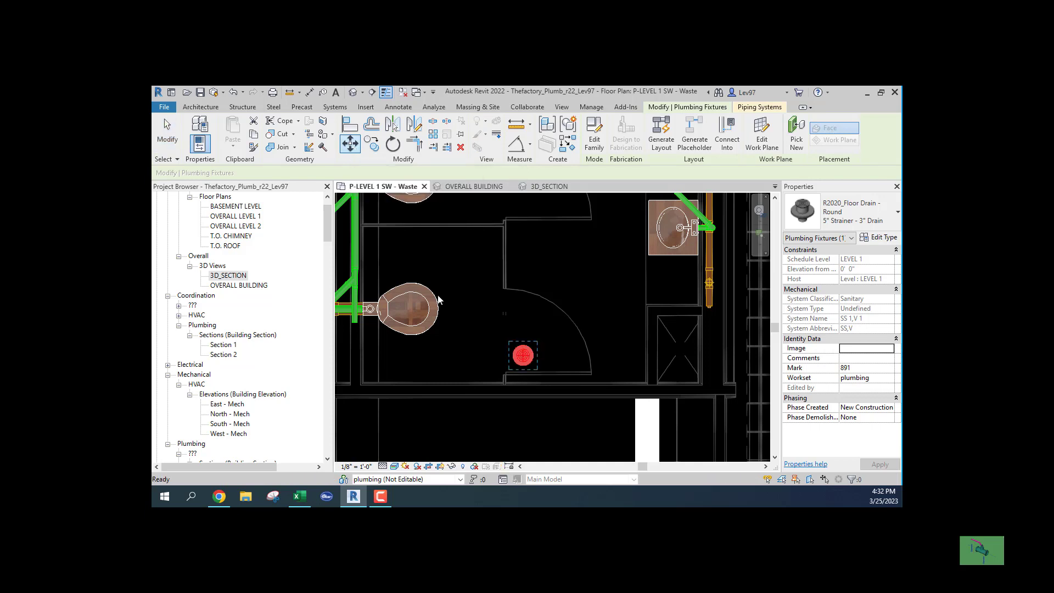
click(506, 346)
middle_drag(608, 270, 475, 337)
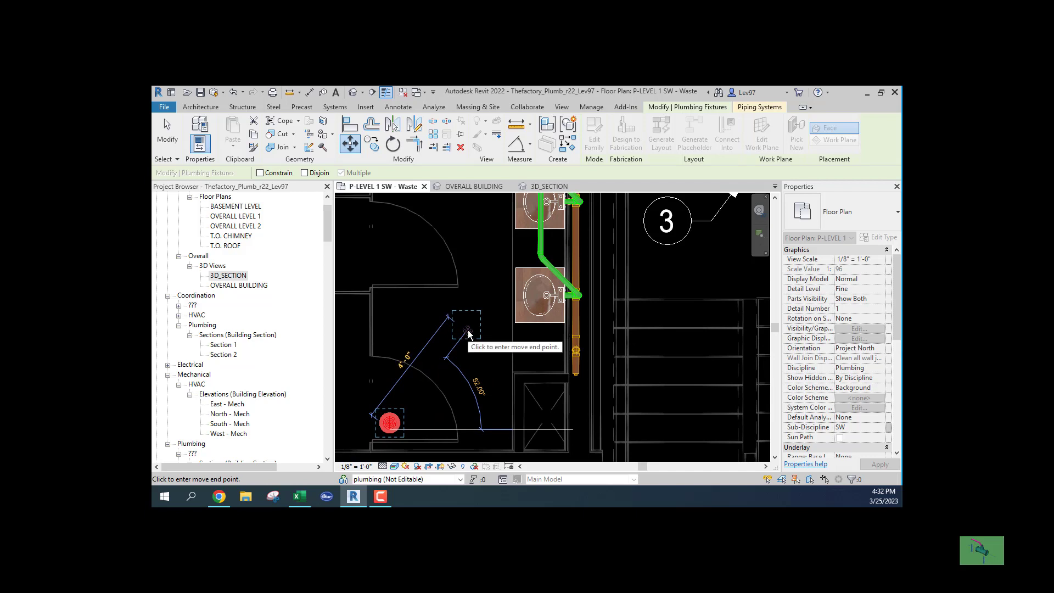
click(467, 332)
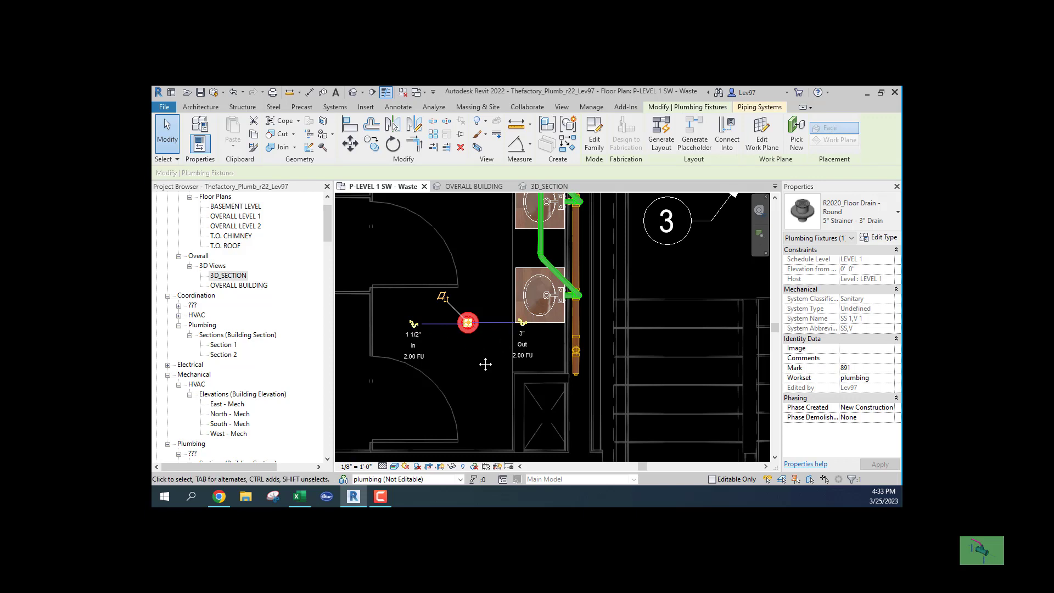
- Rotate the floor drain 180 degrees so its 3" outlet faces the toilet stalls
middle_drag(485, 364, 492, 430)
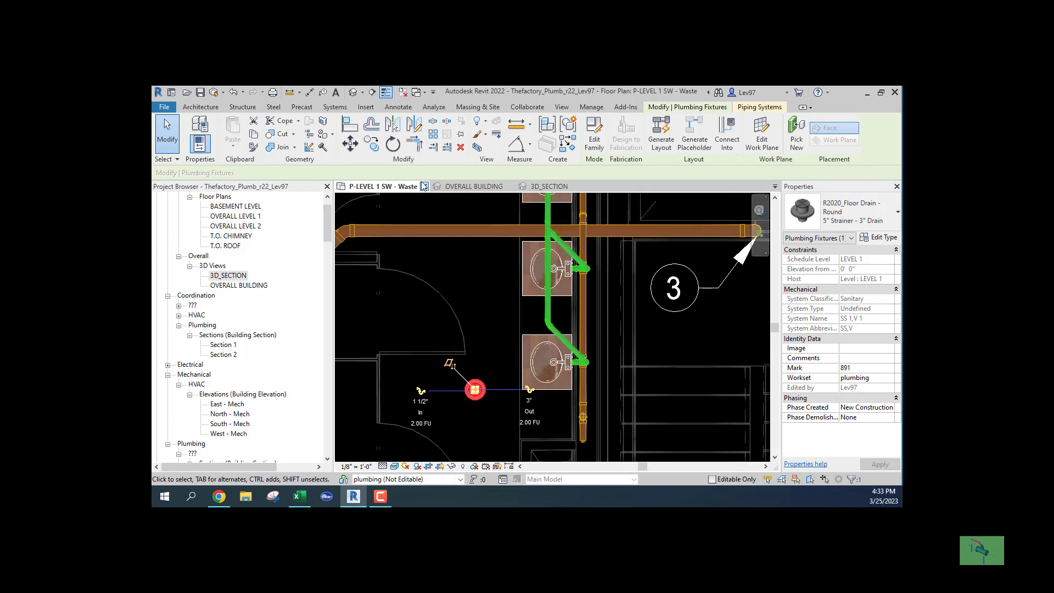
click(392, 145)
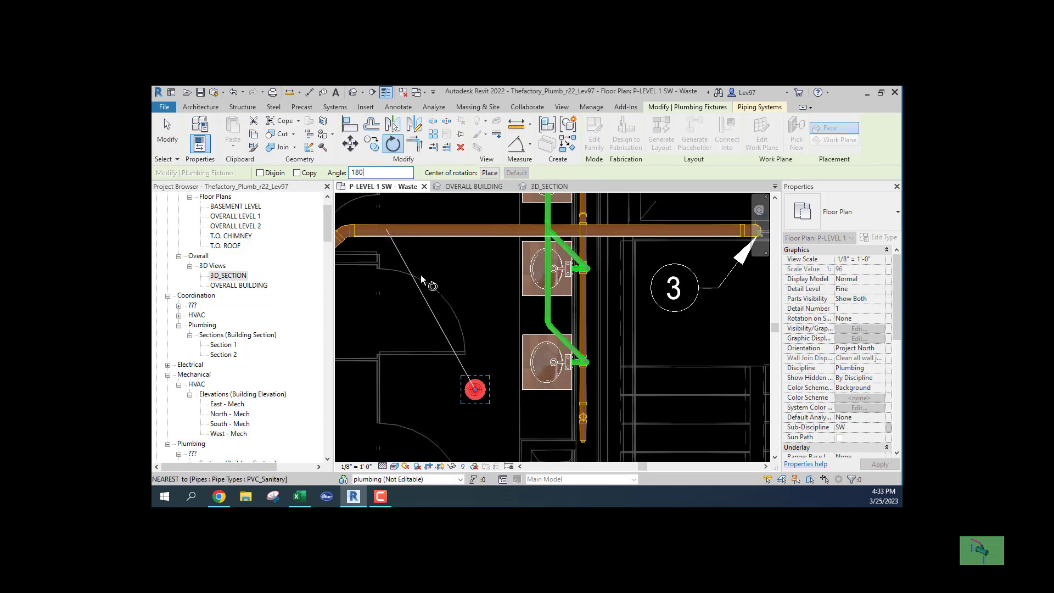
click(370, 170)
key(Return)
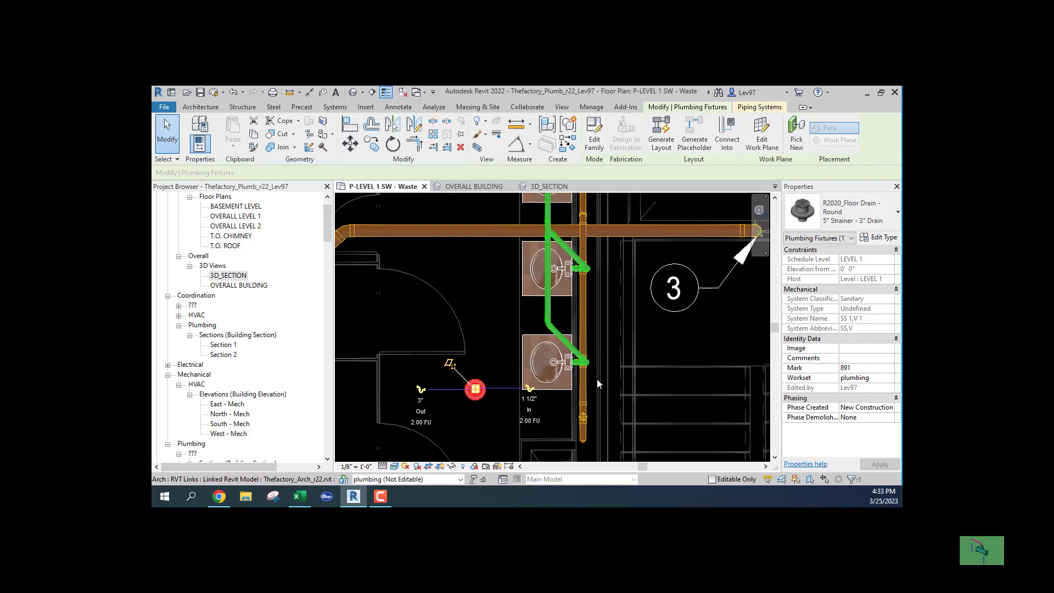
- Delete the short horizontal 4" sanitary pipe between the bend at the main and the angled offset
middle_drag(601, 371, 611, 354)
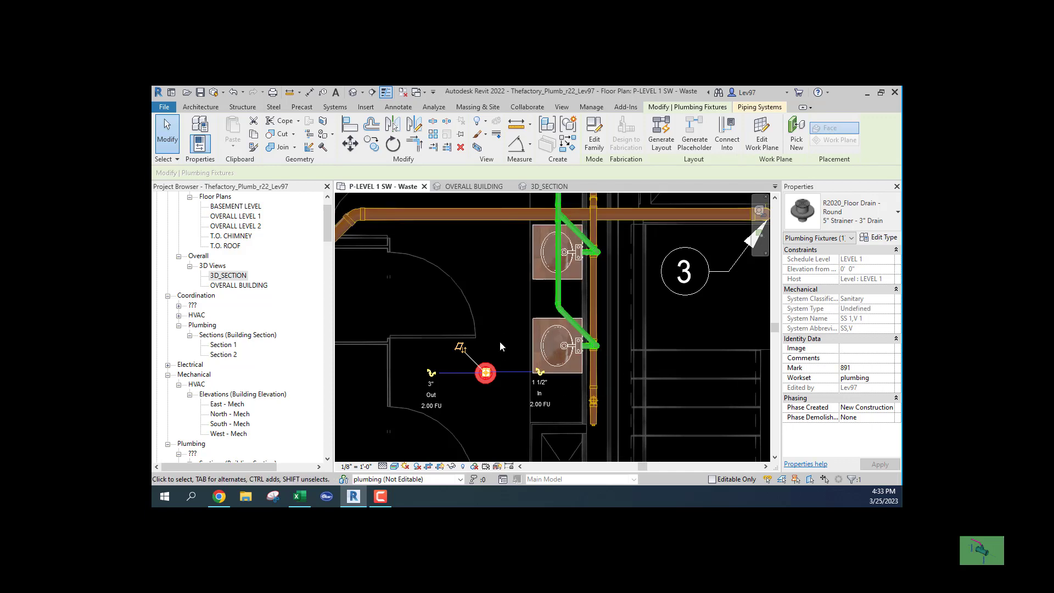
middle_drag(512, 357, 579, 339)
scroll(508, 357, down, 2)
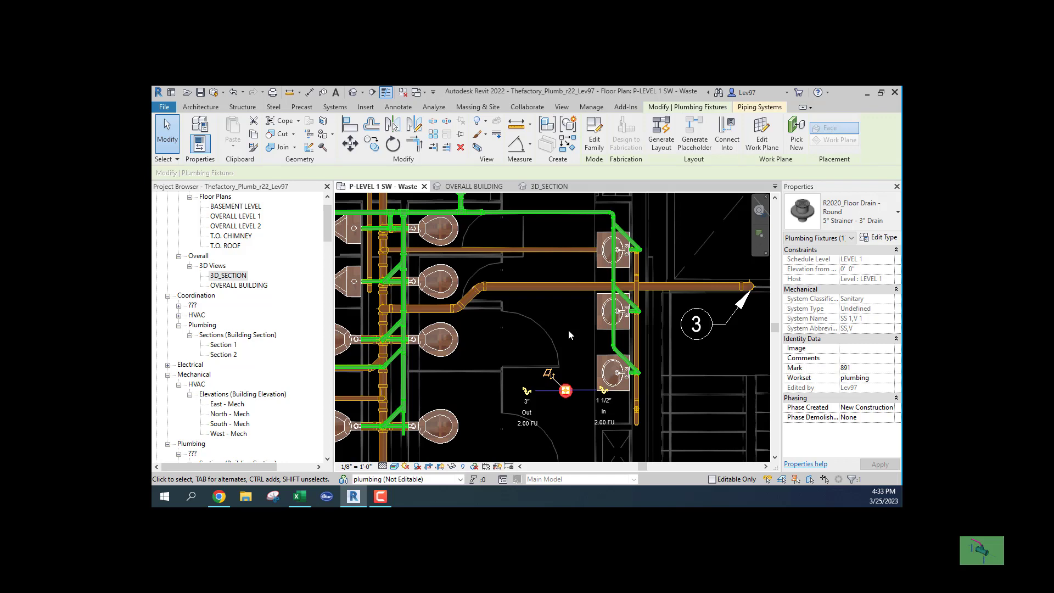
middle_drag(501, 335, 579, 333)
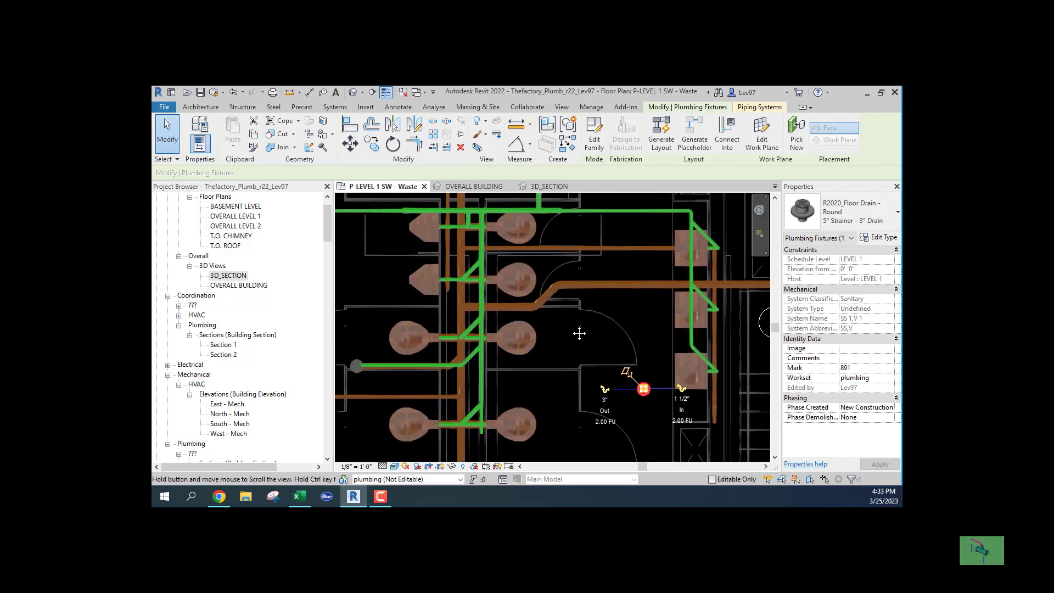
click(503, 308)
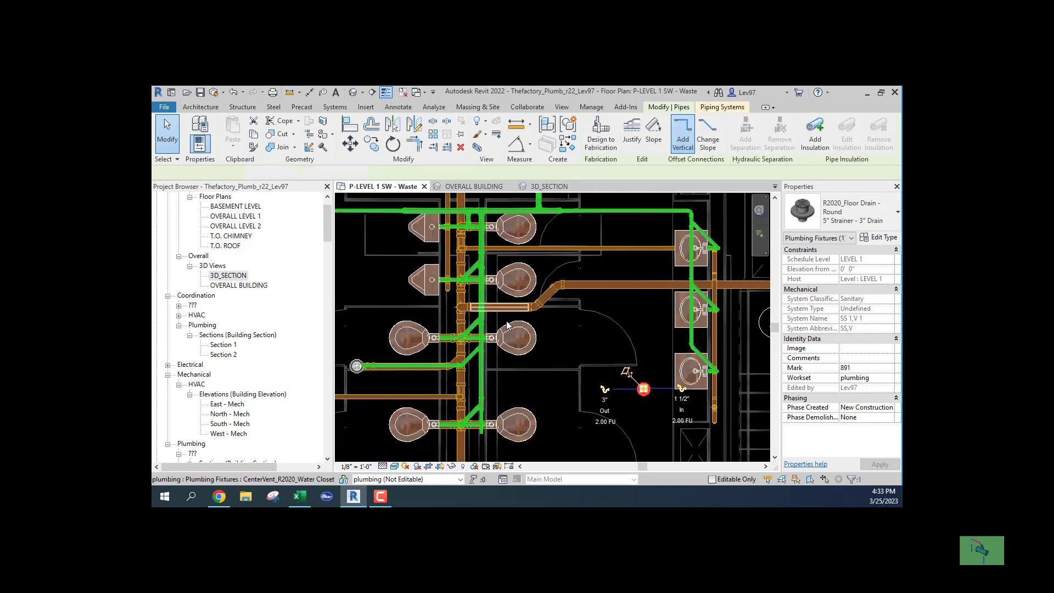
click(504, 312)
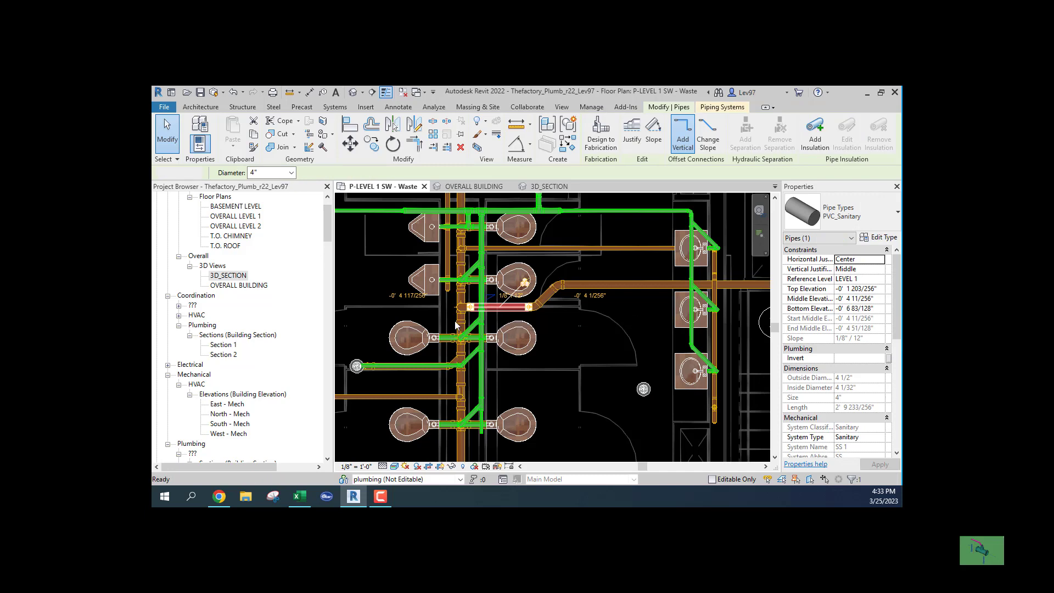
key(Escape)
scroll(459, 312, up, 4)
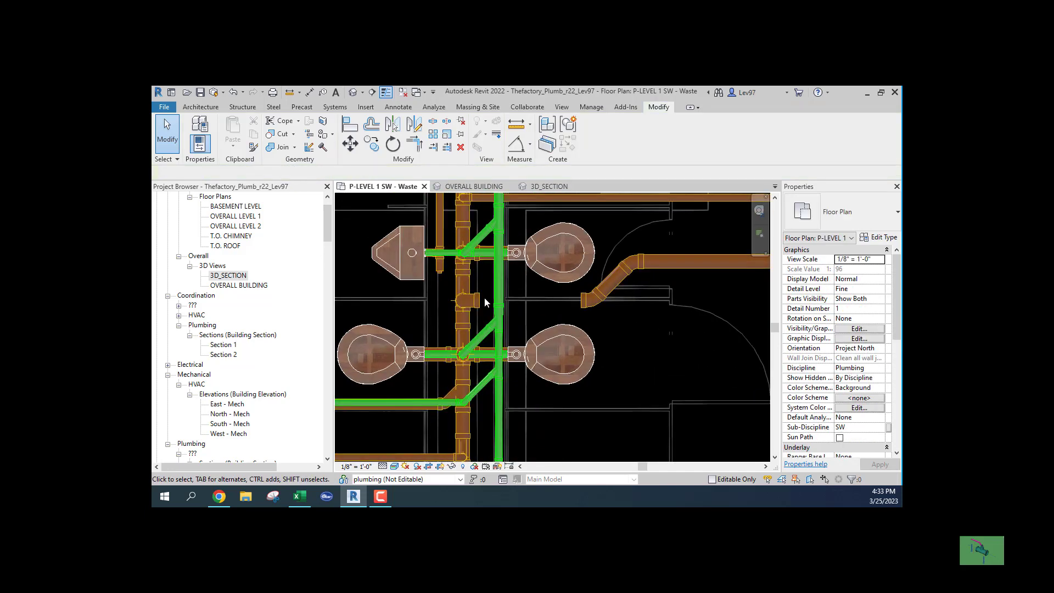
- Delete the leftover 4" bend, its vertical pipe and the wye combination below them on the sanitary main
click(480, 307)
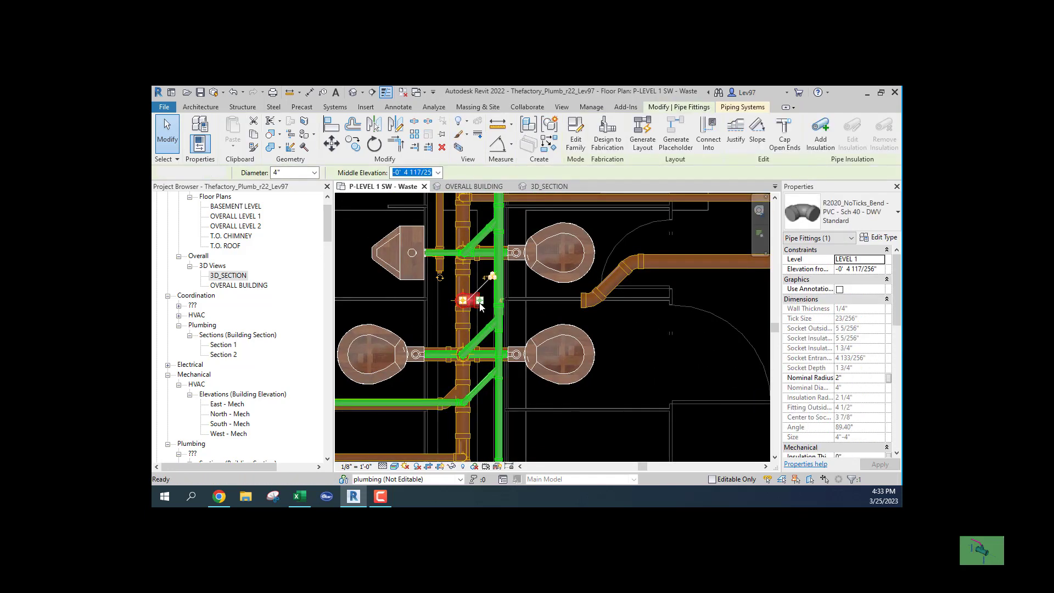
key(Escape)
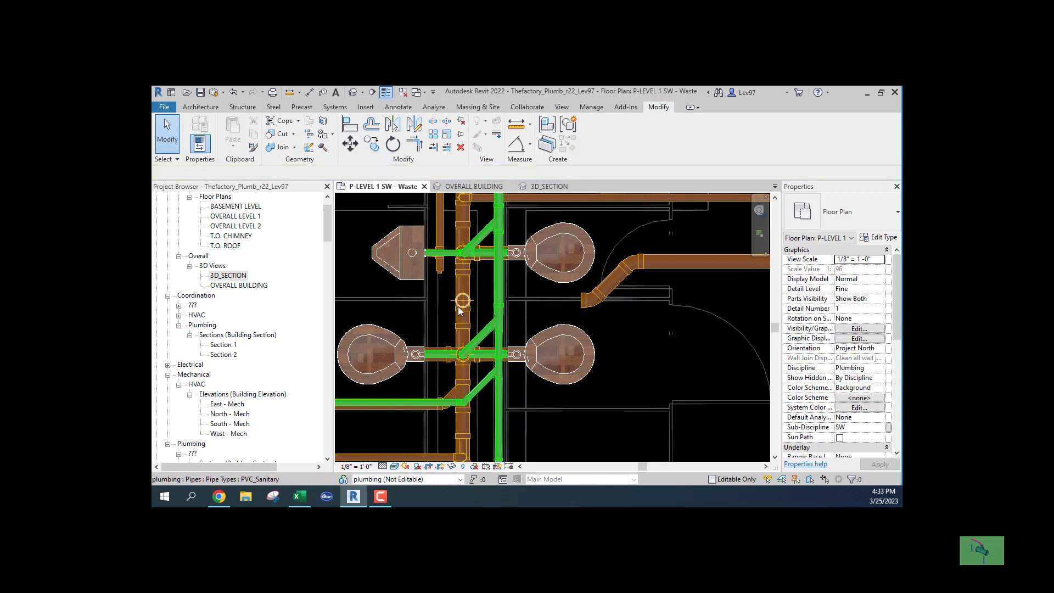
click(460, 311)
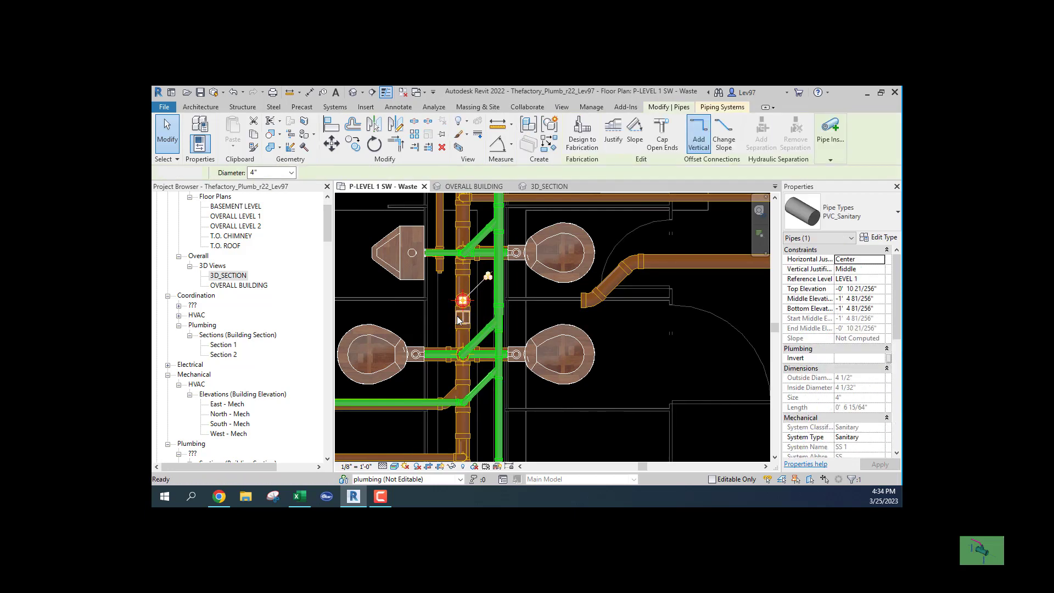
key(Escape)
click(450, 304)
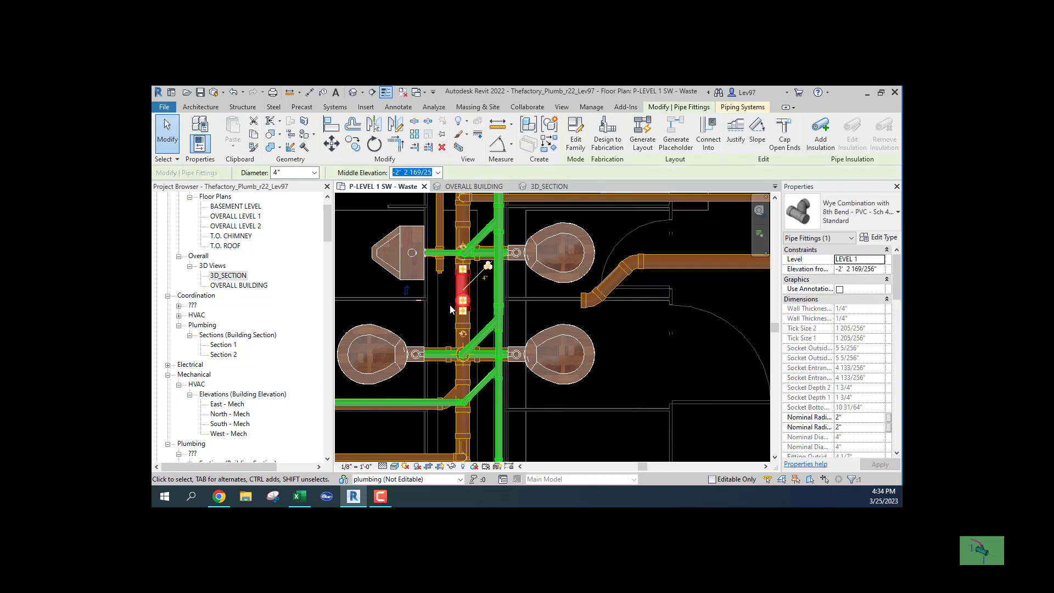
scroll(433, 306, up, 4)
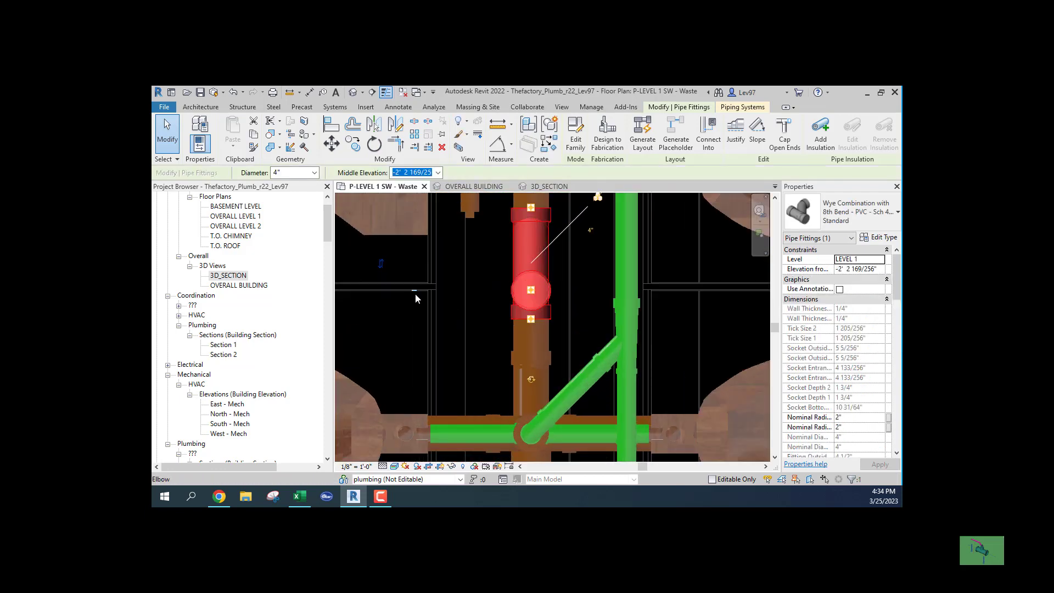
key(Escape)
- Delete the angled 4" offset pipe and its two bends from the end of the long horizontal sanitary pipe
scroll(524, 357, down, 2)
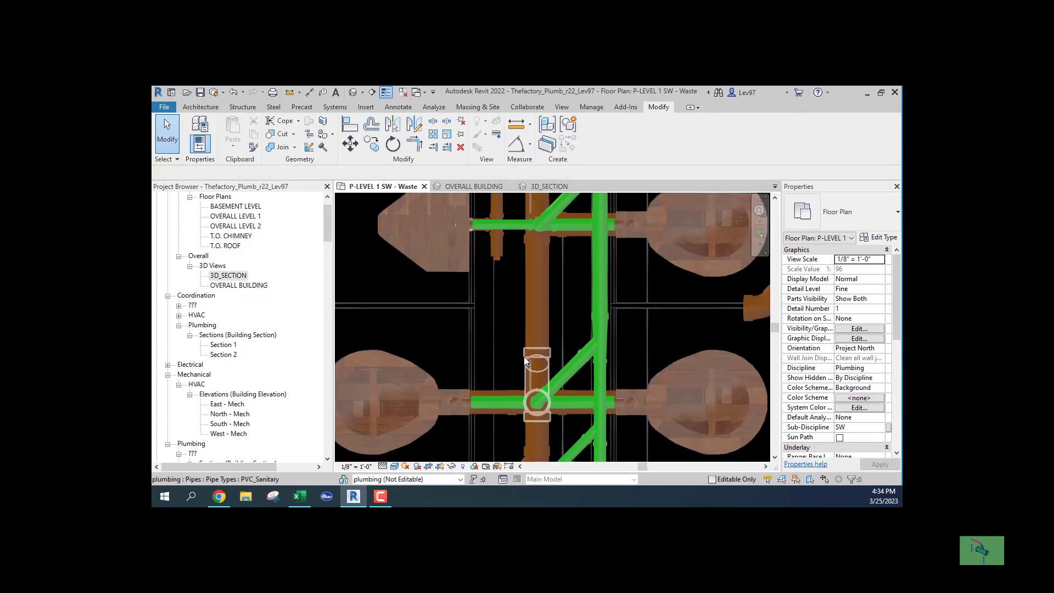
scroll(516, 352, down, 3)
scroll(467, 358, up, 2)
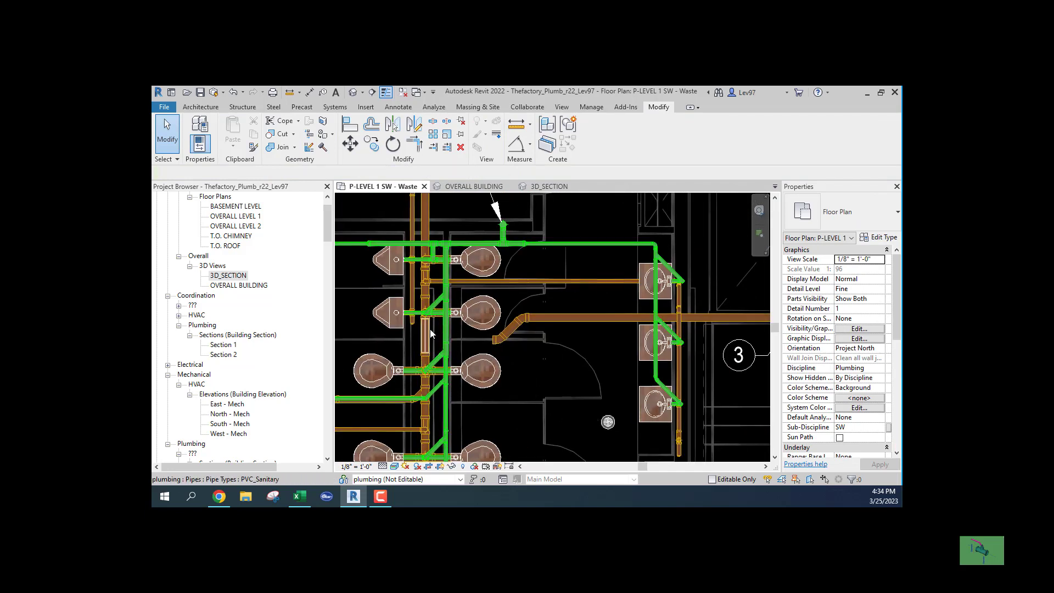
middle_drag(583, 353, 570, 359)
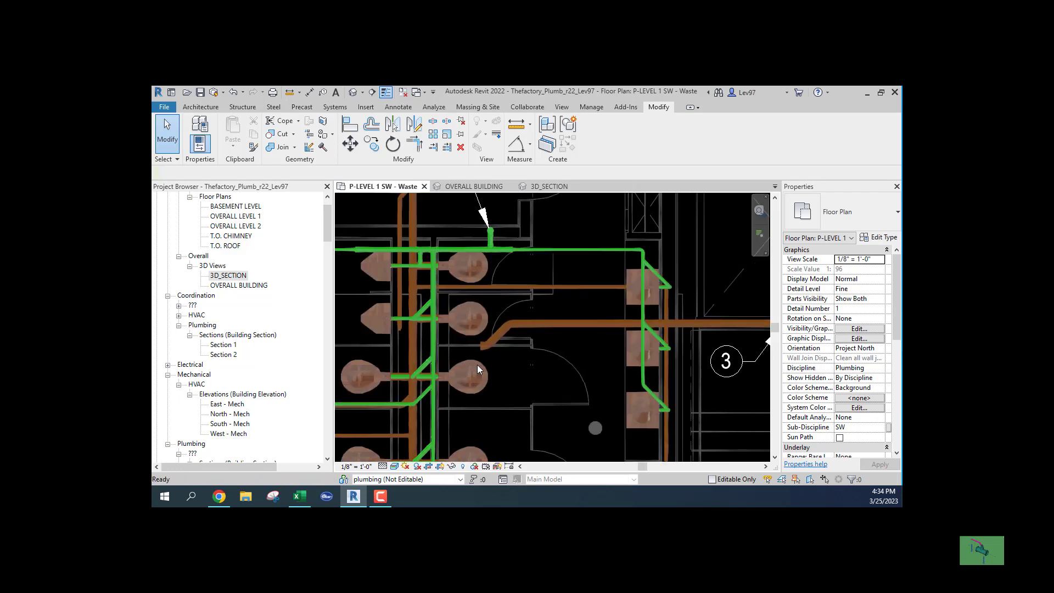
scroll(592, 347, down, 2)
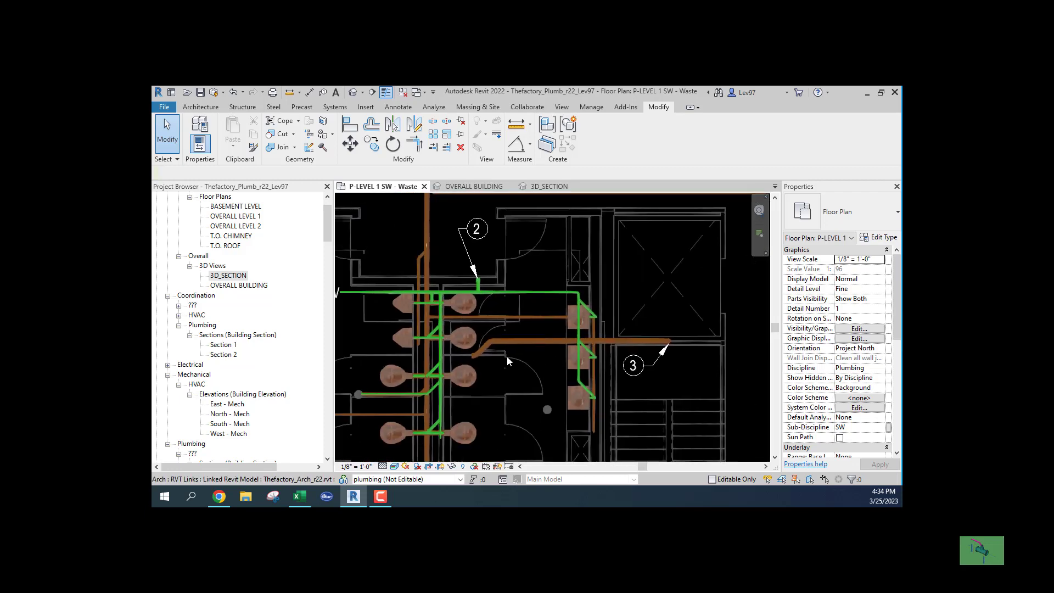
scroll(500, 358, up, 2)
scroll(492, 361, up, 3)
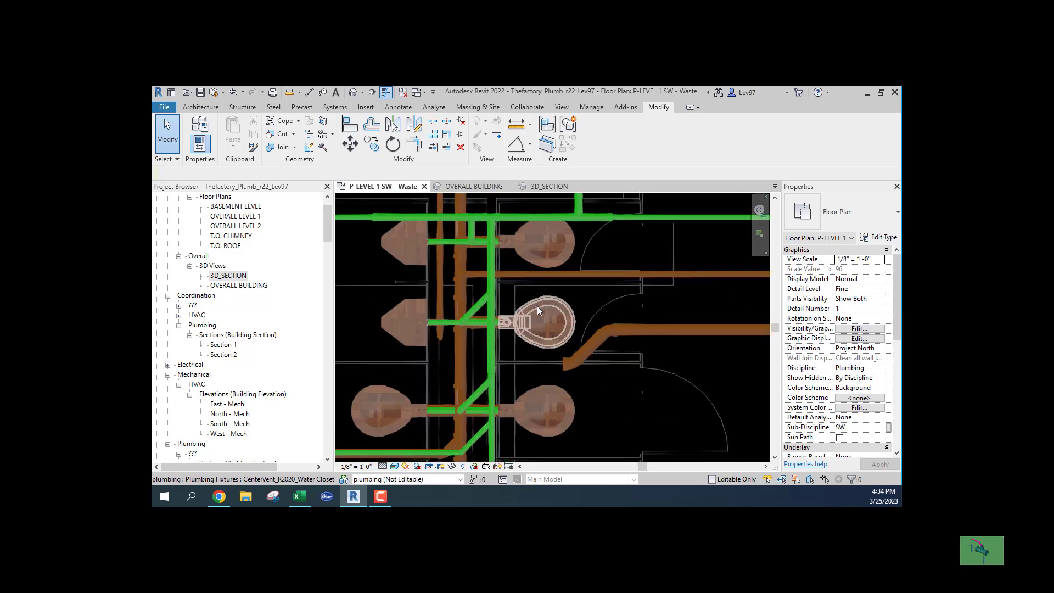
drag(523, 291, 645, 386)
click(572, 362)
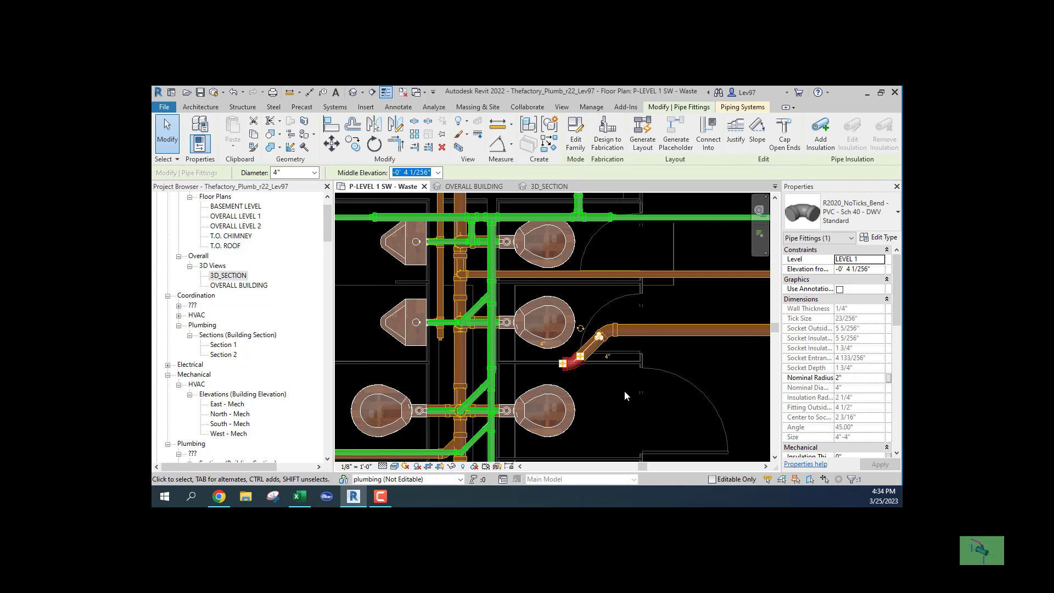
ctrl+click(598, 349)
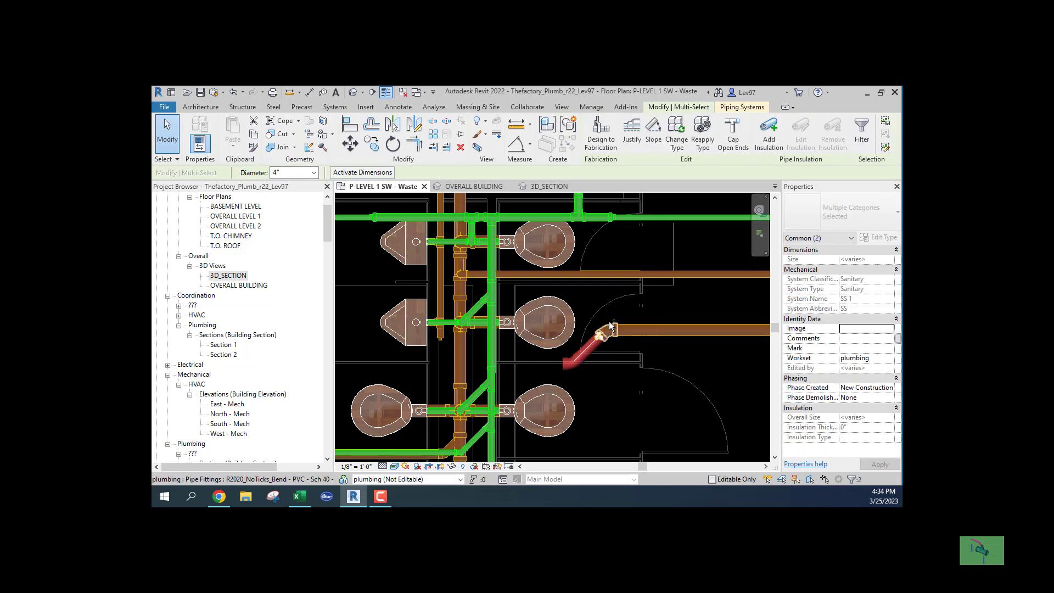
ctrl+click(621, 328)
key(Delete)
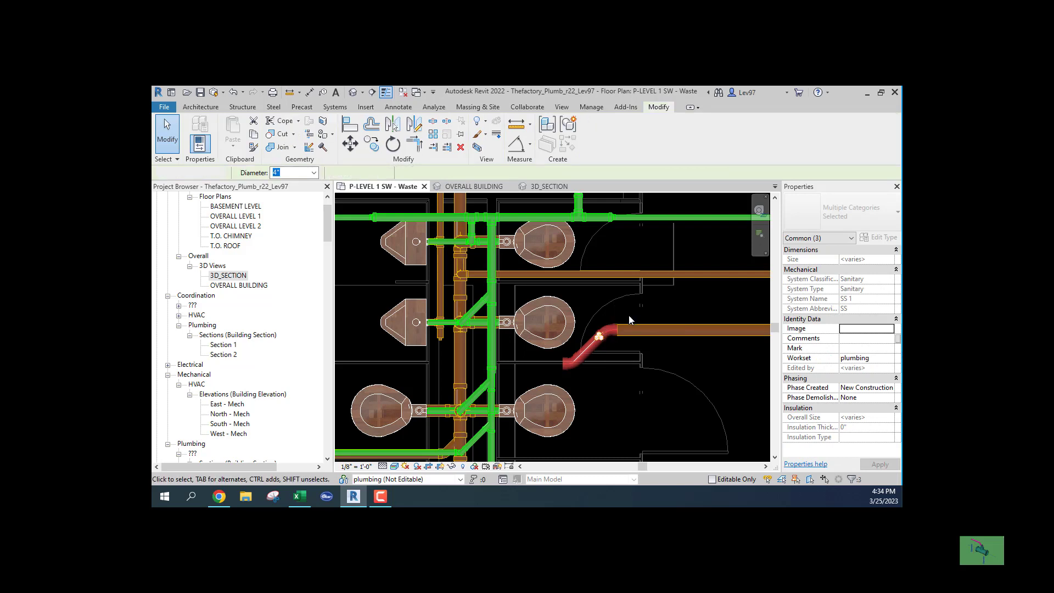
- Select the remaining long horizontal 4" sanitary pipe that runs past the lavatories to keynote 3
click(659, 329)
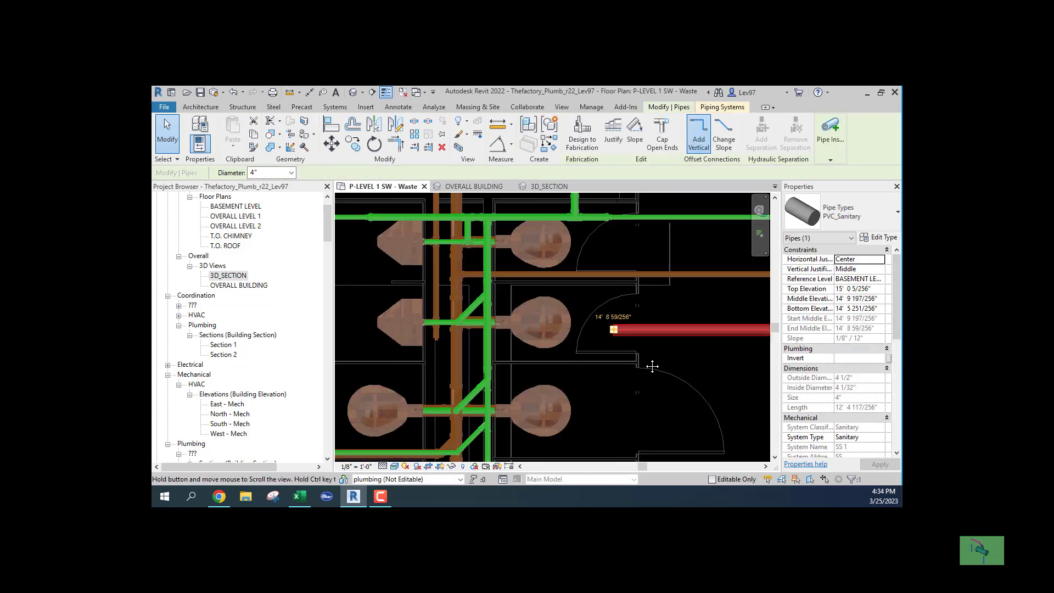
middle_drag(762, 336, 498, 341)
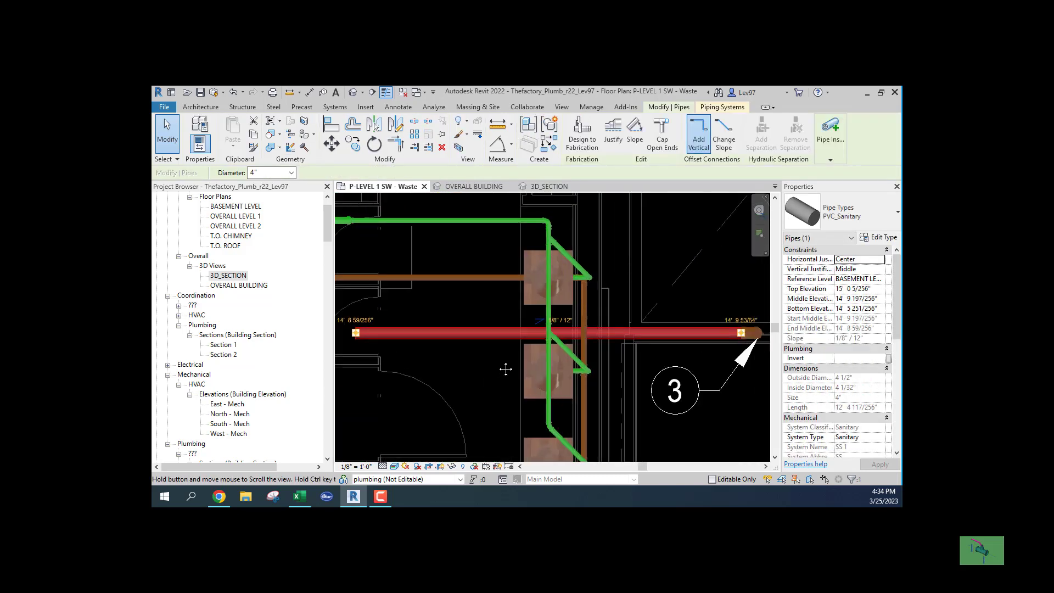
- Pull the 4" waste pipe at callout 3 back to the wall behind the lavatories by drawing from its open end with an upward 1/8" / 12" slope
right_click(356, 336)
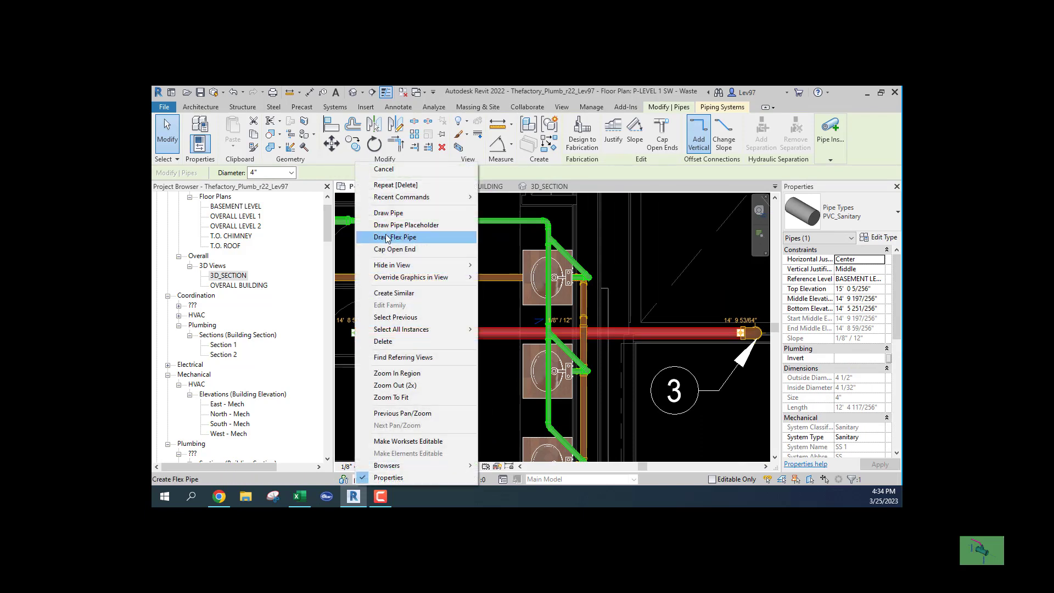
click(390, 213)
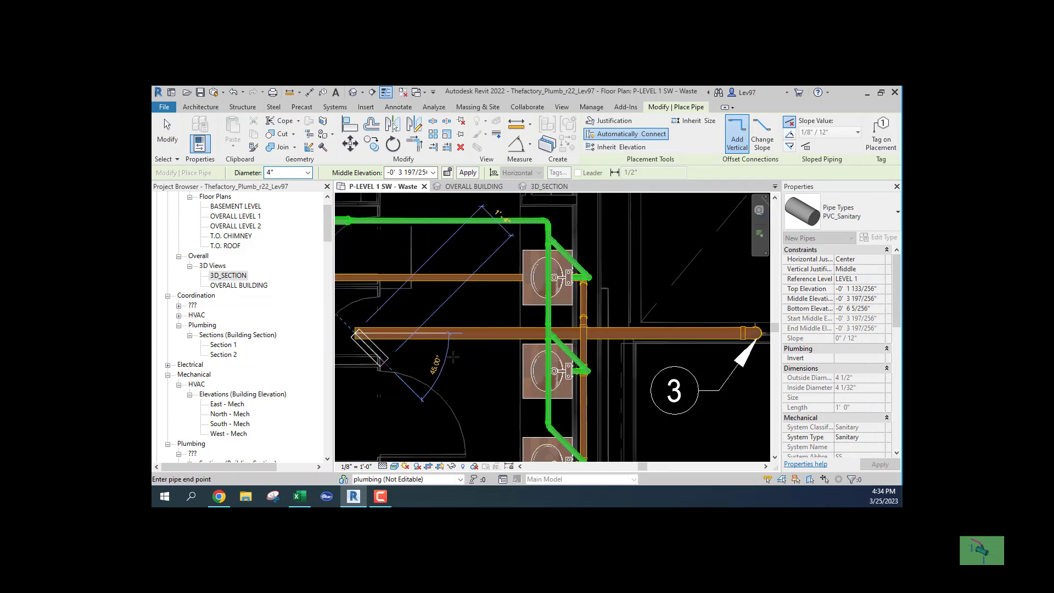
middle_drag(550, 357, 692, 358)
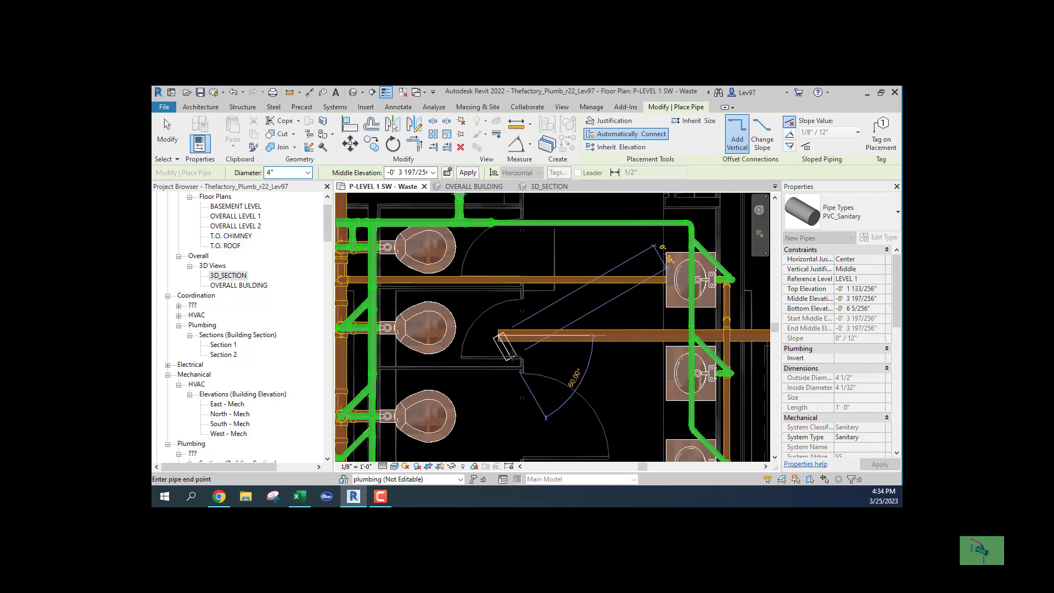
click(789, 144)
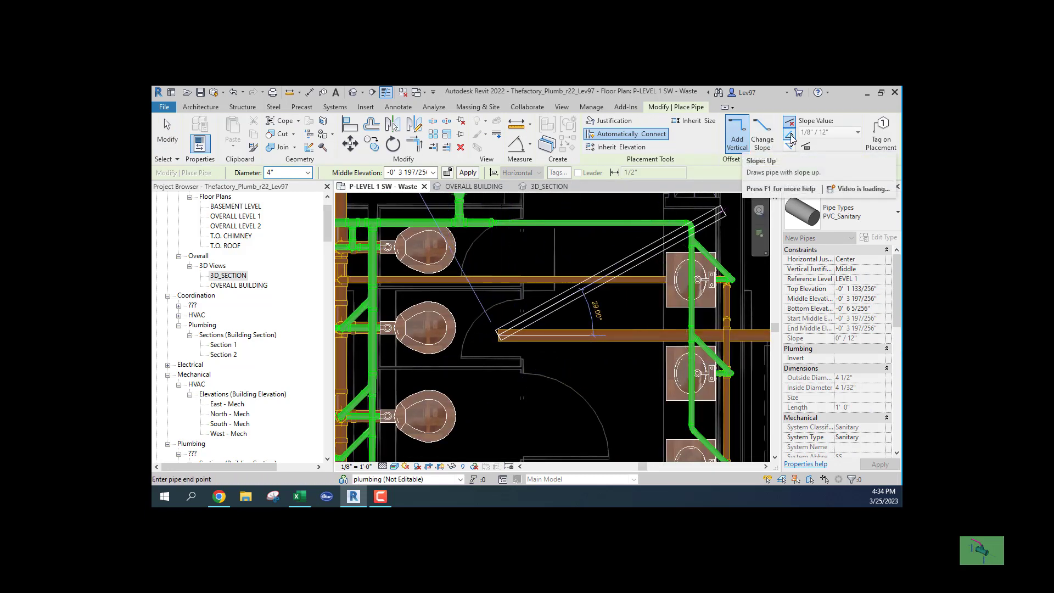
click(655, 335)
middle_drag(745, 335, 564, 314)
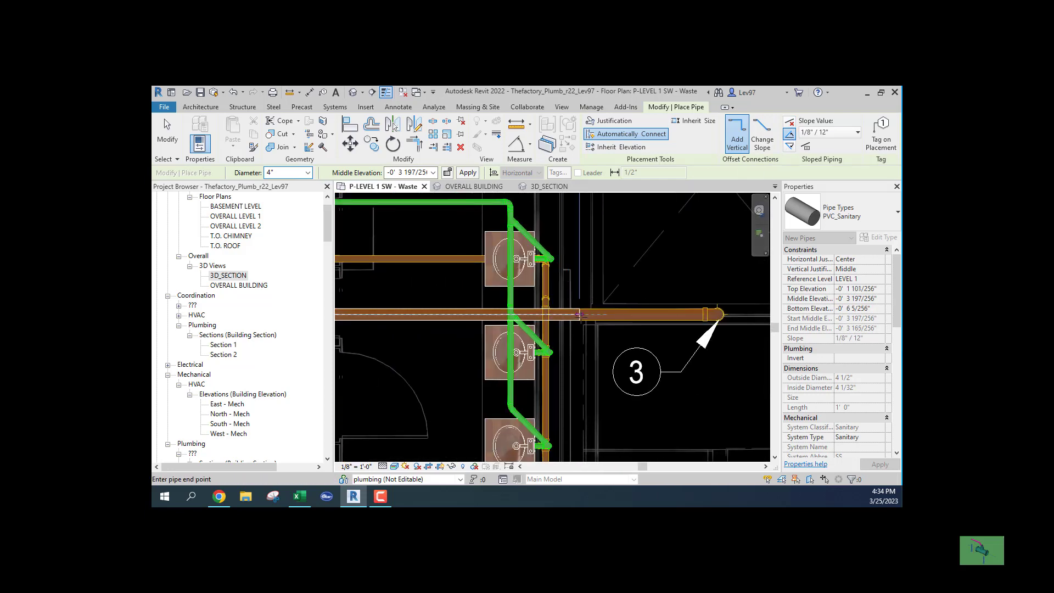
click(581, 314)
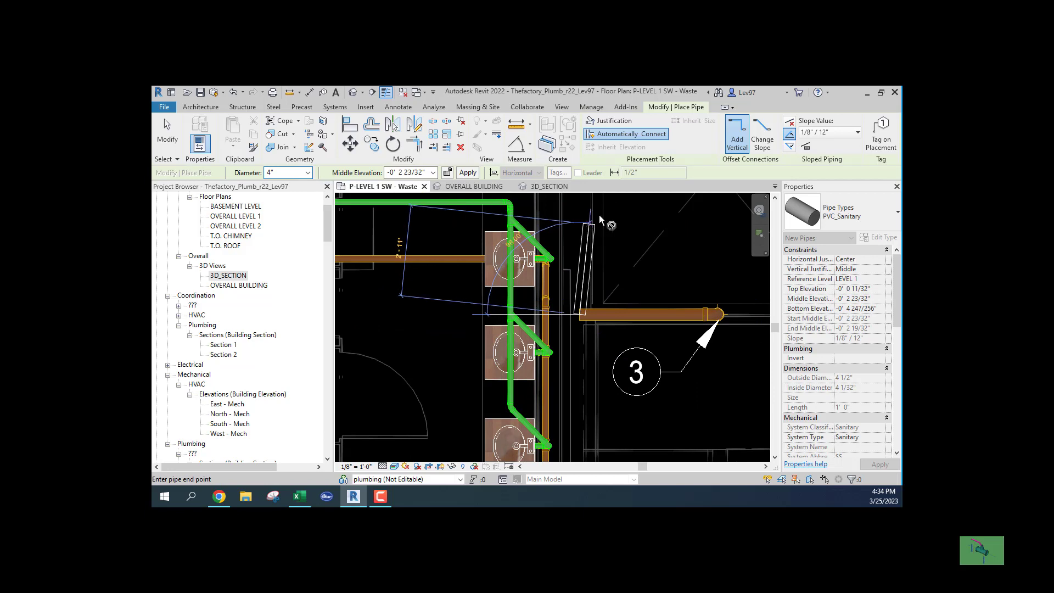
- Route the 4" pipe about 3' 9" north along the wall and turn it west past the lavatories with a downward 1/8" / 12" slope
middle_drag(580, 255, 599, 357)
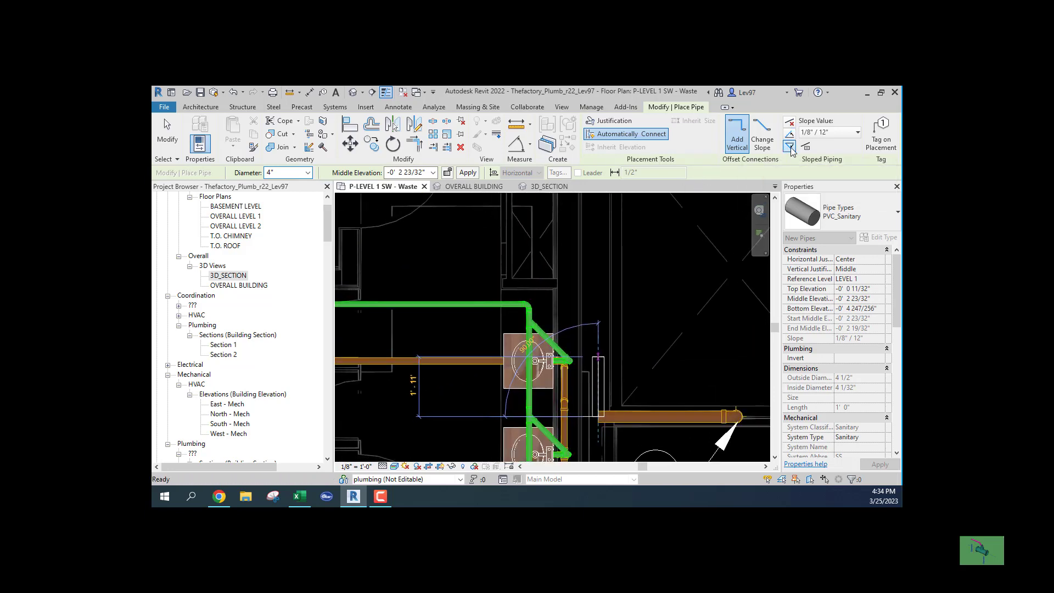
click(790, 146)
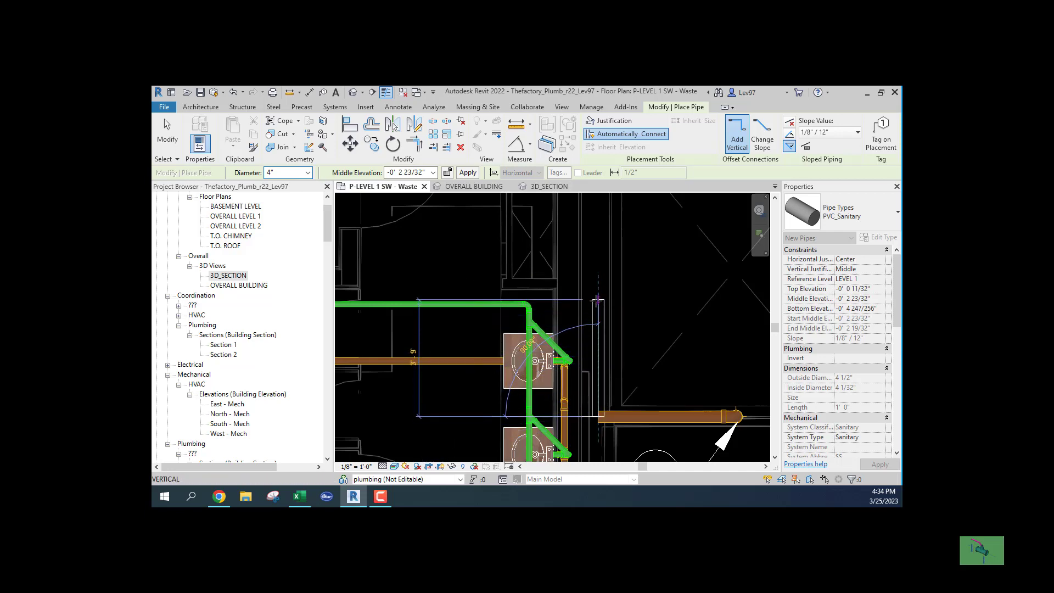
click(597, 300)
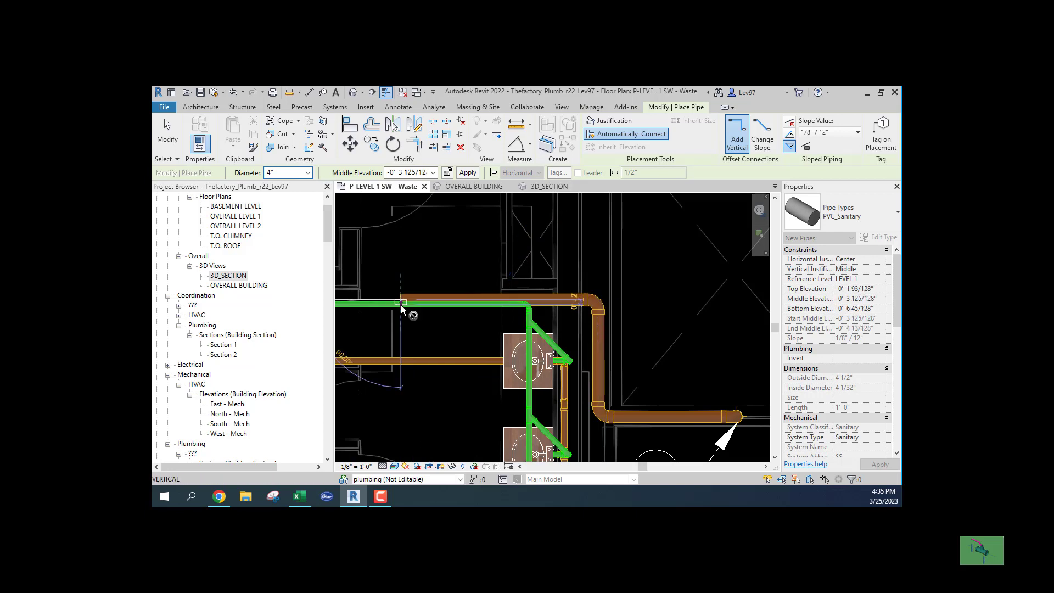
key(Escape)
key(Escape)
- Delete the horizontal 2" sanitary branch pipe running from the lavatories to the waste main between the toilets
middle_drag(457, 391, 423, 272)
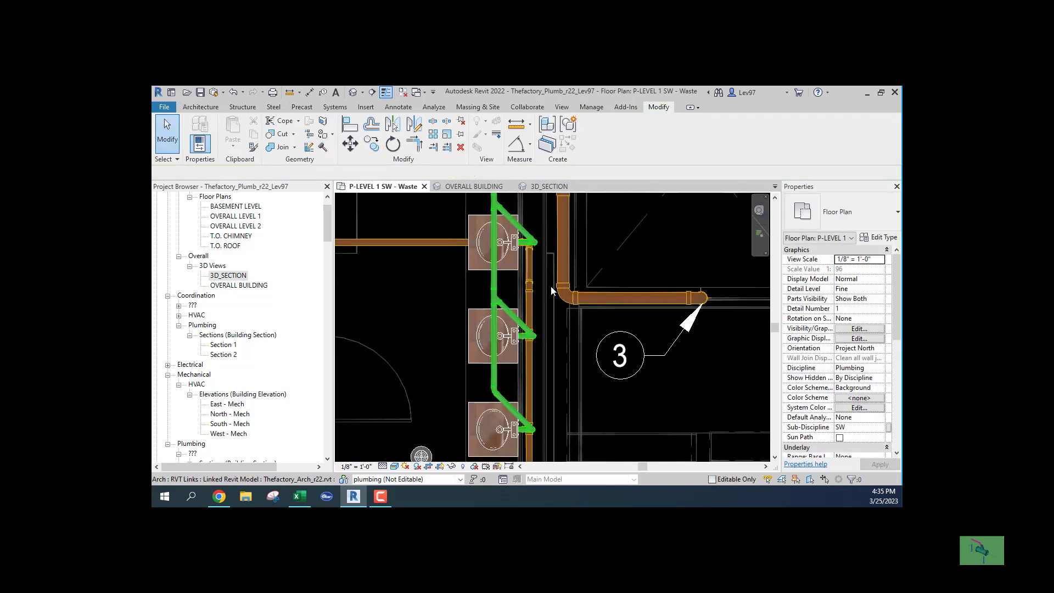
middle_drag(494, 208, 505, 274)
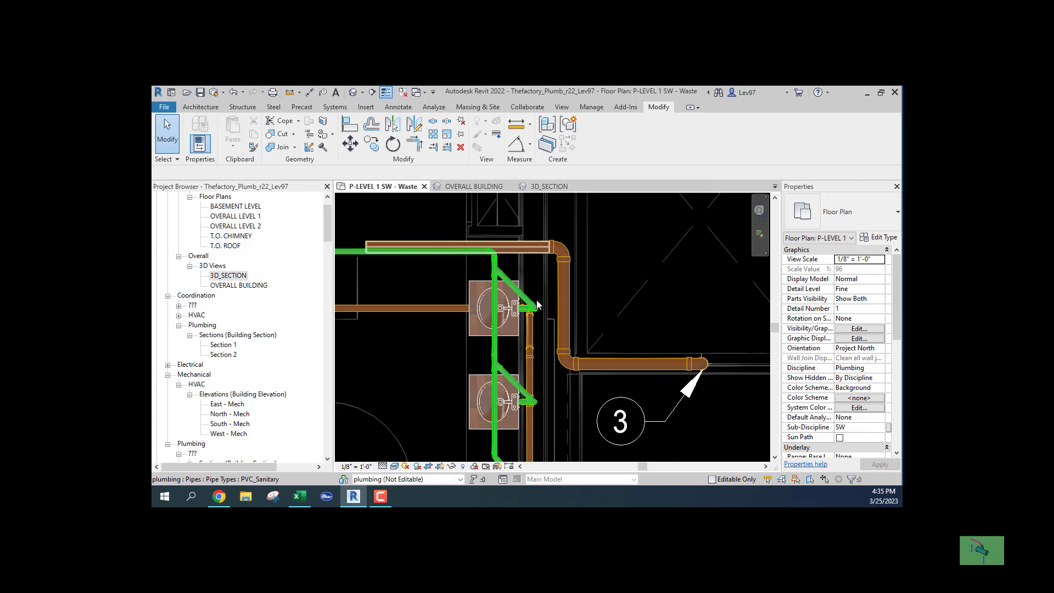
middle_drag(576, 385, 636, 209)
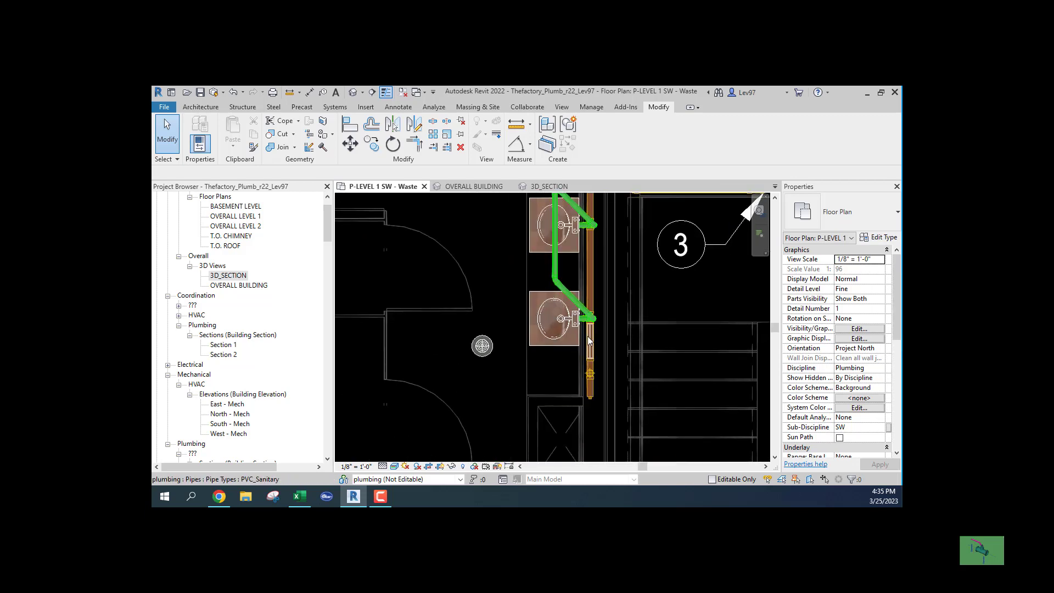
middle_drag(470, 298, 478, 398)
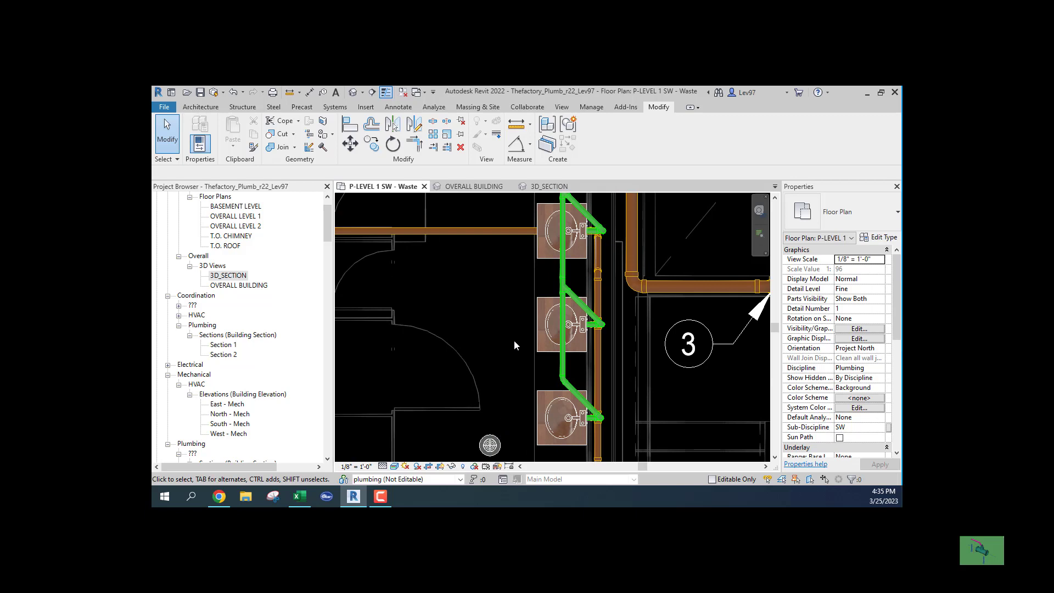
scroll(497, 313, down, 2)
middle_drag(465, 300, 644, 350)
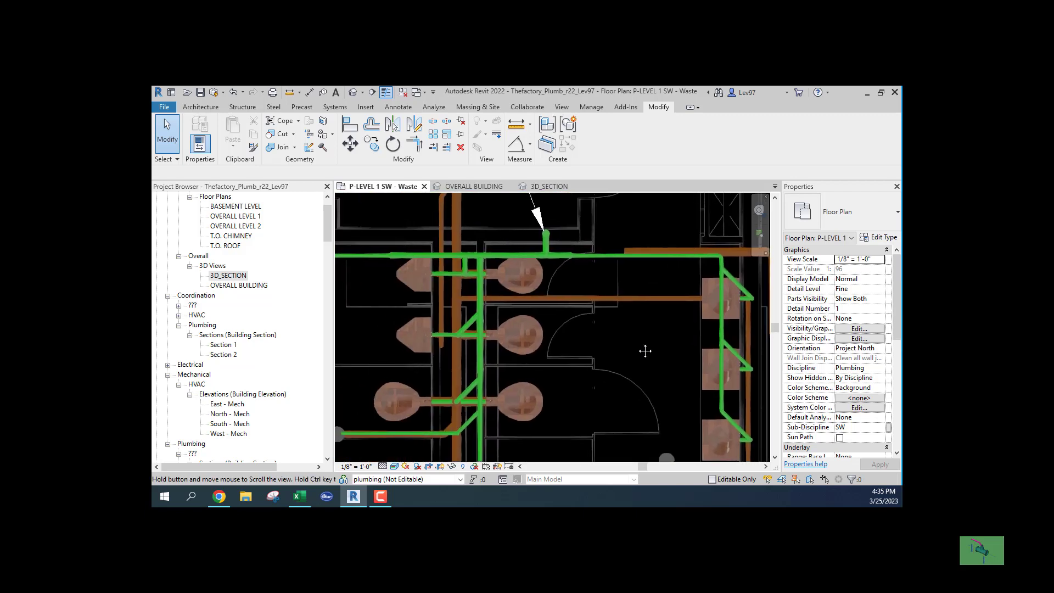
scroll(418, 288, up, 1)
scroll(440, 297, up, 1)
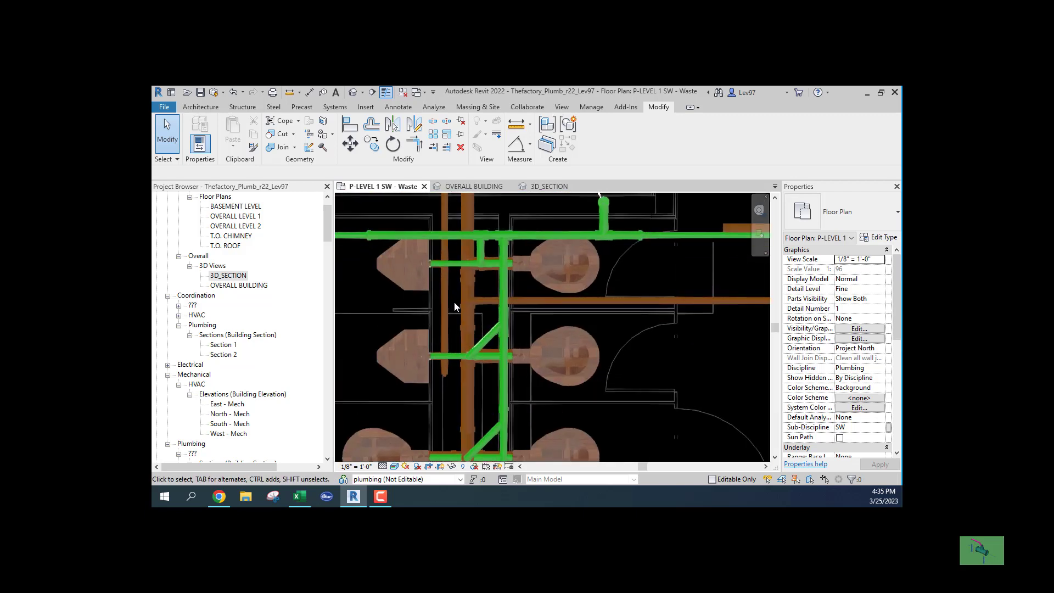
click(536, 303)
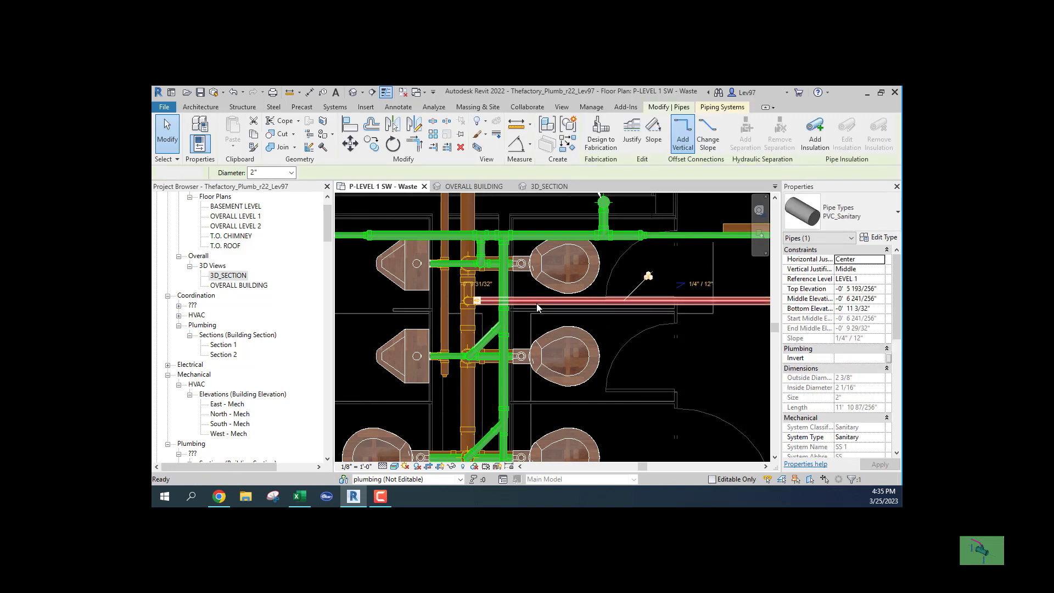
key(Delete)
- Remove the deleted branch's leftover elbow, riser and wye fitting from the waste main
click(469, 302)
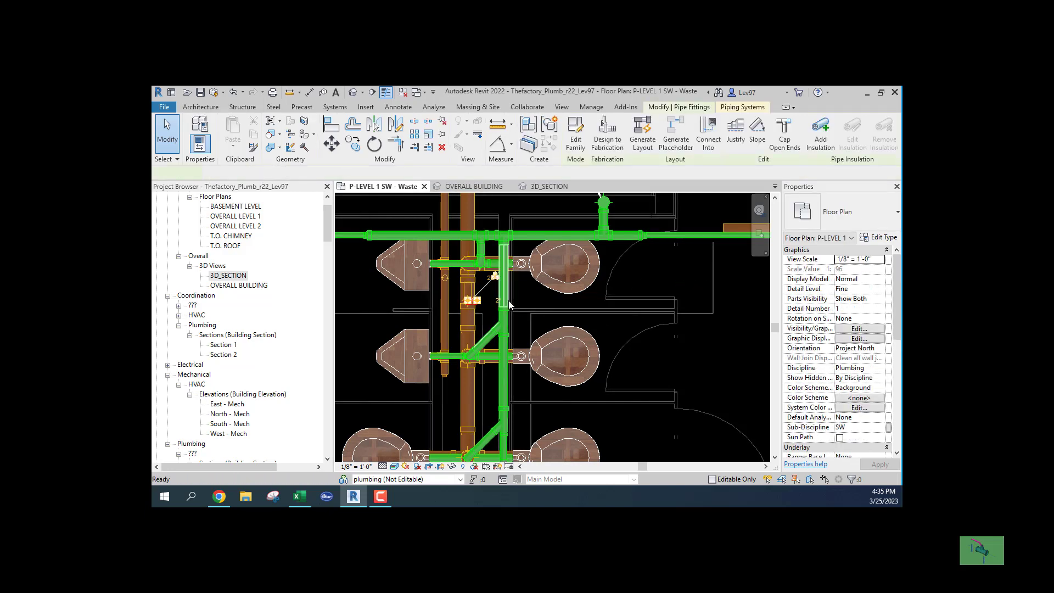
key(Delete)
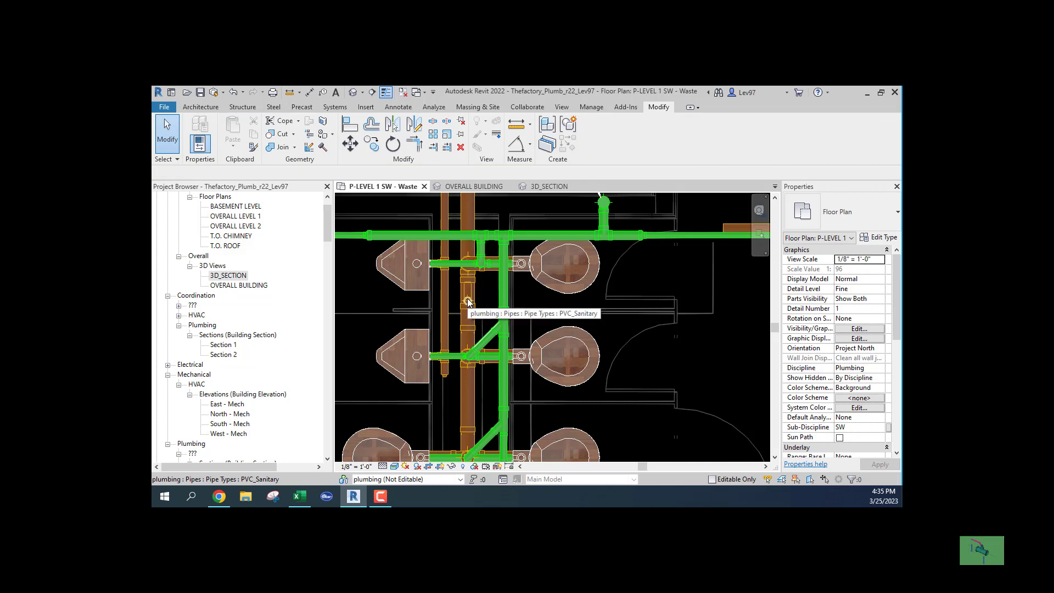
click(465, 304)
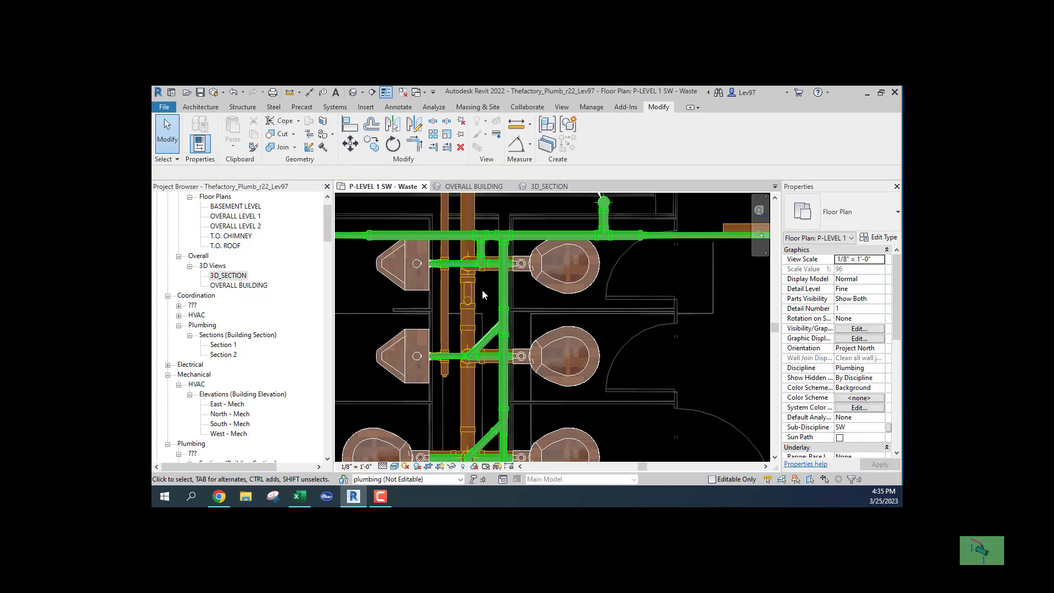
click(468, 291)
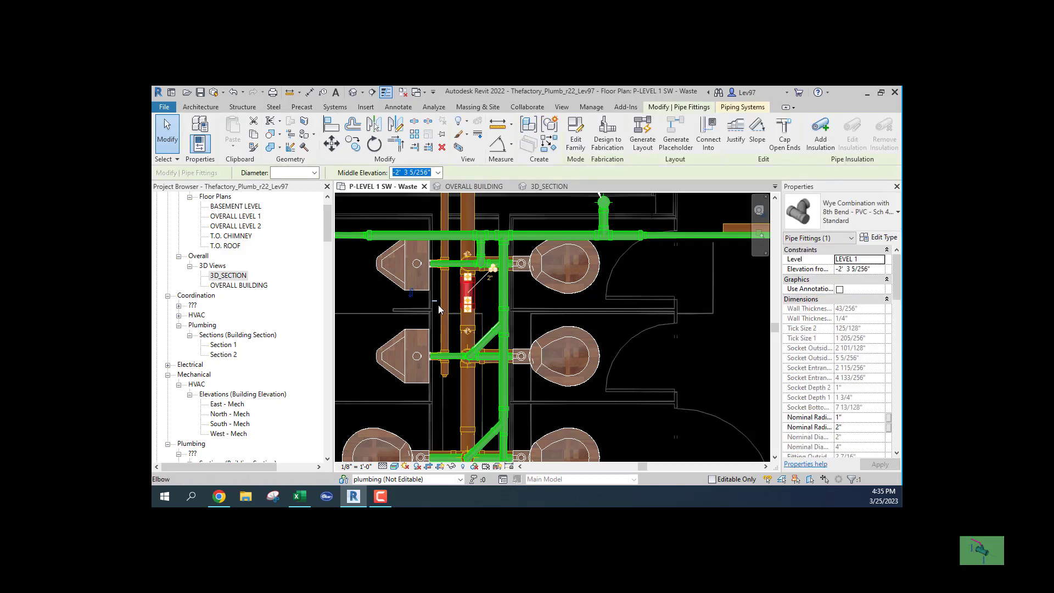
key(Escape)
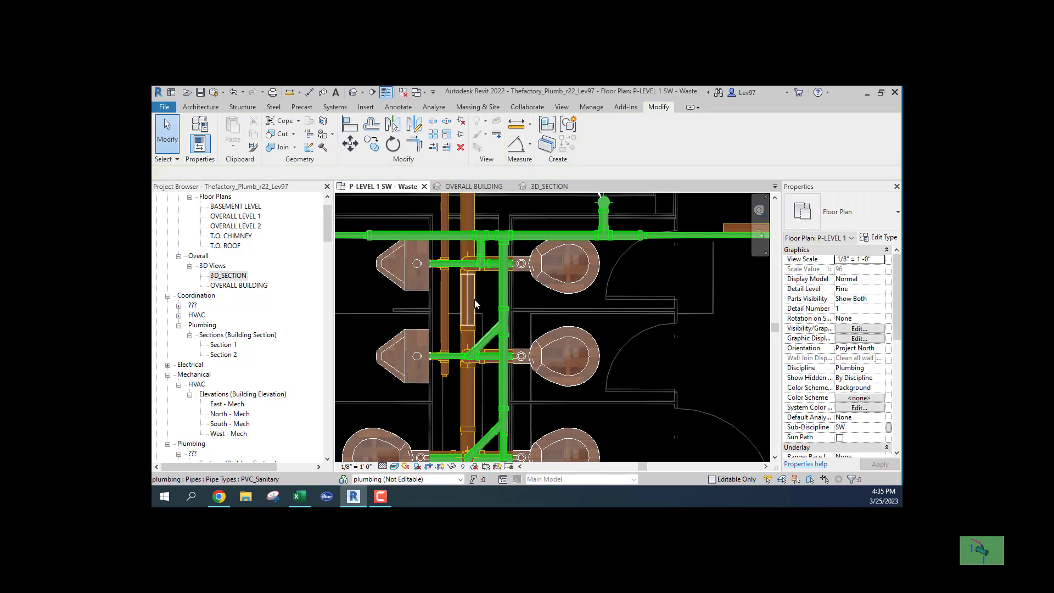
- Nudge the vertical 4" pipe near the south end of the waste main north into the chase behind the toilets
scroll(471, 312, down, 3)
scroll(470, 324, down, 2)
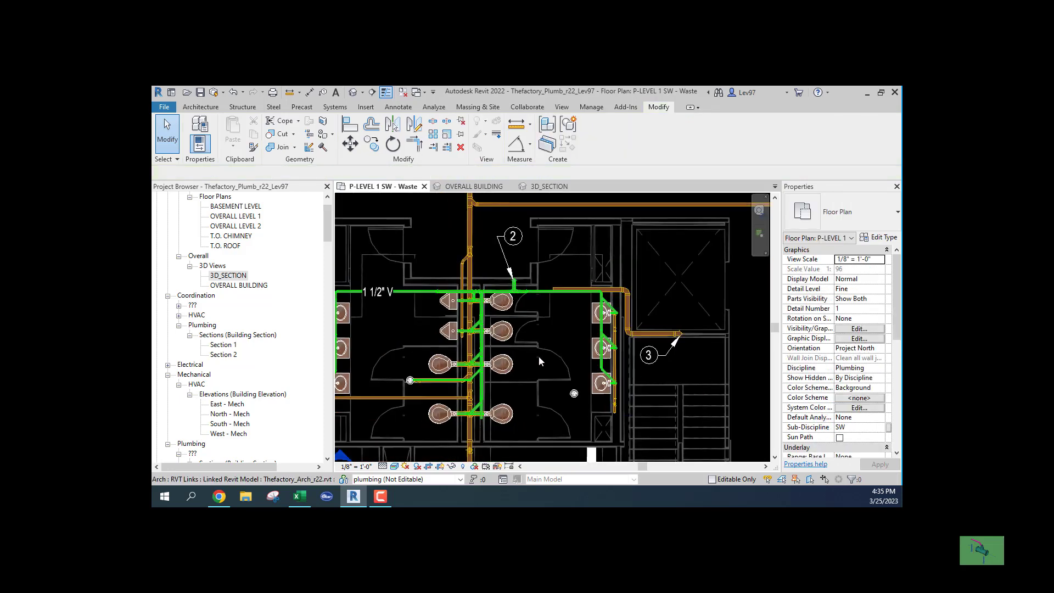
middle_drag(539, 355, 507, 318)
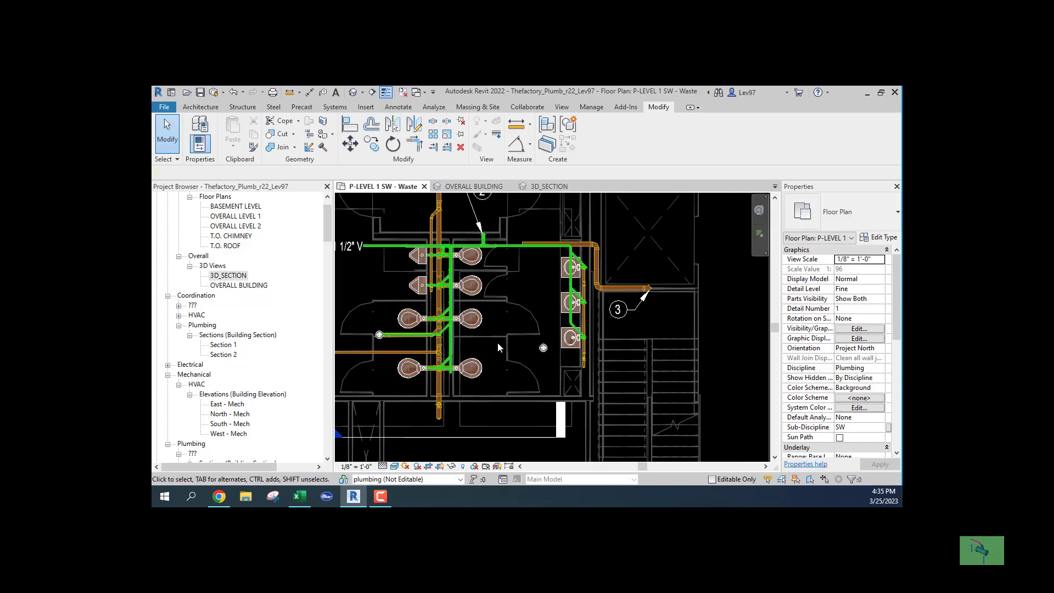
scroll(476, 332, up, 4)
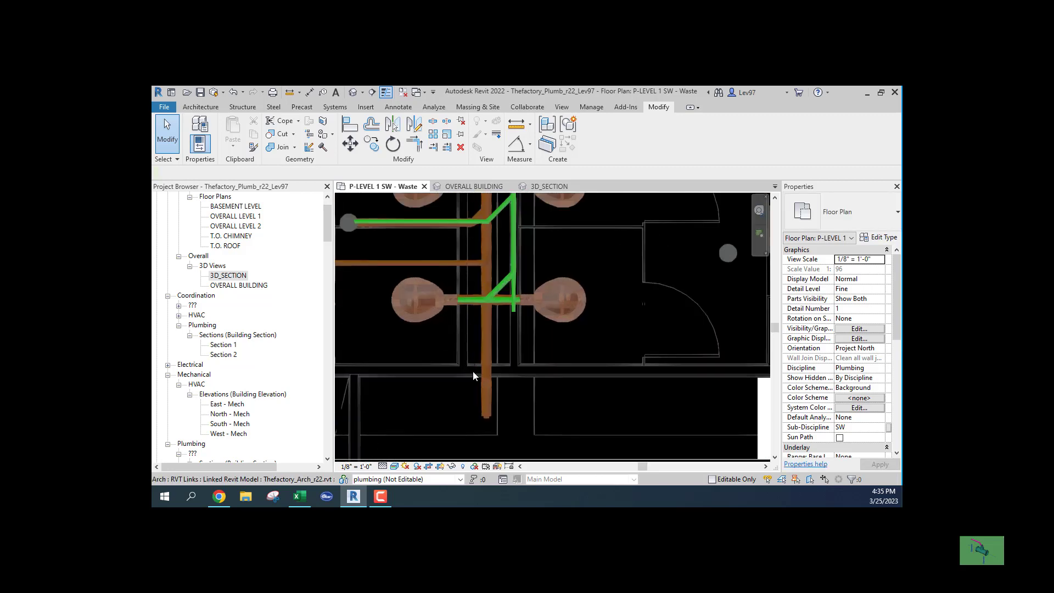
click(492, 383)
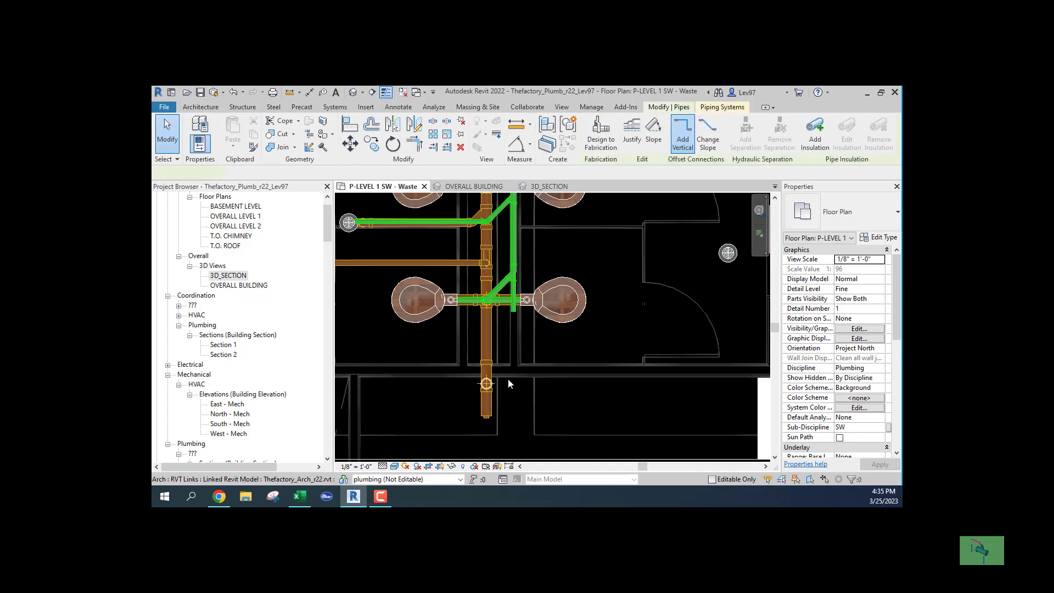
key(Up)
key(Up)
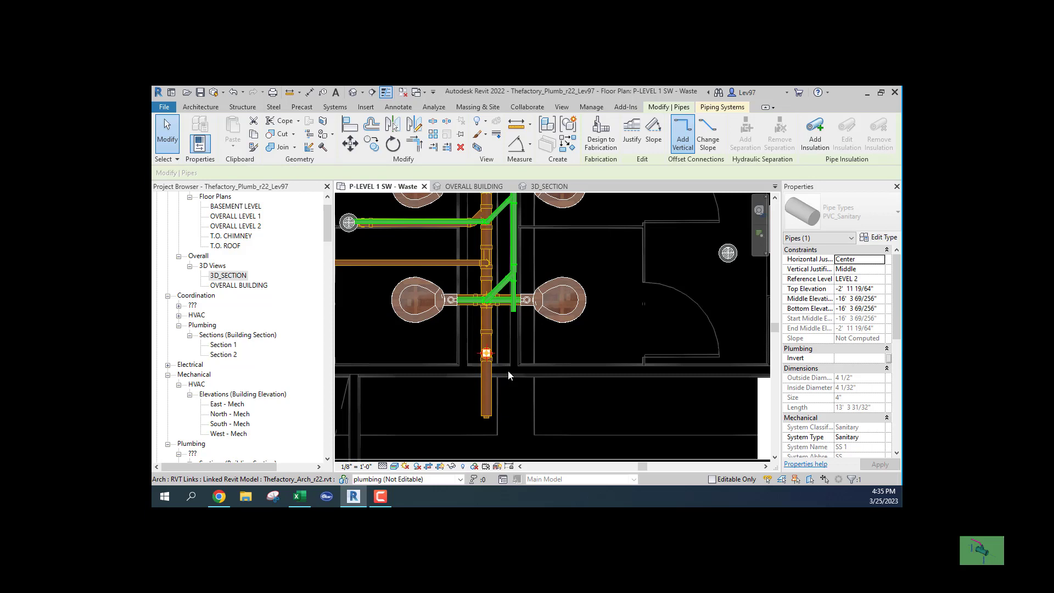
scroll(499, 366, up, 3)
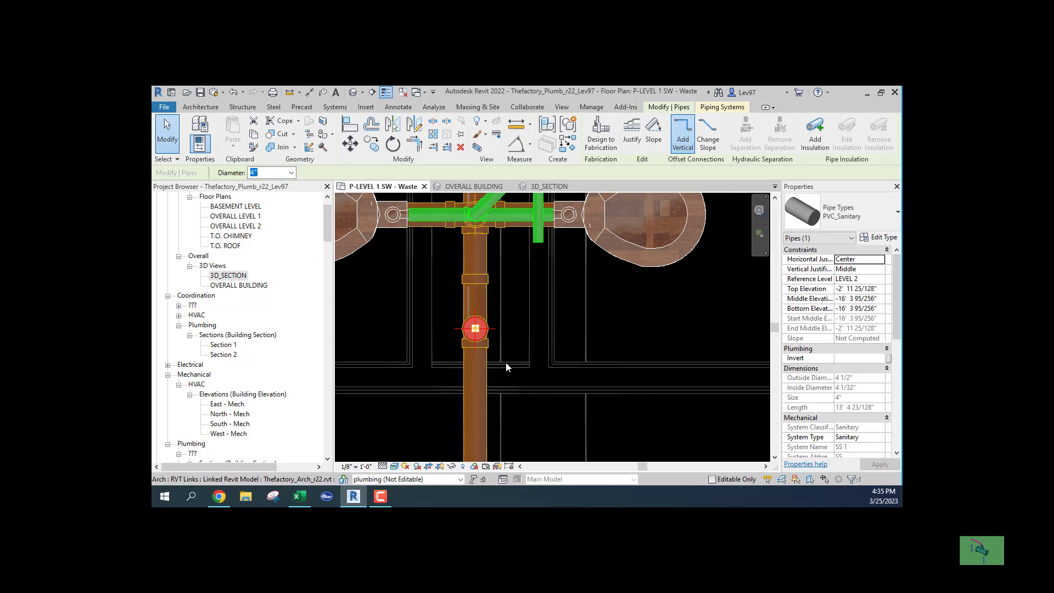
- Shorten the 4" stub at the south end of the waste main to about 11" long
scroll(505, 357, down, 4)
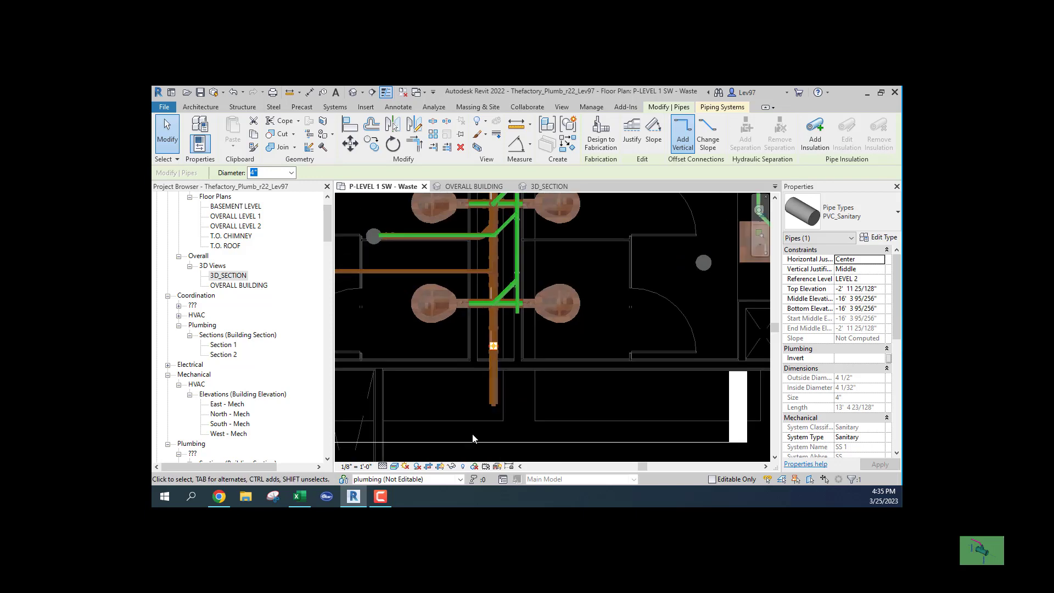
click(494, 405)
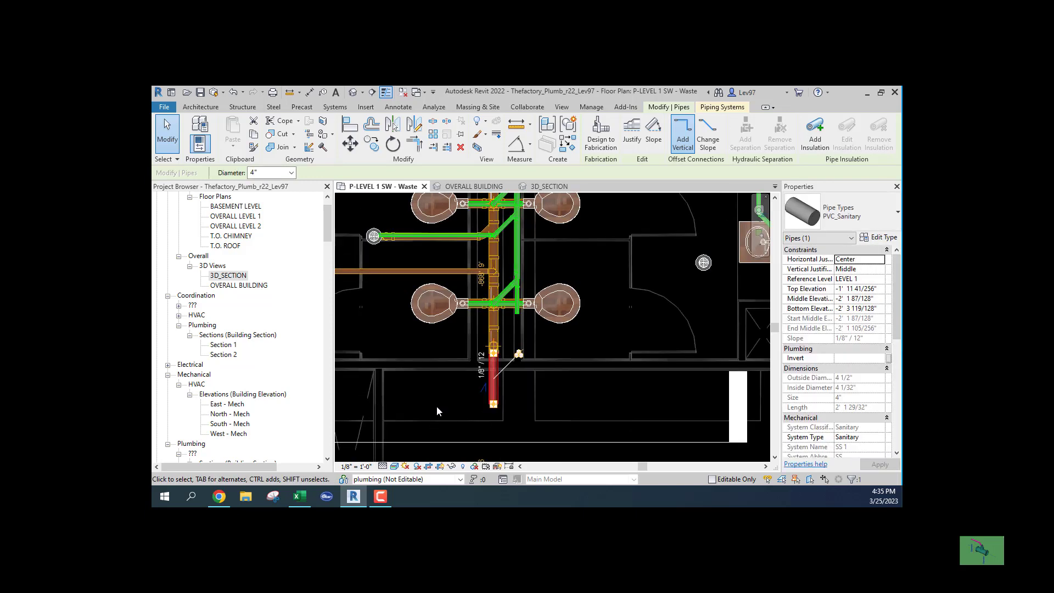
key(Up)
key(Up)
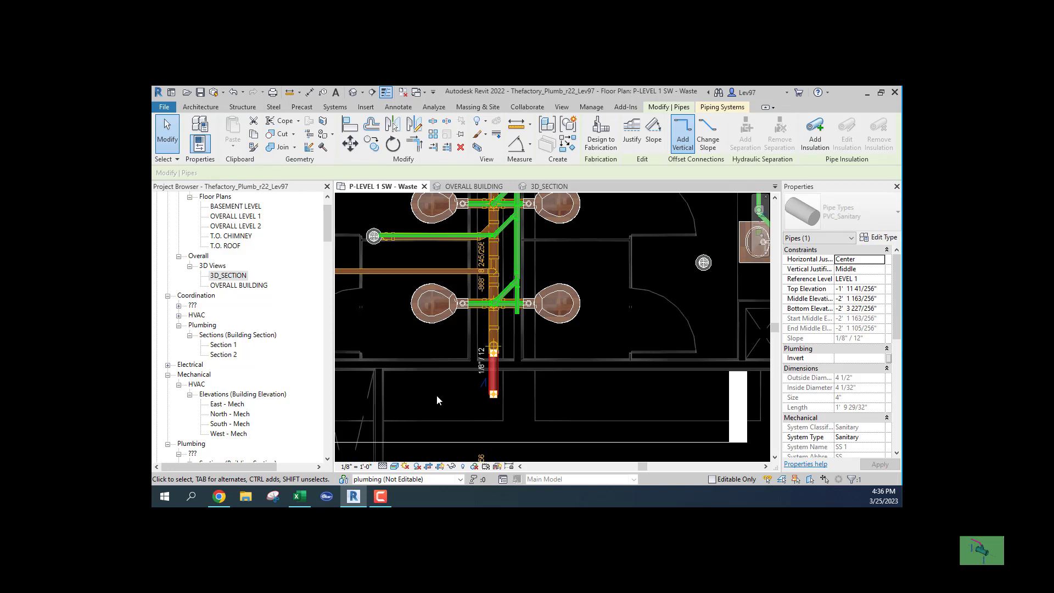
key(Delete)
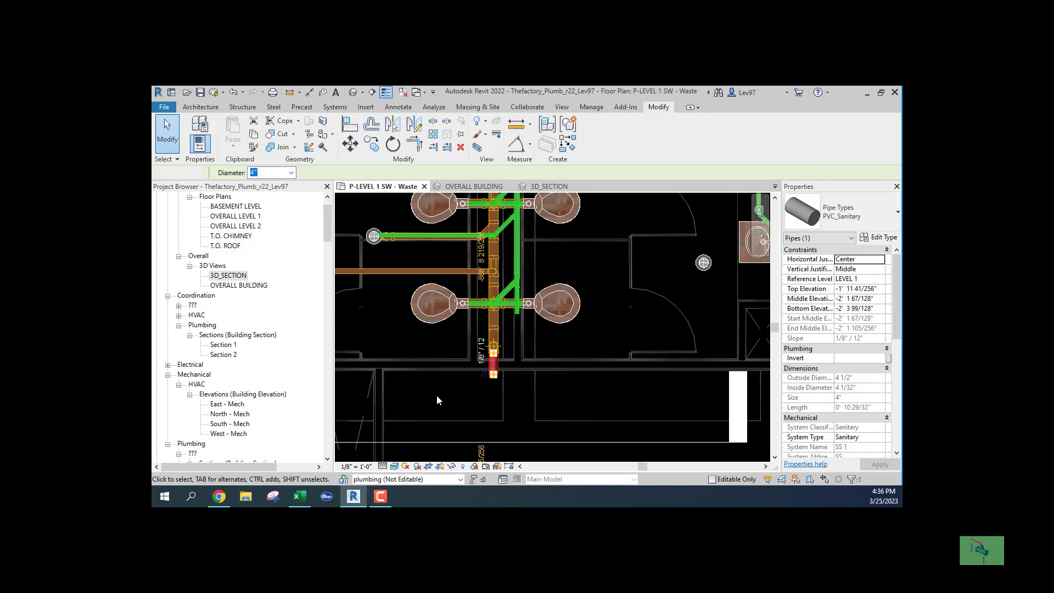
- Move the horizontal section line north to just below the waste main's south end and rotate it 90 degrees
click(469, 442)
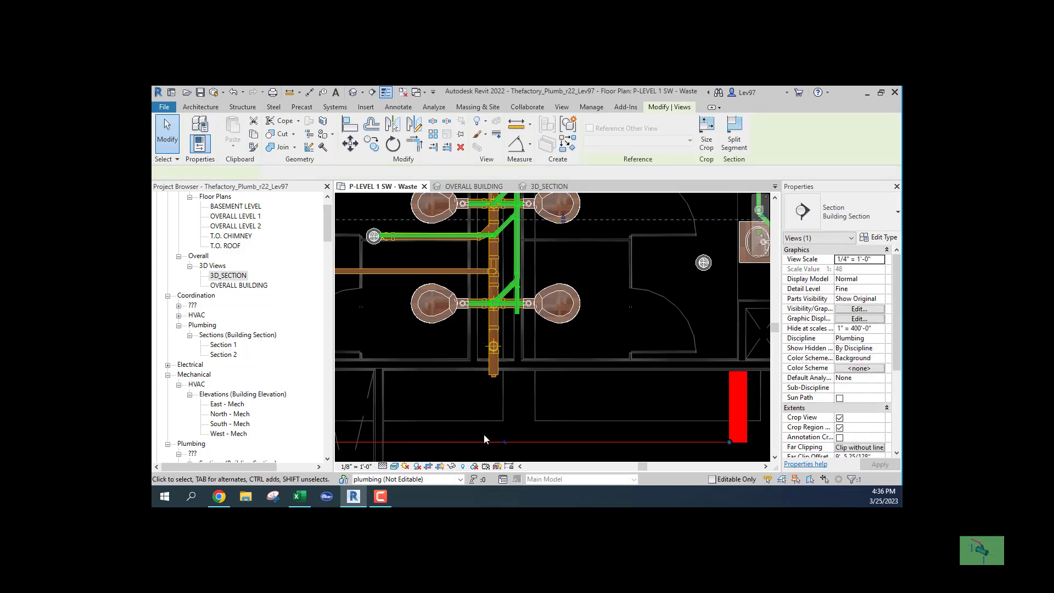
drag(479, 443, 500, 383)
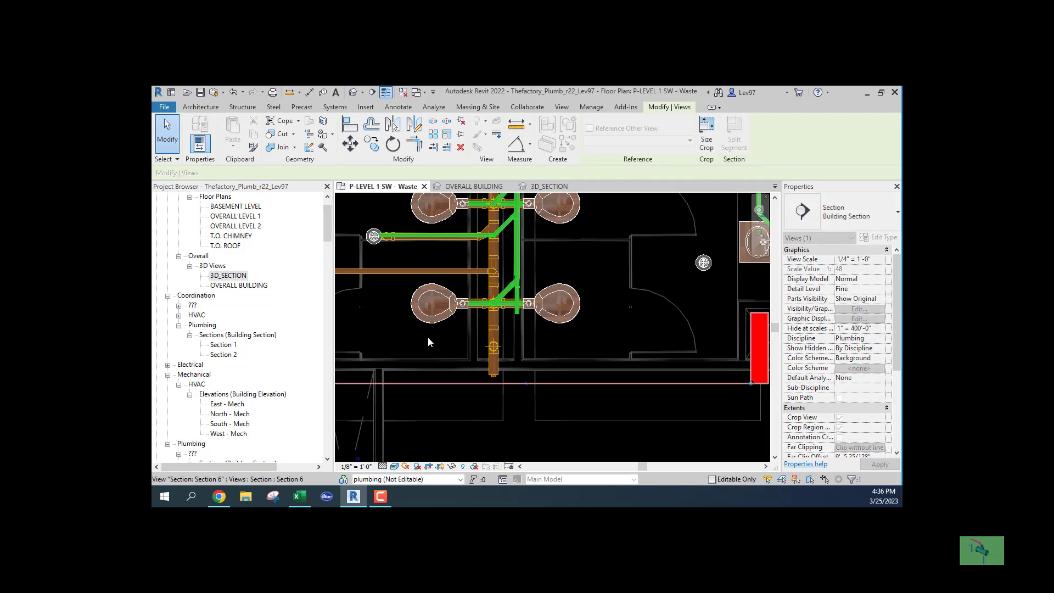
click(393, 144)
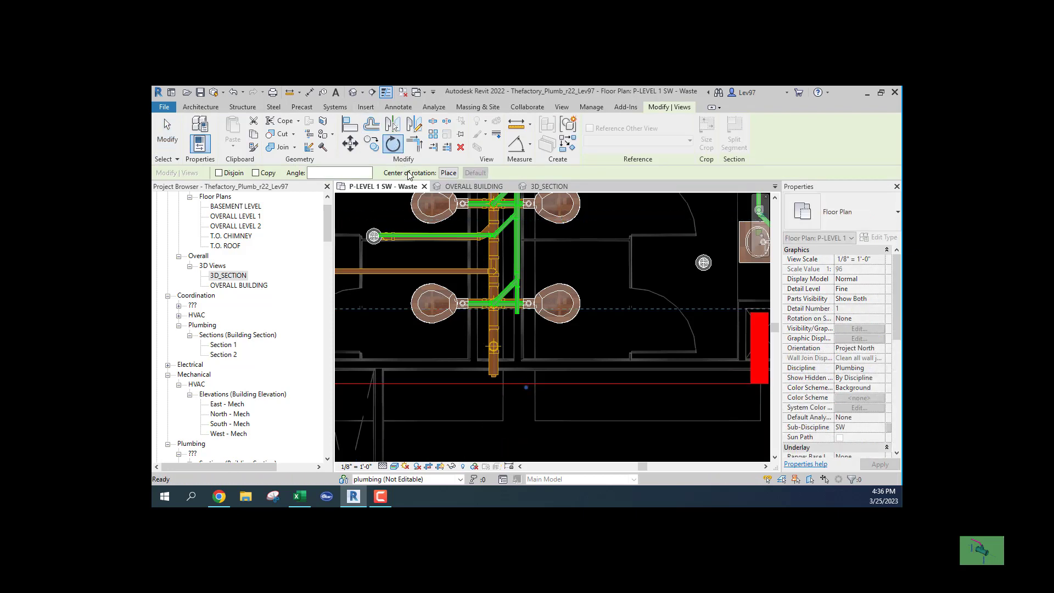
click(519, 383)
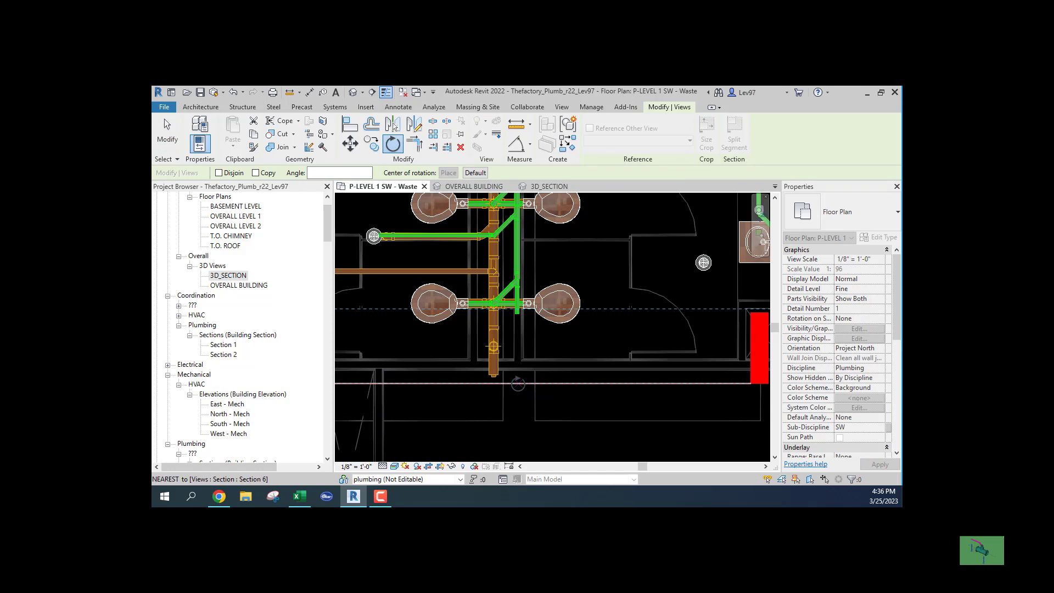
click(520, 440)
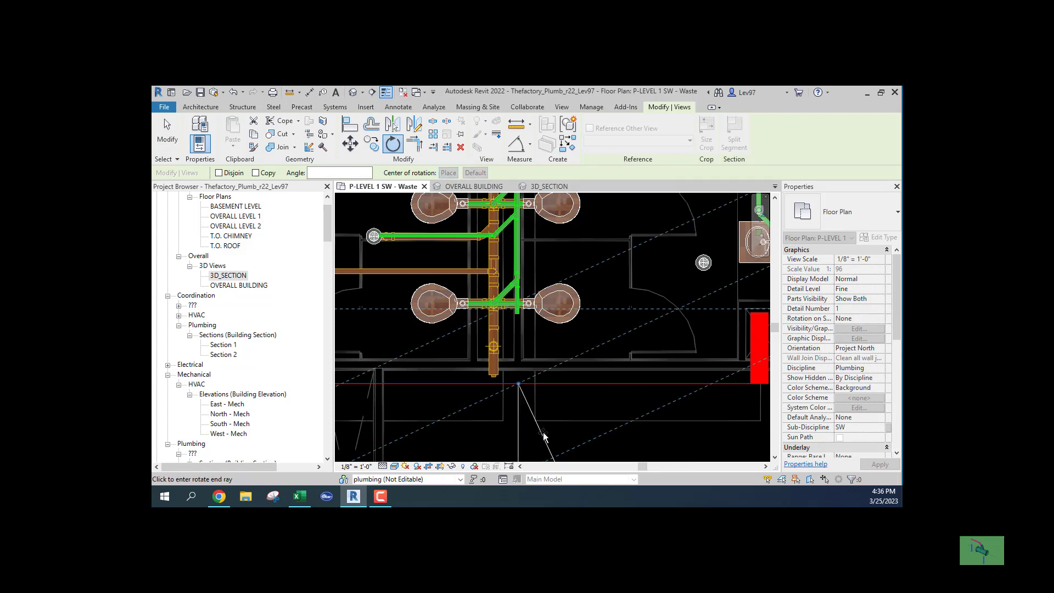
text(90)
key(Return)
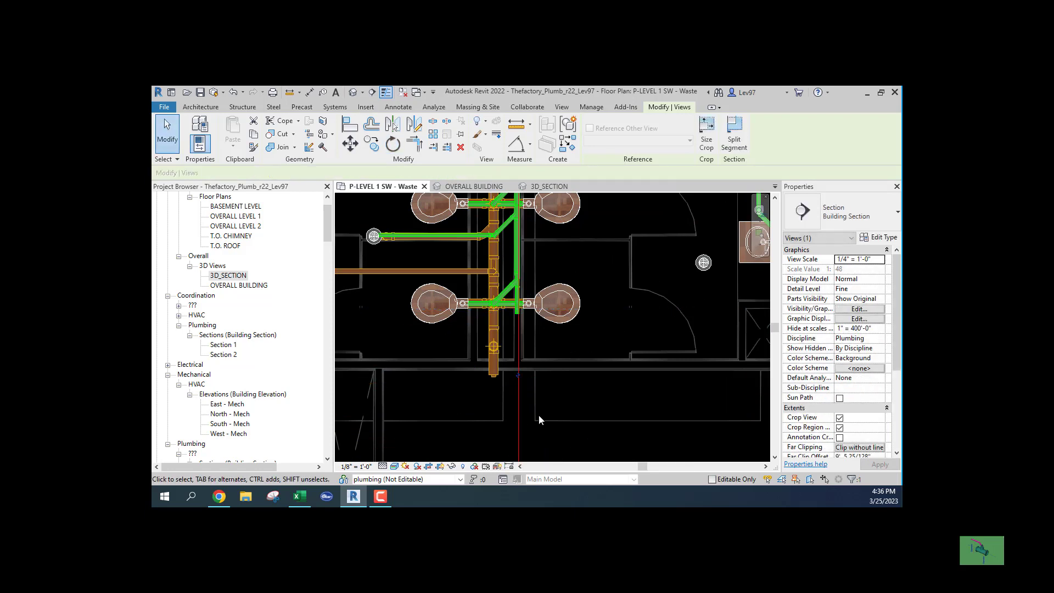
- Shift the rotated section line west to just beside the waste main and set its far clip offset to 1' 0"
drag(507, 367, 505, 353)
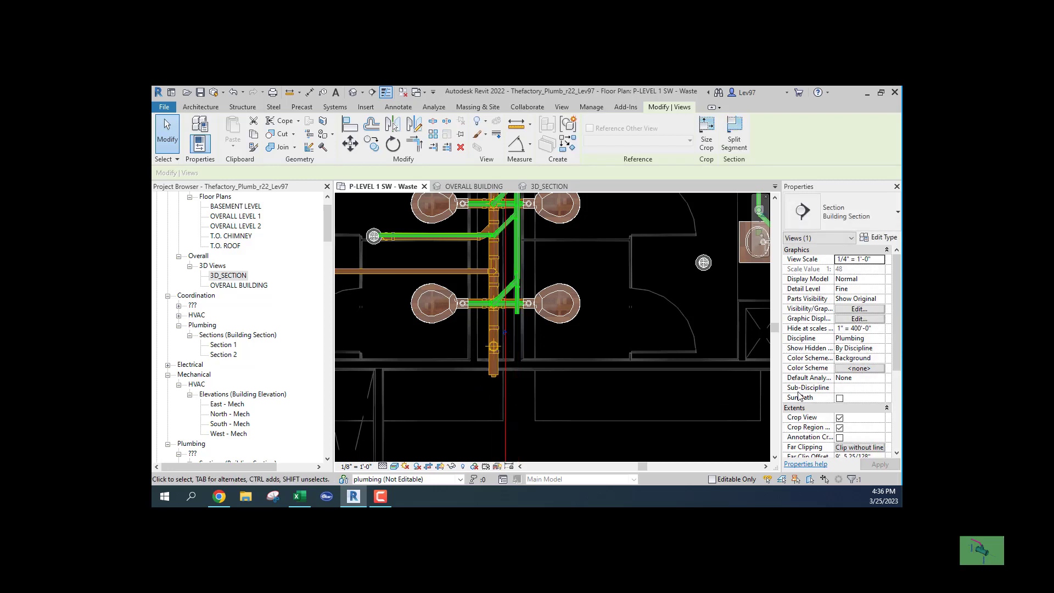
scroll(833, 339, down, 5)
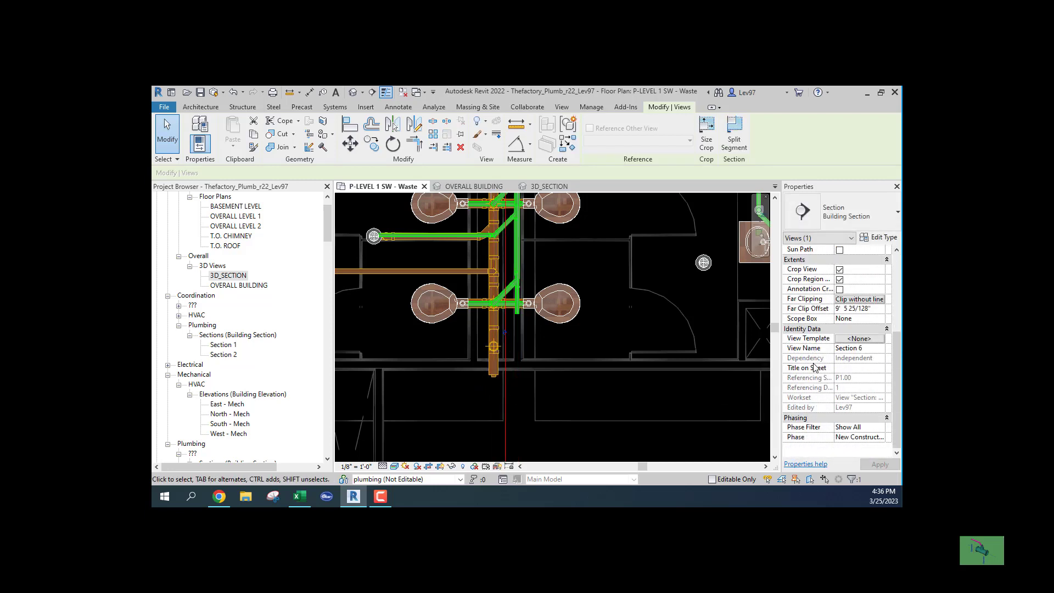
scroll(825, 325, up, 3)
scroll(825, 324, down, 3)
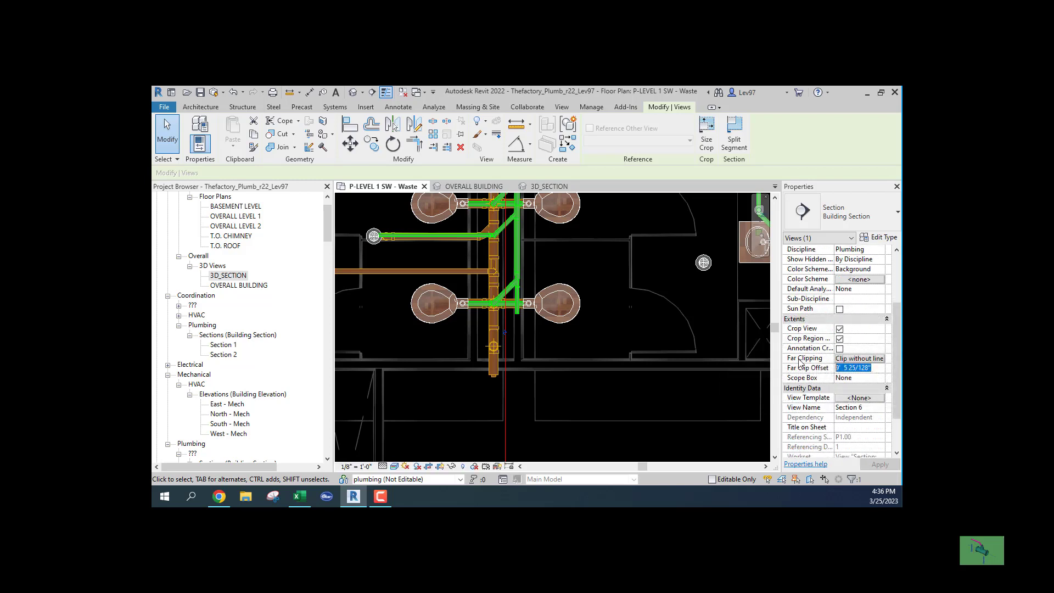
text(1'  0)
click(440, 397)
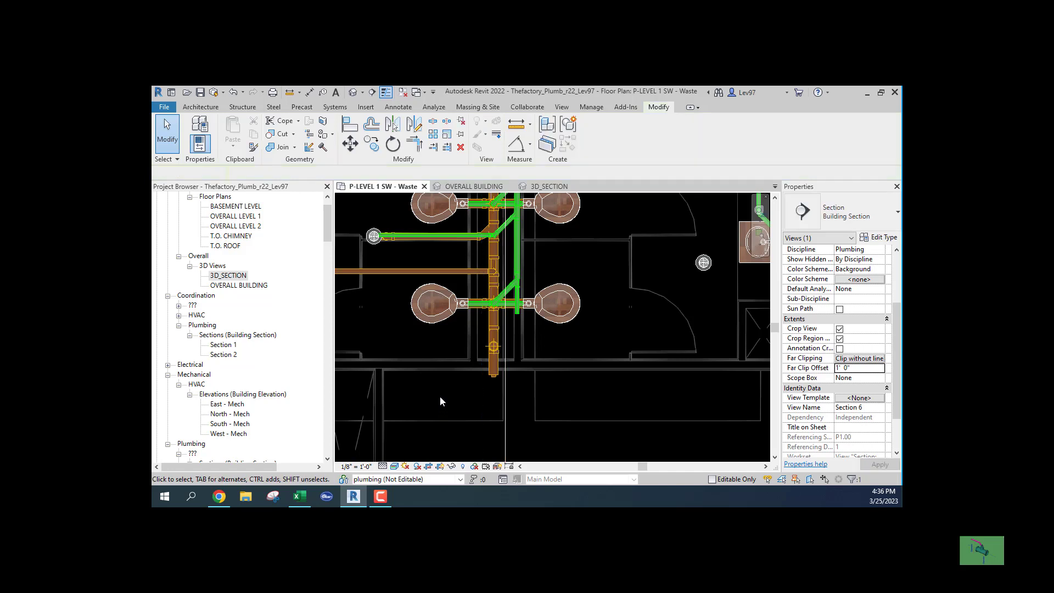
click(505, 404)
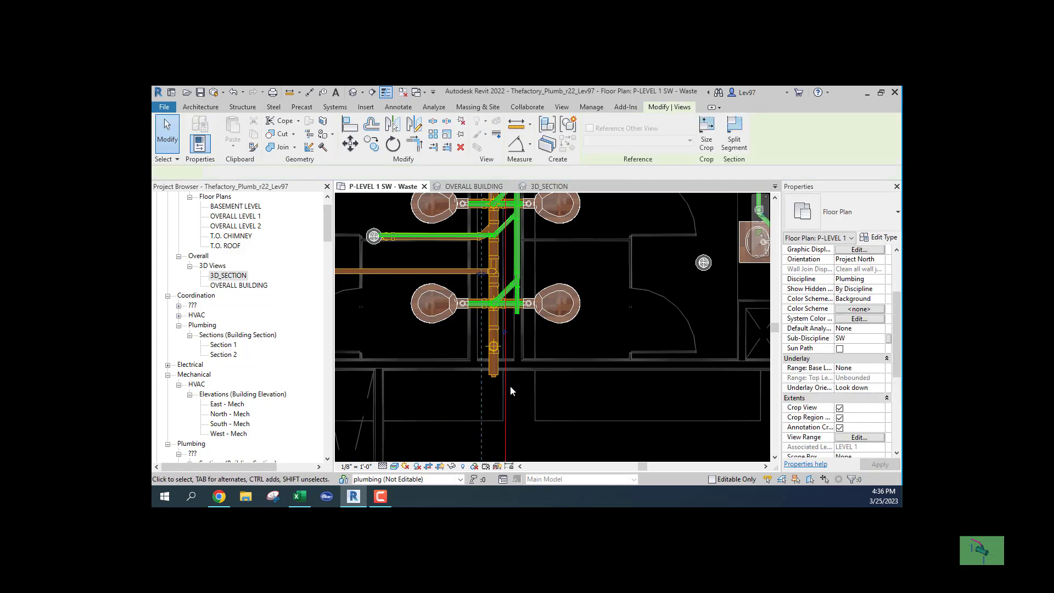
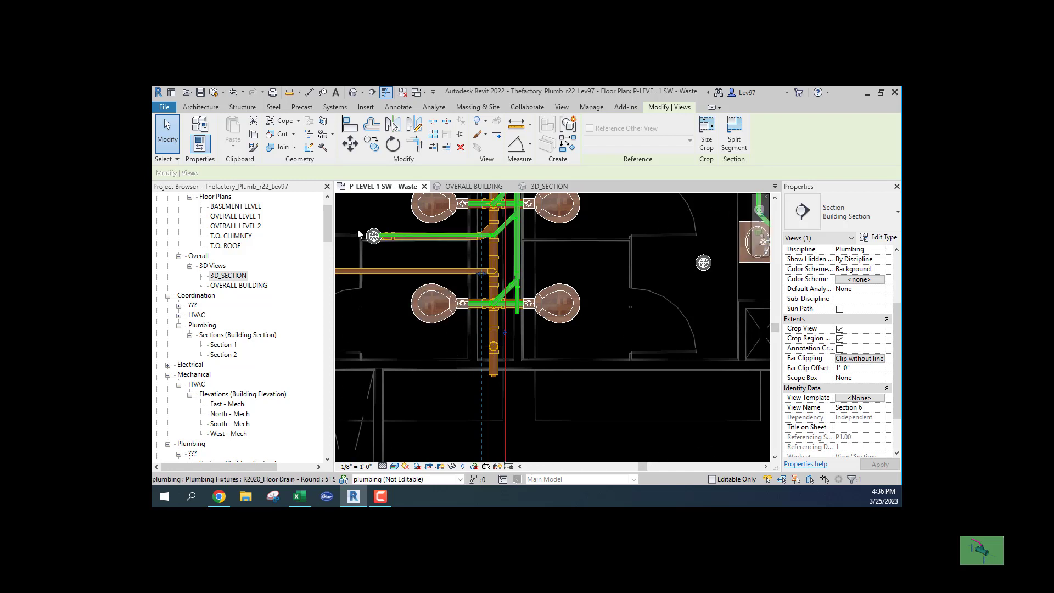
- Go to the Section 6 view and examine the waste mains and risers on both floors
right_click(680, 397)
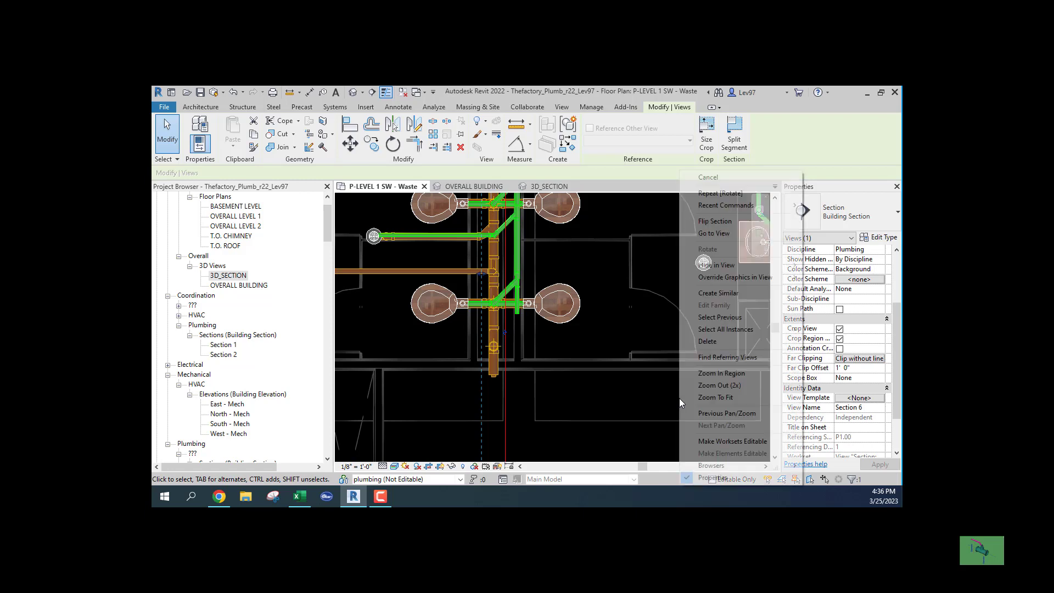
click(718, 235)
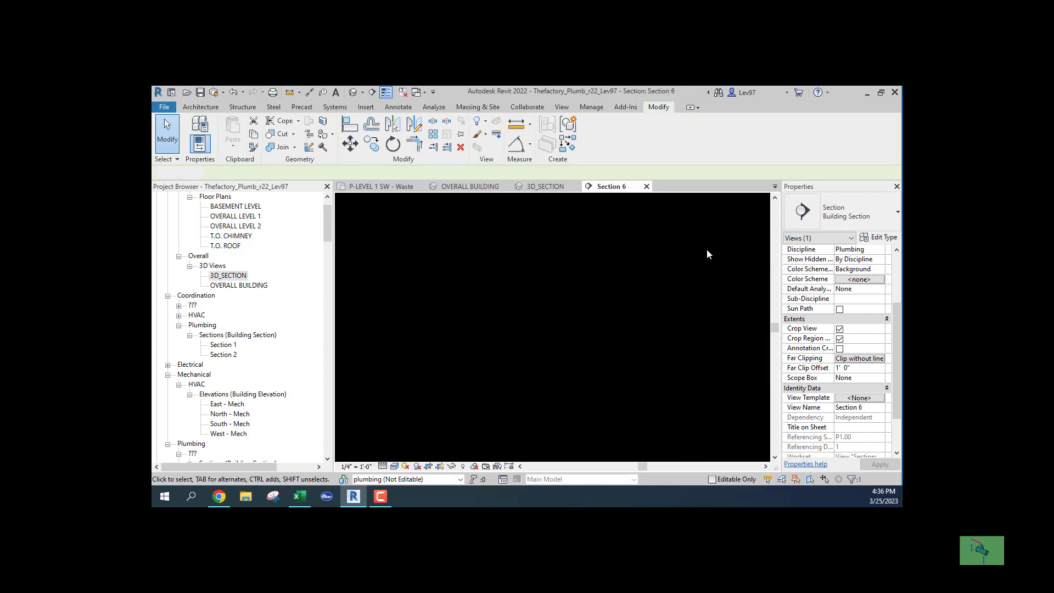
scroll(489, 339, up, 7)
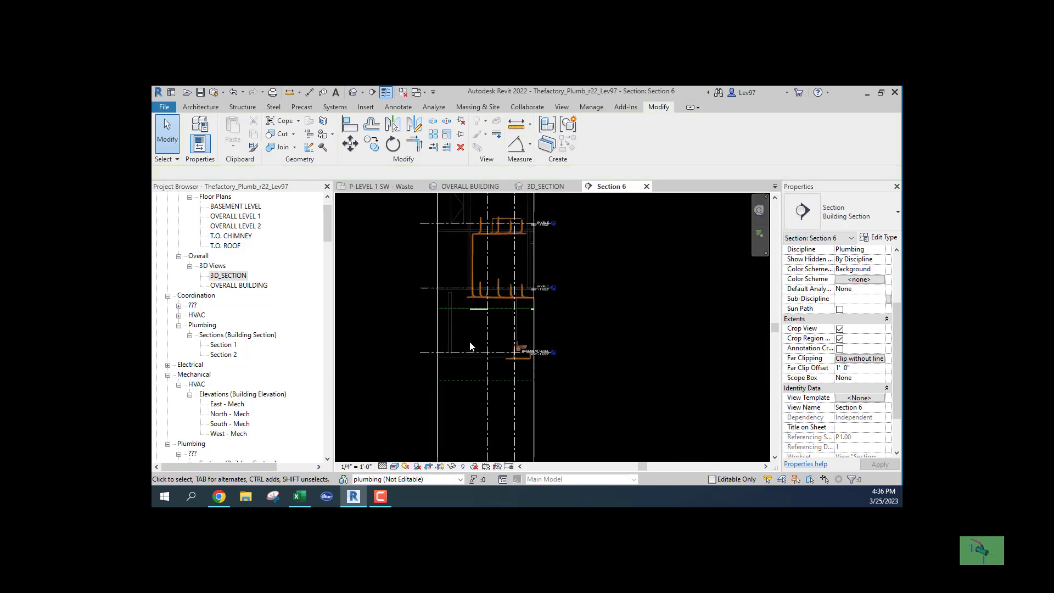
scroll(476, 336, up, 5)
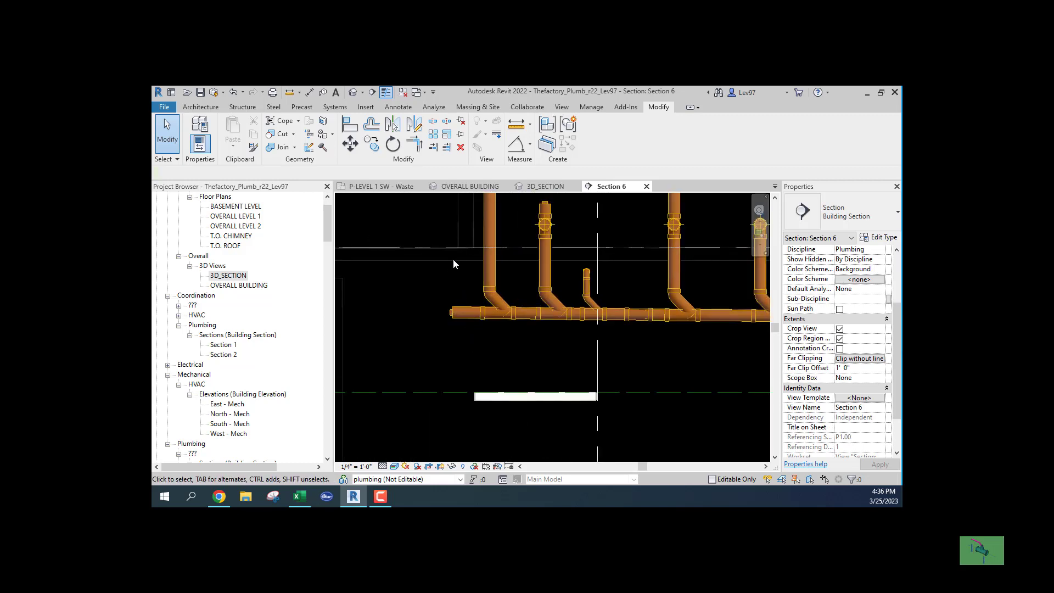
scroll(477, 313, down, 2)
middle_drag(455, 278, 475, 465)
middle_drag(469, 346, 468, 356)
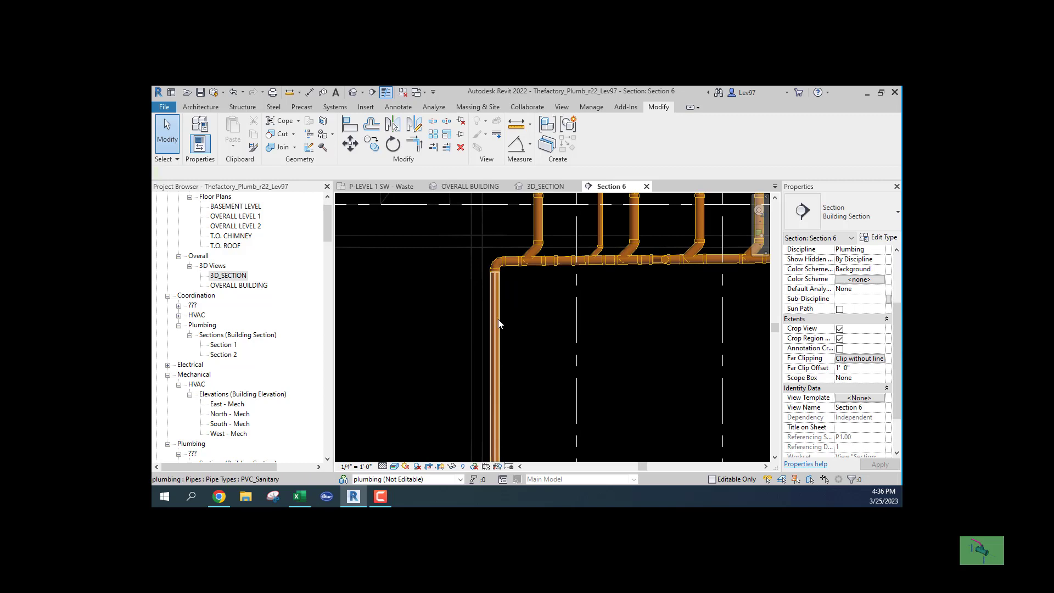
click(471, 341)
click(446, 342)
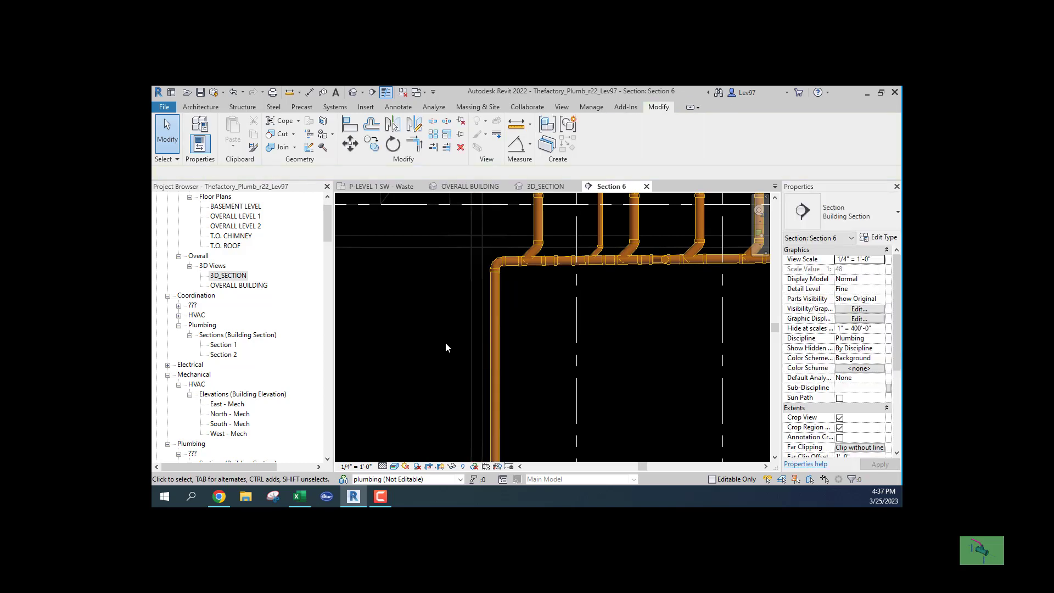
- Set the discipline of the Section 6 view to Coordination
scroll(503, 358, down, 3)
middle_drag(503, 358, 600, 270)
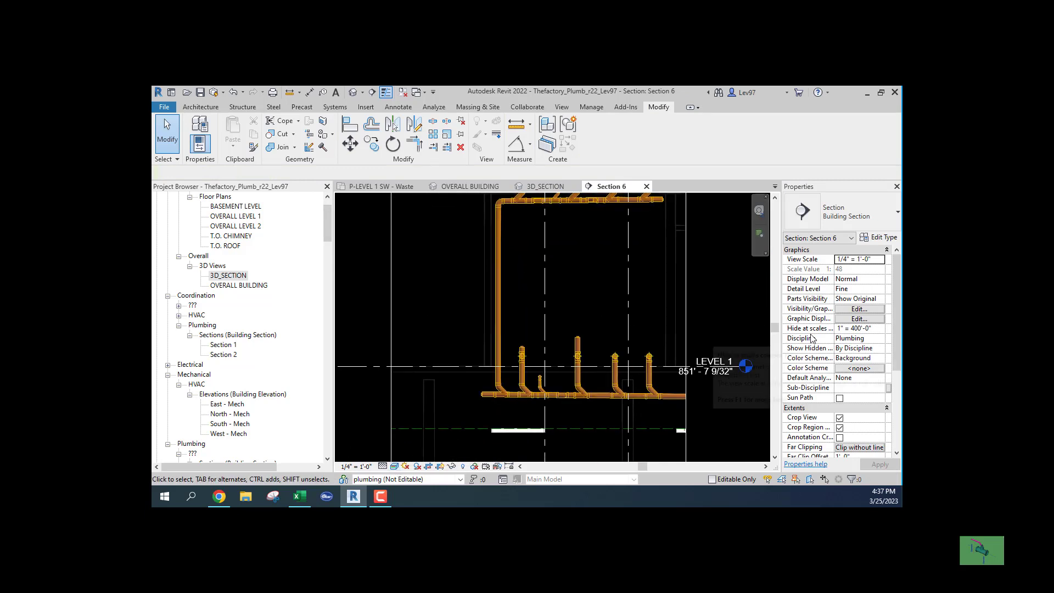
click(877, 338)
click(881, 340)
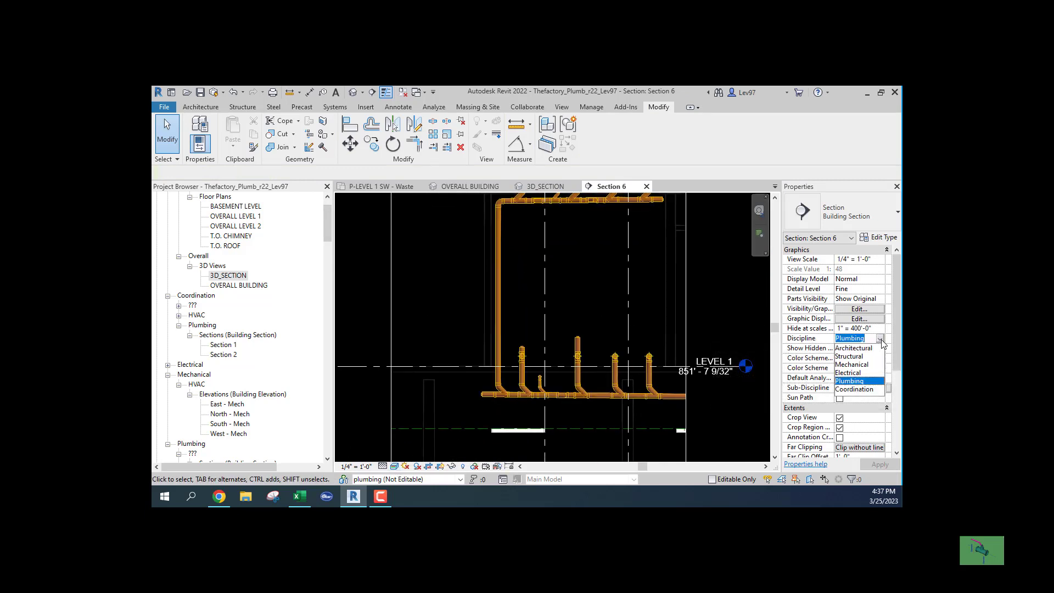
click(865, 391)
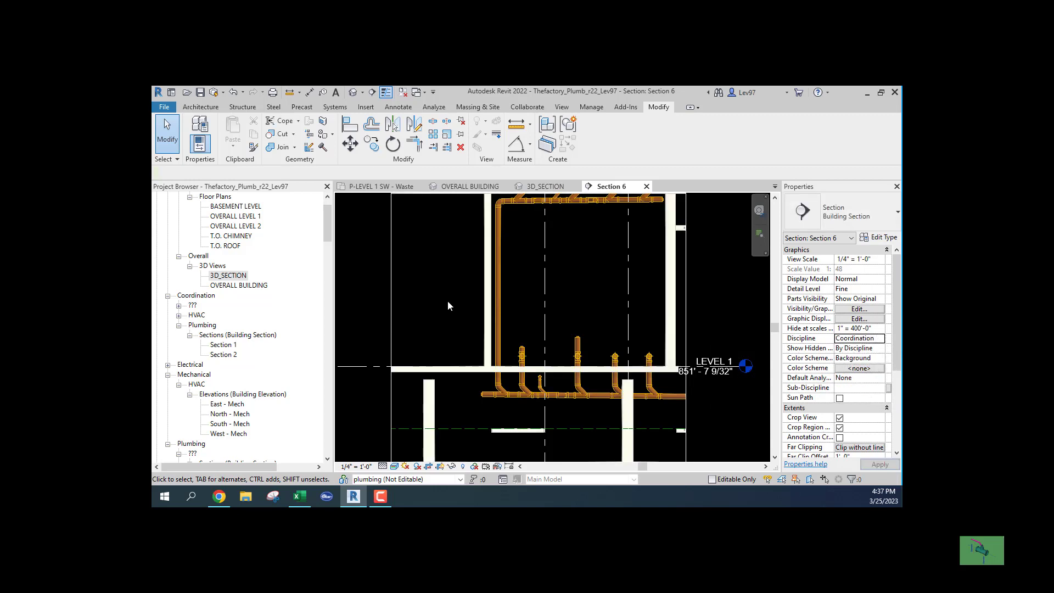
- Examine the waste main below Level 1 and select the linked basement wall that crosses it
middle_drag(455, 305, 536, 282)
middle_drag(505, 360, 513, 293)
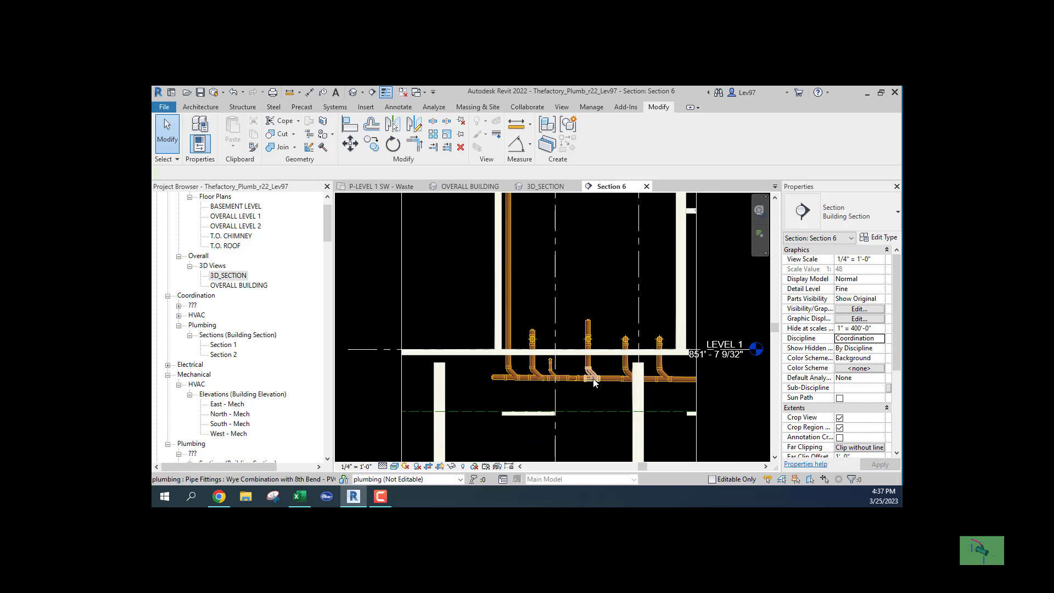
middle_drag(619, 384, 469, 335)
scroll(536, 334, up, 2)
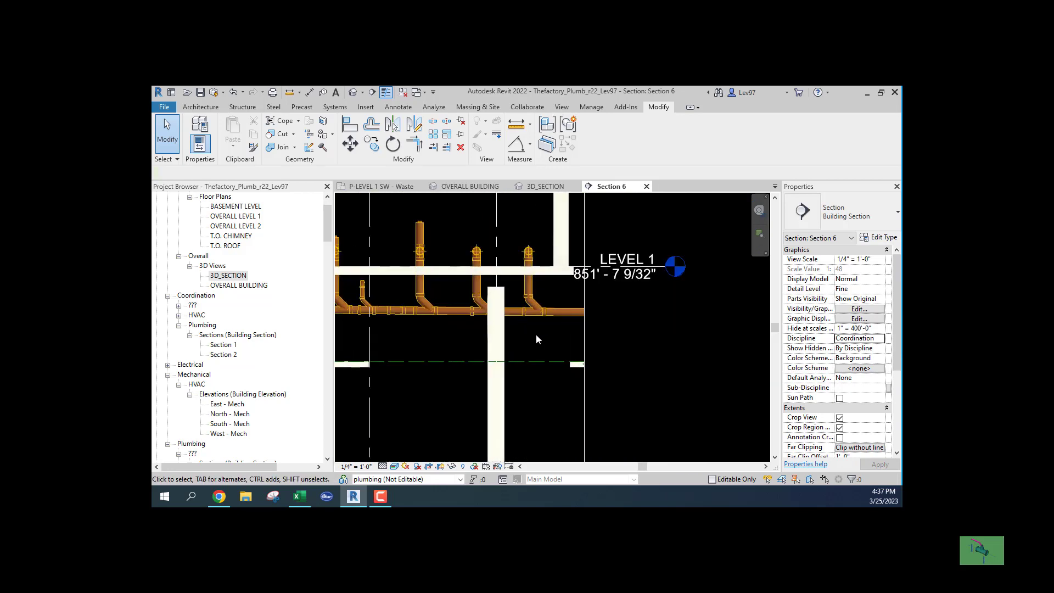
click(496, 351)
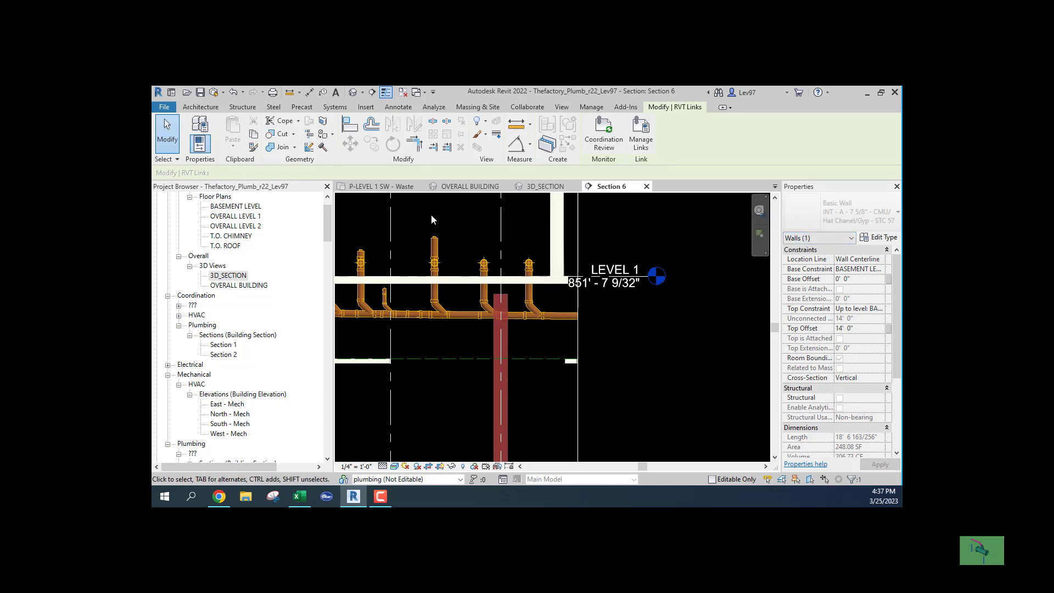
- Check the other open views and, in Section 6, select the 4" waste main segment that meets the basement wall
click(462, 186)
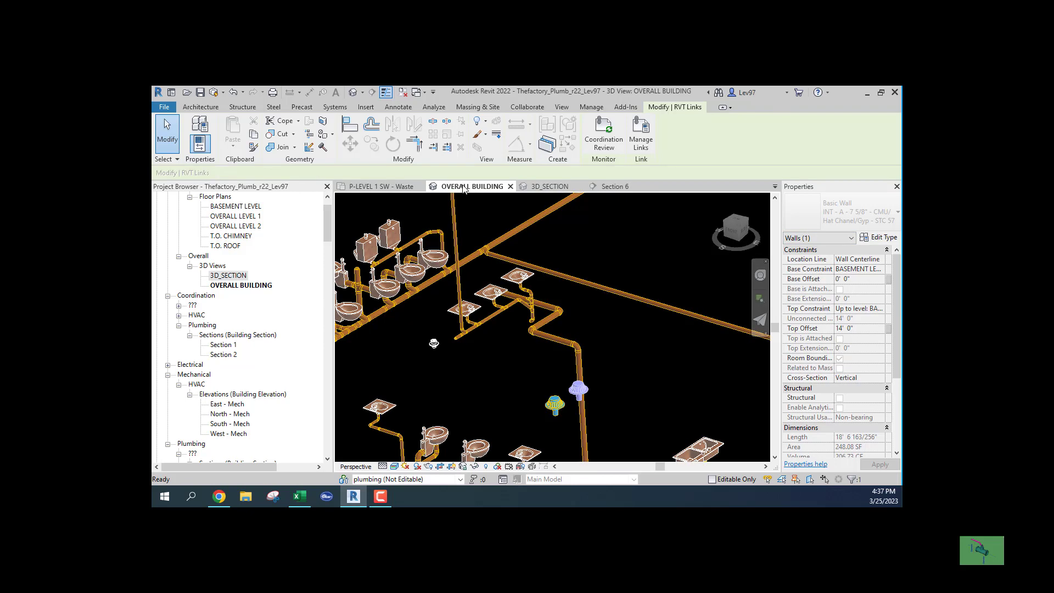
click(384, 186)
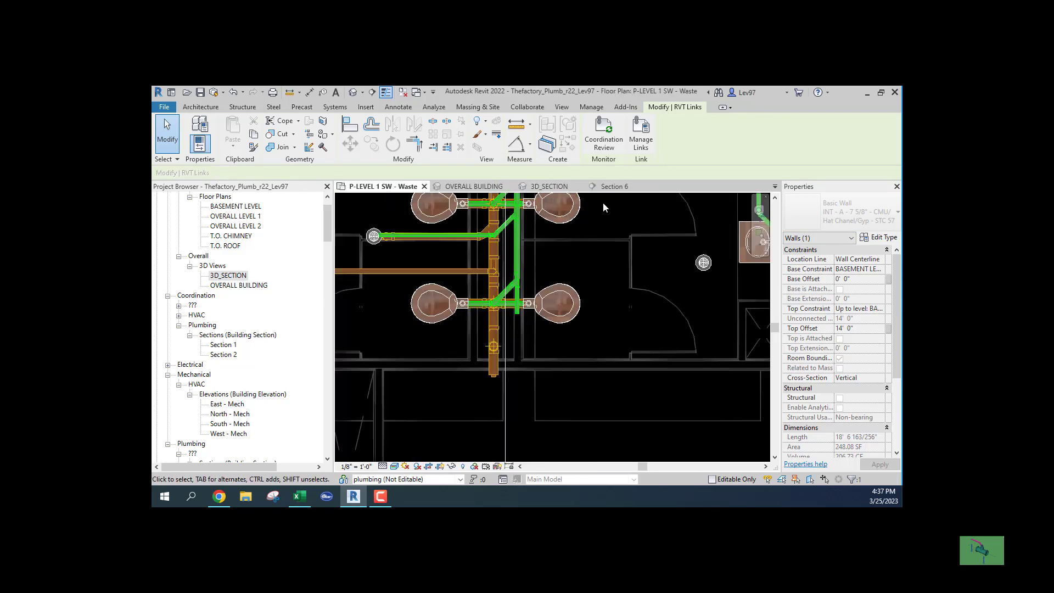
click(613, 187)
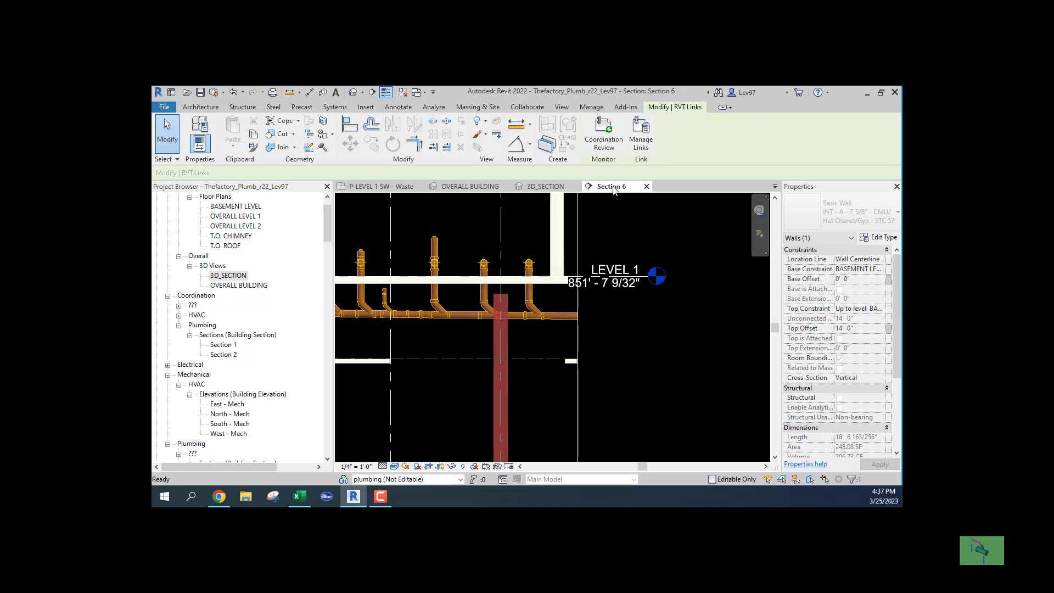
click(516, 317)
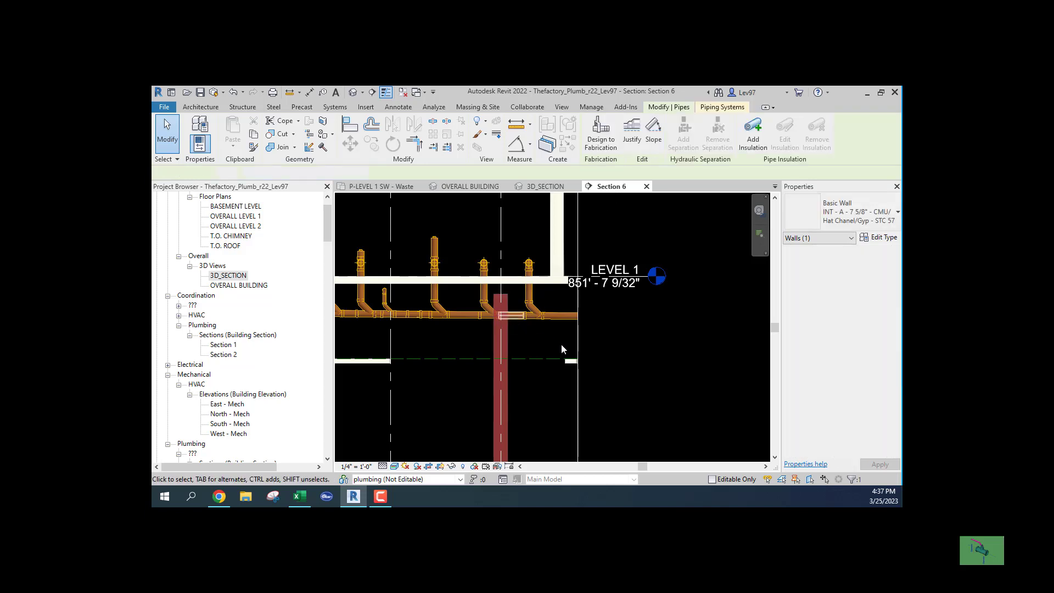
- Switch to the 3D_SECTION view and orient it to Section 6
click(534, 188)
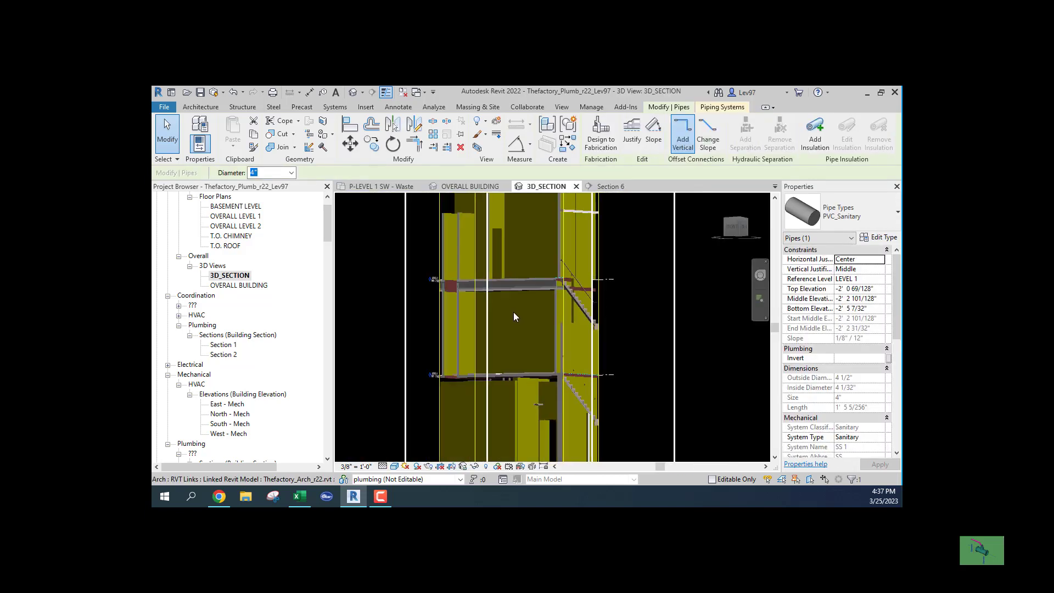
scroll(513, 312, down, 4)
middle_drag(643, 295, 603, 338)
right_click(731, 227)
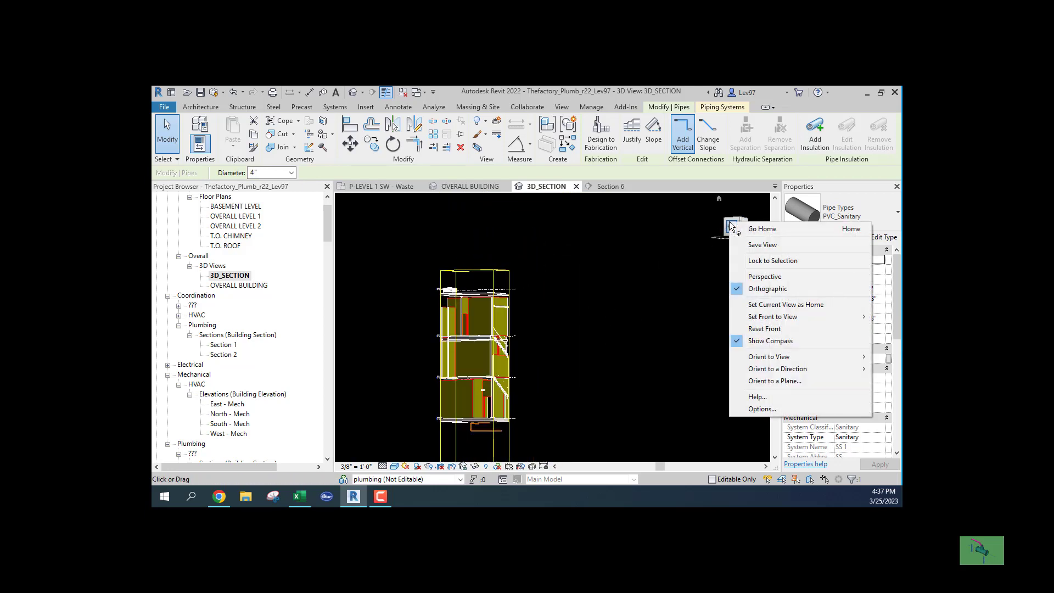
mouse_move(769, 358)
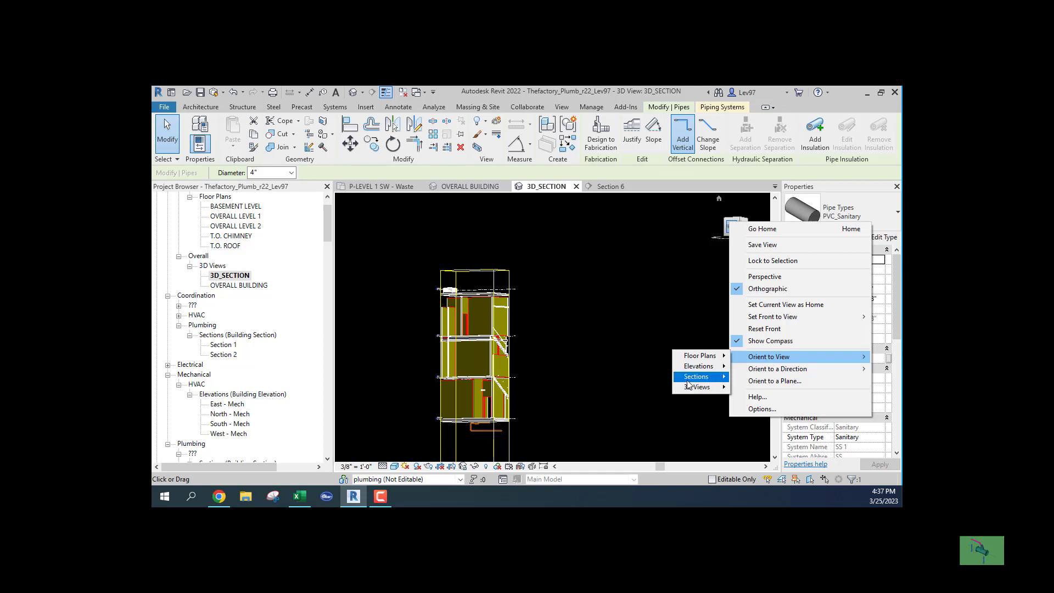
mouse_move(695, 379)
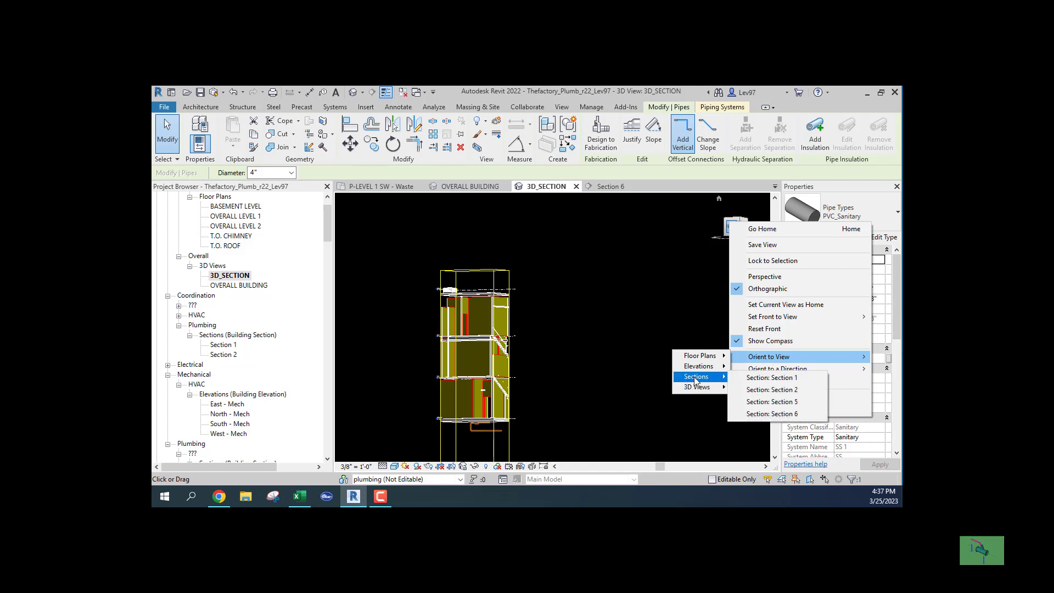
click(781, 414)
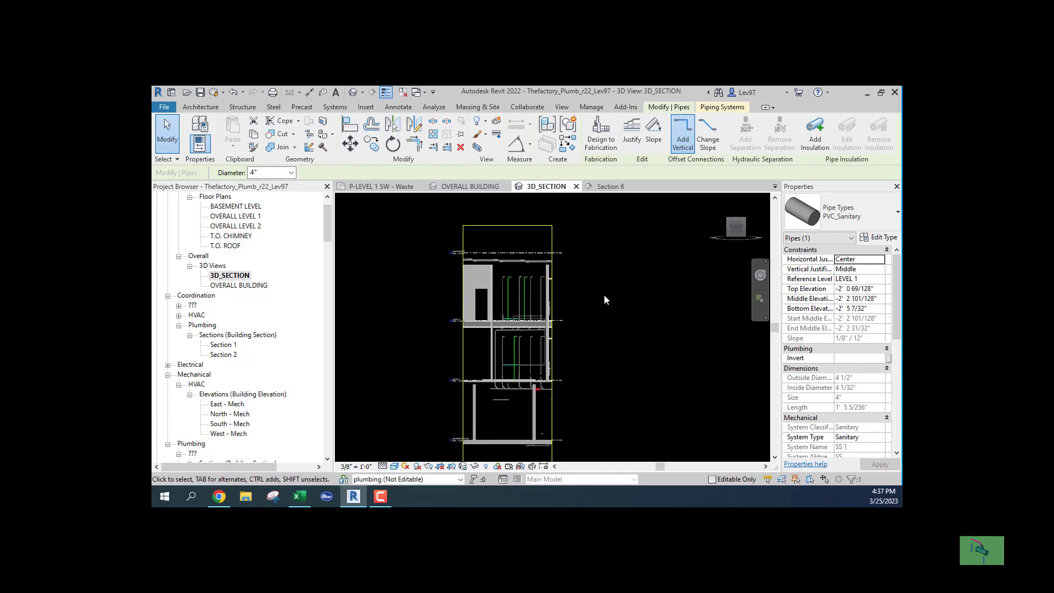
- Examine in 3D where the selected waste pipe meets the basement wall below Level 1
scroll(591, 371, up, 5)
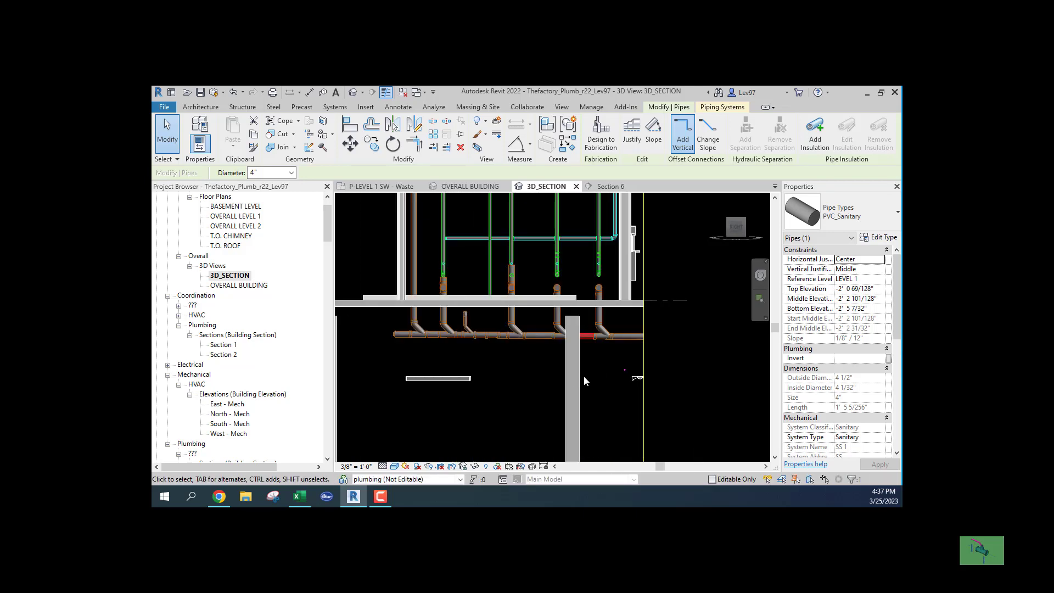
shift+middle_drag(584, 385, 584, 433)
shift+middle_drag(590, 372, 478, 404)
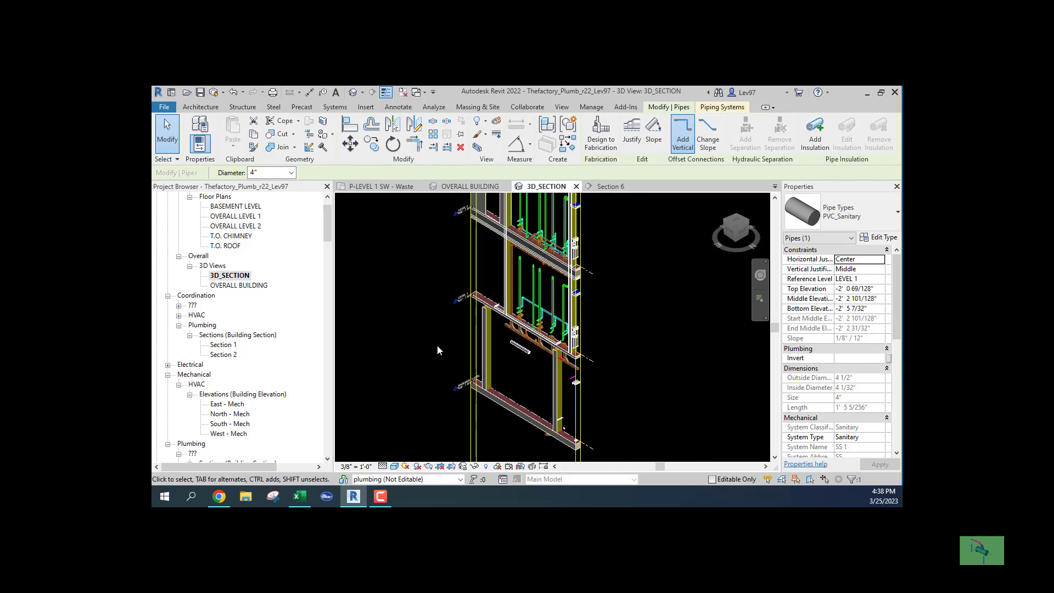
- Try a different section box depth and examine in 3D where the waste main meets the basement wall
click(472, 357)
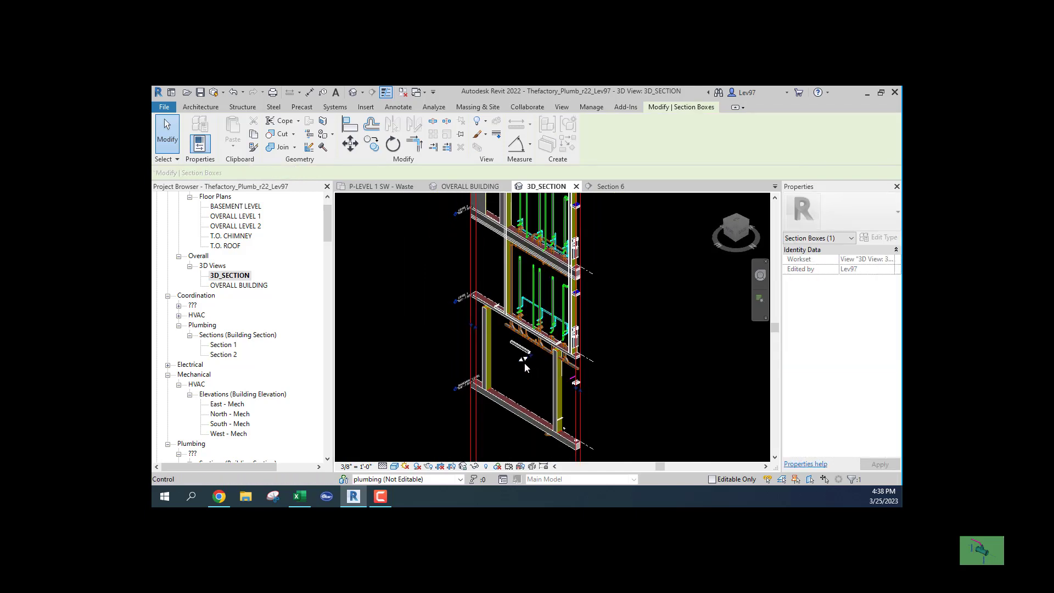
drag(516, 364, 501, 382)
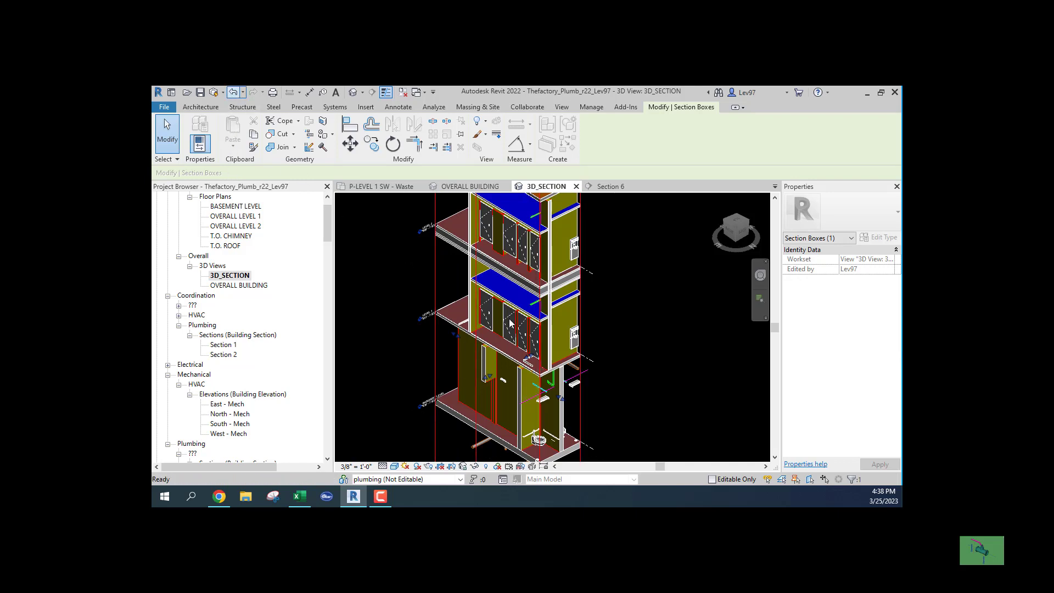
scroll(543, 362, up, 6)
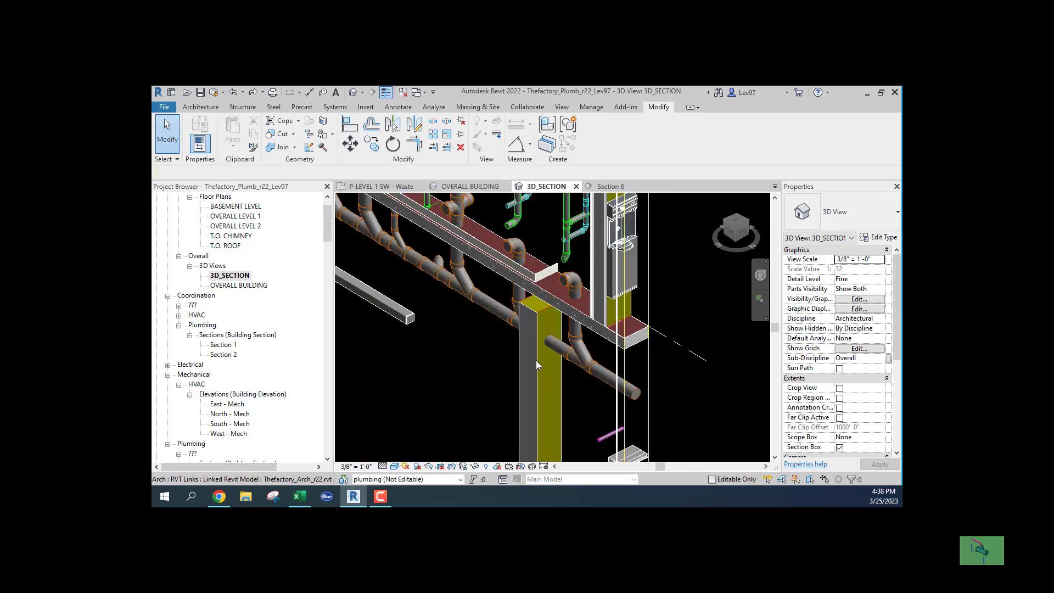
shift+middle_drag(535, 363, 584, 354)
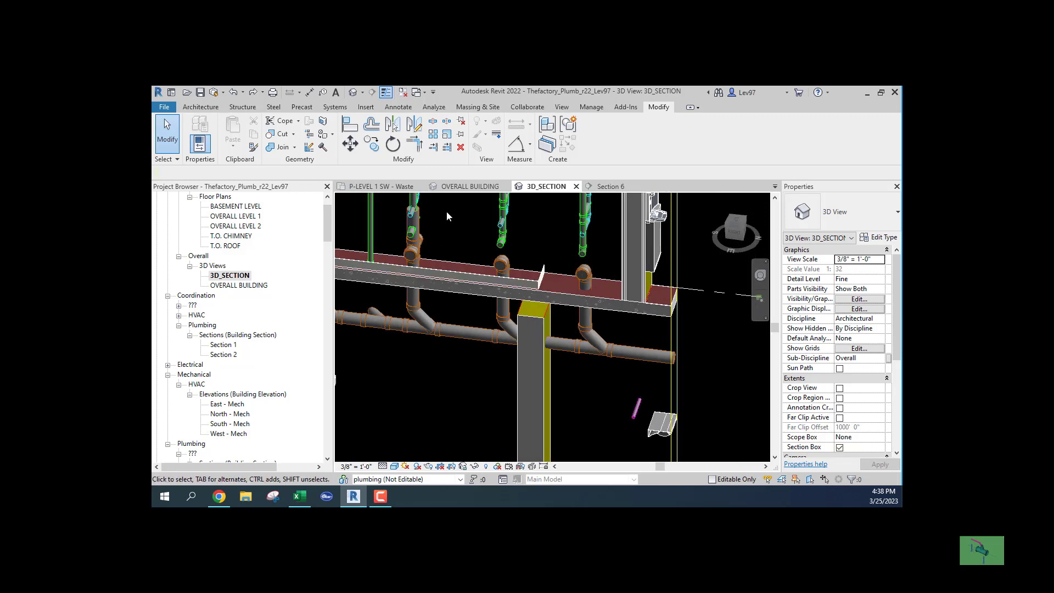
- Compare the waste main in the P-LEVEL 1 SW - Waste plan with its basement wall crossing in 3D_SECTION
click(377, 188)
middle_drag(437, 368, 425, 417)
middle_drag(448, 247, 474, 411)
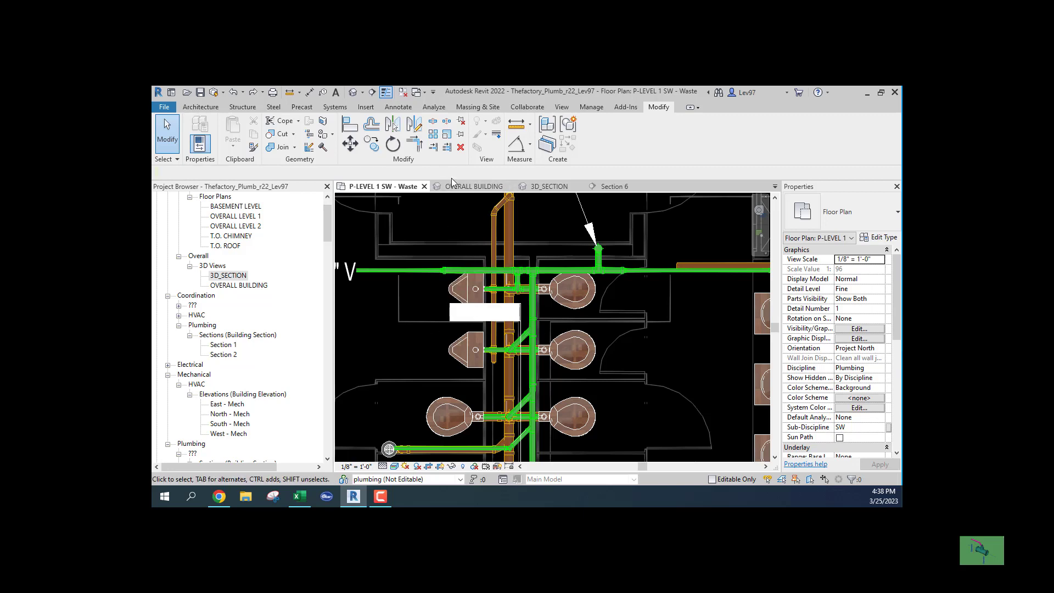
click(540, 190)
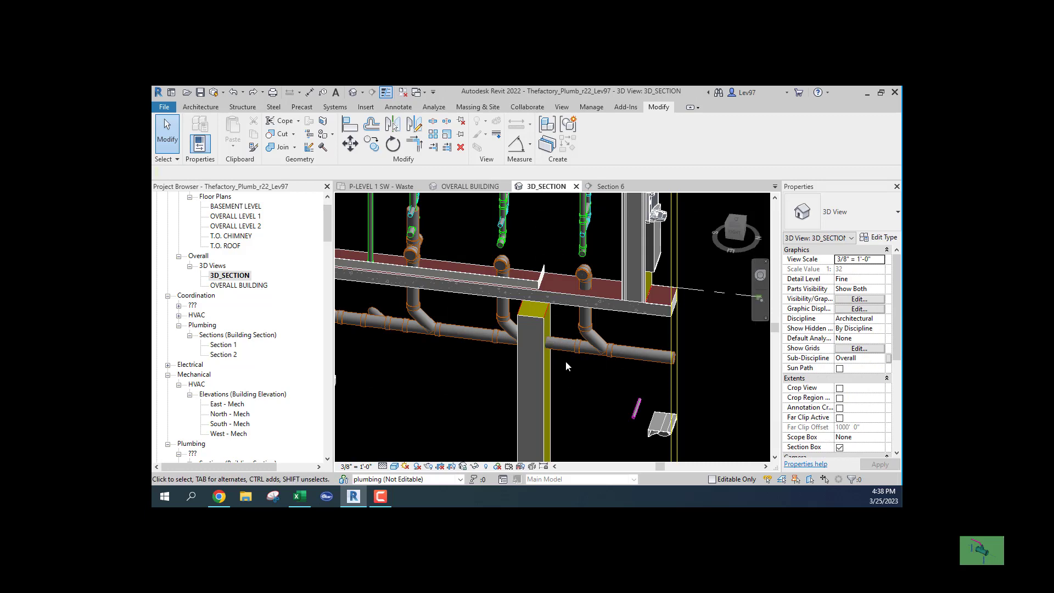
mouse_move(566, 360)
shift+middle_down()
mouse_move(572, 369)
mouse_move(505, 339)
mouse_move(559, 357)
shift+middle_up()
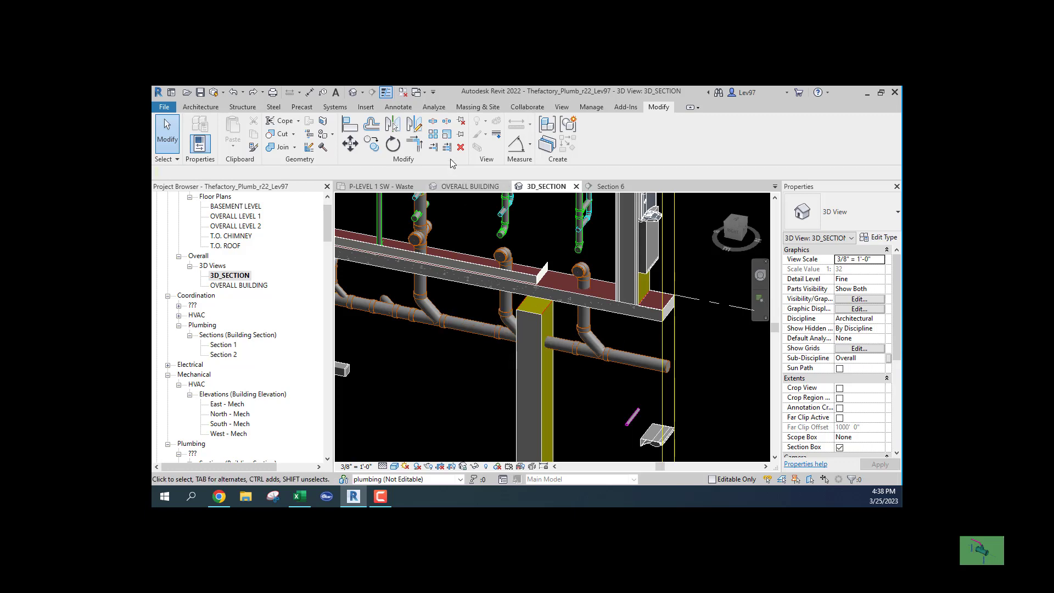
- In the P-LEVEL 1 SW - Waste plan, convert the 4" waste elbow beside keynote 3 into a tee
click(384, 187)
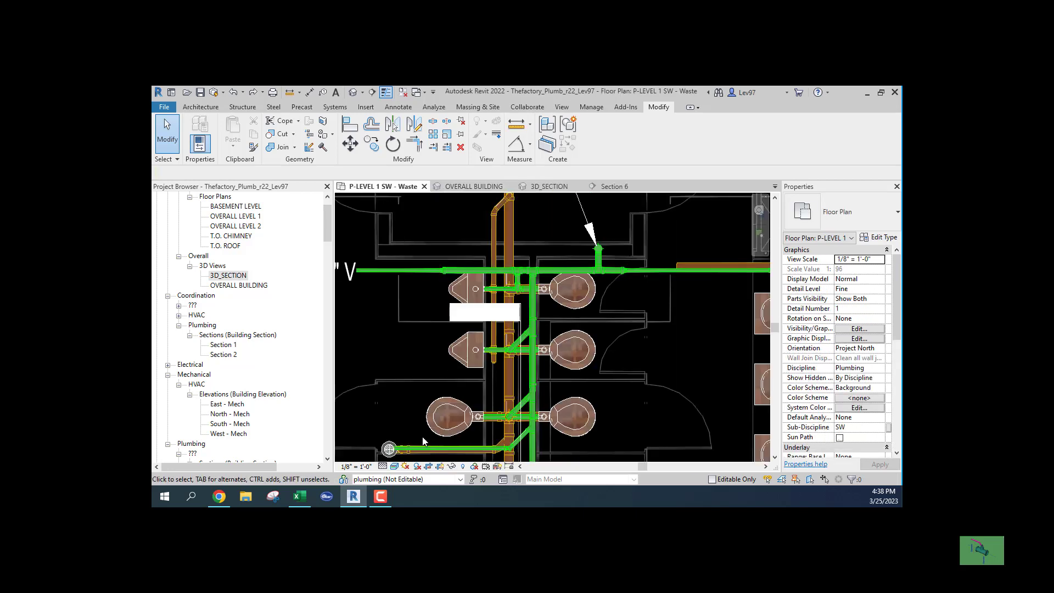
scroll(374, 286, down, 3)
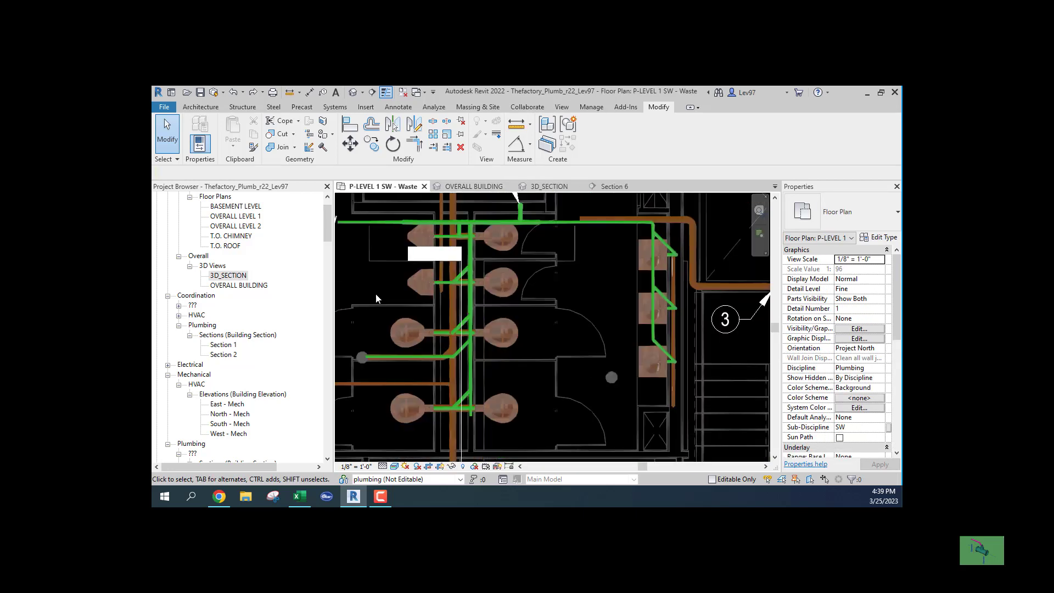
middle_drag(515, 374, 445, 351)
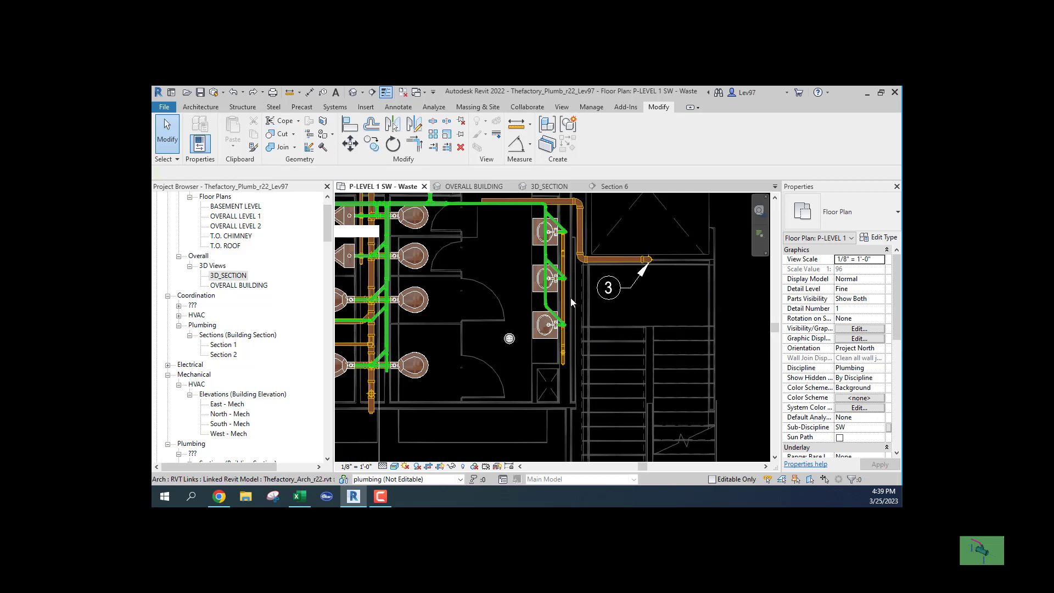
click(577, 268)
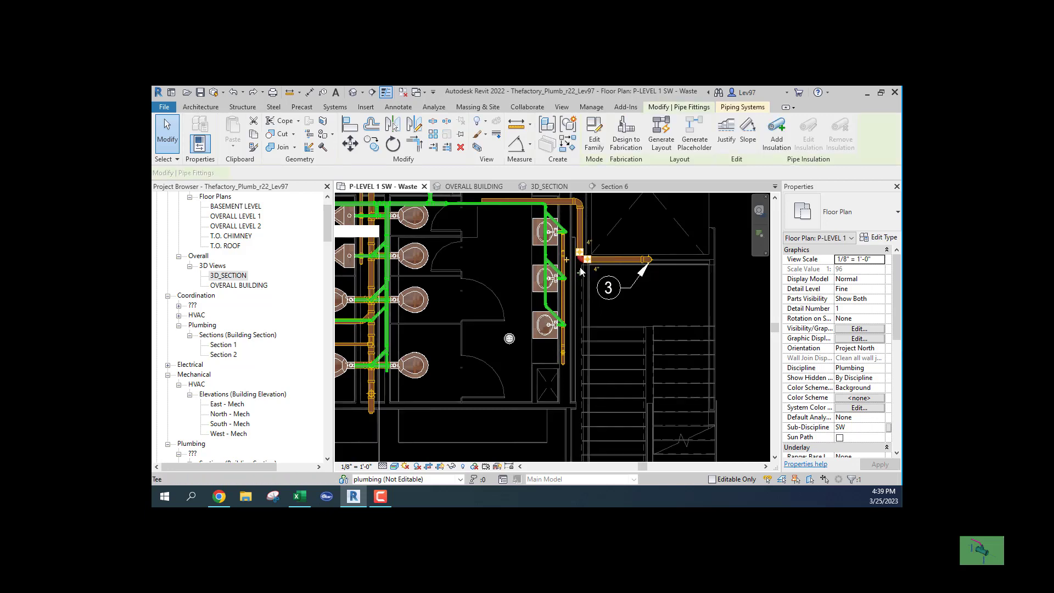
scroll(577, 267, up, 5)
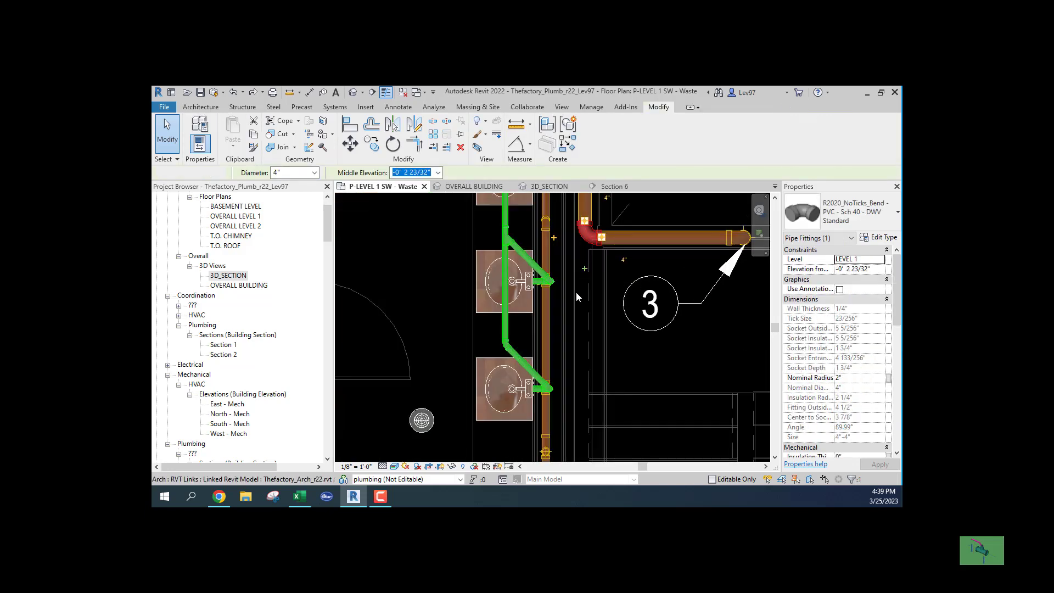
click(584, 269)
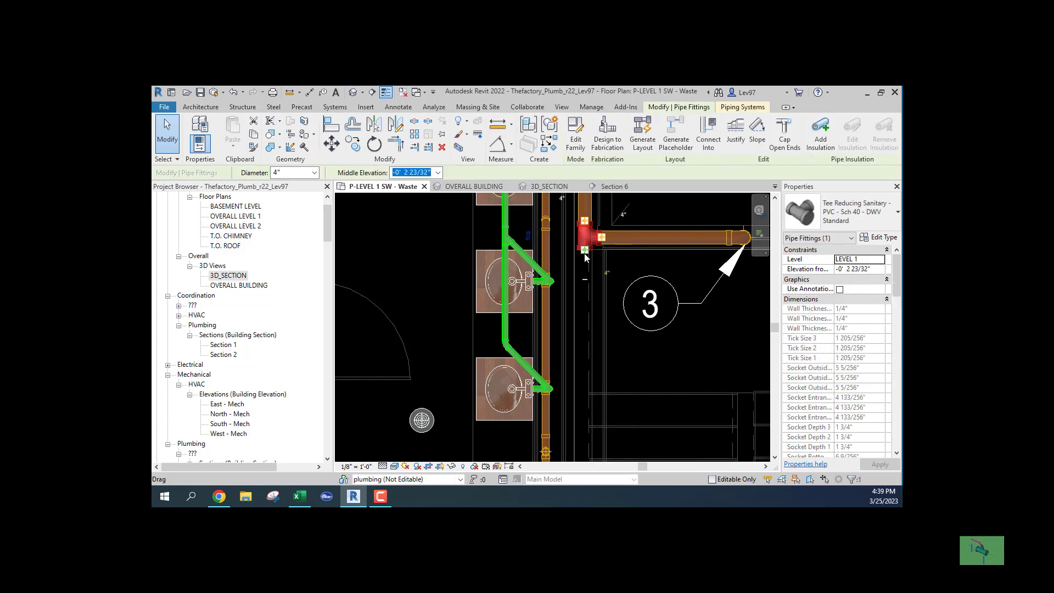
- Draw a 4" sanitary pipe about 5'-7" long from the tee's open end beside the lavatories, sloping up at 1/8" / 12"
right_click(583, 267)
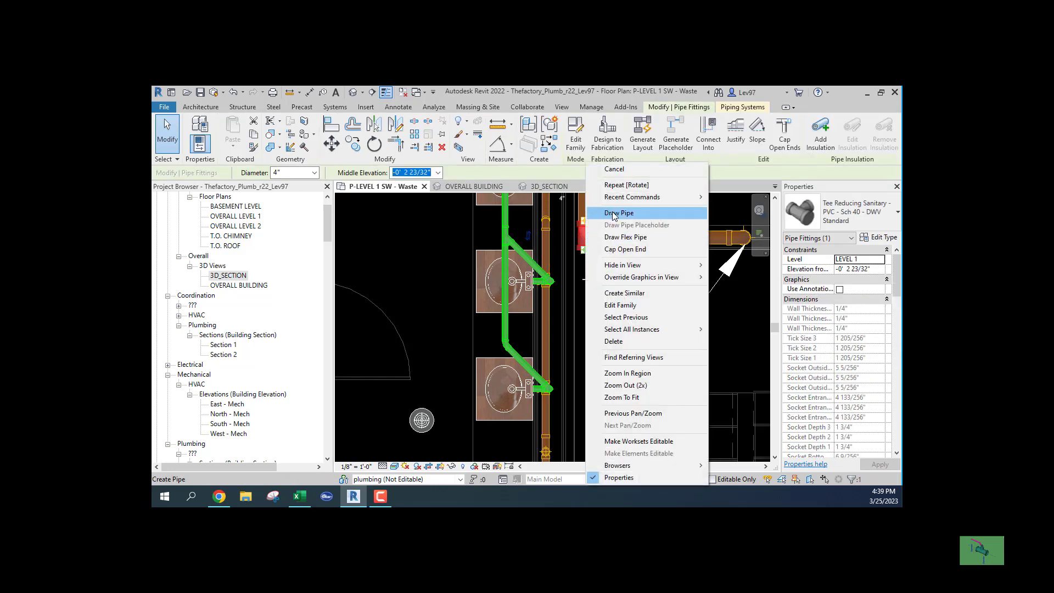
click(614, 214)
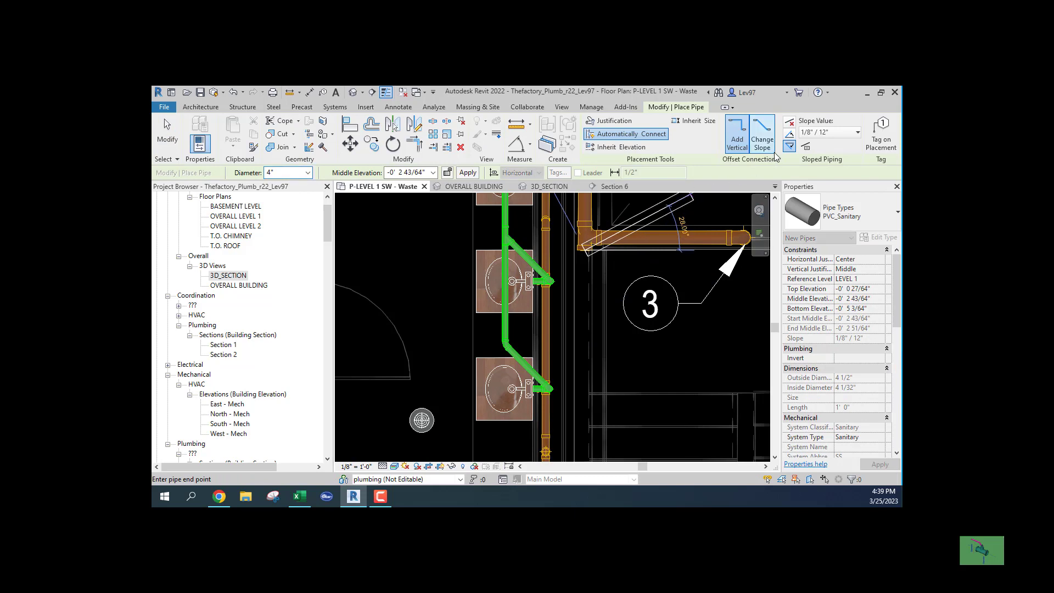
click(791, 138)
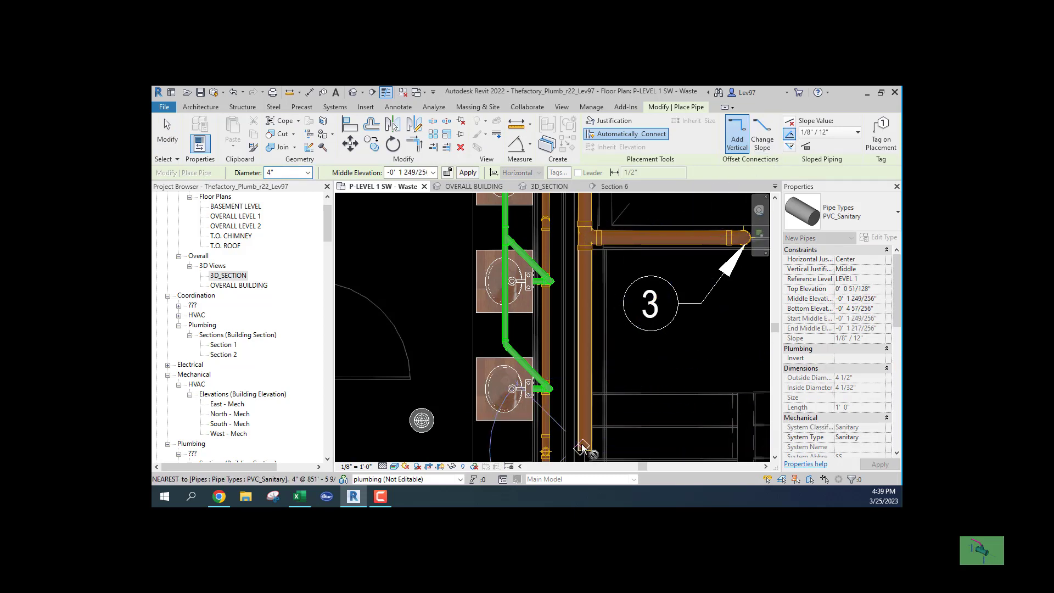
middle_drag(583, 447, 570, 335)
key(Escape)
key(Escape)
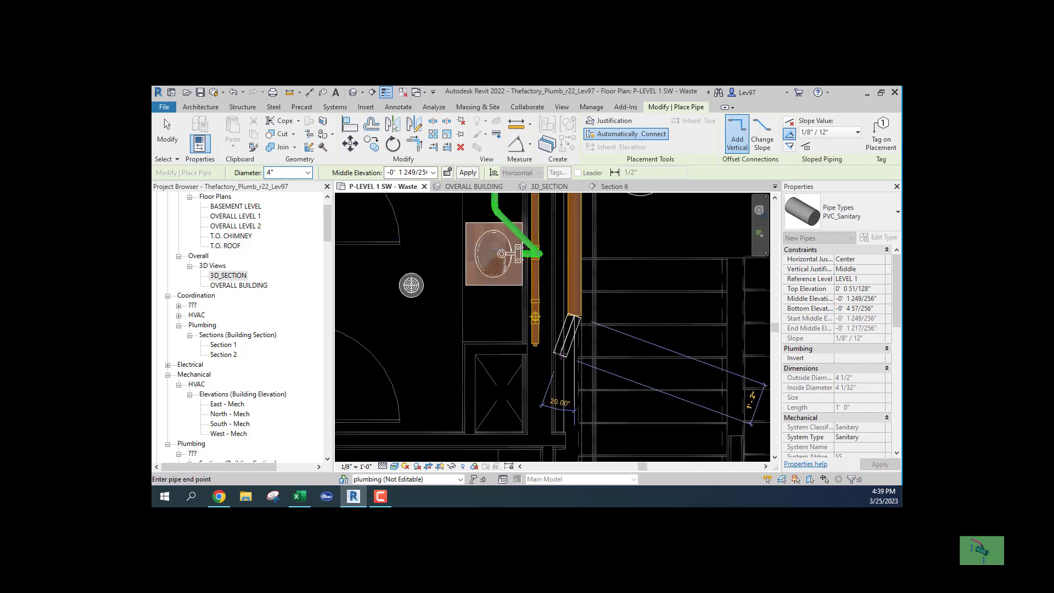
middle_drag(422, 408, 425, 305)
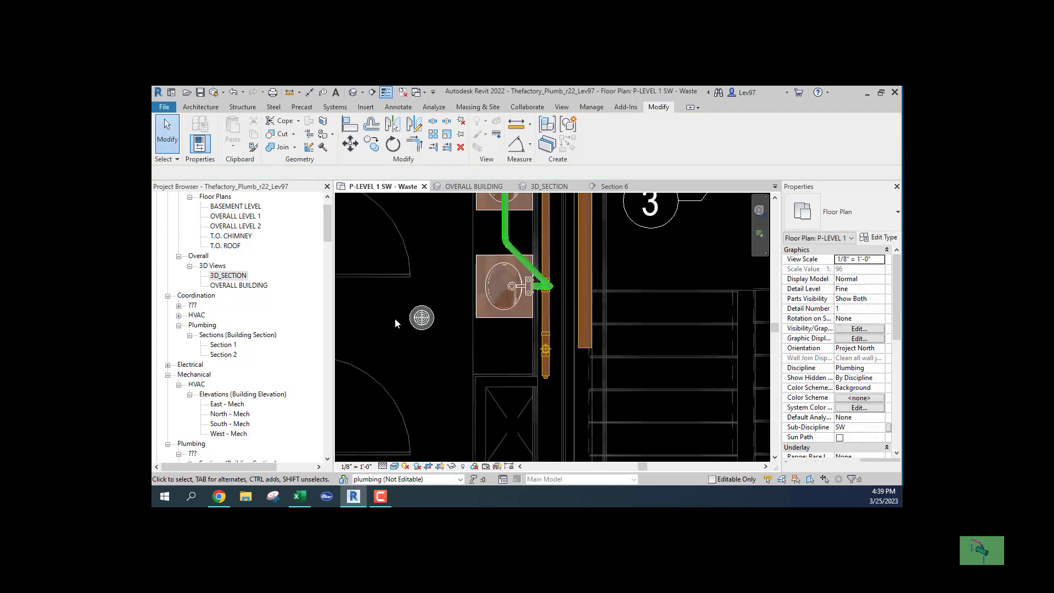
click(585, 309)
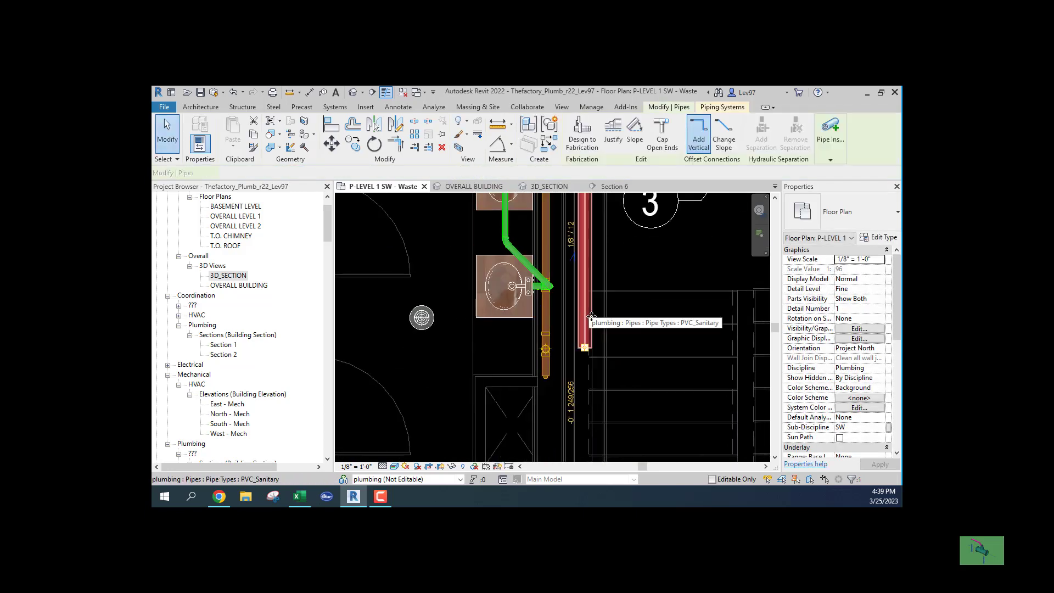
middle_drag(637, 280, 668, 387)
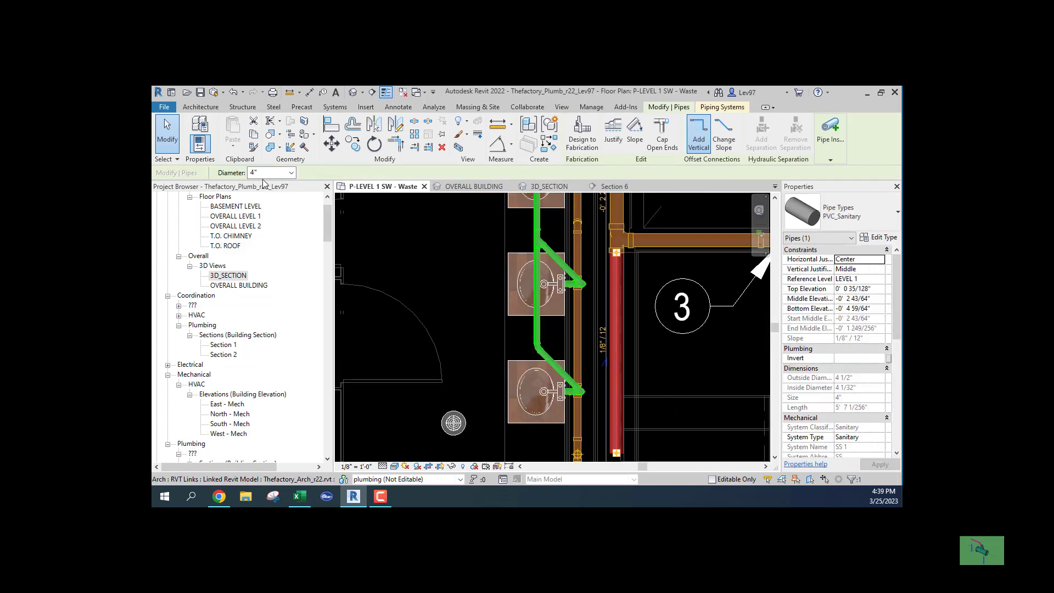
click(497, 327)
- Change the new tee's type to Wye Combination with 8th Bend - PVC - Sch 40 - DWV, Standard
middle_drag(624, 258, 578, 352)
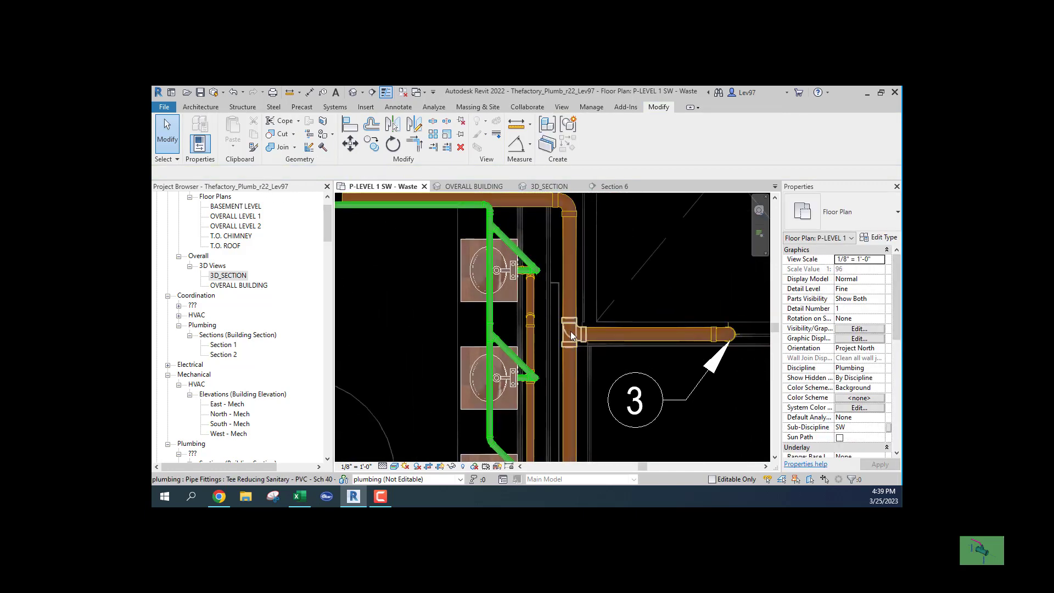
click(570, 331)
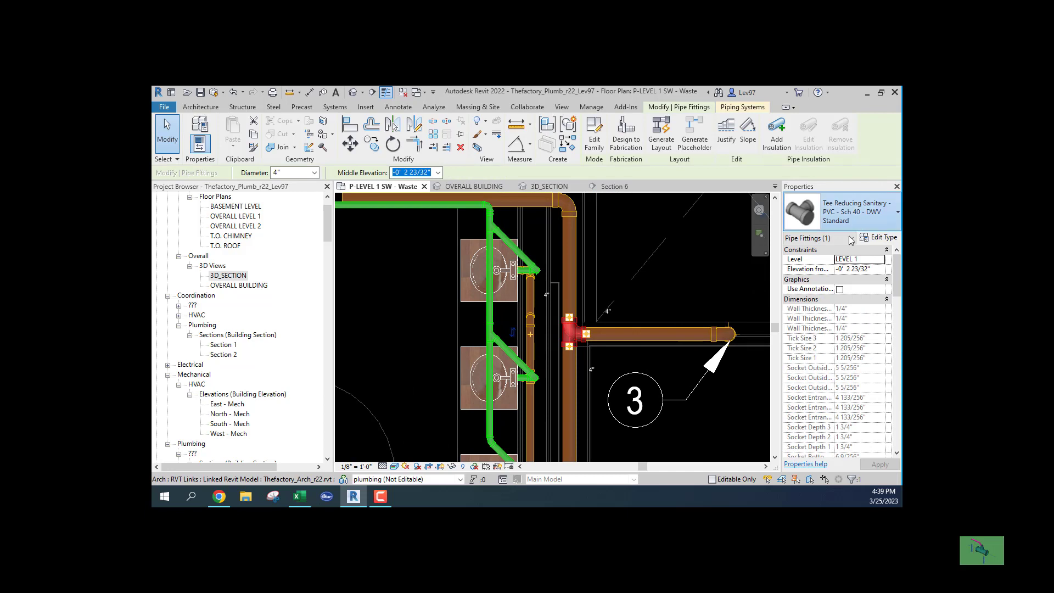
click(859, 216)
scroll(748, 356, down, 2)
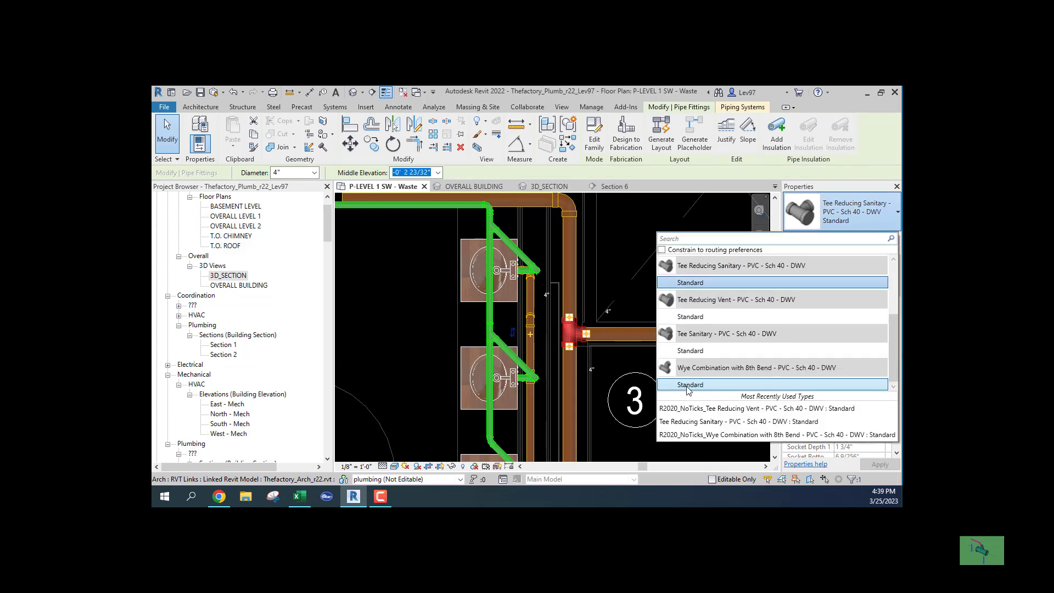
click(690, 385)
click(386, 333)
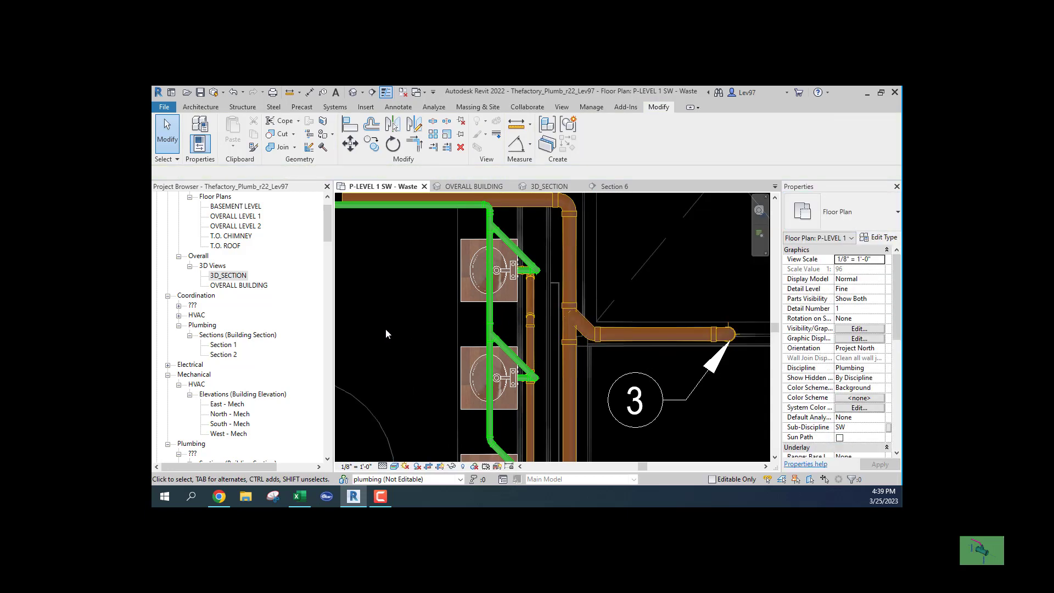
- Move the Section 6 line from the water closet chase to the open area in front of the lavatories
scroll(560, 294, down, 1)
middle_drag(560, 295, 631, 318)
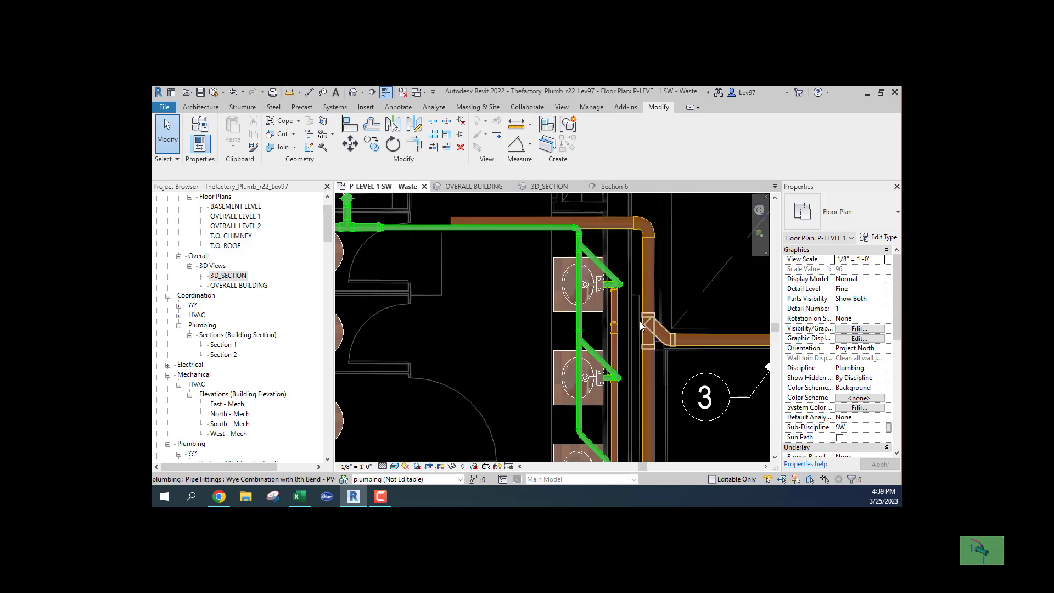
scroll(639, 321, down, 2)
middle_drag(620, 395, 631, 271)
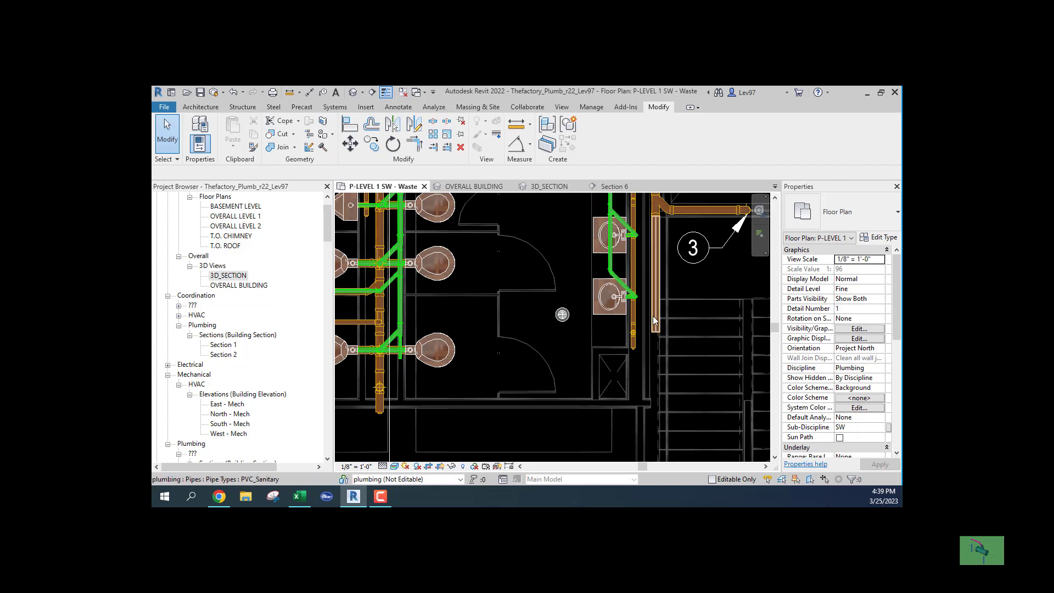
middle_drag(653, 315, 634, 342)
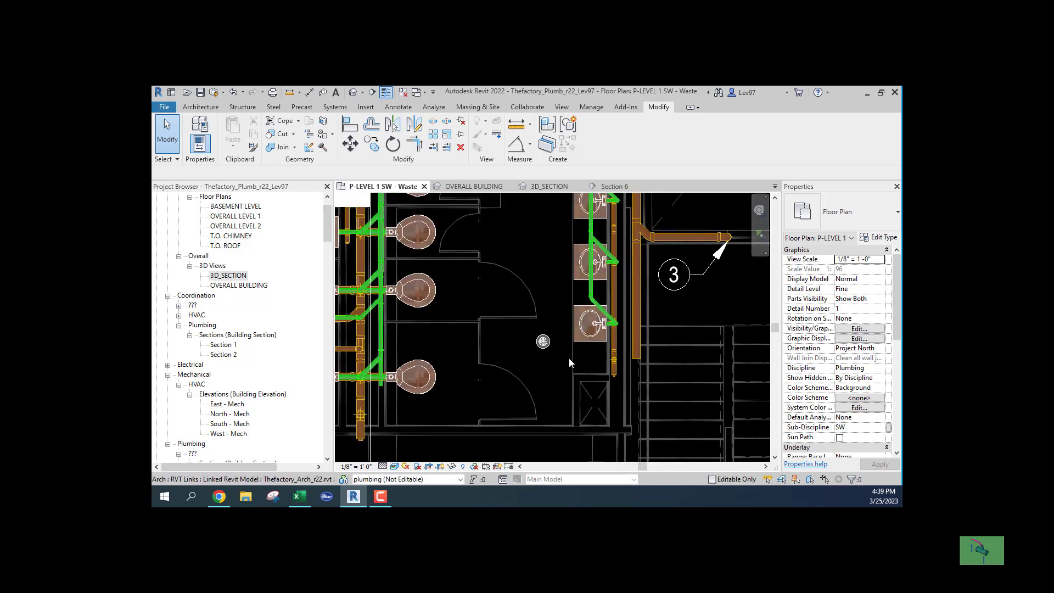
scroll(523, 343, down, 2)
scroll(520, 350, down, 1)
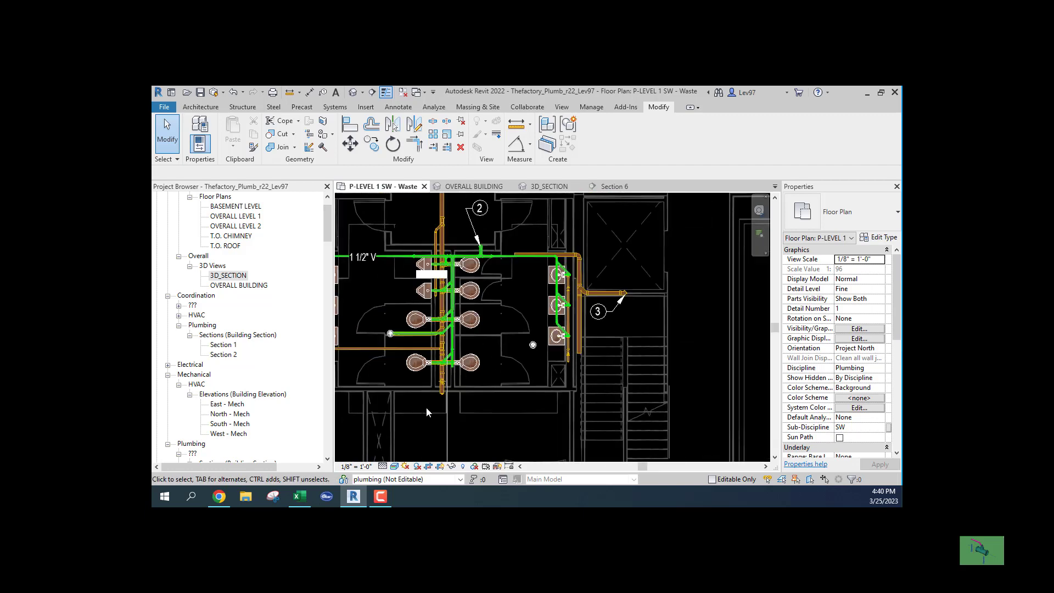
click(447, 428)
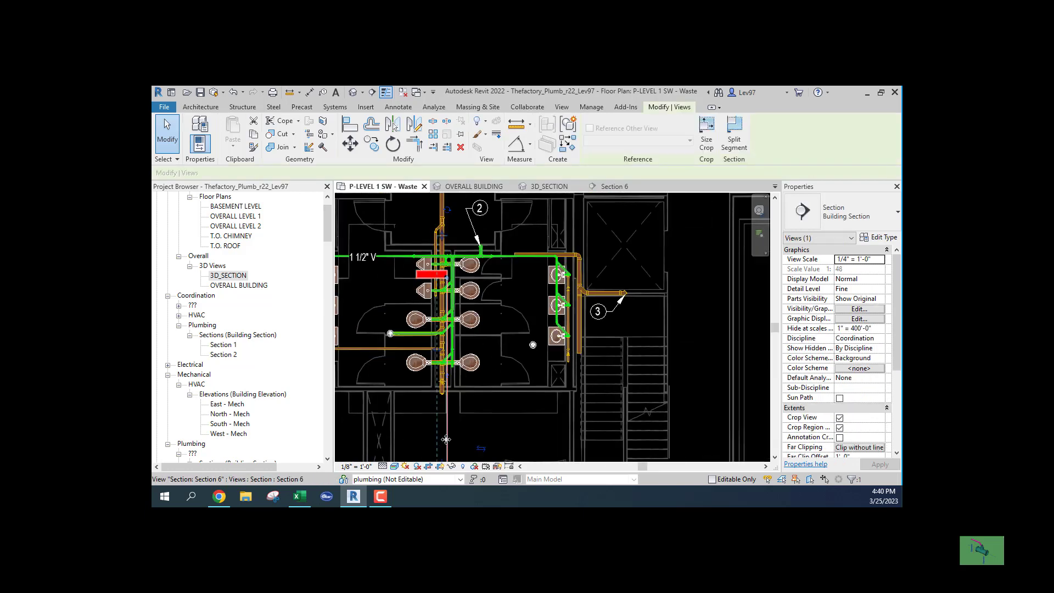
drag(446, 439, 537, 368)
scroll(528, 323, up, 2)
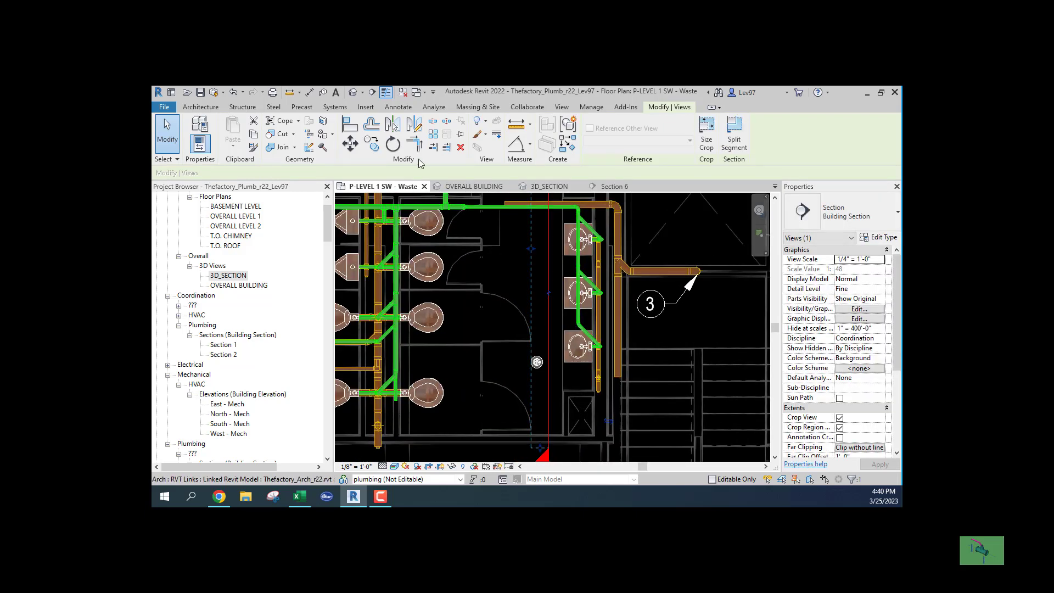
- Rotate Section 6 by 90° about a point on its line and shift it to cut across the new 4" waste pipe
click(393, 145)
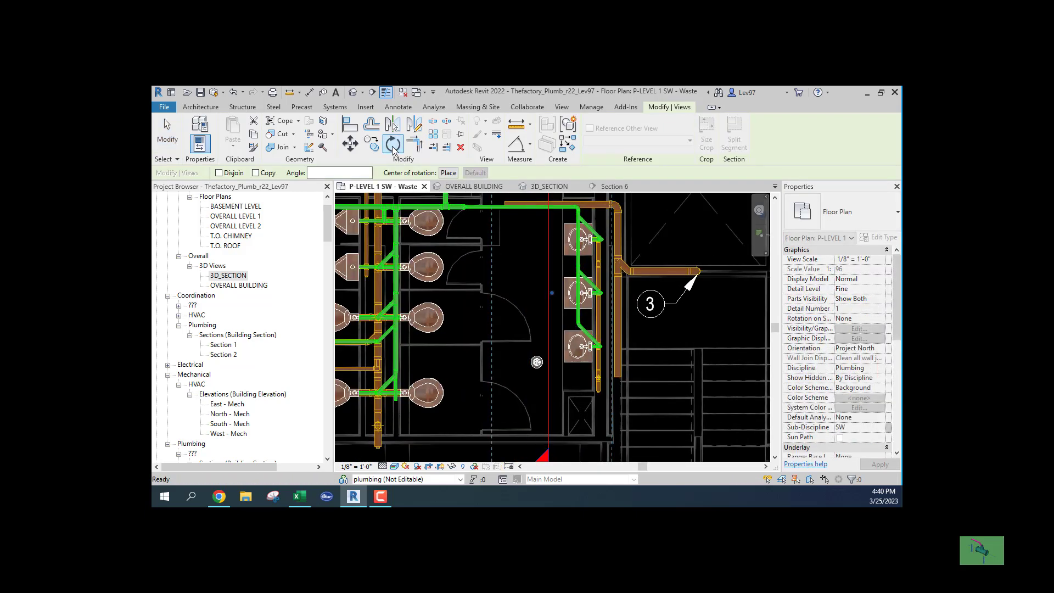
click(448, 172)
click(549, 386)
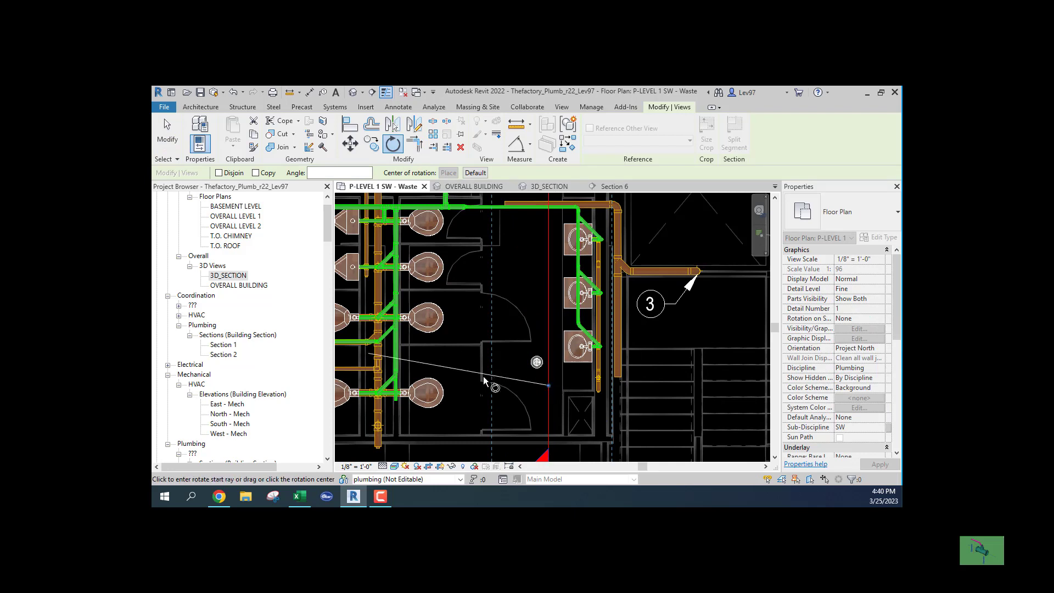
click(464, 386)
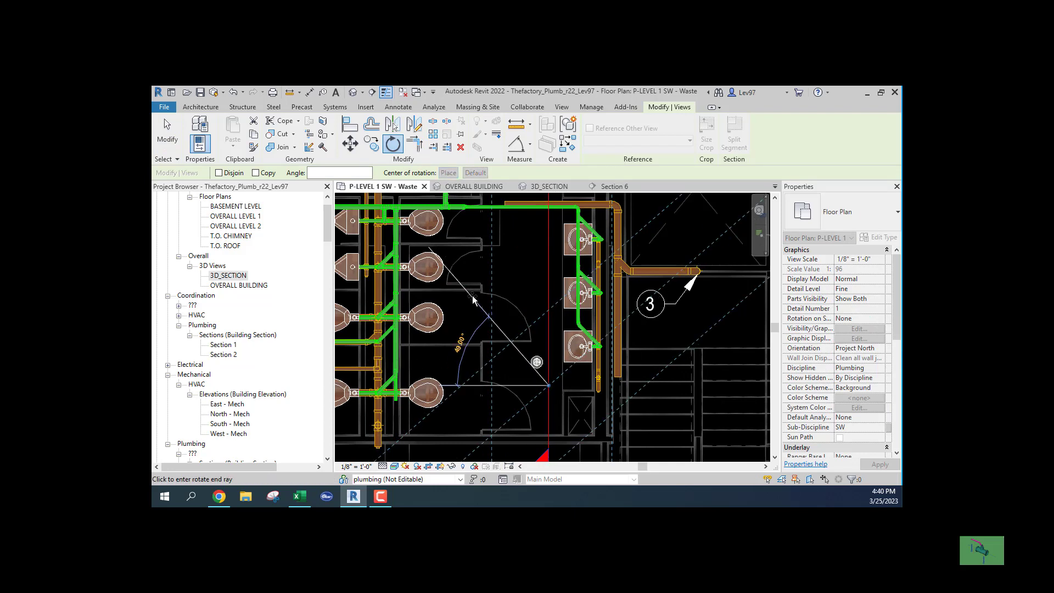
text(90)
key(Return)
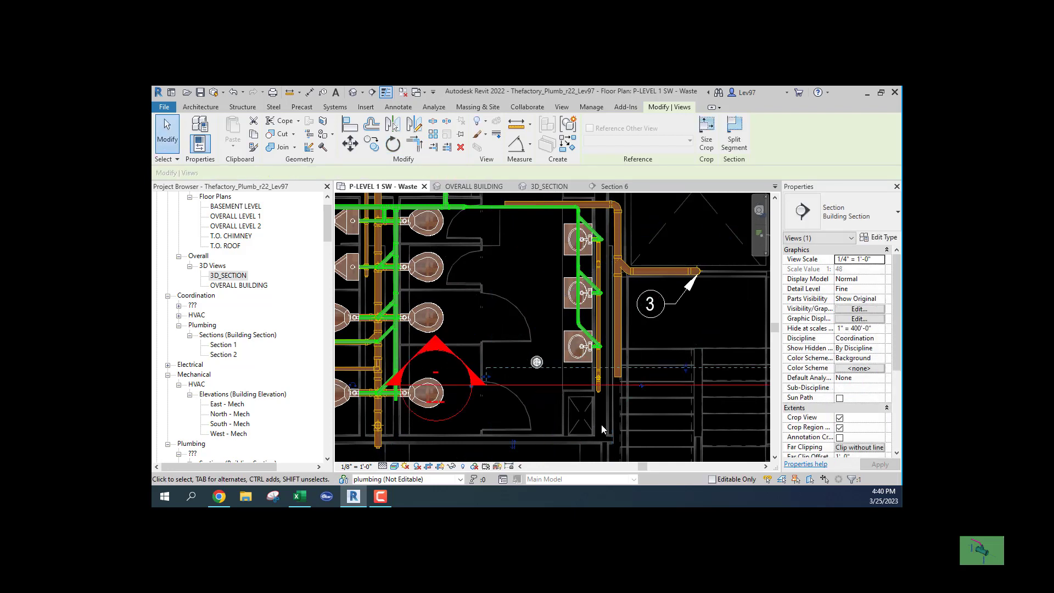
drag(544, 386, 528, 371)
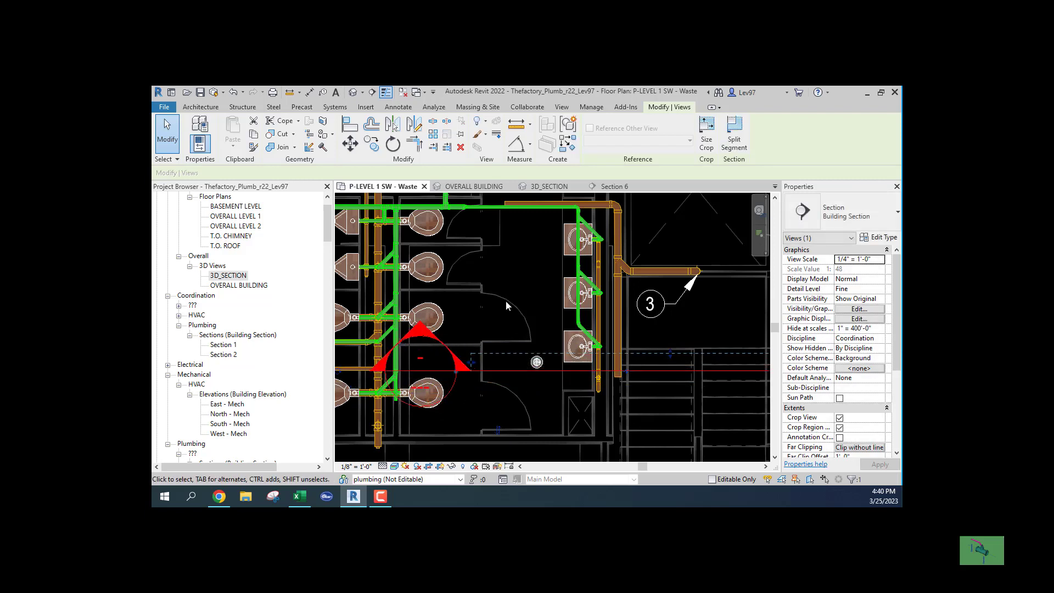
- Open the Section 6 view and set its discipline to Plumbing
click(614, 187)
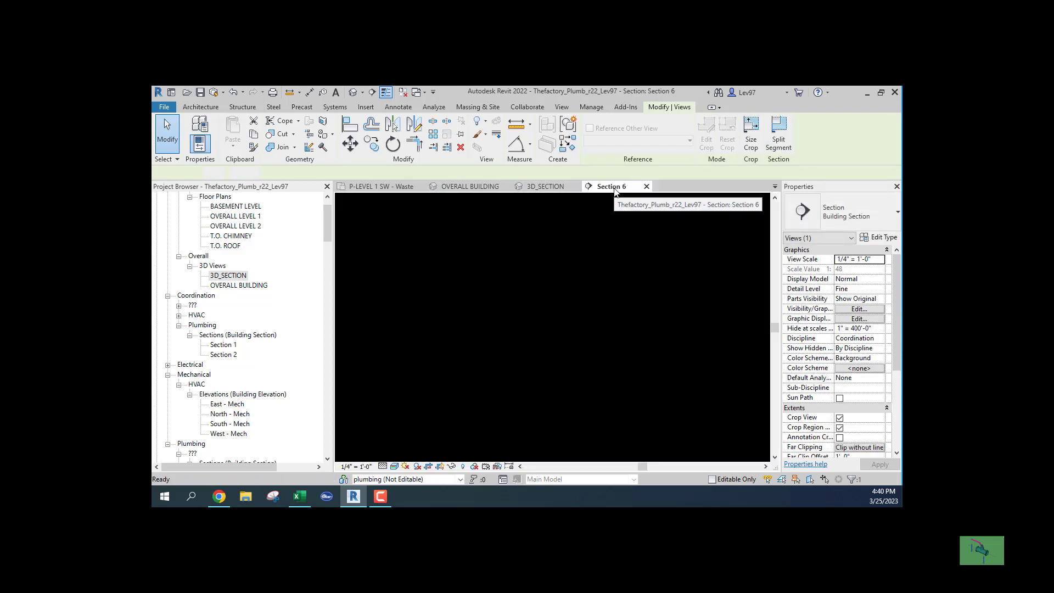
scroll(515, 355, down, 2)
middle_drag(548, 356, 678, 332)
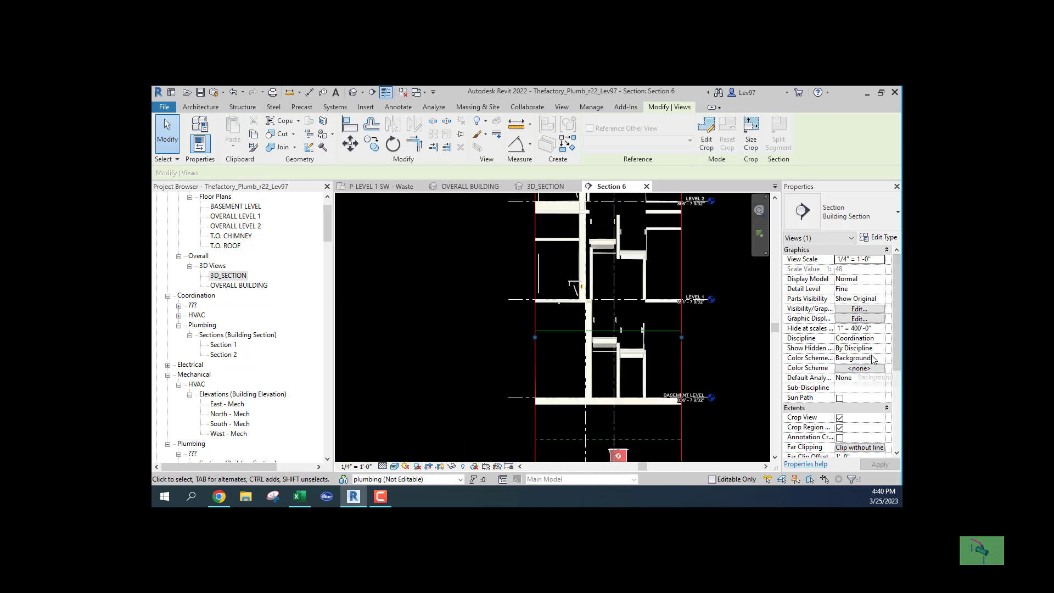
click(881, 339)
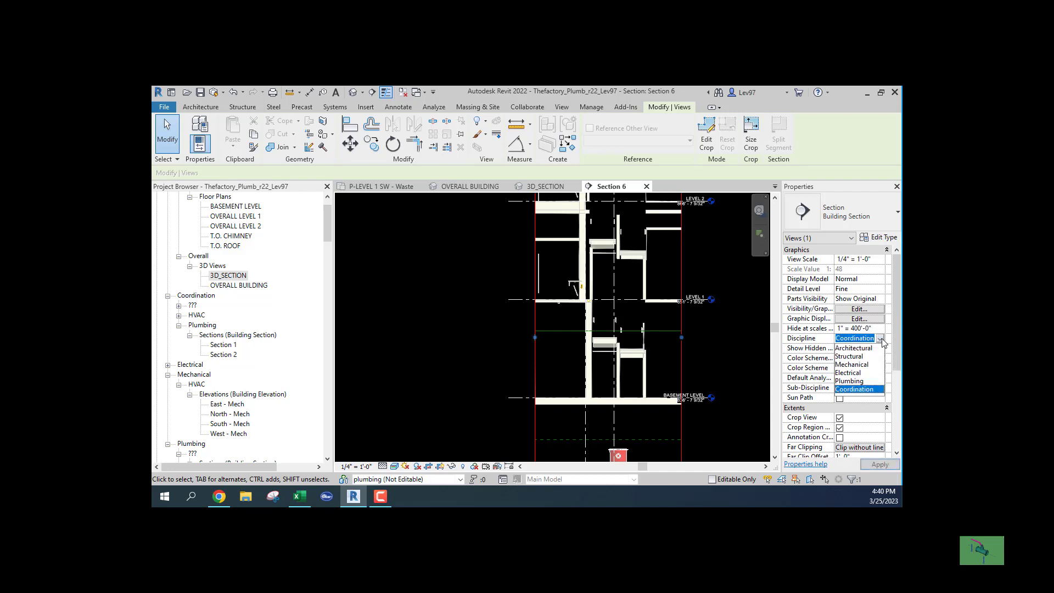
click(848, 381)
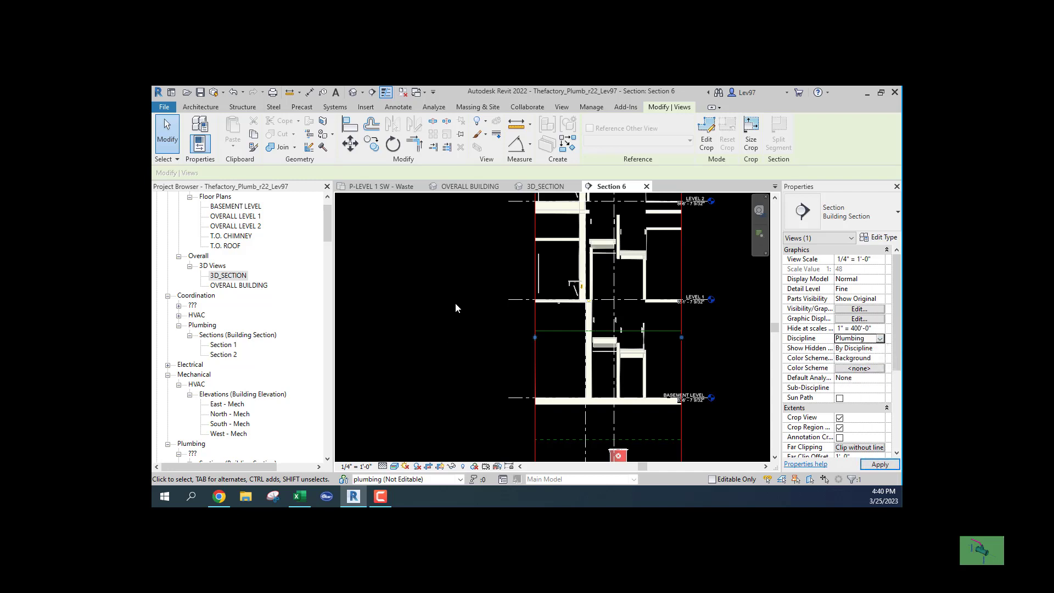
- Draw a 3" sanitary pipe straight down from the floor drain's outlet below Level 1 in Section 6
scroll(469, 306, up, 5)
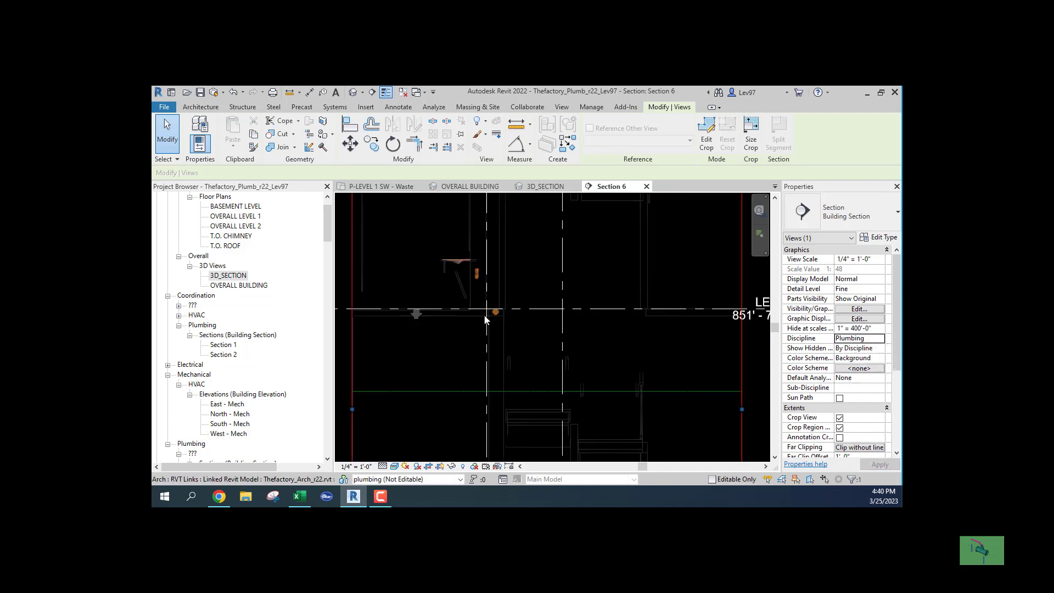
scroll(485, 316, up, 2)
middle_drag(452, 340, 579, 336)
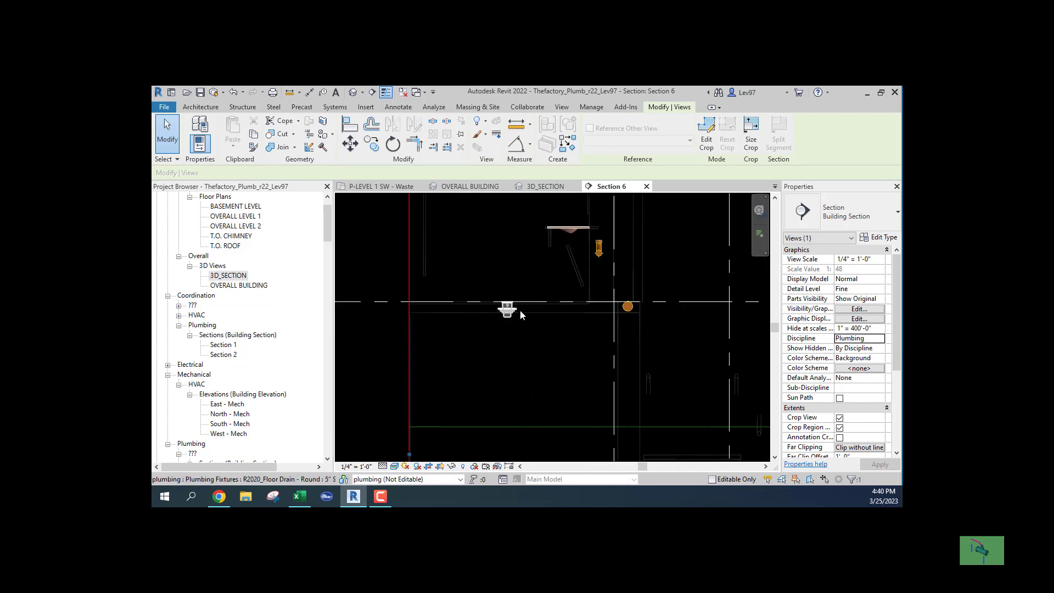
click(505, 311)
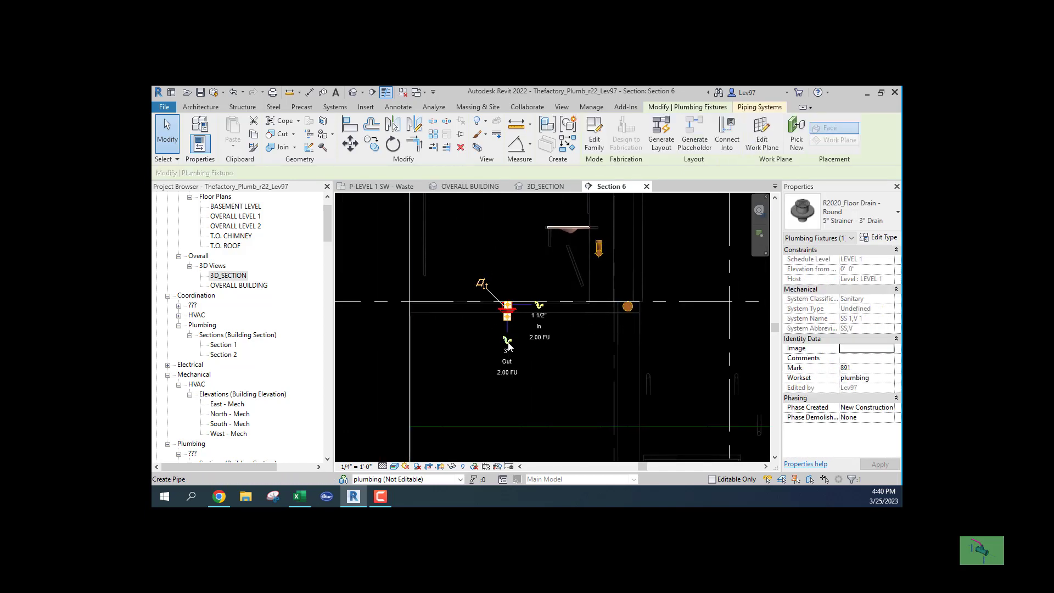
click(508, 342)
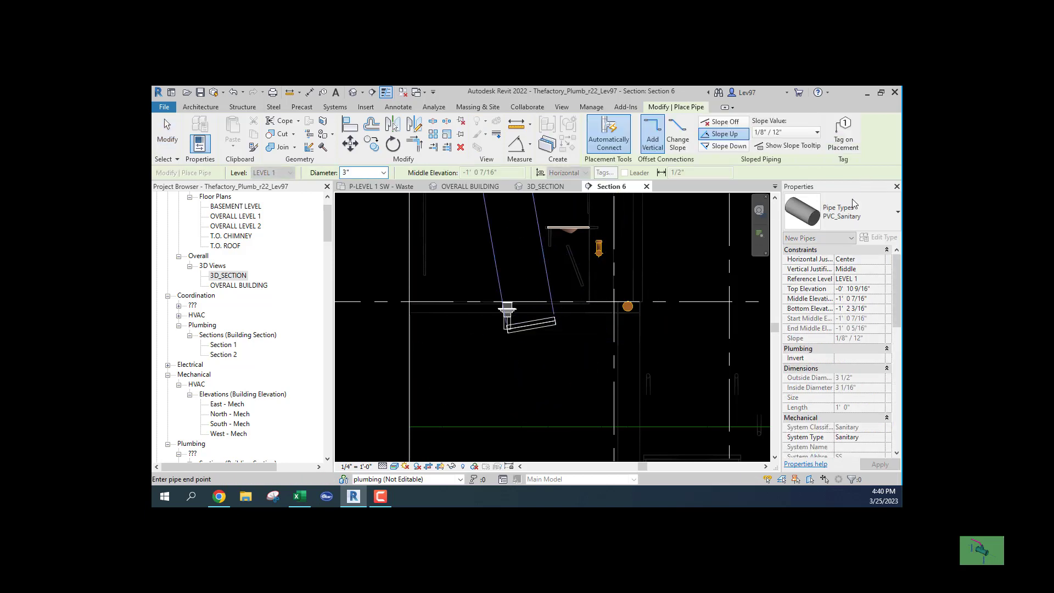
click(508, 345)
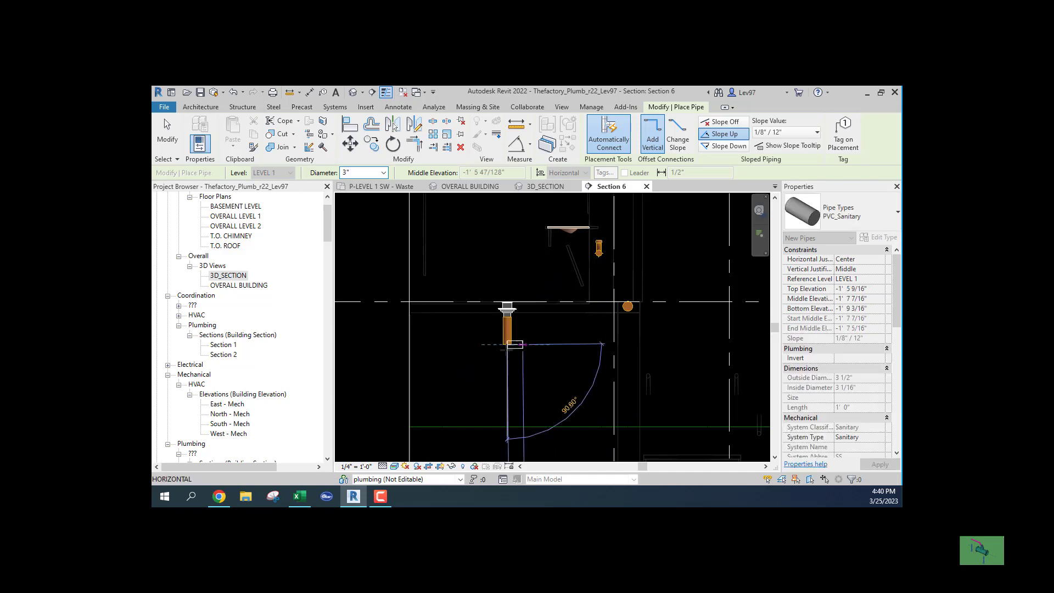
- Try to run a 3" pipe from the floor drain's drop toward the 4" waste pipe, sloping up at 1/8" / 12"
scroll(595, 345, up, 2)
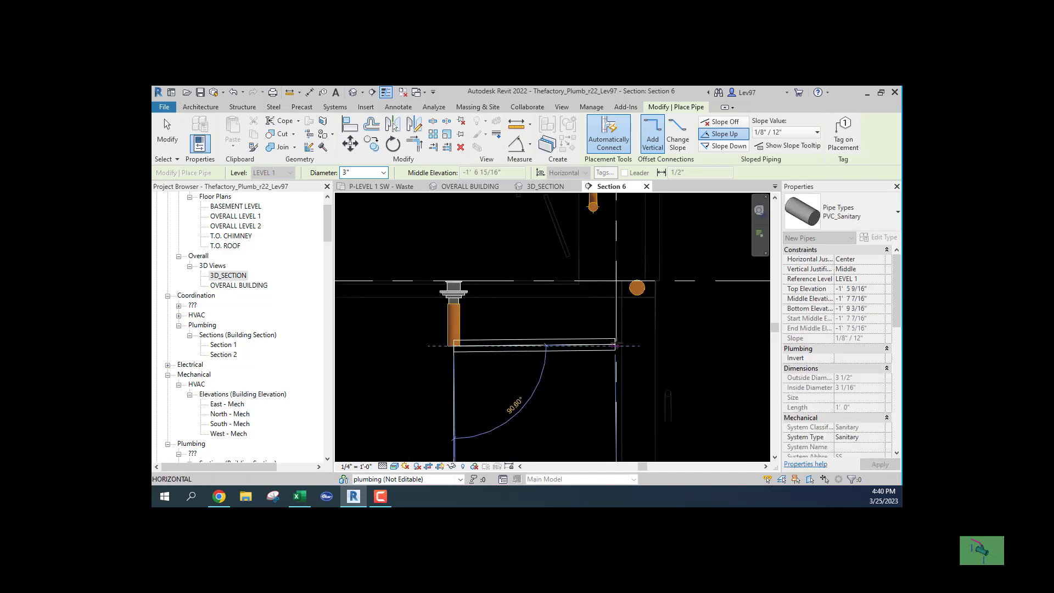
click(631, 345)
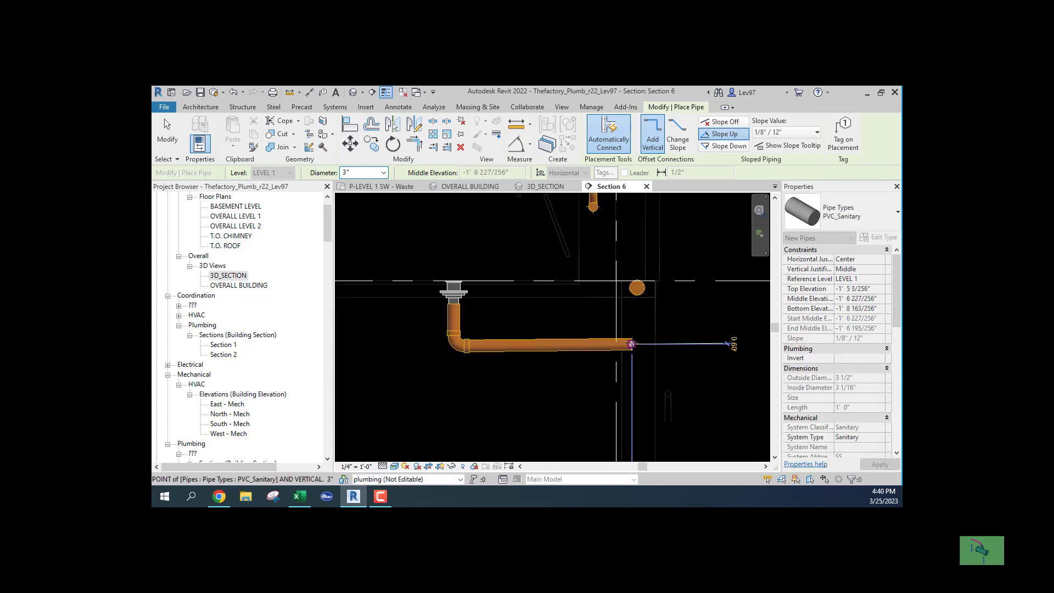
key(Escape)
key(Escape)
- Delete the sloped horizontal pipe and the elbow below the floor drain
click(448, 351)
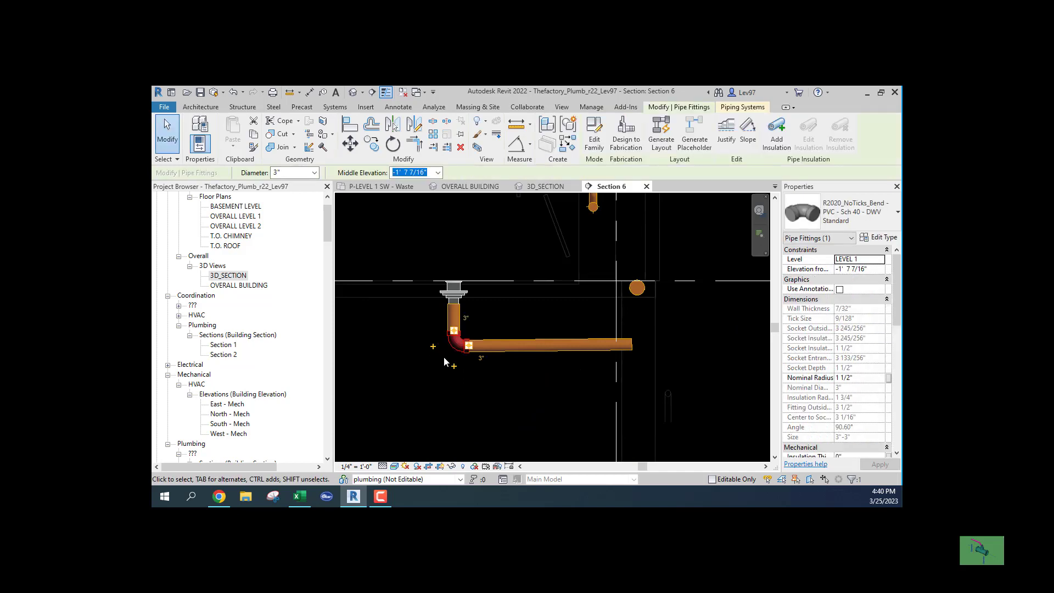
click(397, 355)
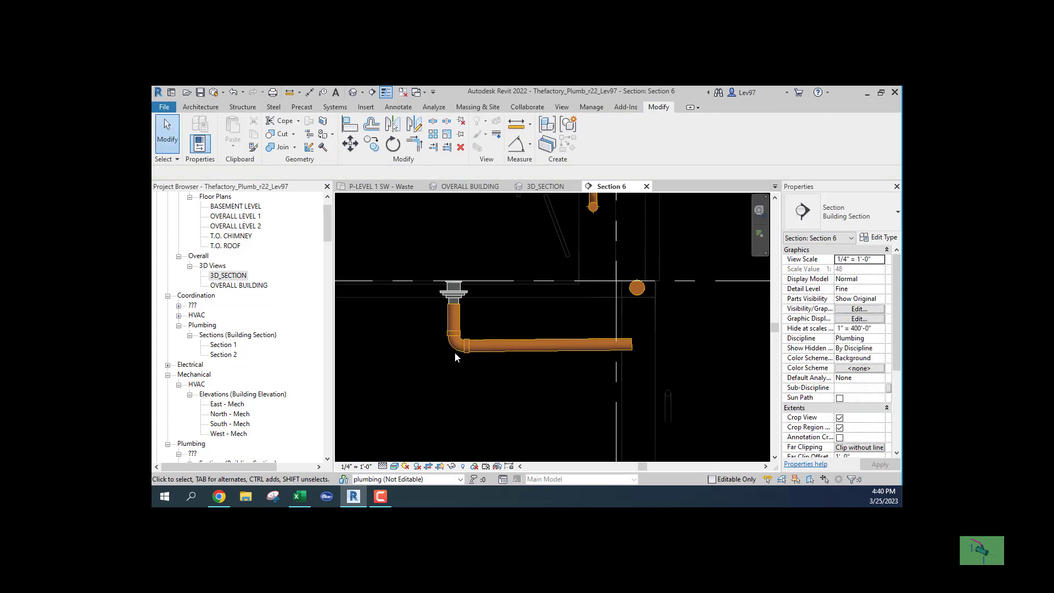
click(491, 354)
key(Delete)
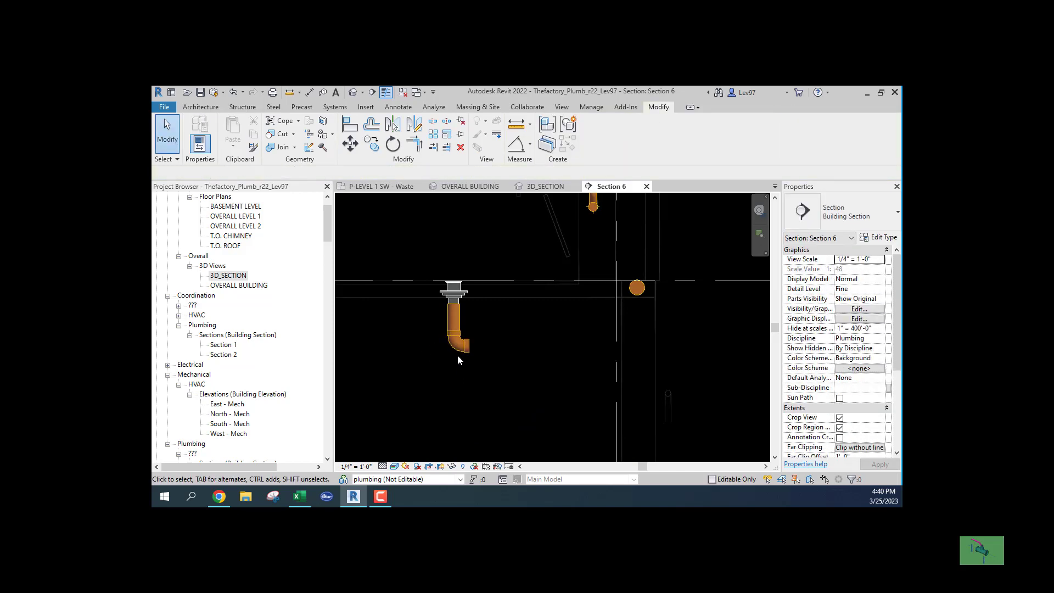
click(446, 355)
key(Delete)
- Draw a level 3" pipe about 4' long from the lower end of the floor drain's drop toward the 4" waste pipe
click(453, 325)
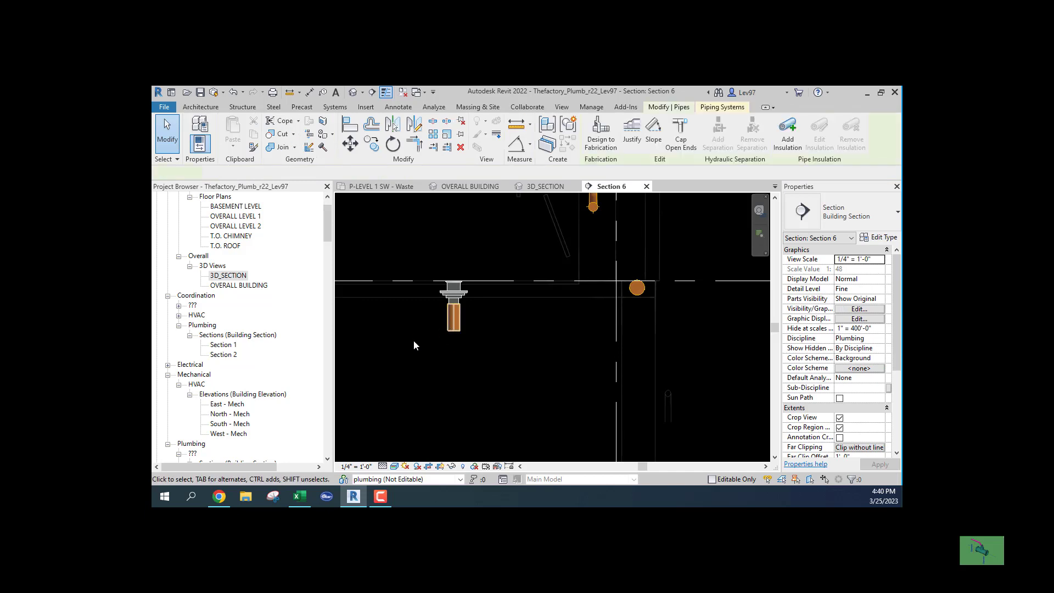
right_click(455, 336)
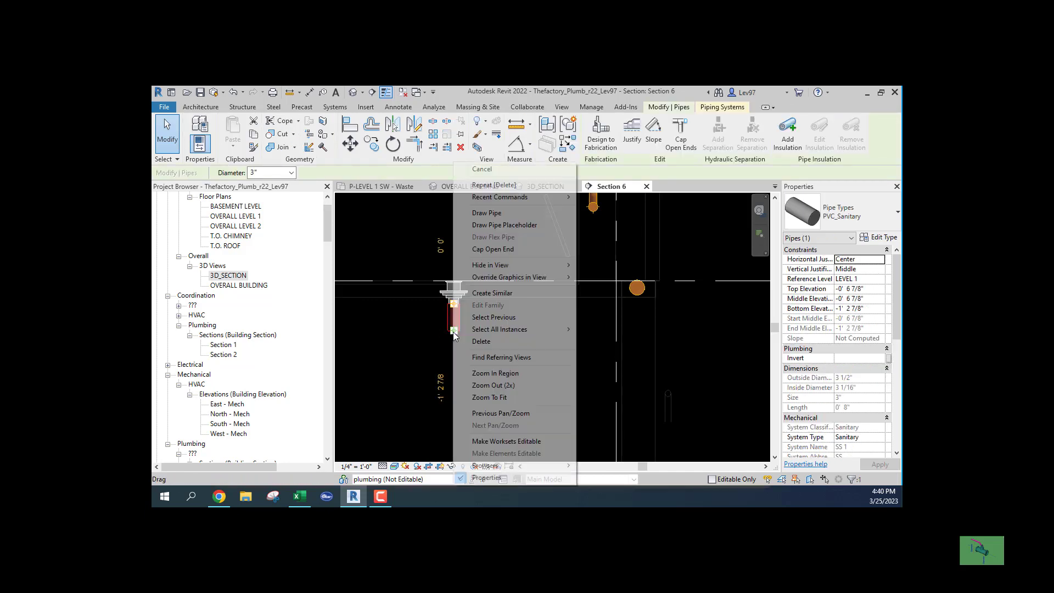
click(487, 213)
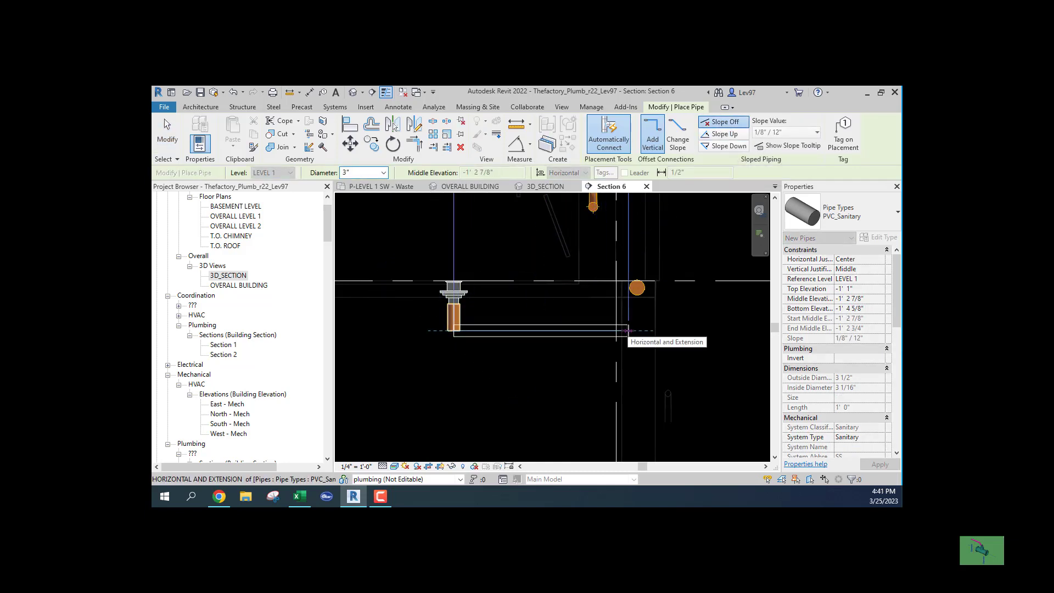
click(628, 331)
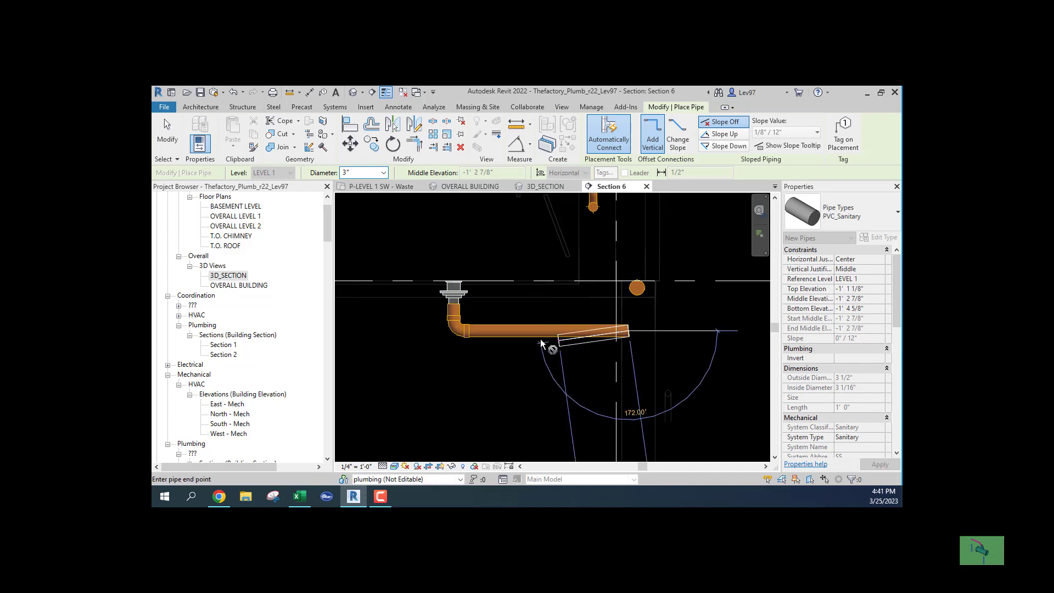
key(Escape)
key(Escape)
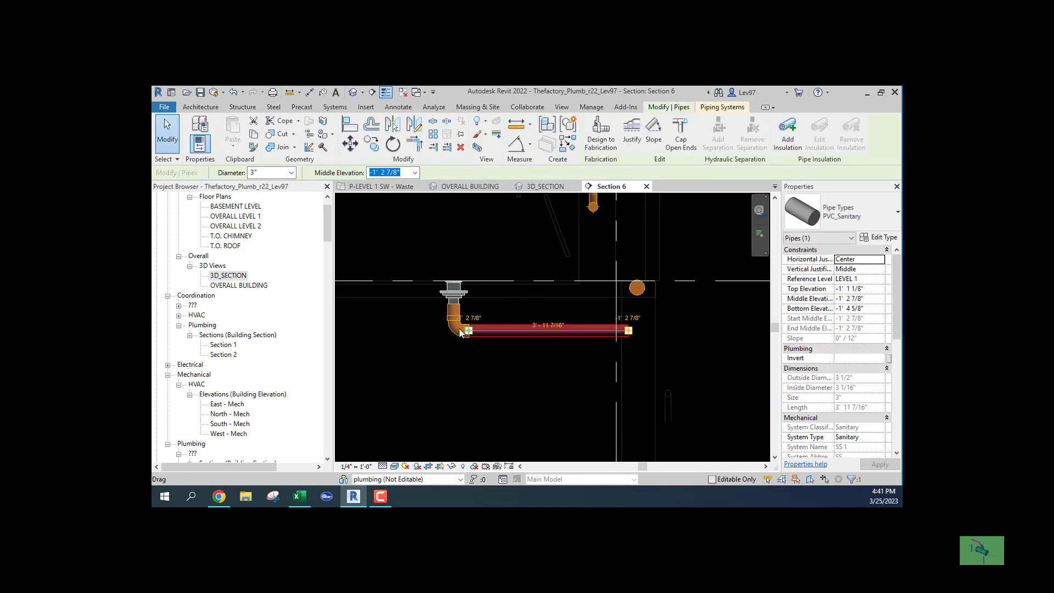
- Change the elbow below the floor drain to Trap P - PVC - Sch 40 - DWV, Standard, and raise the horizontal 3" pipe slightly
click(451, 328)
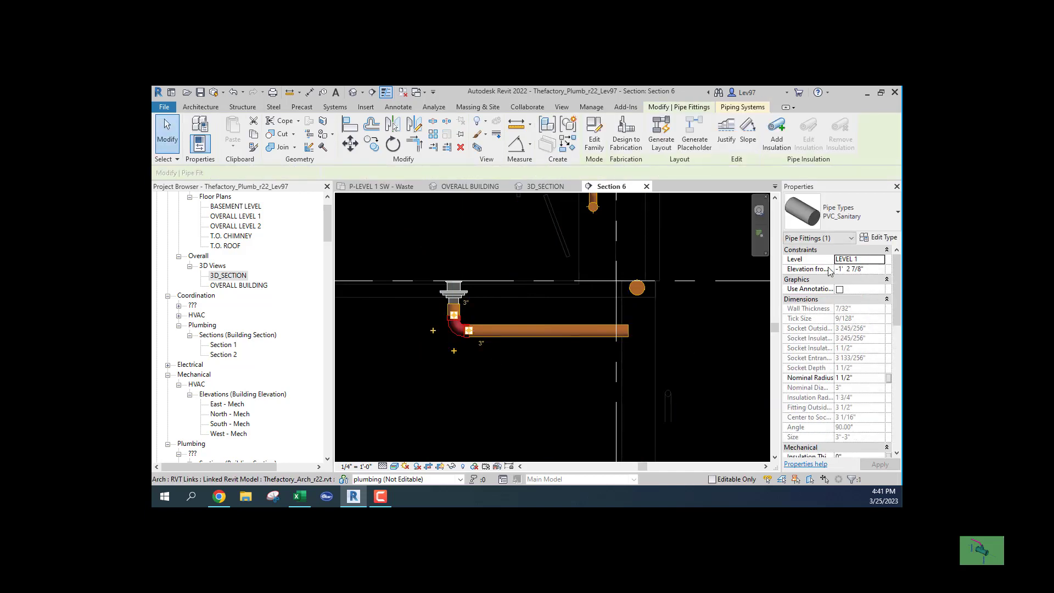
click(866, 223)
click(785, 324)
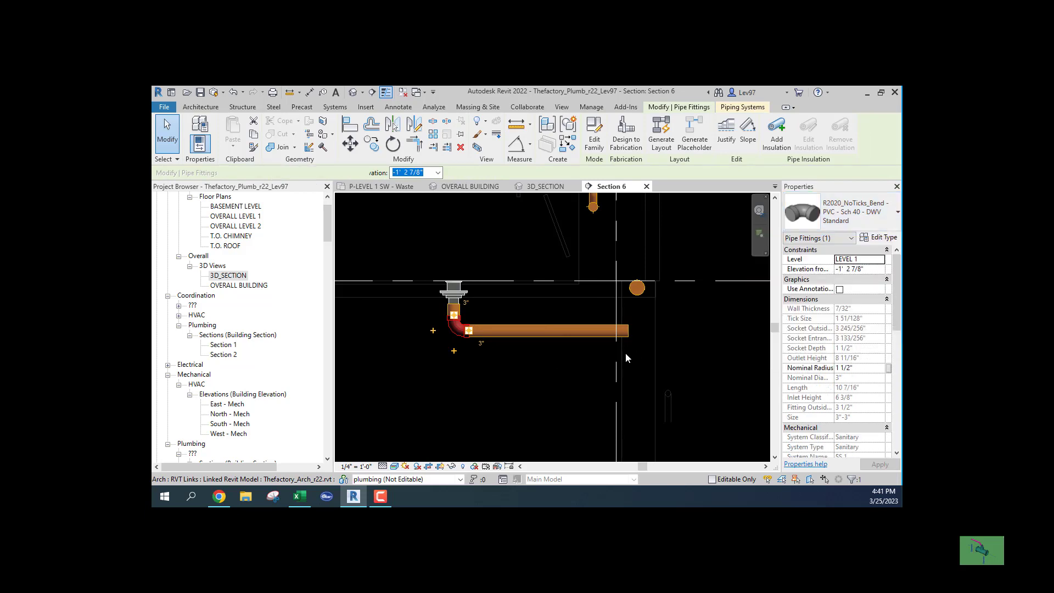
click(531, 332)
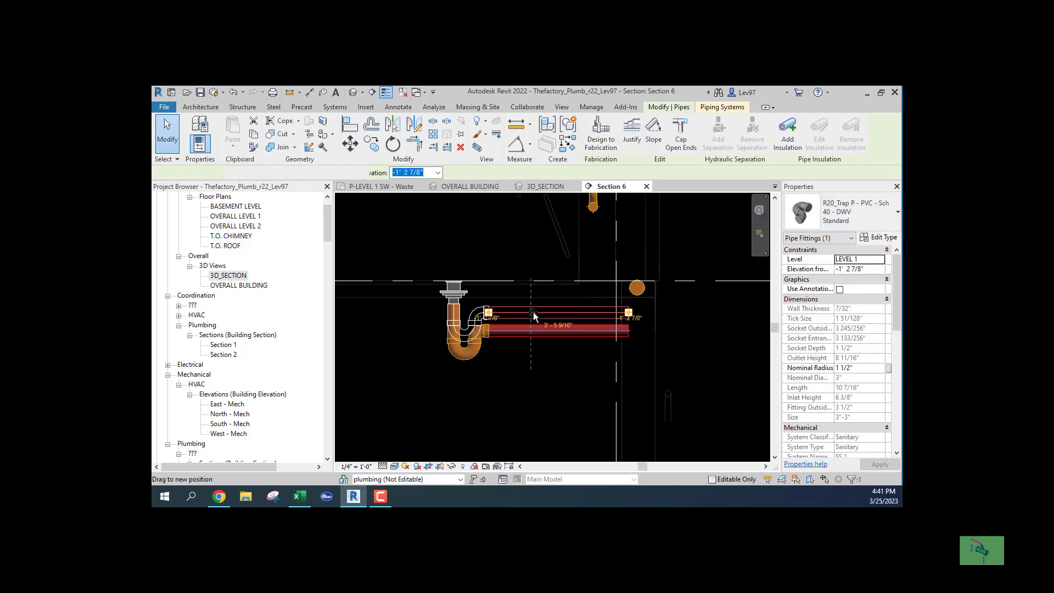
drag(534, 333, 534, 322)
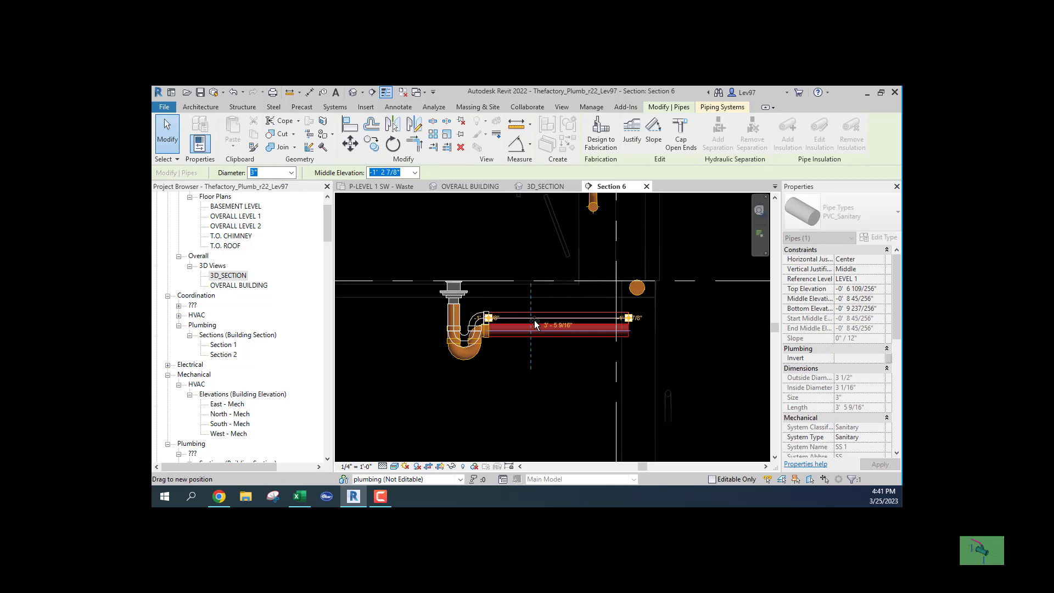
click(671, 339)
- Nudge the 4" waste pipe down to a middle elevation of about -0' 6 3/16" and inspect it in the OVERALL BUILDING 3D view
click(637, 289)
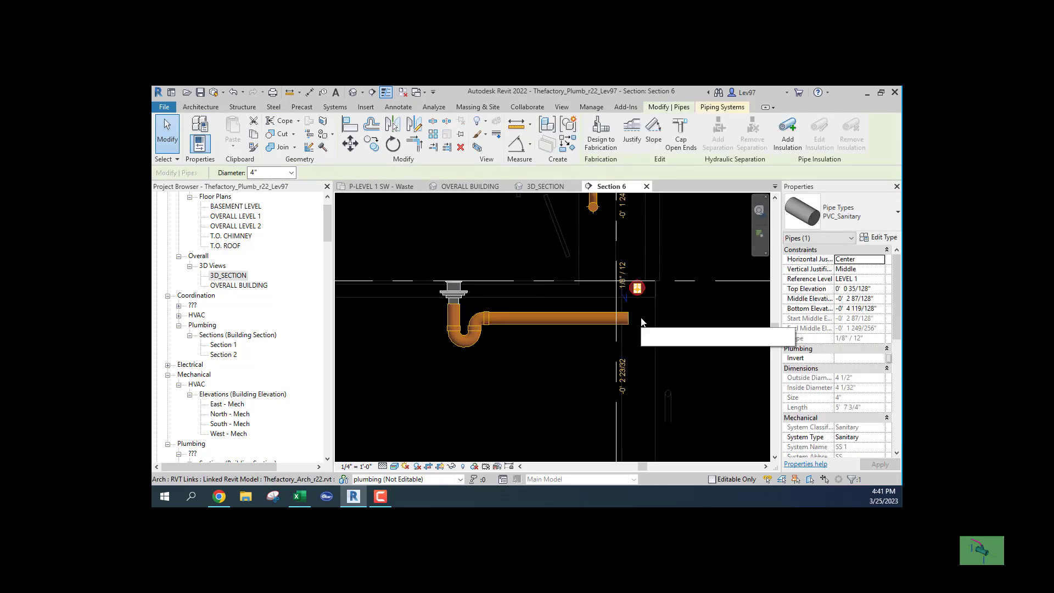
key(Down)
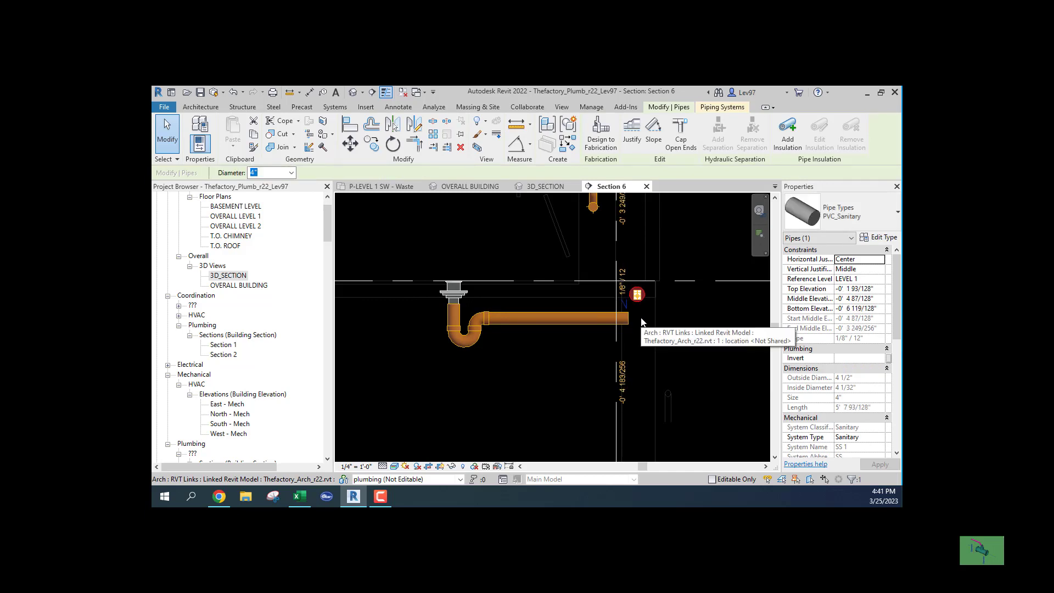
key(Down)
key(Down)
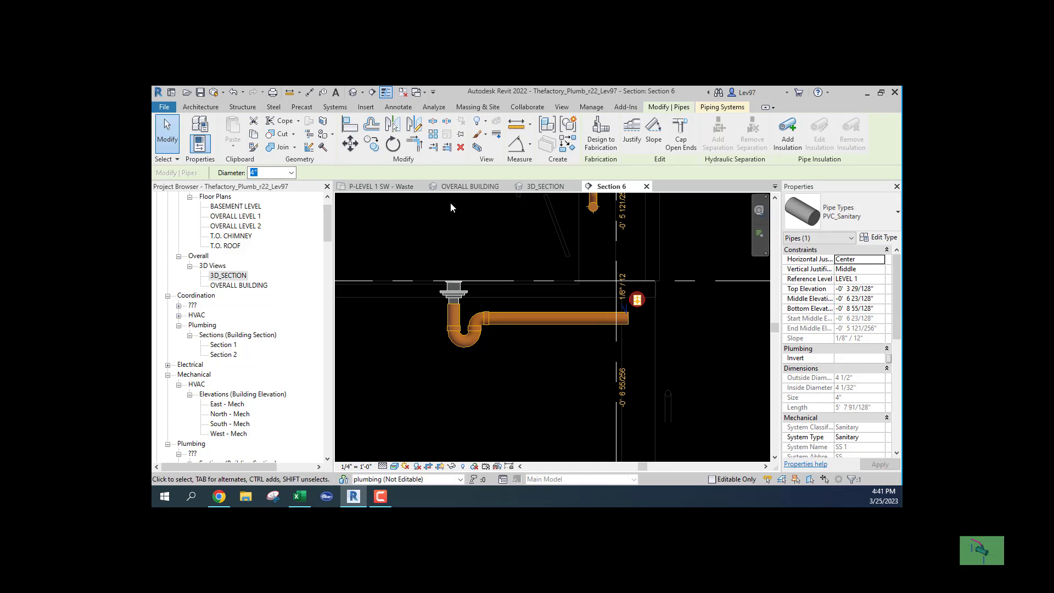
click(462, 186)
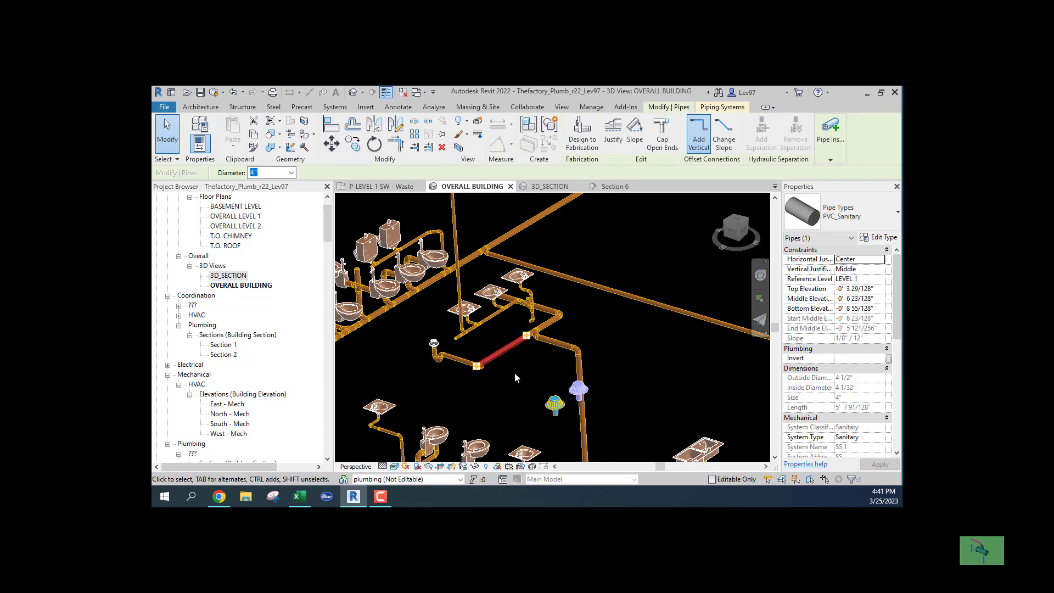
middle_drag(516, 374, 522, 349)
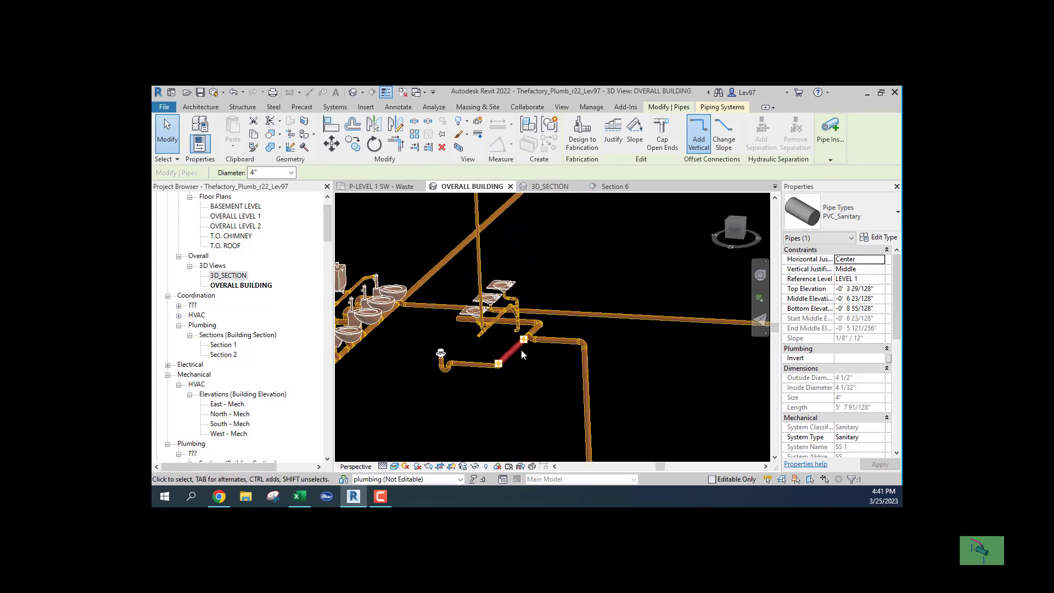
scroll(528, 348, up, 5)
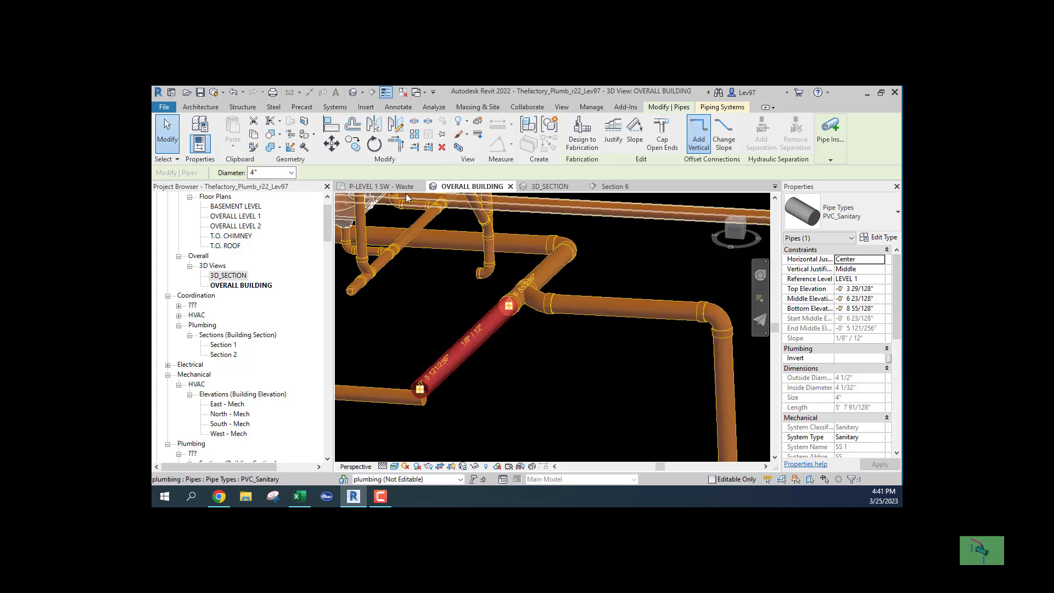
- In Section 6, lower the 4" waste pipe to a middle elevation of about -0' 11 11/16", level with the floor drain's trap arm
click(612, 186)
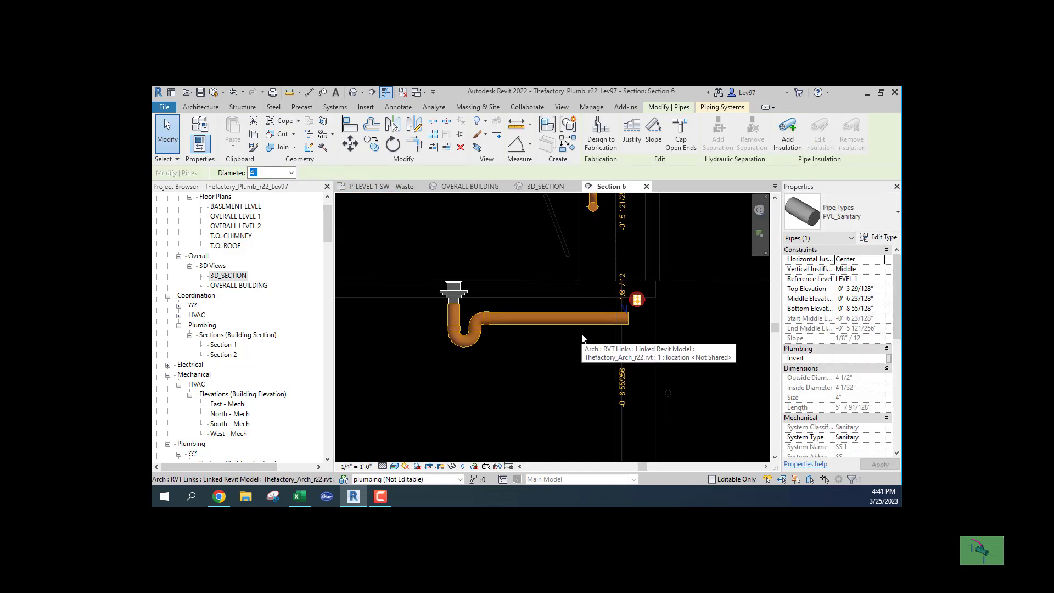
key(Down)
key(Down)
key(Down)
key(Down)
key(Down)
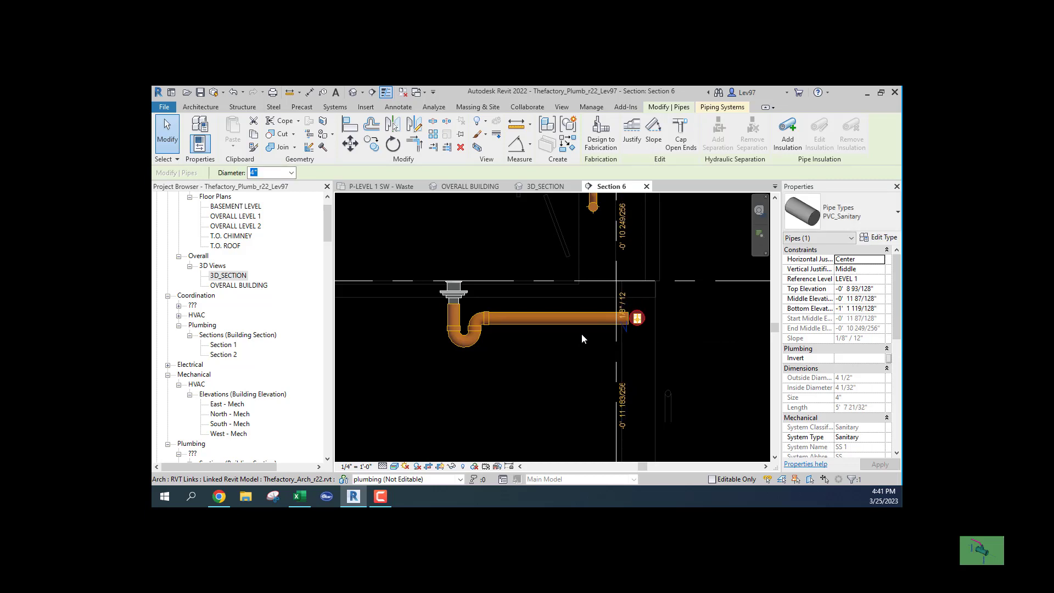
click(579, 337)
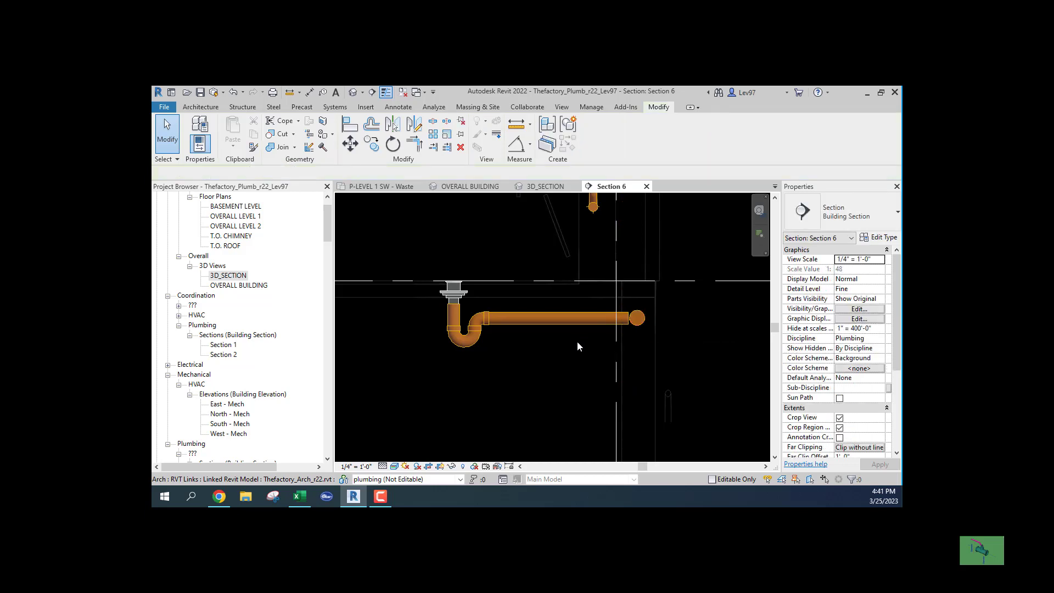
- Set Section 6's visual style to Hidden Line and examine the gap between the 3" trap arm and the 4" waste pipe
click(393, 467)
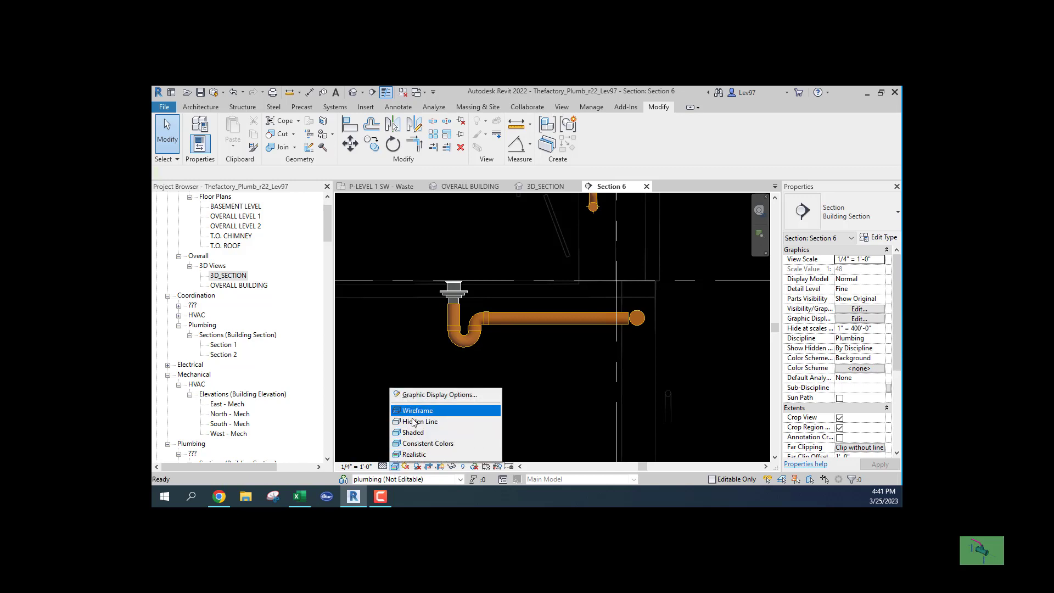
click(415, 421)
scroll(504, 400, up, 4)
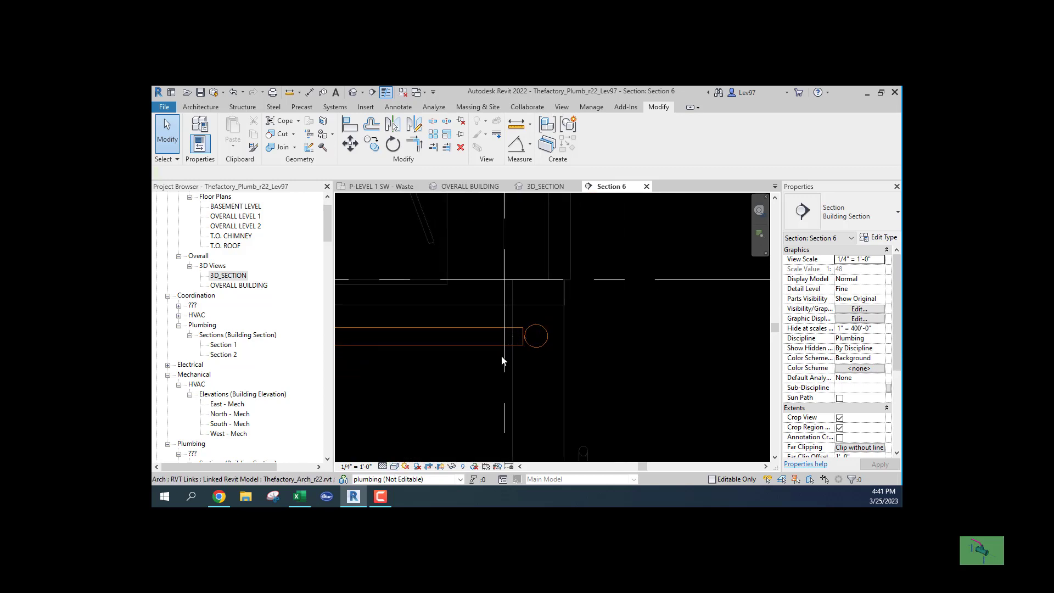
scroll(517, 336, up, 2)
scroll(521, 373, down, 1)
middle_drag(523, 386, 582, 403)
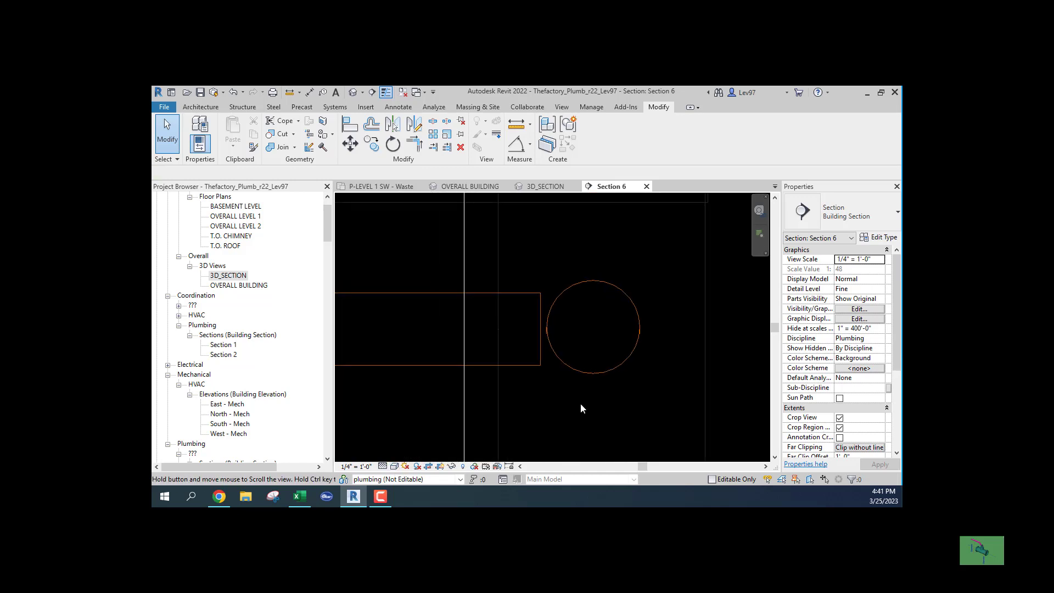
- In Section 6, draw a horizontal detail line about 2" long from the 4" waste pipe's centre toward the 3" trap arm
scroll(592, 336, up, 2)
middle_drag(594, 367, 626, 370)
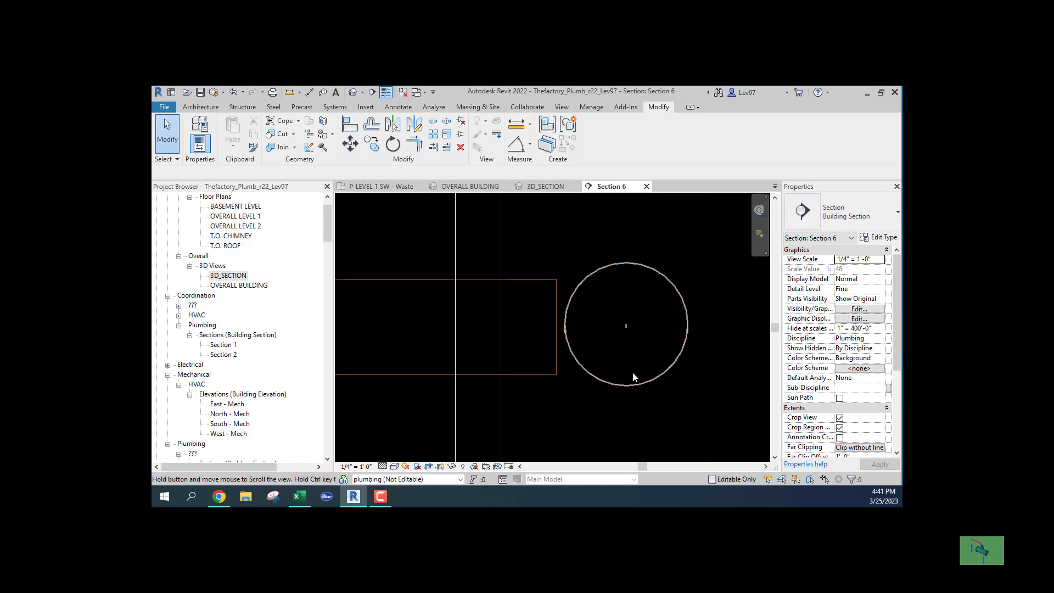
key(d)
key(l)
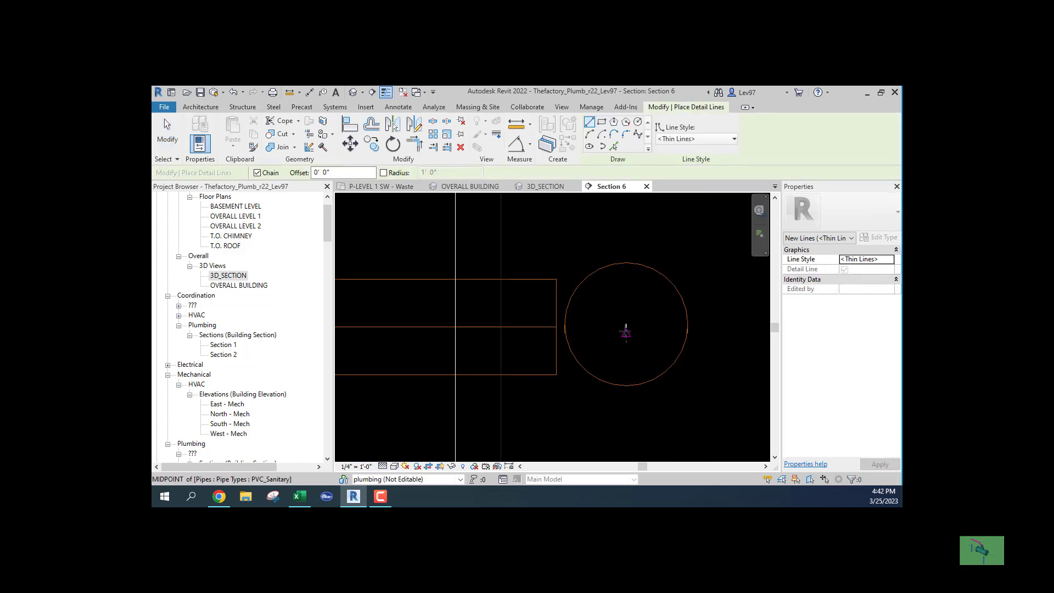
scroll(620, 323, up, 1)
scroll(621, 323, up, 3)
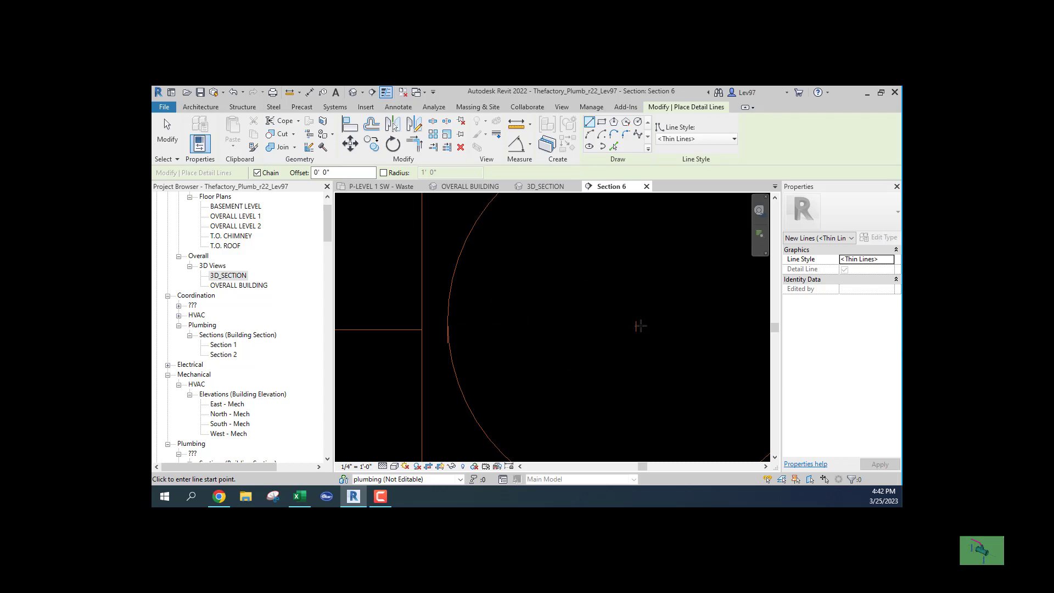
click(636, 326)
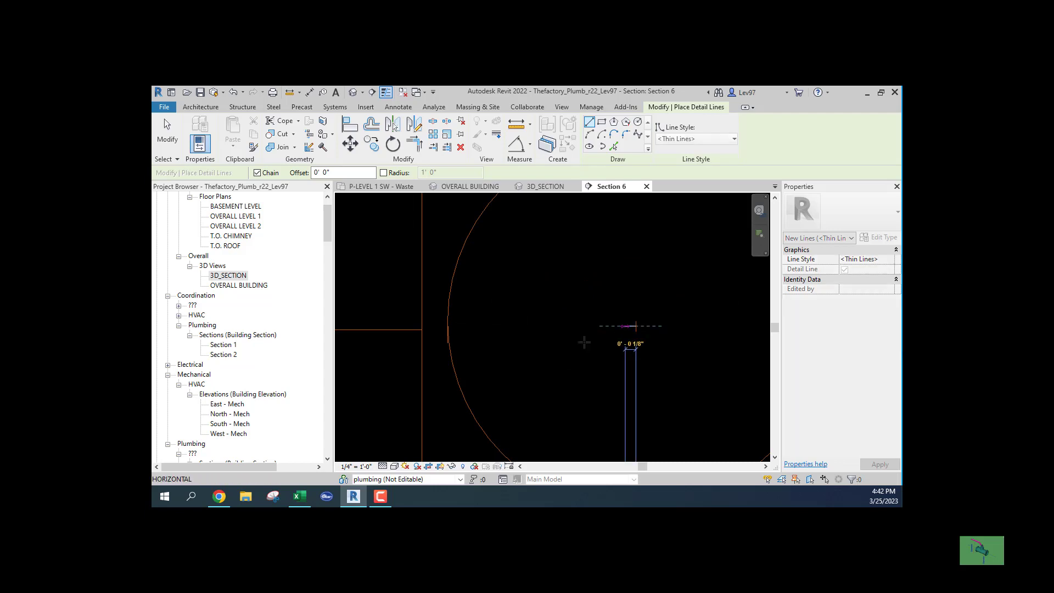
scroll(573, 341, down, 4)
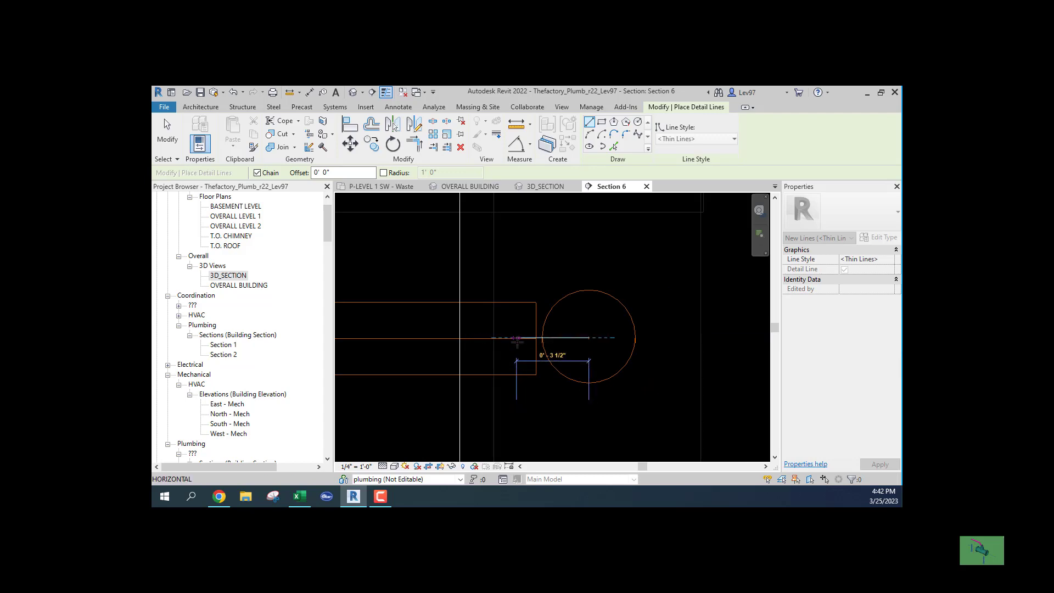
scroll(555, 338, up, 2)
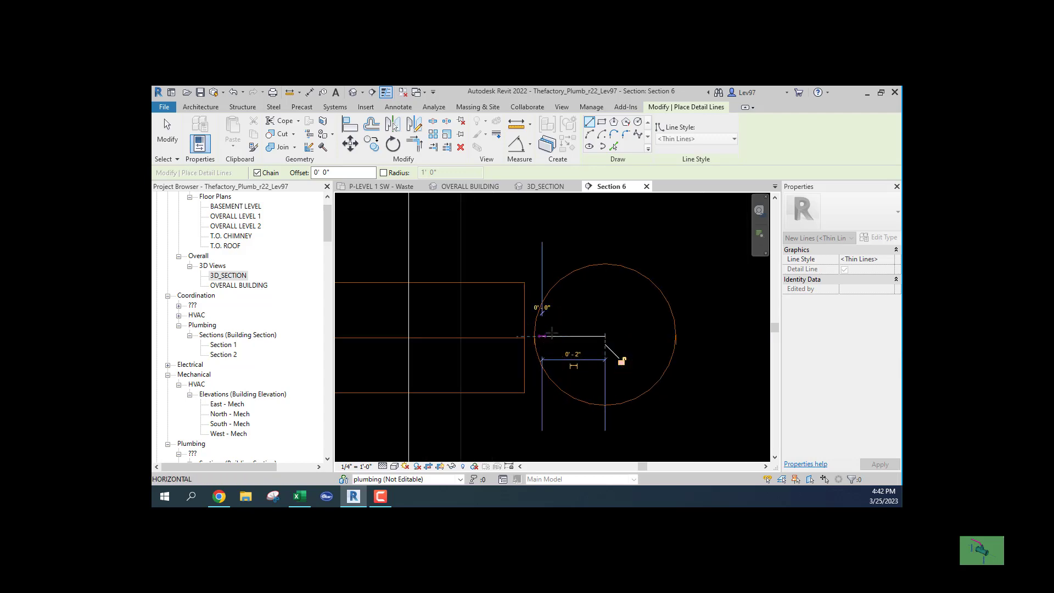
click(542, 335)
- Continue the detail lines vertically above the pipe, across about 2", and back down to just above the pipe's centre
click(541, 226)
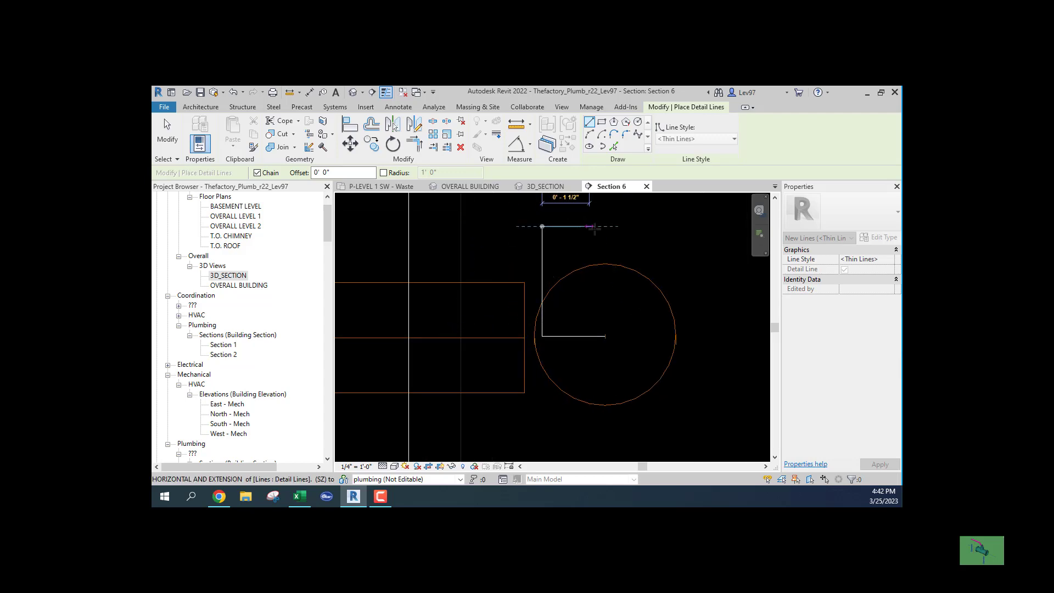
click(605, 226)
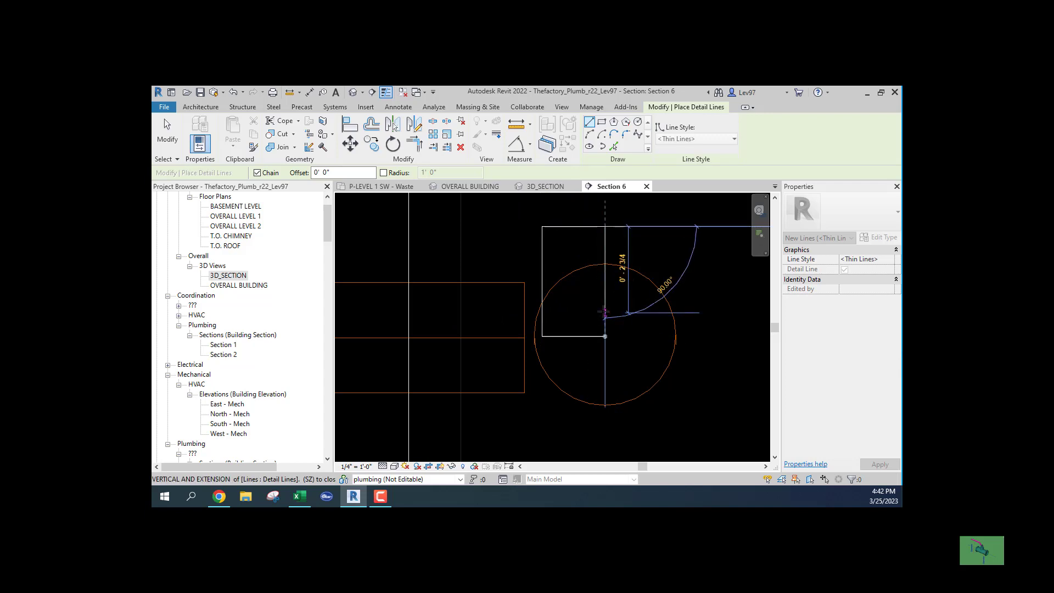
click(605, 313)
key(Escape)
key(Escape)
middle_drag(606, 373, 634, 377)
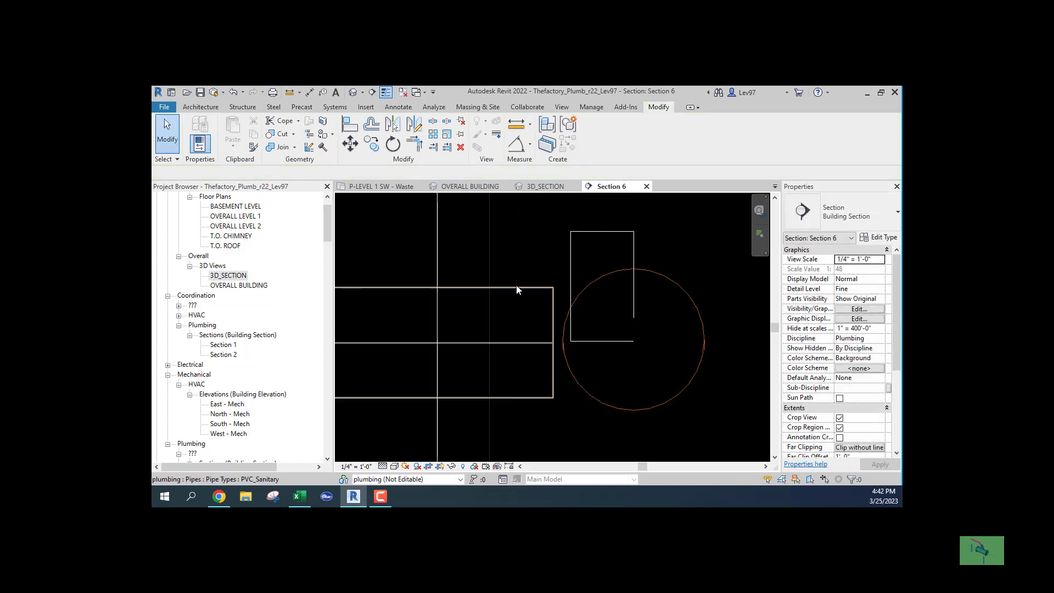
- Shorten the 3" trap arm away from the 4" waste pipe to a length of about 3' 2 3/4"
scroll(472, 337, down, 2)
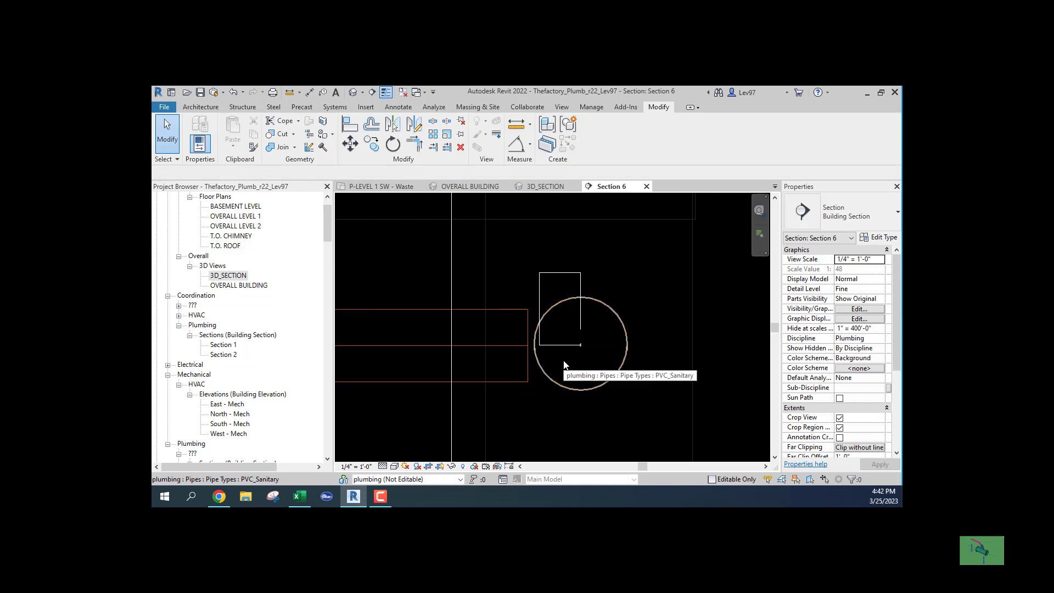
click(506, 311)
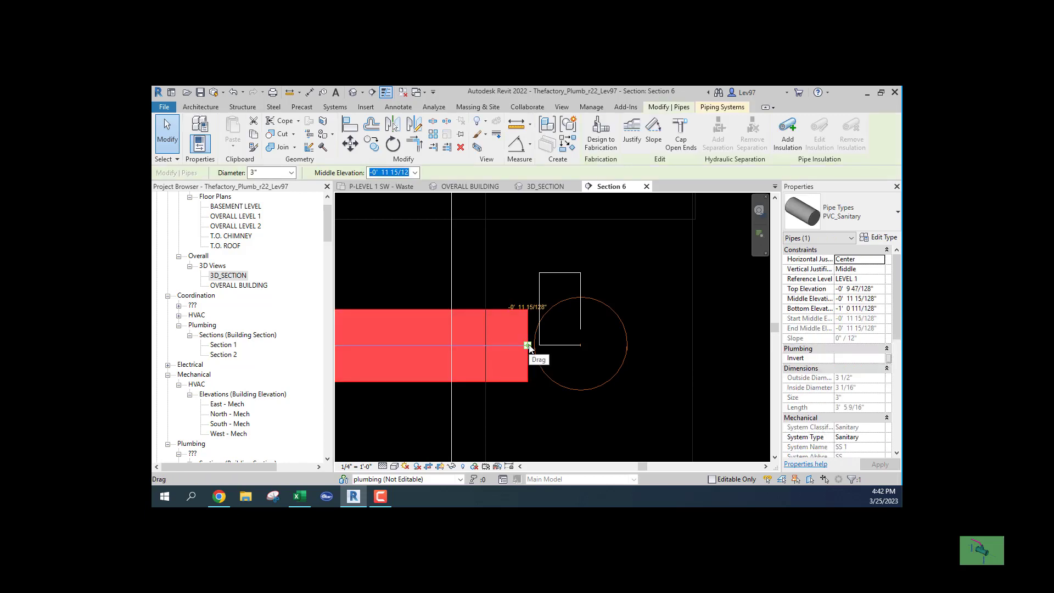
drag(531, 350, 475, 348)
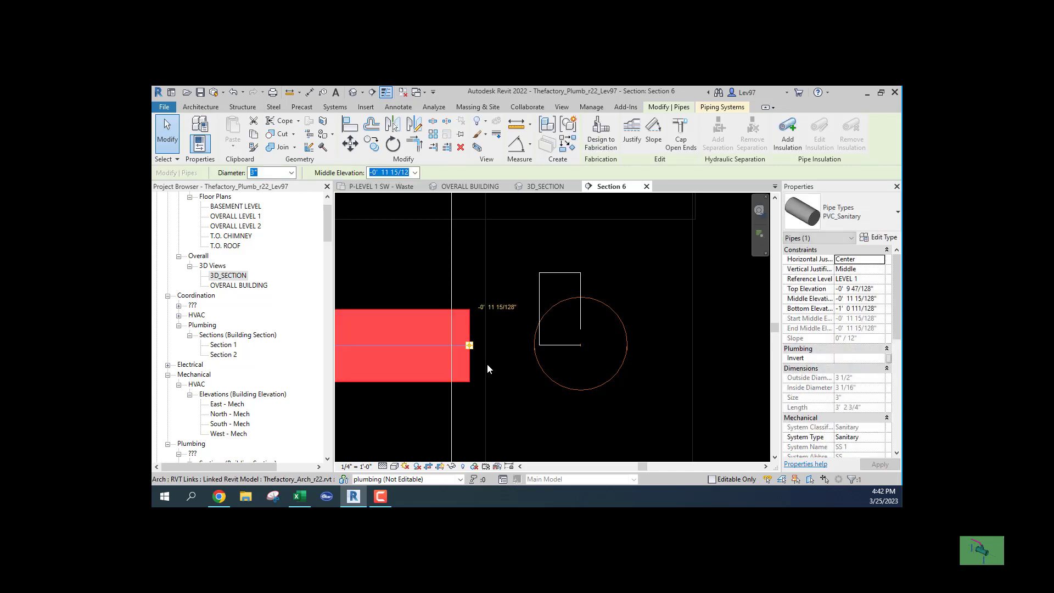
key(Escape)
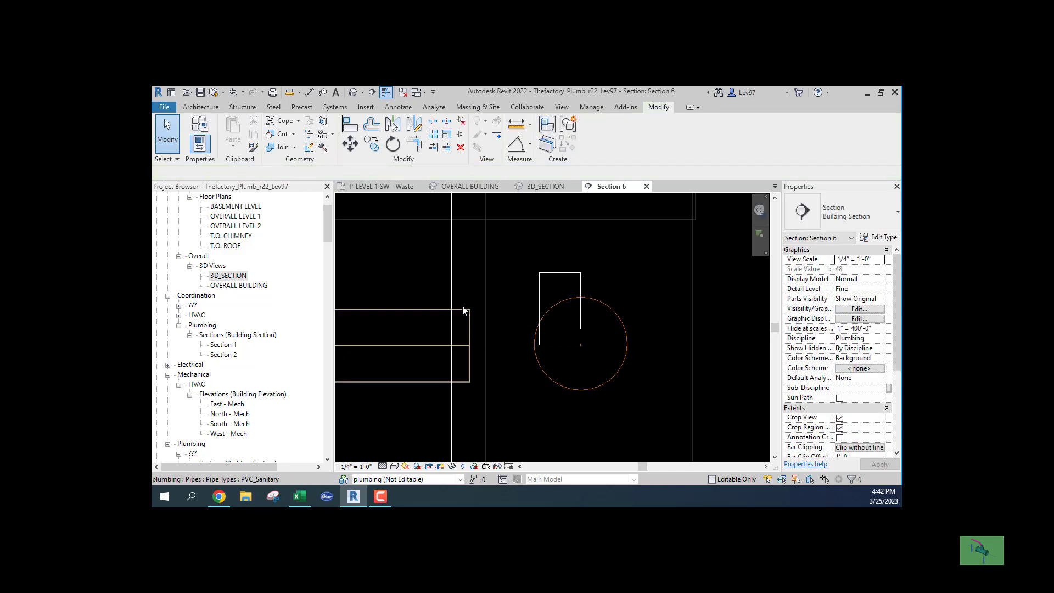
- In the P-LEVEL 1 SW - Waste plan, extend the floor drain's 3" trap arm to connect to the 4" waste pipe
click(382, 186)
scroll(621, 337, up, 5)
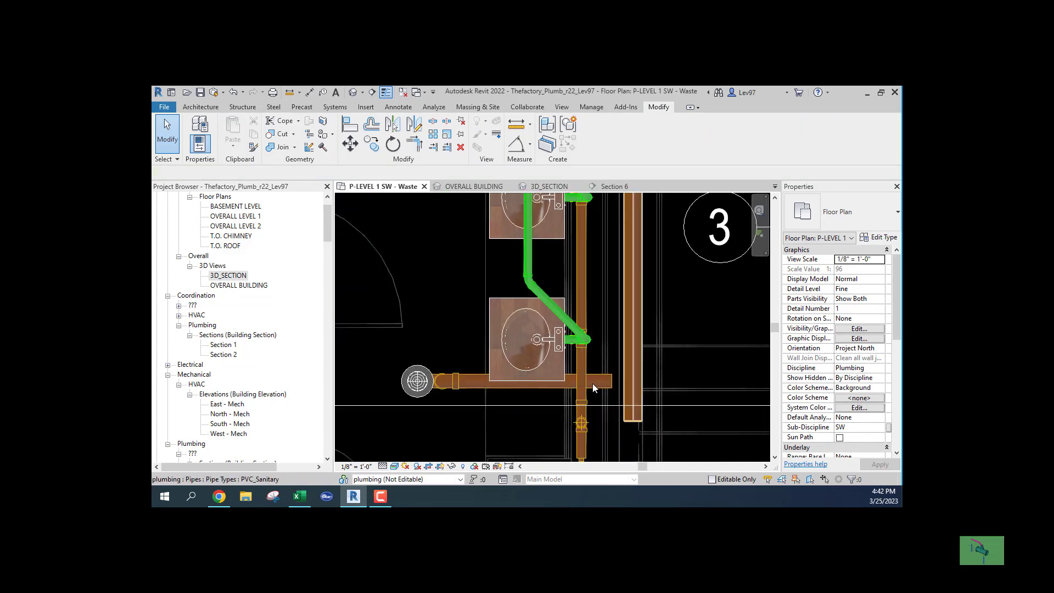
click(593, 388)
key(Escape)
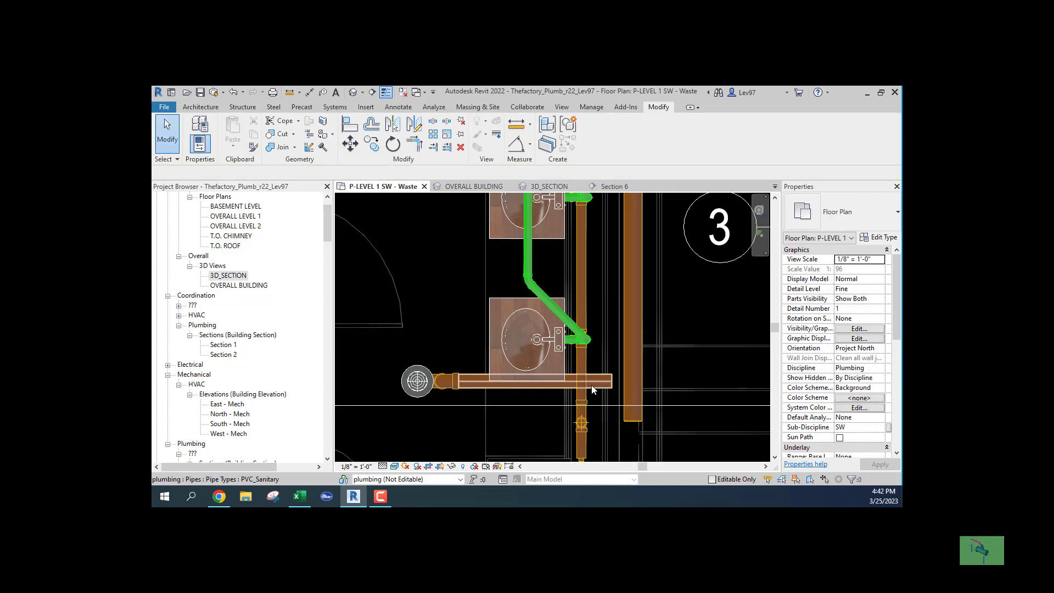
click(593, 388)
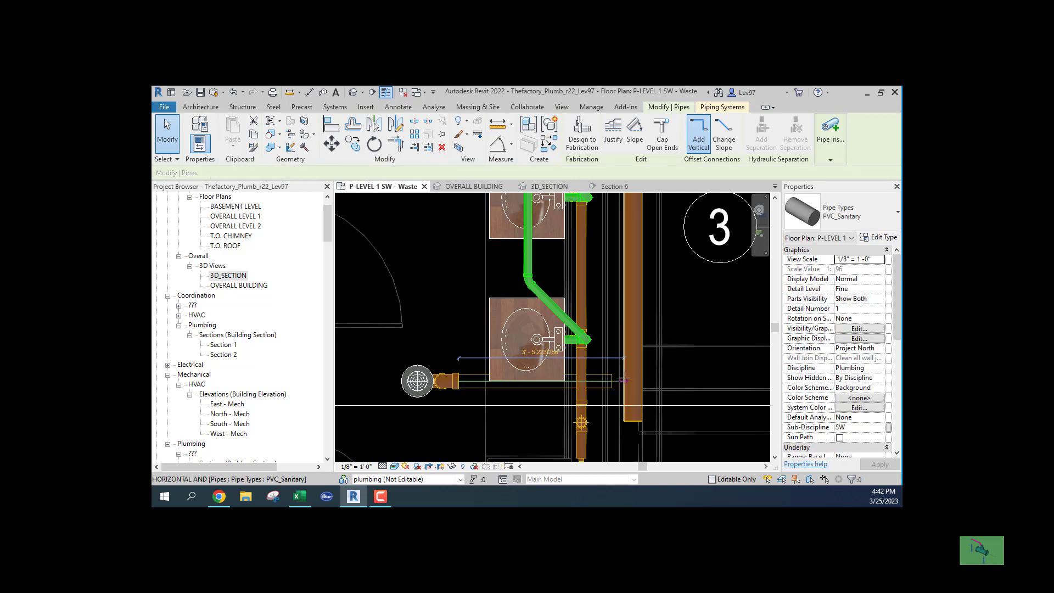
drag(625, 378, 633, 381)
drag(705, 370, 706, 367)
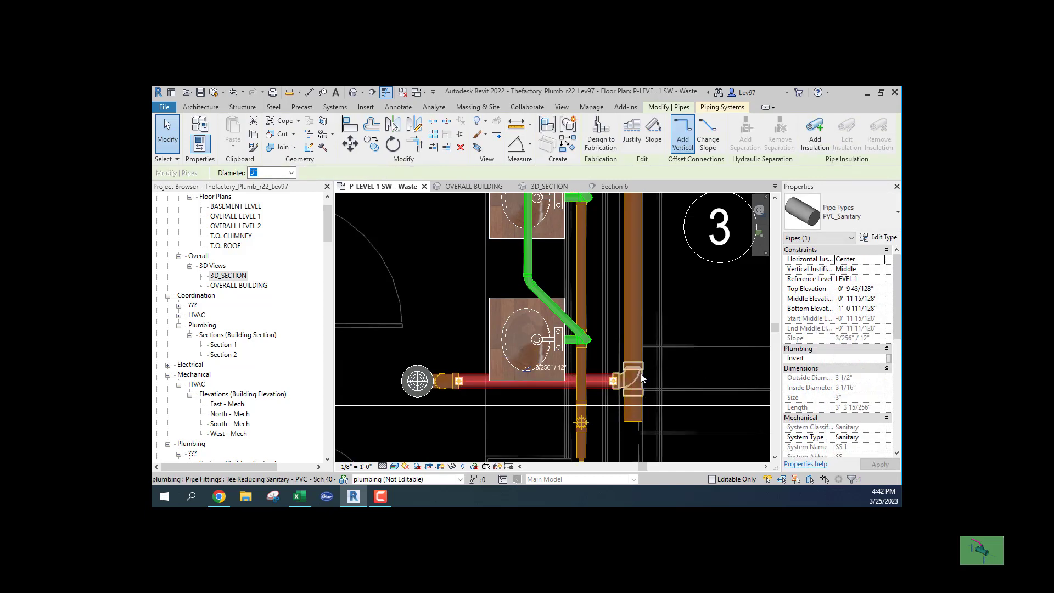
- Change the sanitary tee at the new connection to Wye Combination with 8th Bend - PVC - Sch 40 - DWV, Standard
click(616, 384)
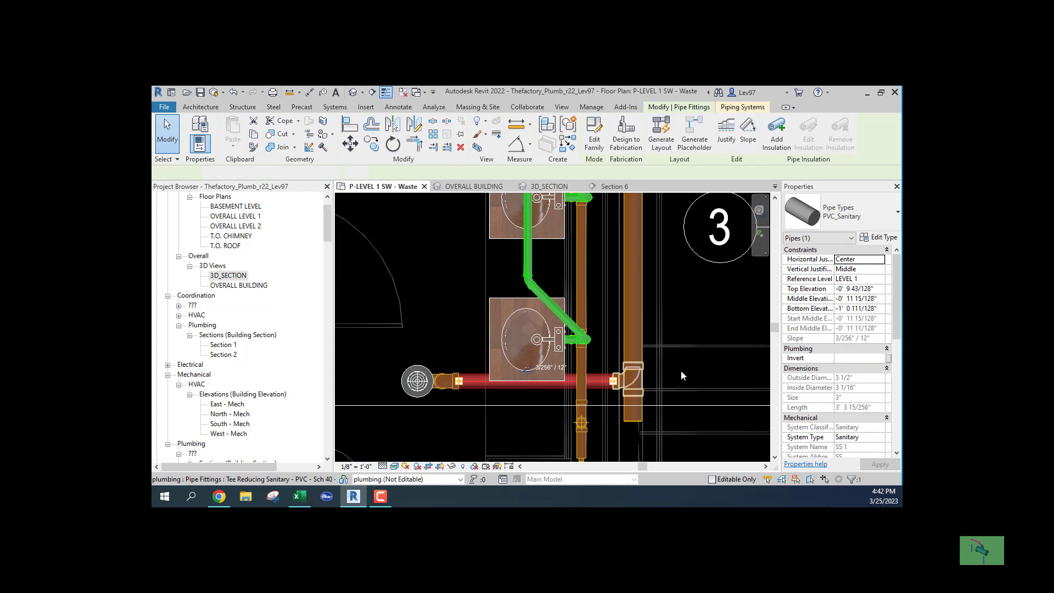
click(876, 228)
scroll(710, 375, down, 2)
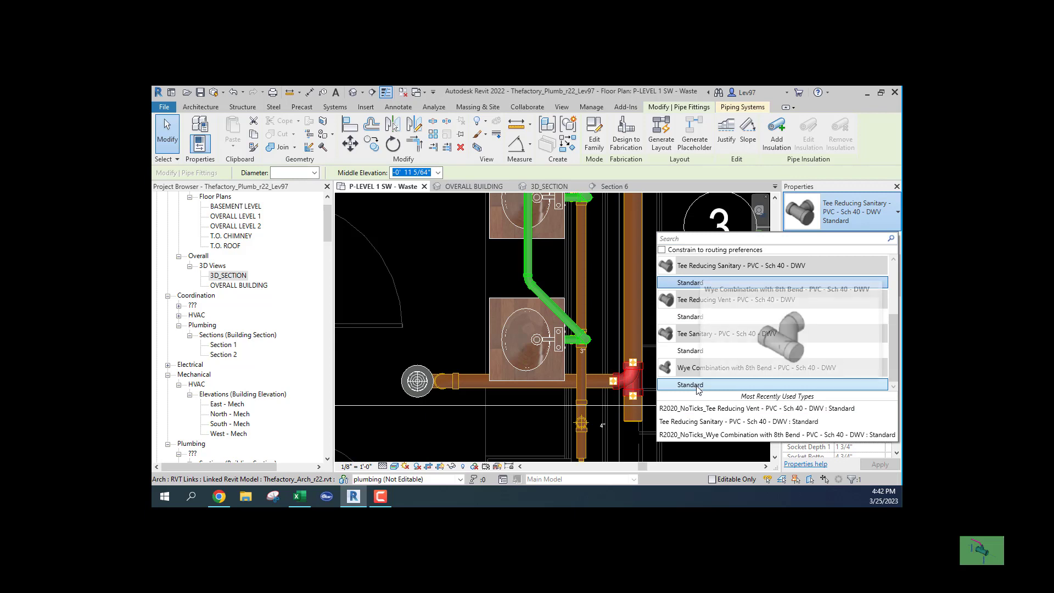
click(698, 385)
click(724, 341)
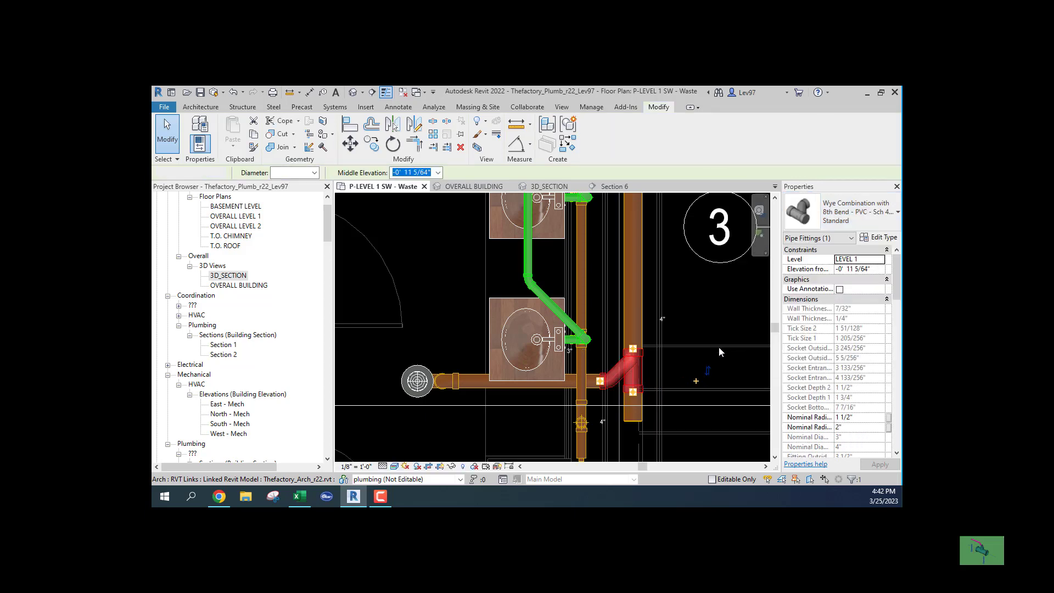
- Examine the 4" waste pipe's end and the waste and vent routing around the restroom's lavatories, floor drain and toilets
click(632, 409)
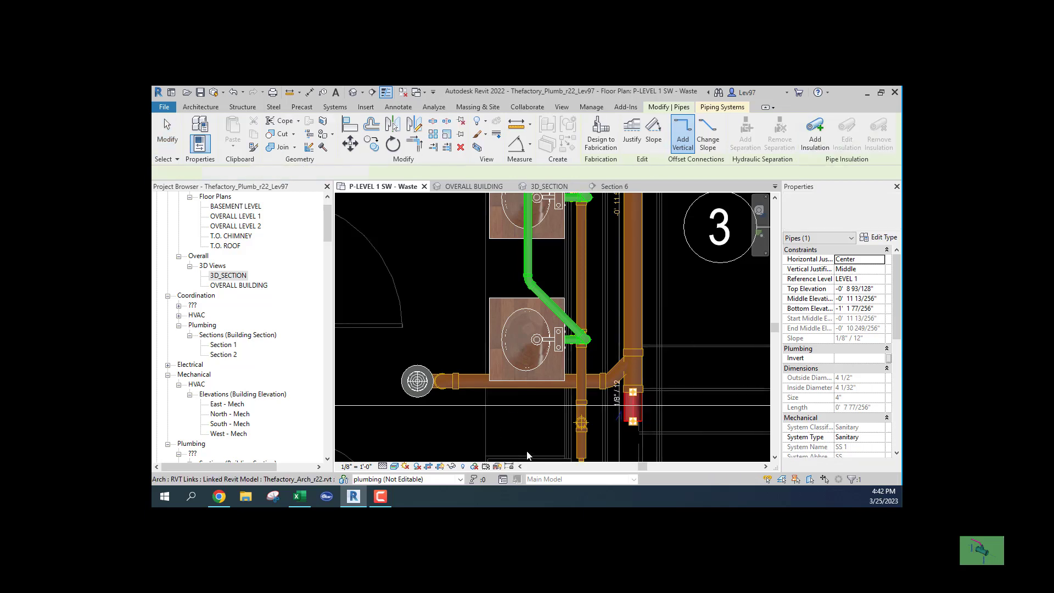
click(537, 419)
scroll(533, 420, down, 2)
middle_drag(533, 420, 571, 439)
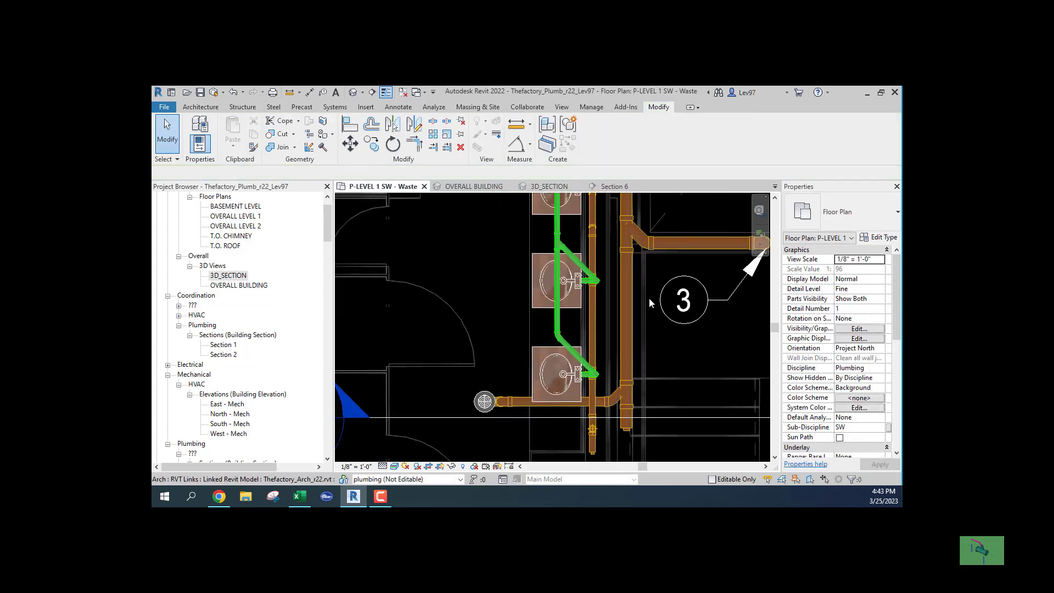
middle_drag(649, 297, 652, 408)
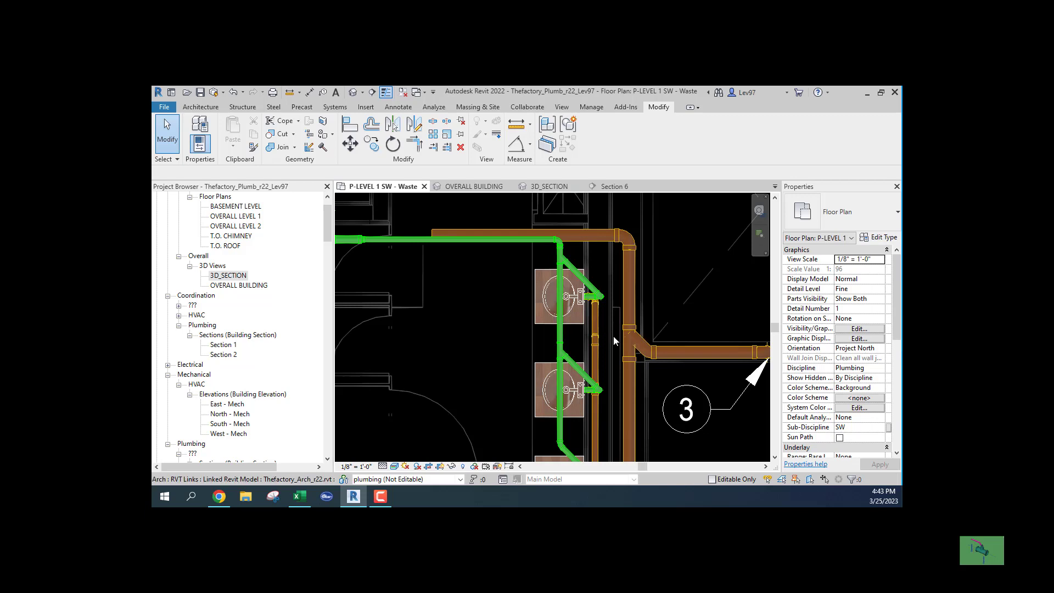
middle_drag(602, 397, 631, 299)
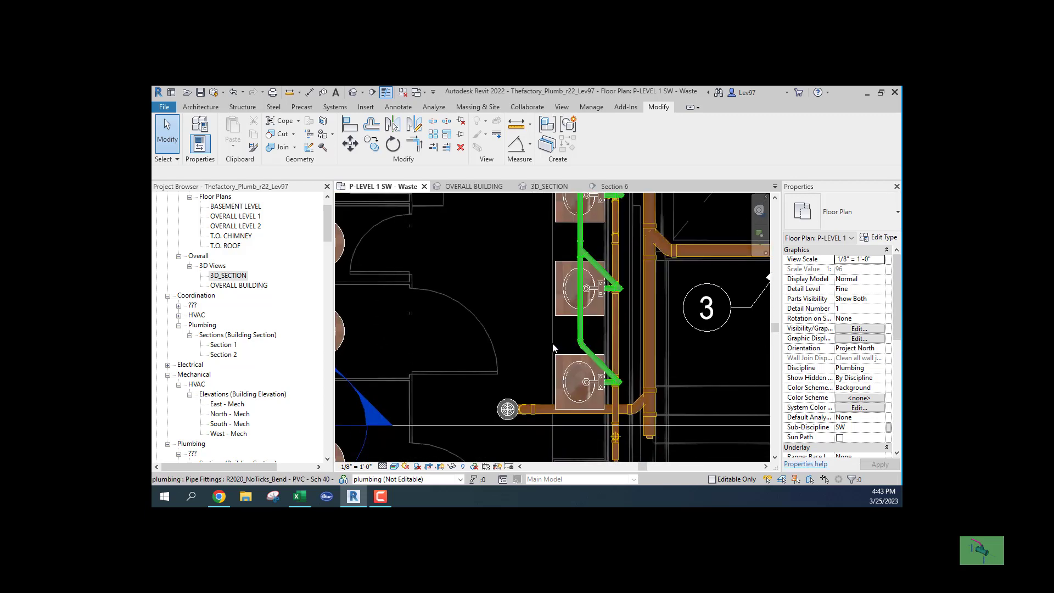
middle_drag(499, 330, 624, 332)
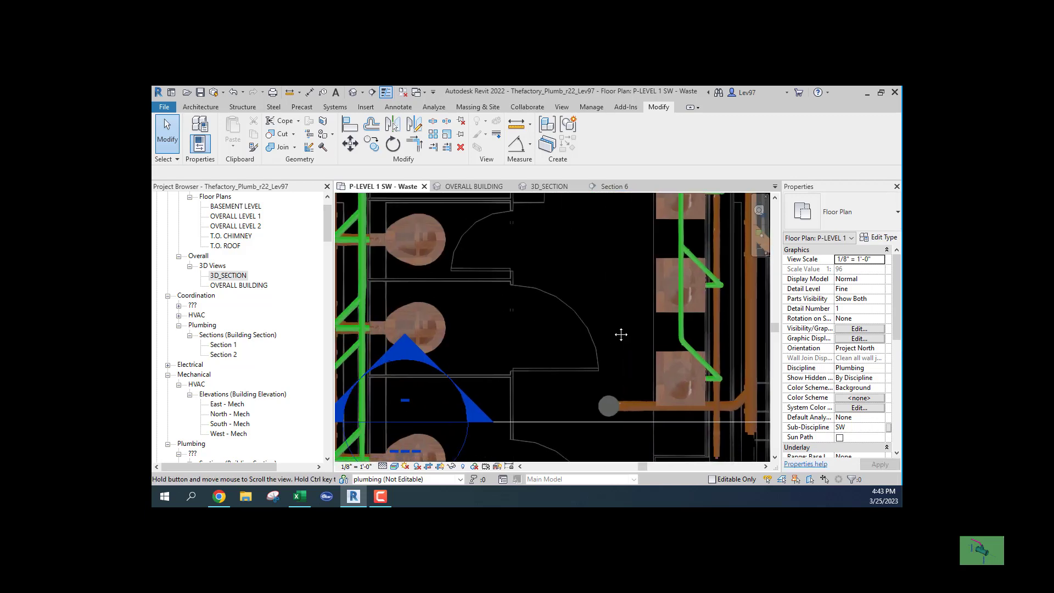
middle_drag(510, 353, 580, 344)
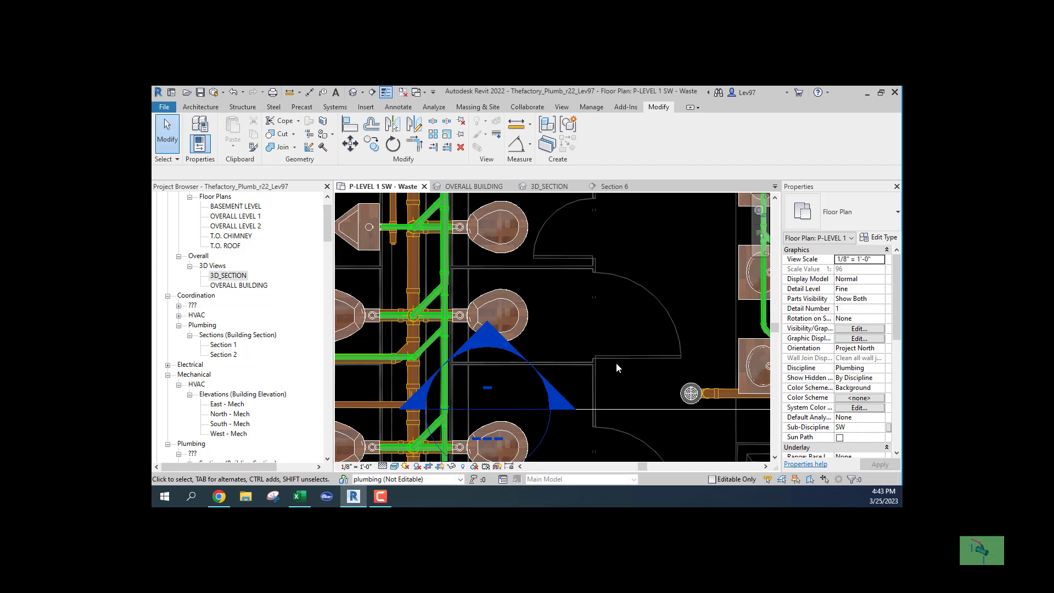
middle_drag(616, 363, 476, 369)
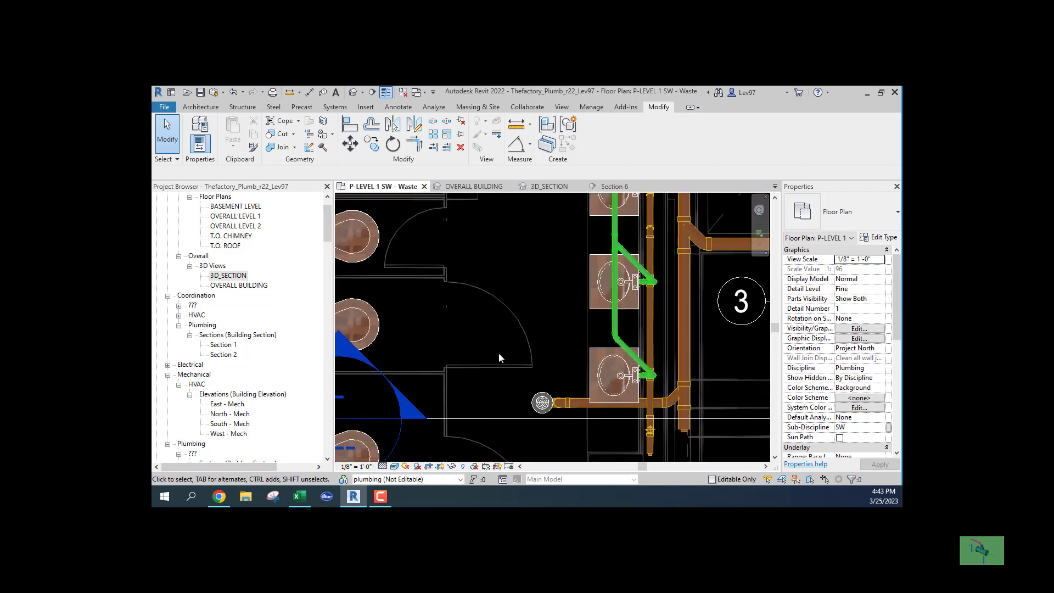
middle_drag(501, 361, 624, 377)
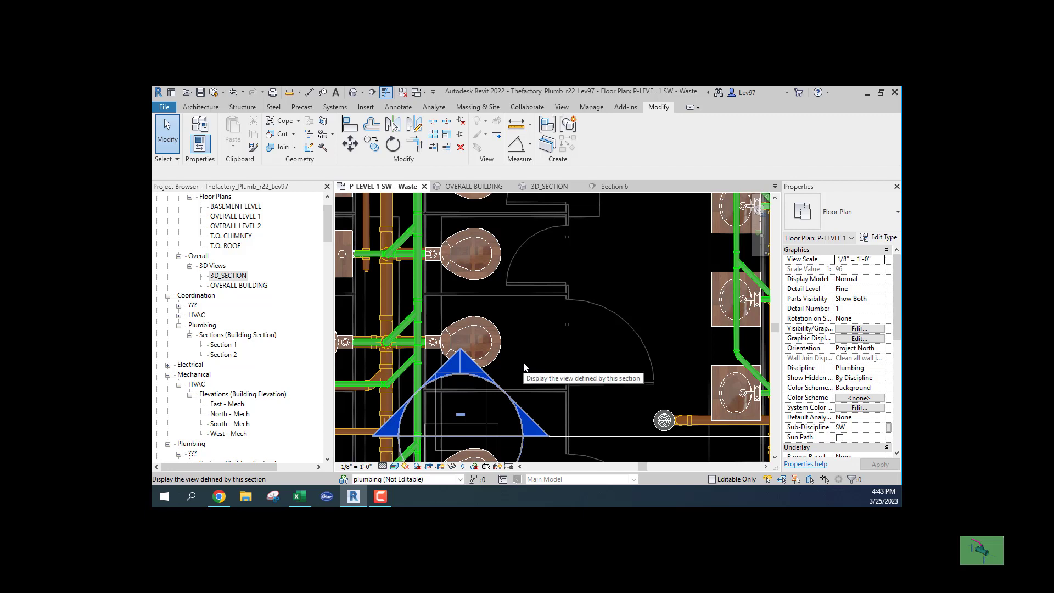
middle_drag(531, 345, 559, 318)
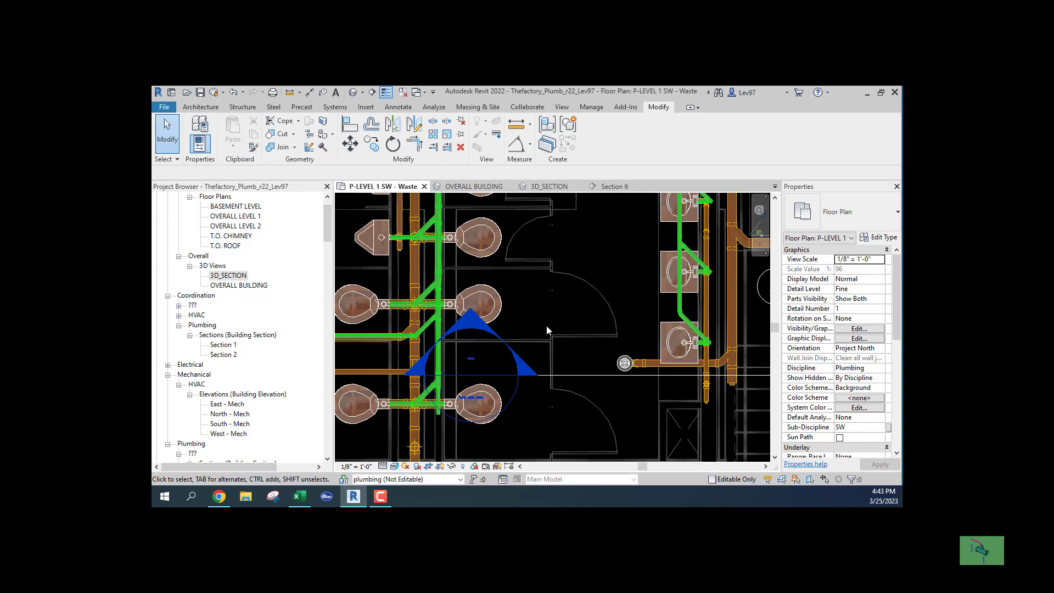
- Show the linked Thefactory_Mech_r22.rvt model in the waste plan and inspect its ducts against the restroom waste and vent piping
key(v)
key(g)
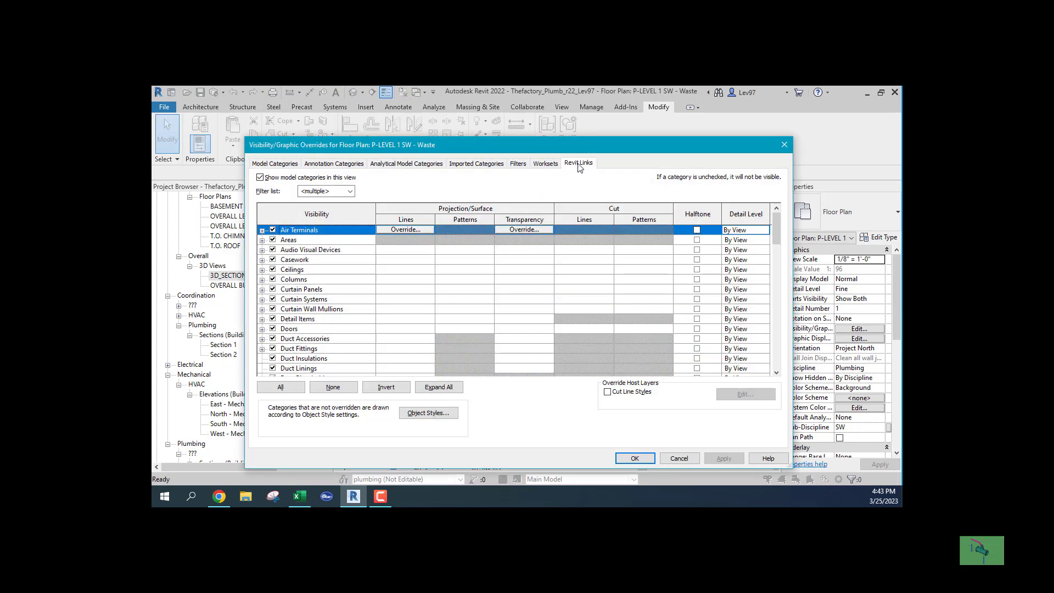
click(580, 163)
click(271, 222)
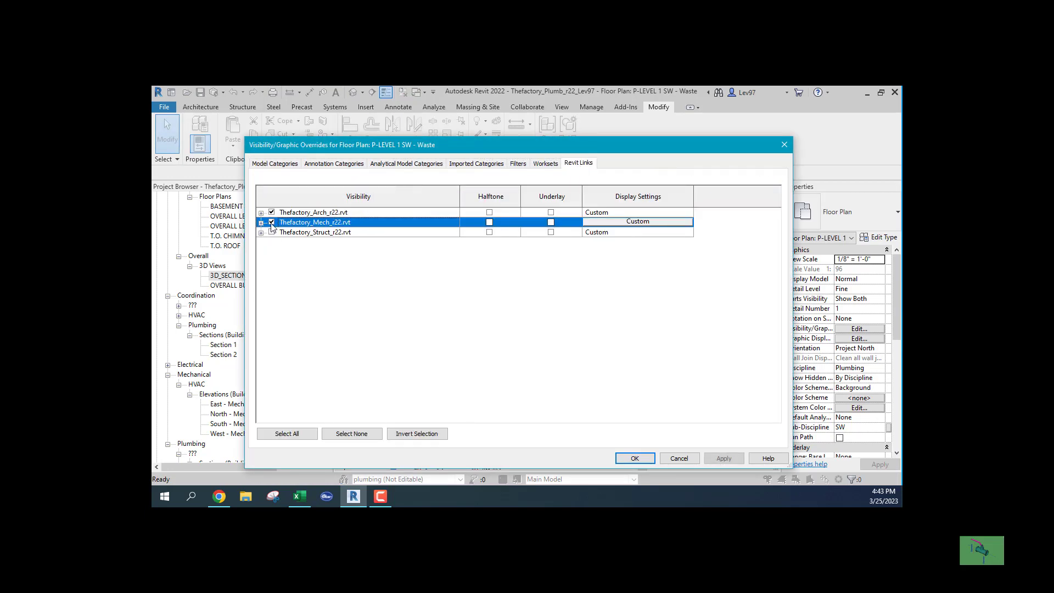
click(634, 459)
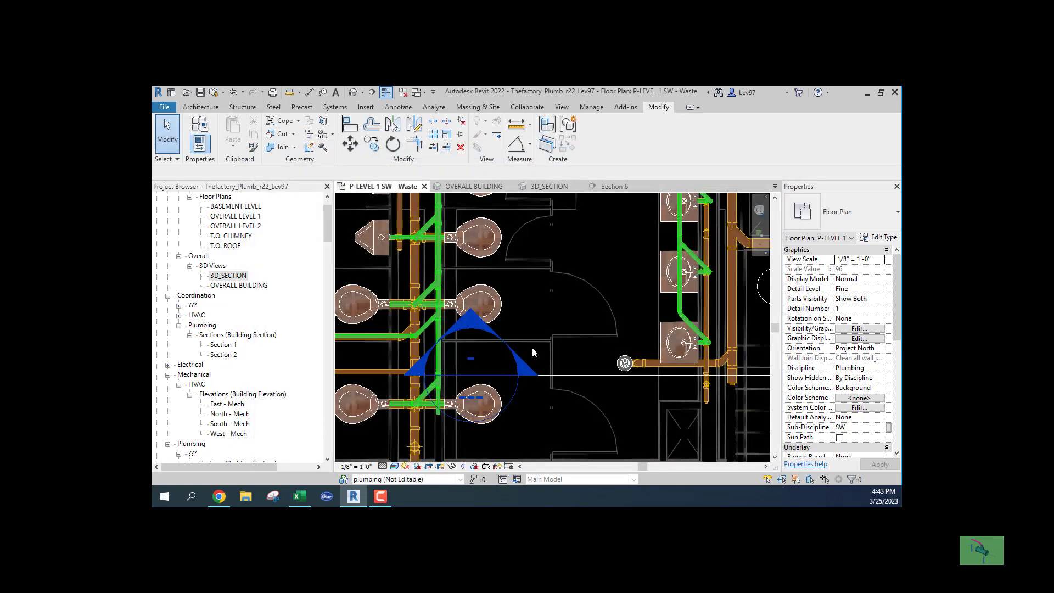
scroll(536, 341, down, 3)
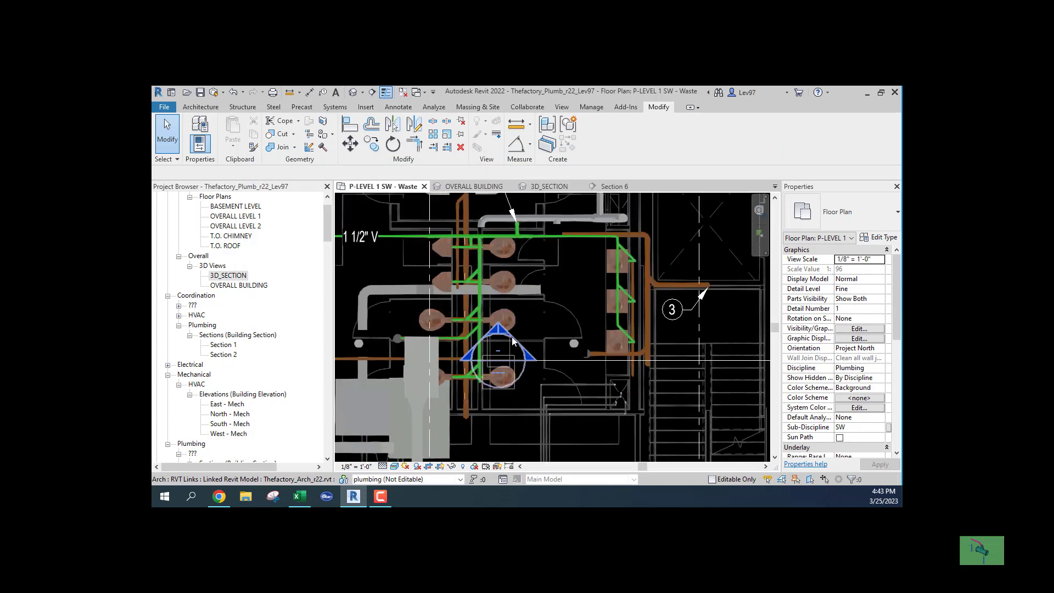
middle_drag(554, 351, 644, 374)
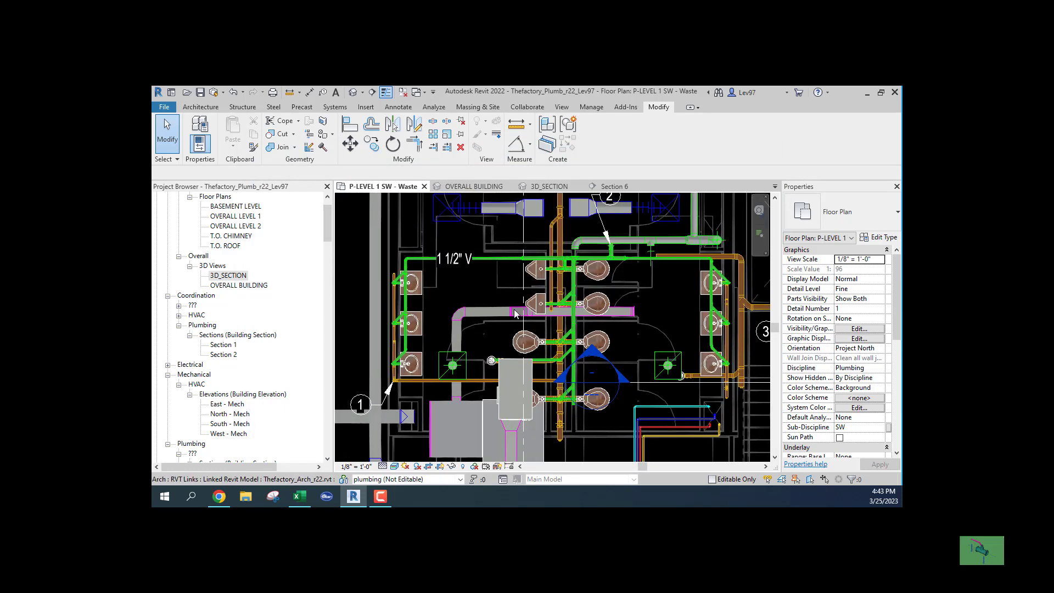
middle_drag(521, 319, 468, 394)
scroll(550, 326, up, 4)
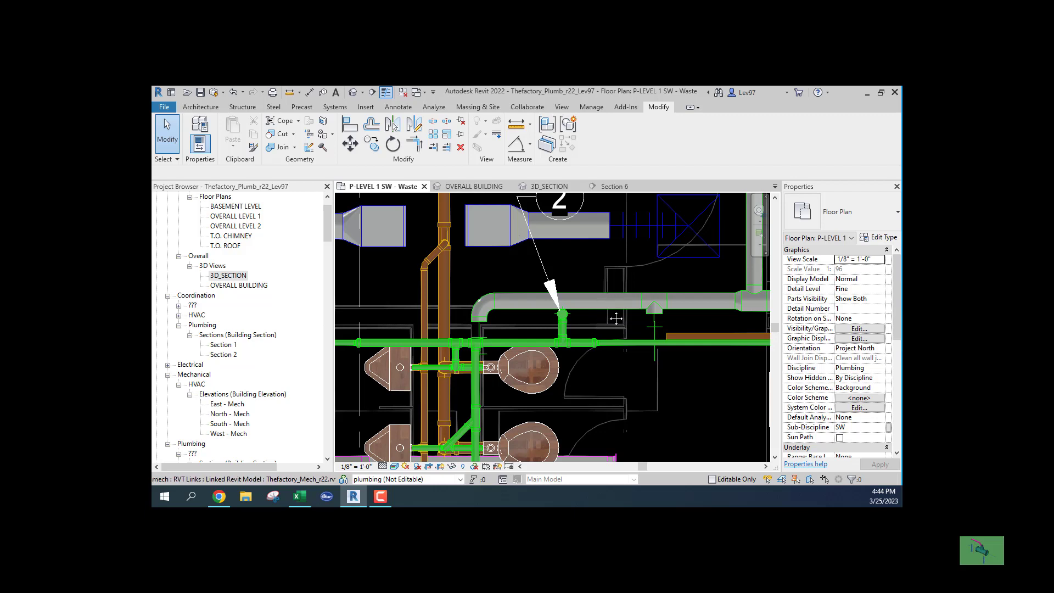
- Select the linked round exhaust duct by callout 2 to check its elevations and size, and examine its crossing with the restroom vent piping
middle_drag(611, 312, 536, 313)
scroll(528, 323, down, 2)
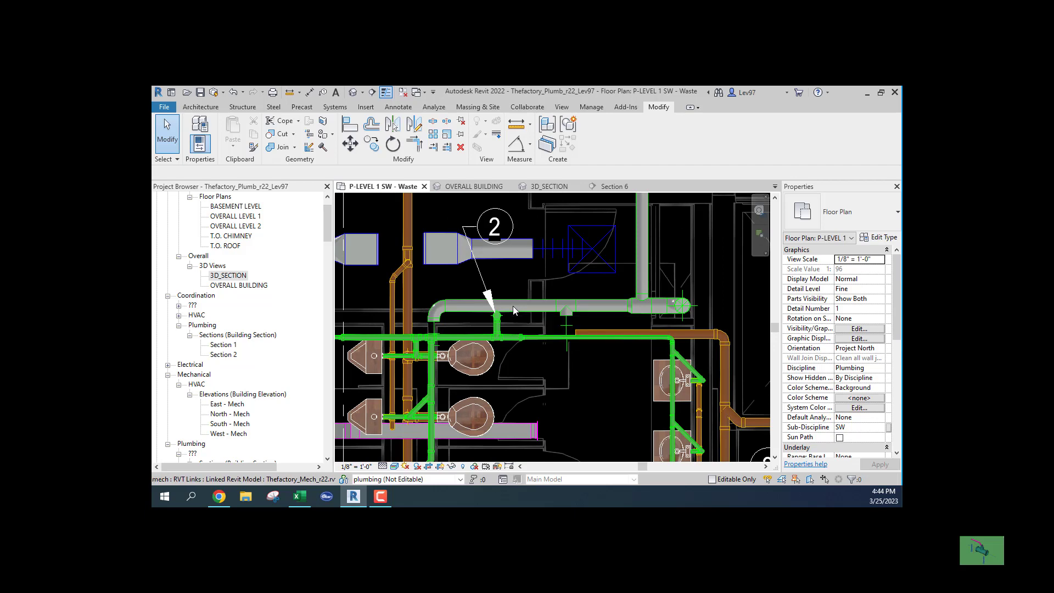
click(521, 313)
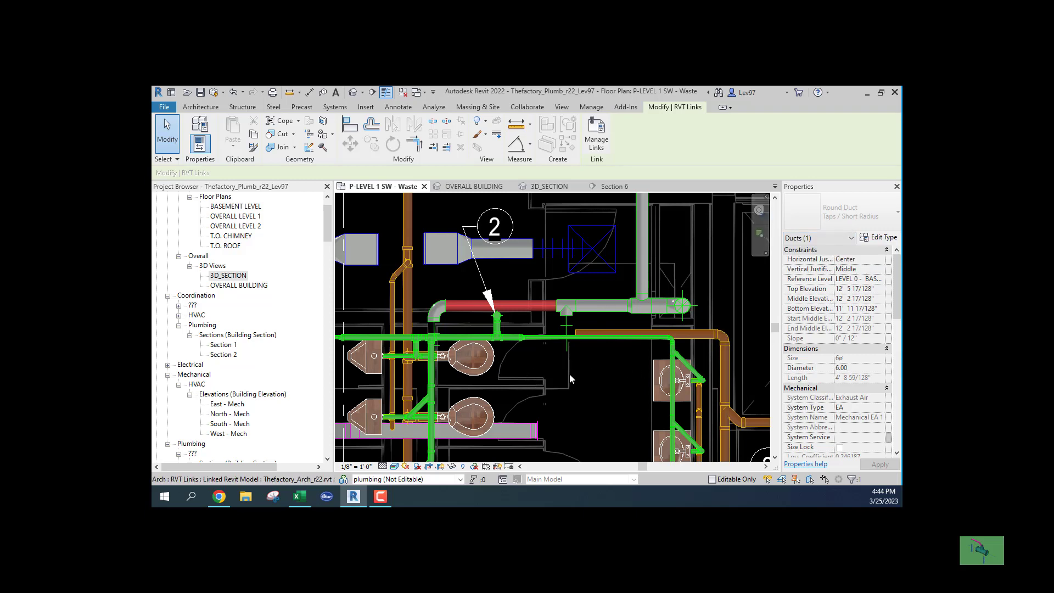
click(473, 323)
scroll(497, 317, up, 3)
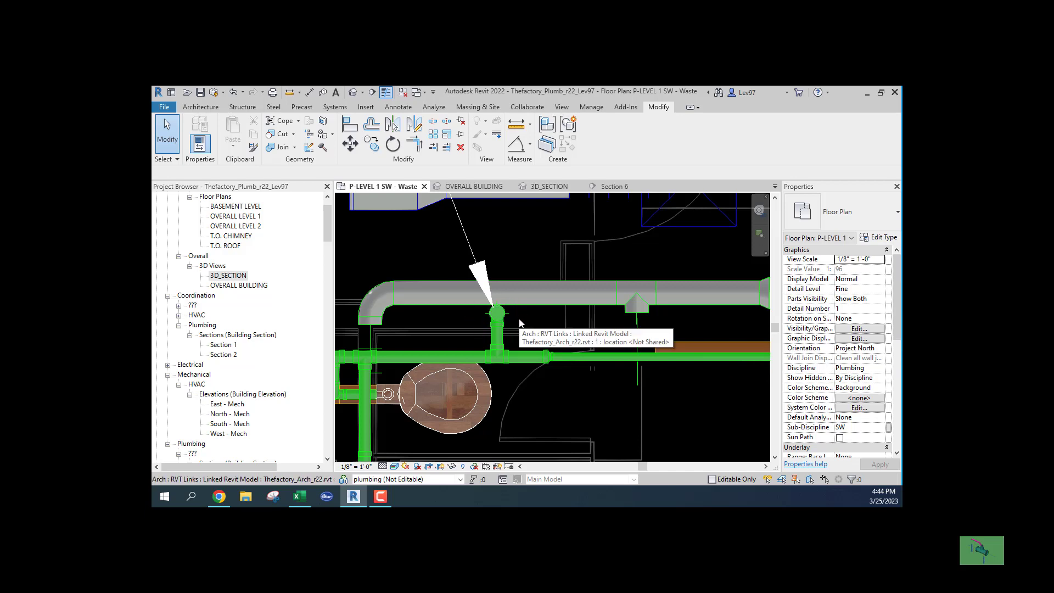
scroll(525, 321, down, 2)
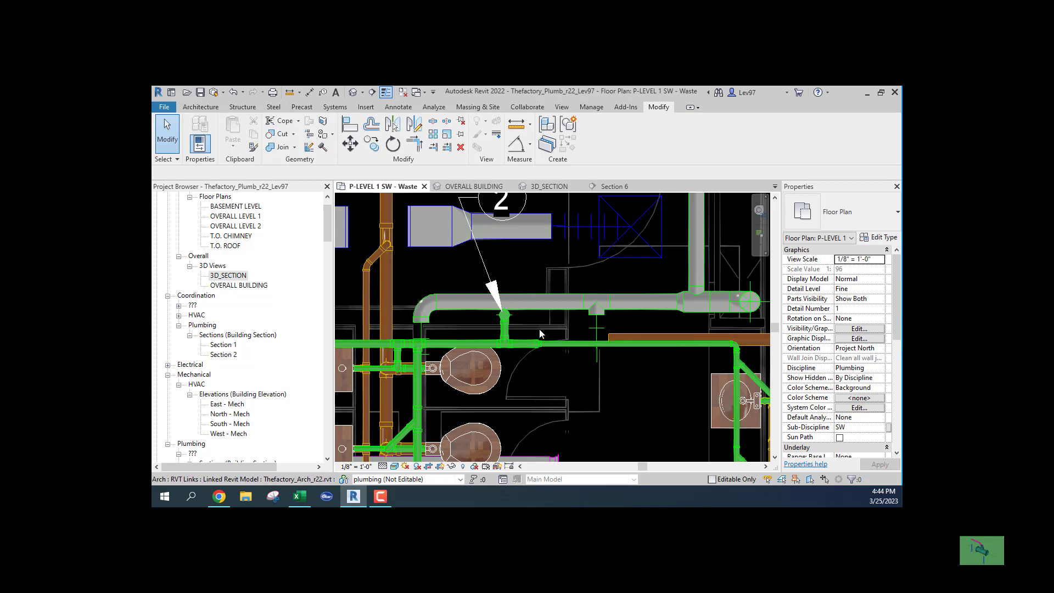
middle_drag(455, 326, 536, 327)
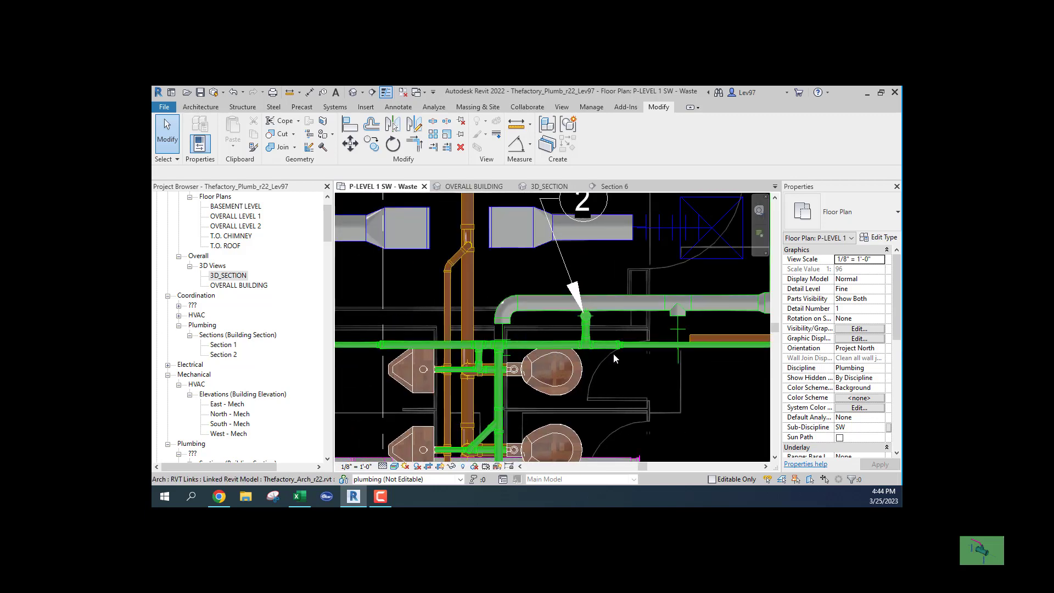
middle_drag(598, 377, 446, 376)
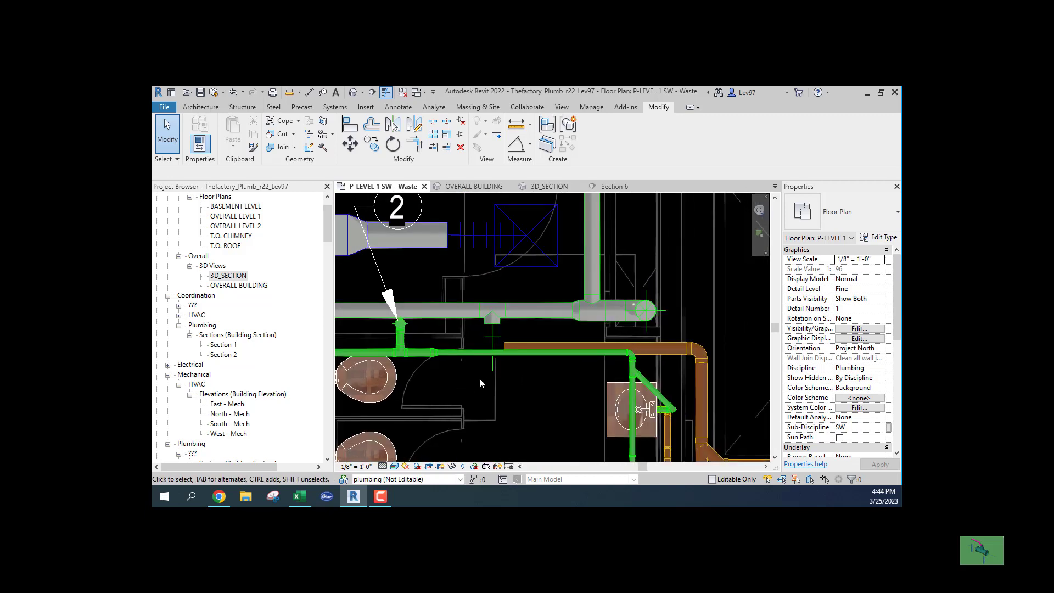
middle_drag(466, 375, 546, 324)
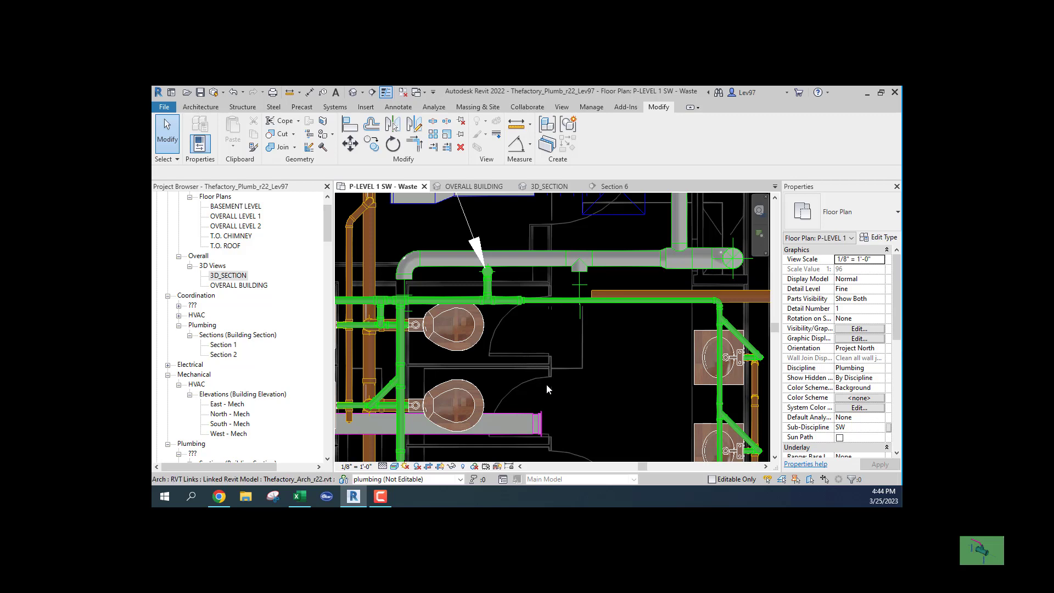
middle_drag(545, 384, 492, 395)
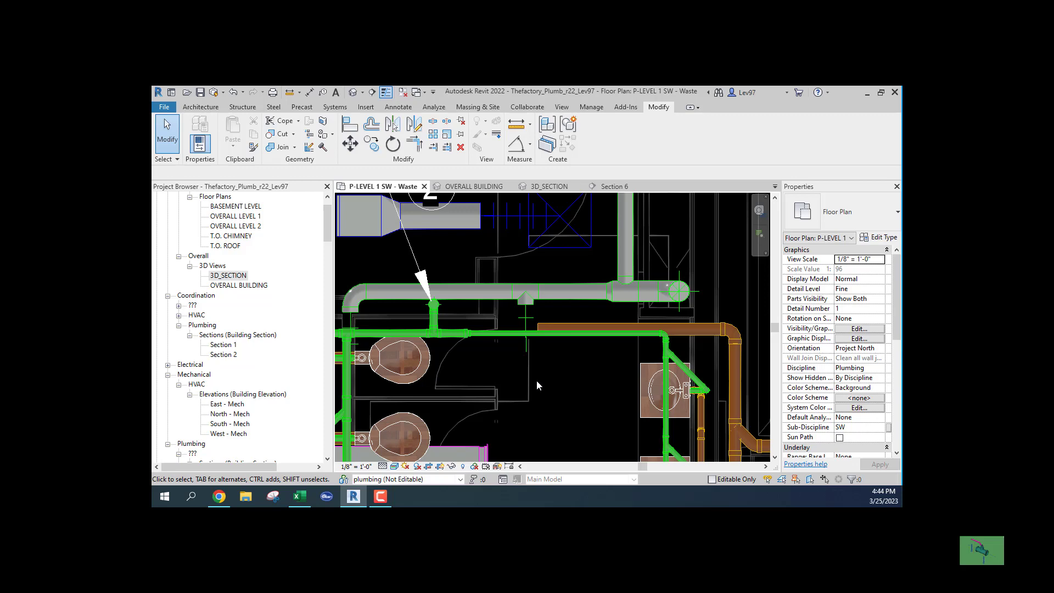
middle_drag(548, 375, 596, 336)
scroll(582, 331, down, 1)
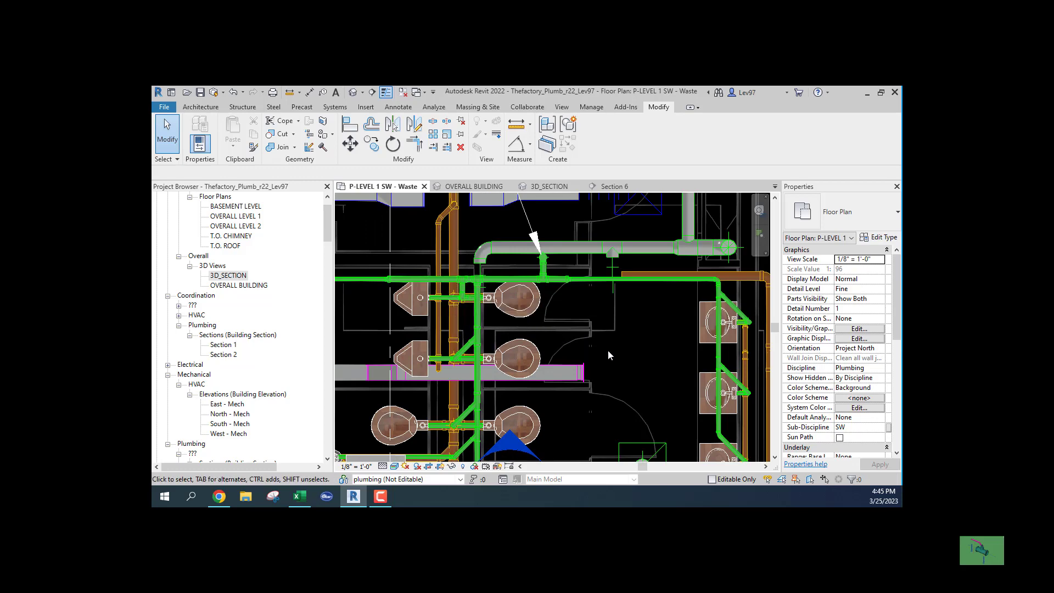
- Turn off the visibility of the Plumbing - Sanitary Vent filter in the P-LEVEL 1 SW - Waste plan
key(v)
key(v)
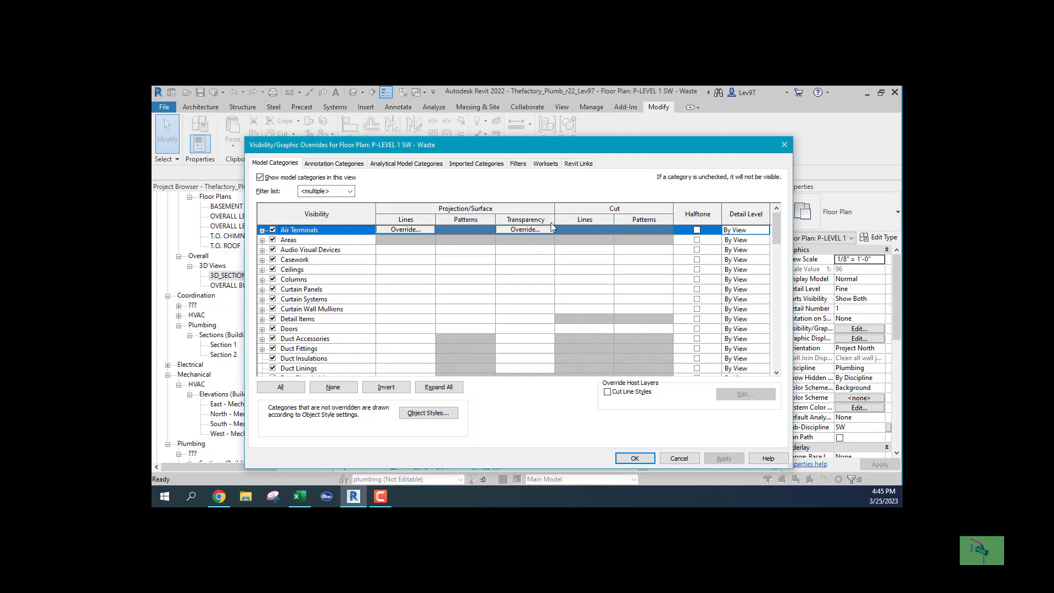
click(519, 164)
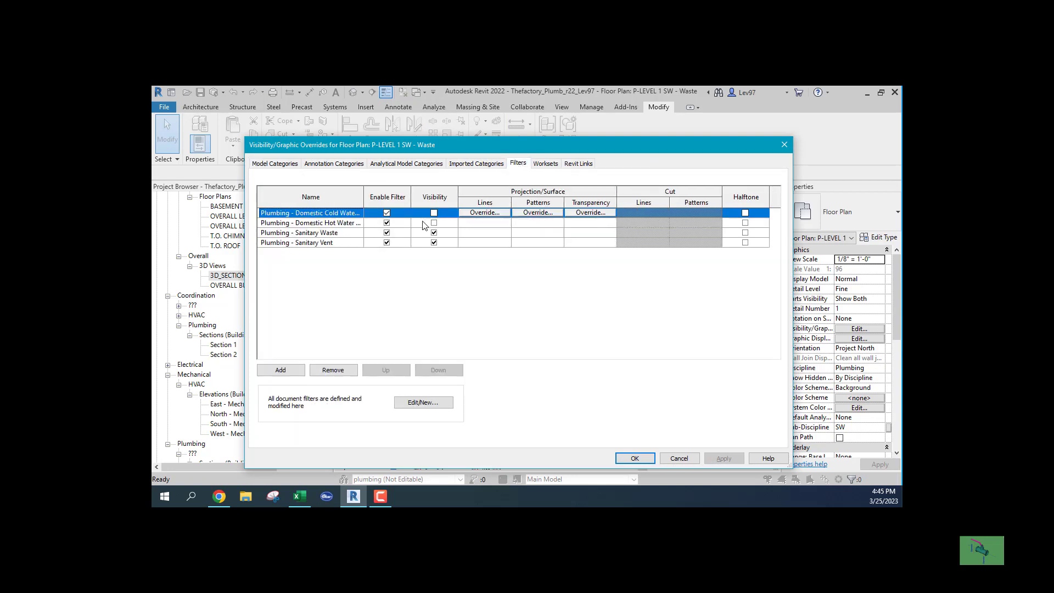
click(434, 242)
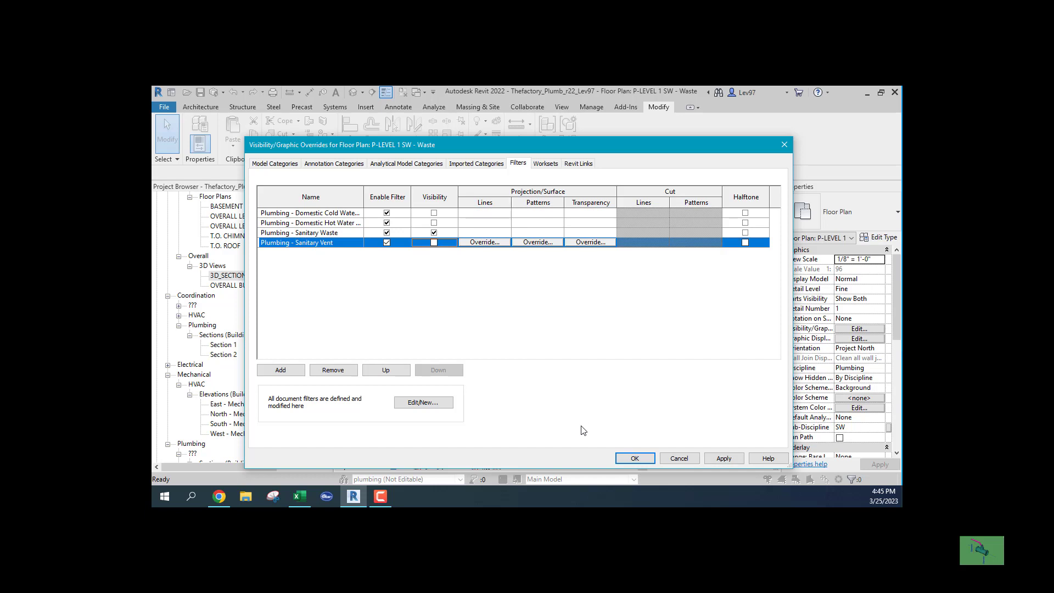
click(635, 458)
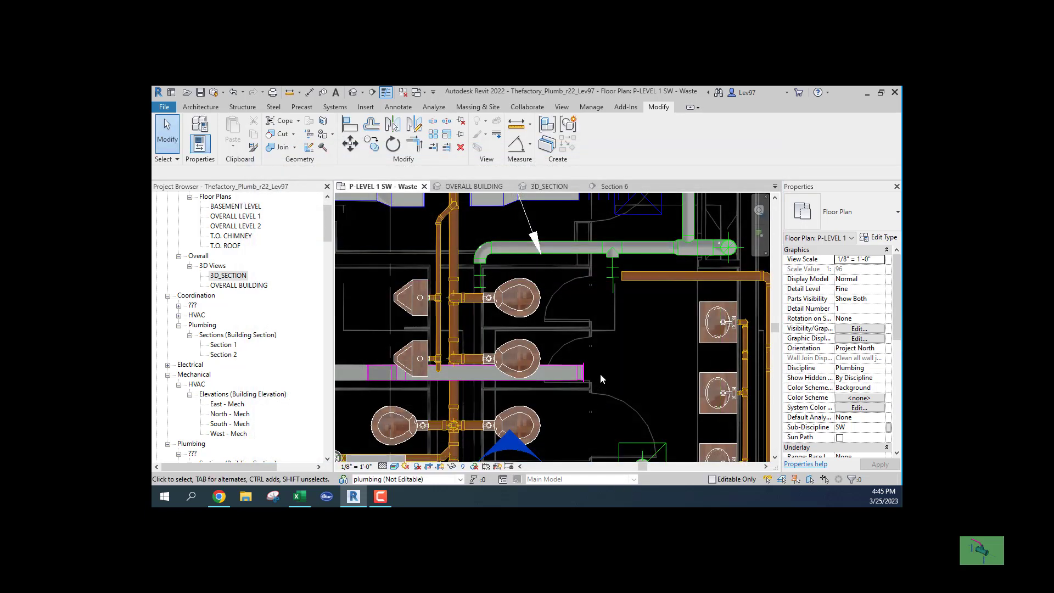
- Examine the linked ducts and air terminals against the waste piping at the toilets, urinals, lavatories and floor drain
scroll(592, 347, down, 2)
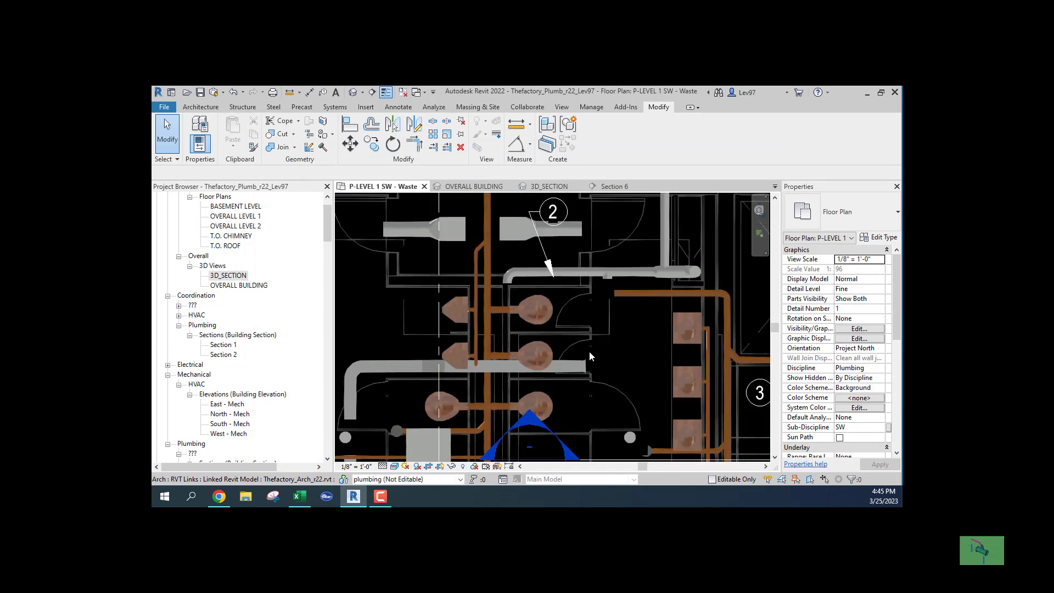
scroll(443, 361, up, 1)
scroll(443, 361, up, 2)
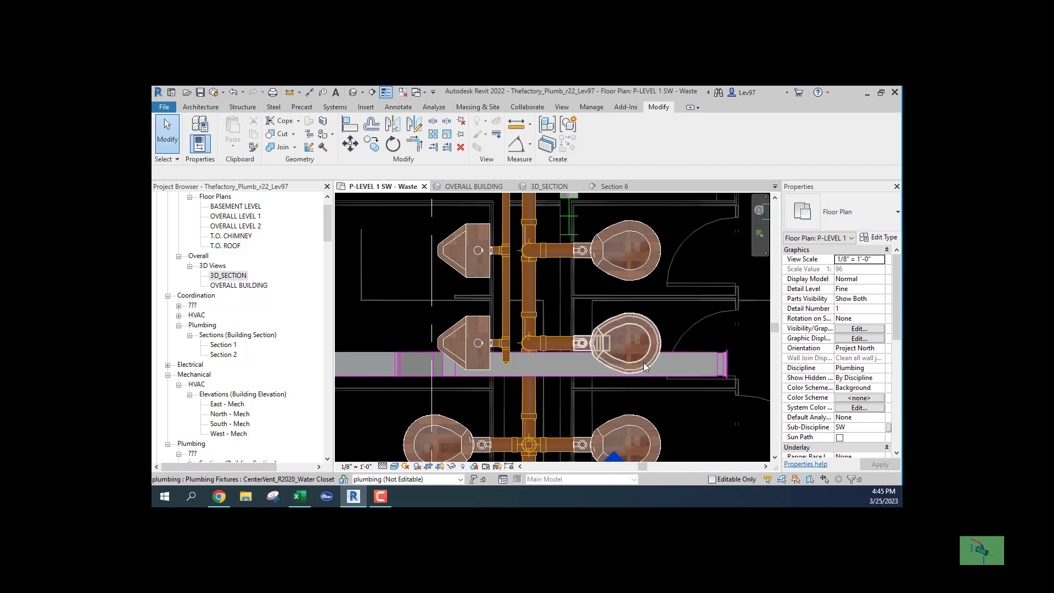
scroll(645, 367, down, 2)
scroll(645, 373, down, 2)
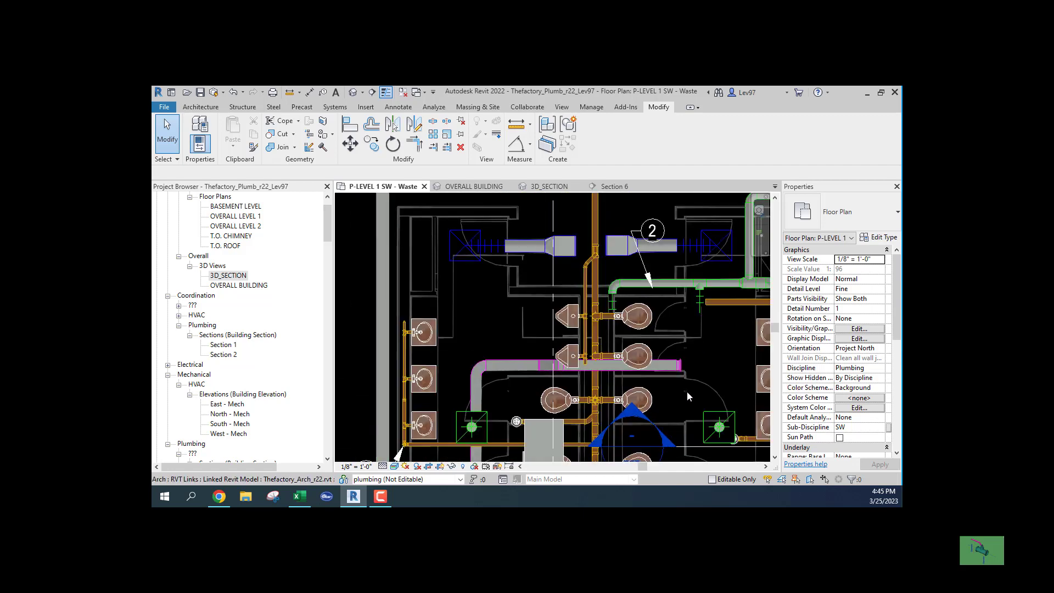
middle_drag(687, 391, 539, 344)
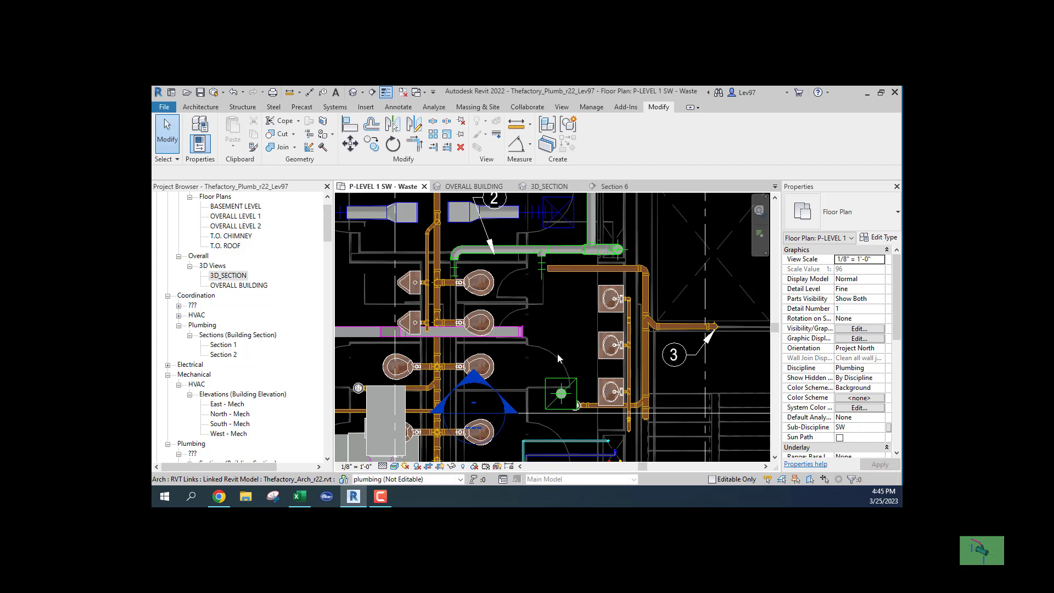
scroll(556, 355, up, 4)
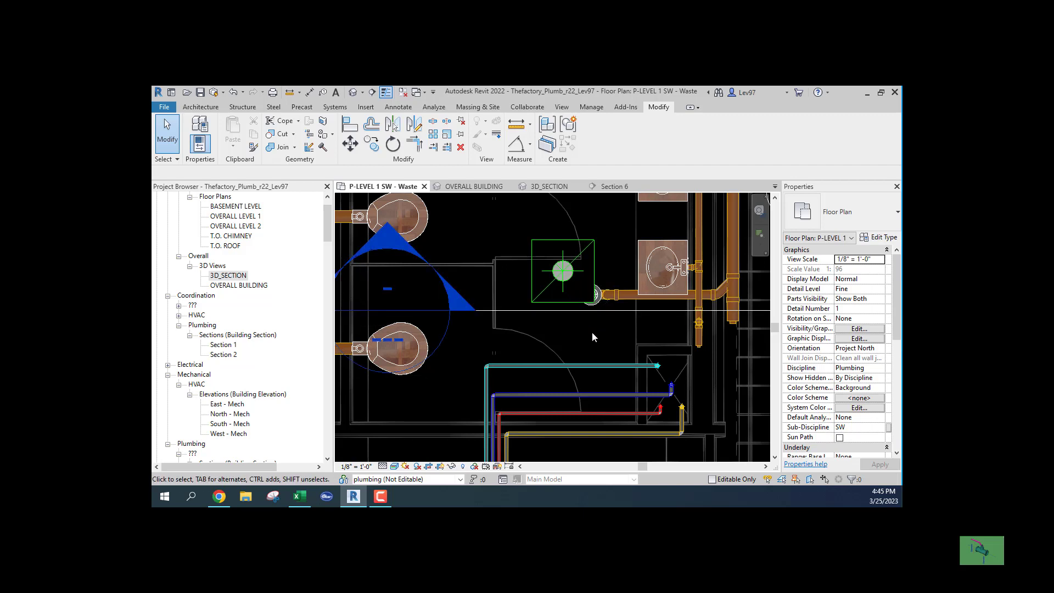
middle_drag(588, 332, 479, 363)
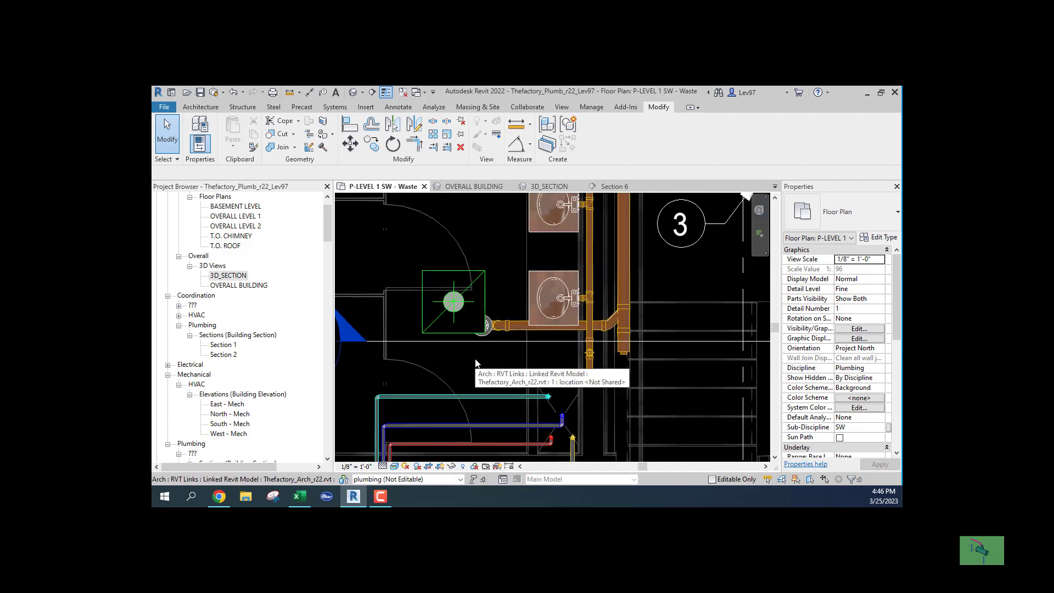
scroll(469, 361, down, 4)
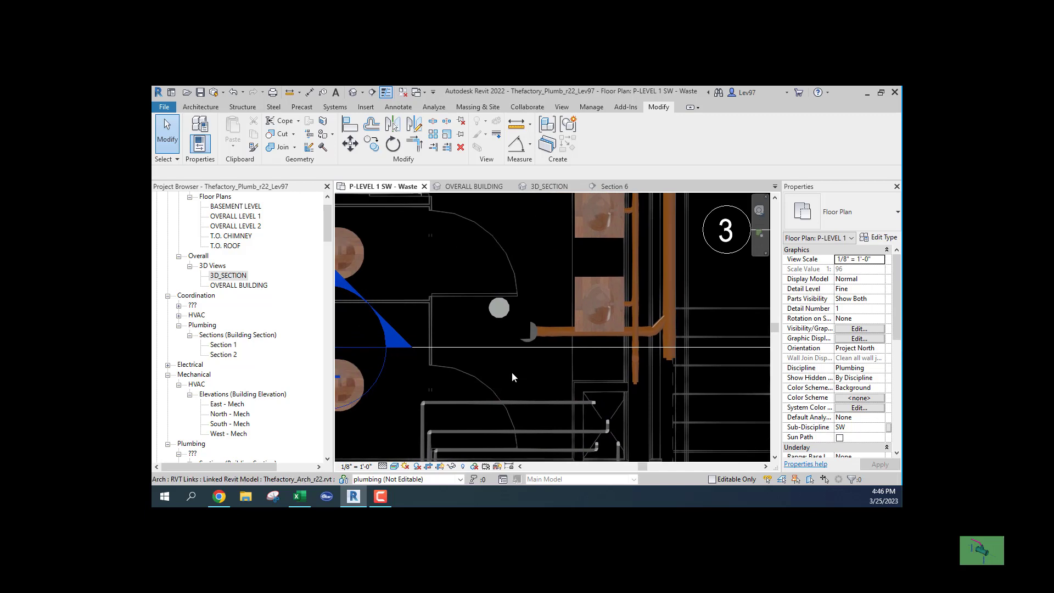
- Check the mechanical equipment and duct mains around both restrooms against the waste routing between callouts 1, 2 and 3
middle_drag(490, 387, 620, 352)
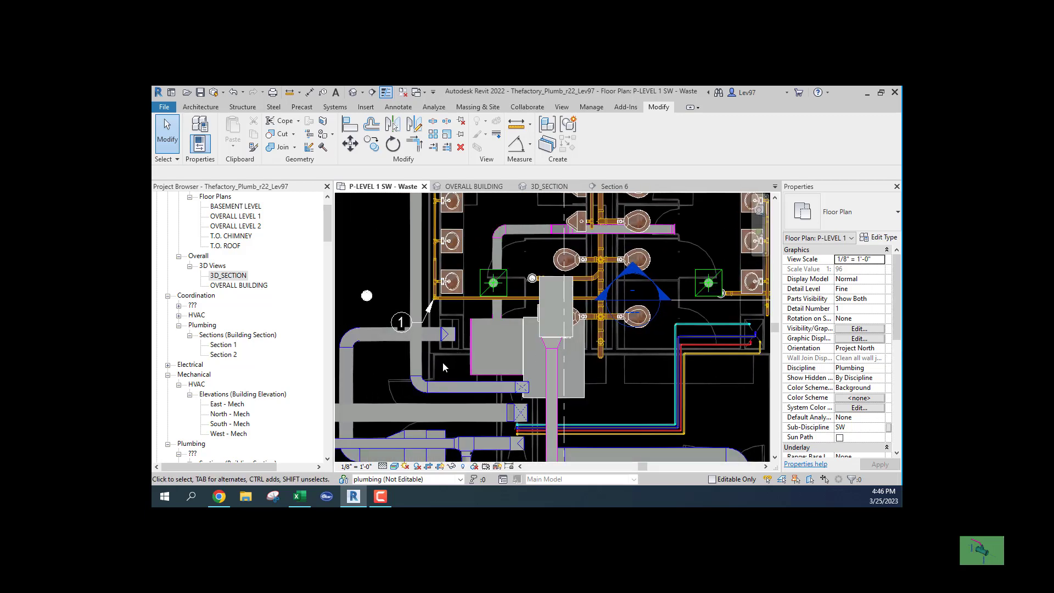
middle_drag(440, 361, 442, 287)
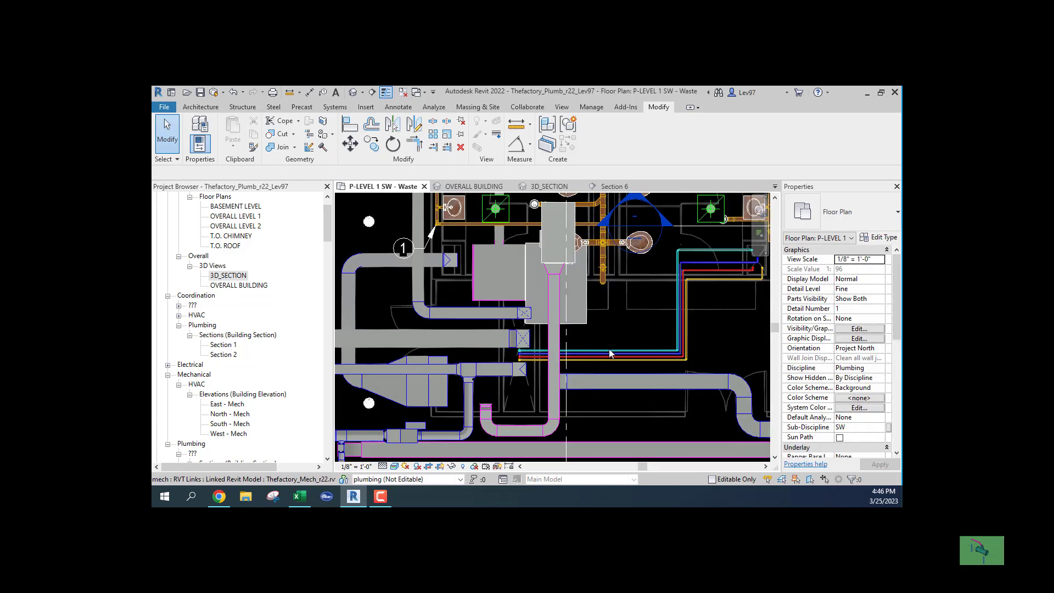
middle_drag(661, 244, 571, 377)
middle_drag(593, 295, 529, 429)
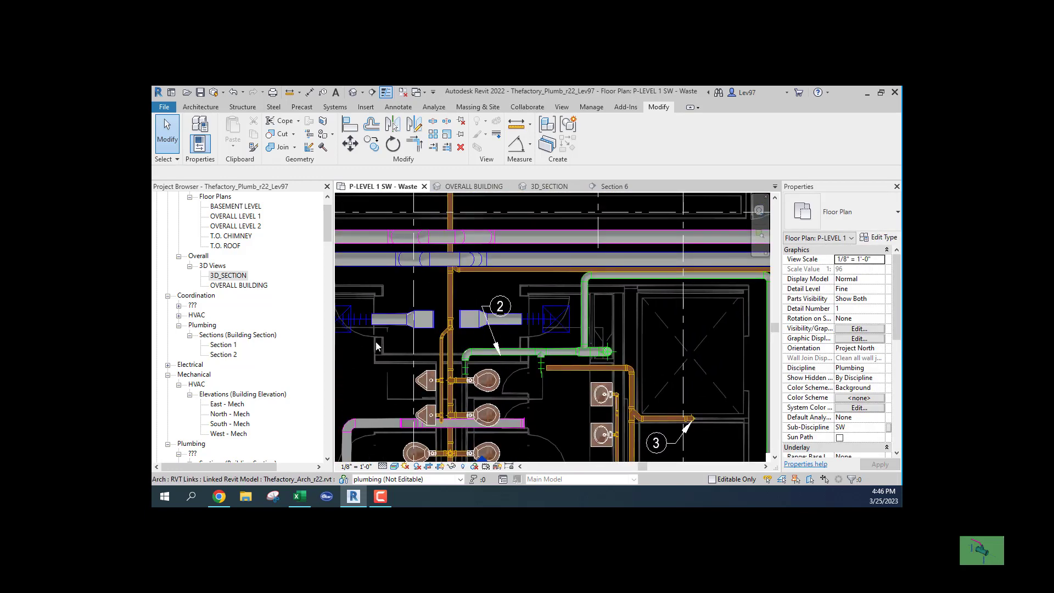
middle_drag(355, 364, 500, 349)
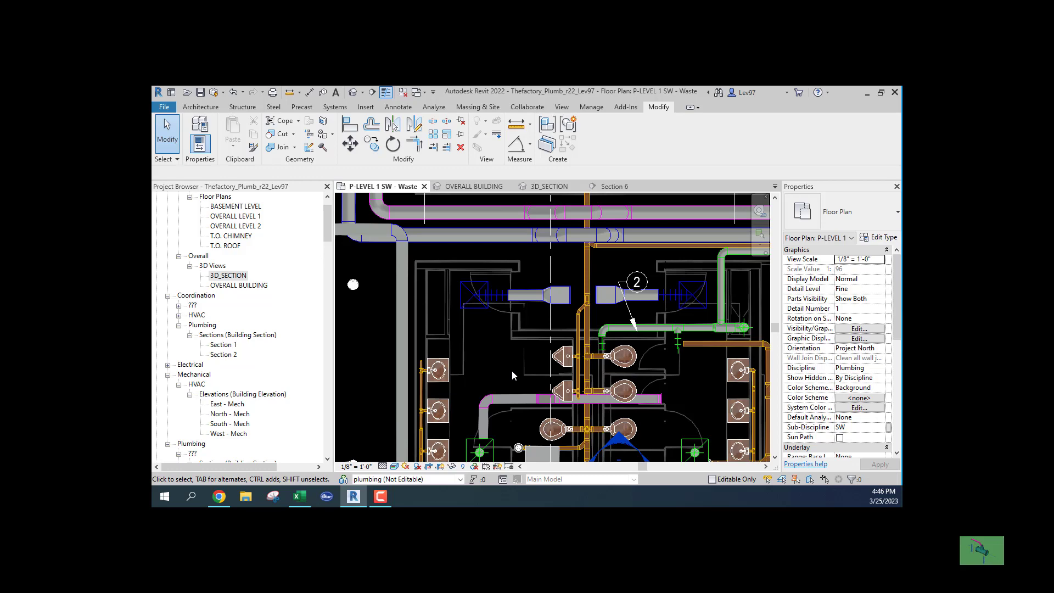
middle_drag(512, 370, 424, 375)
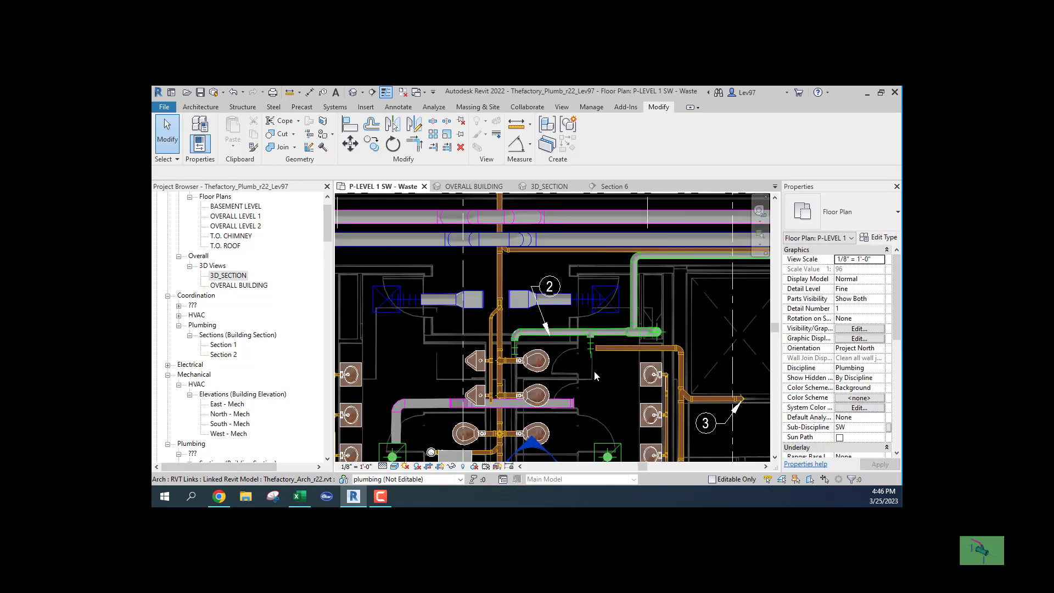
scroll(564, 364, up, 2)
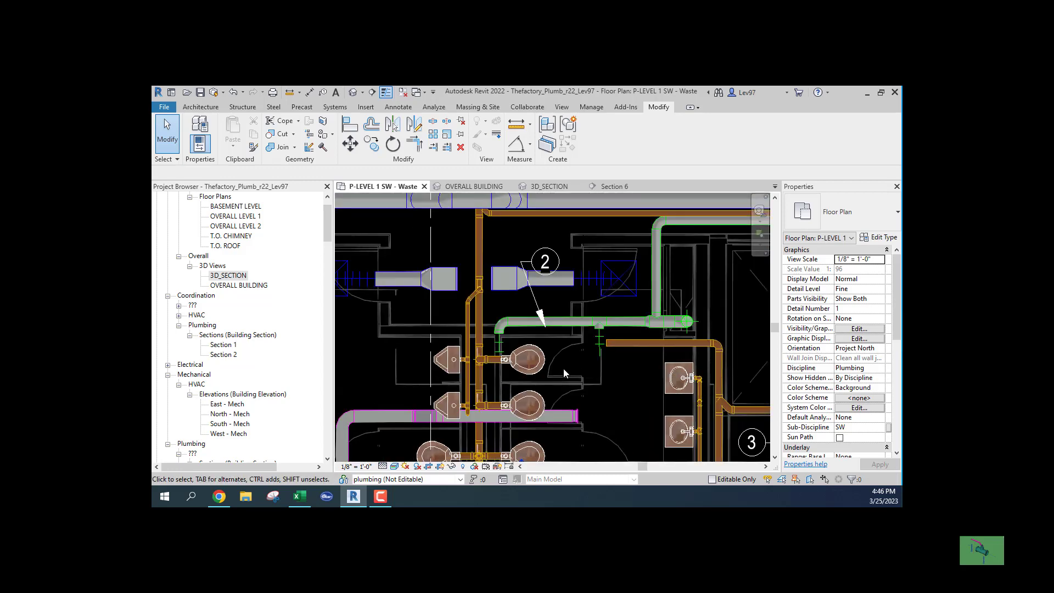
middle_drag(565, 368, 616, 261)
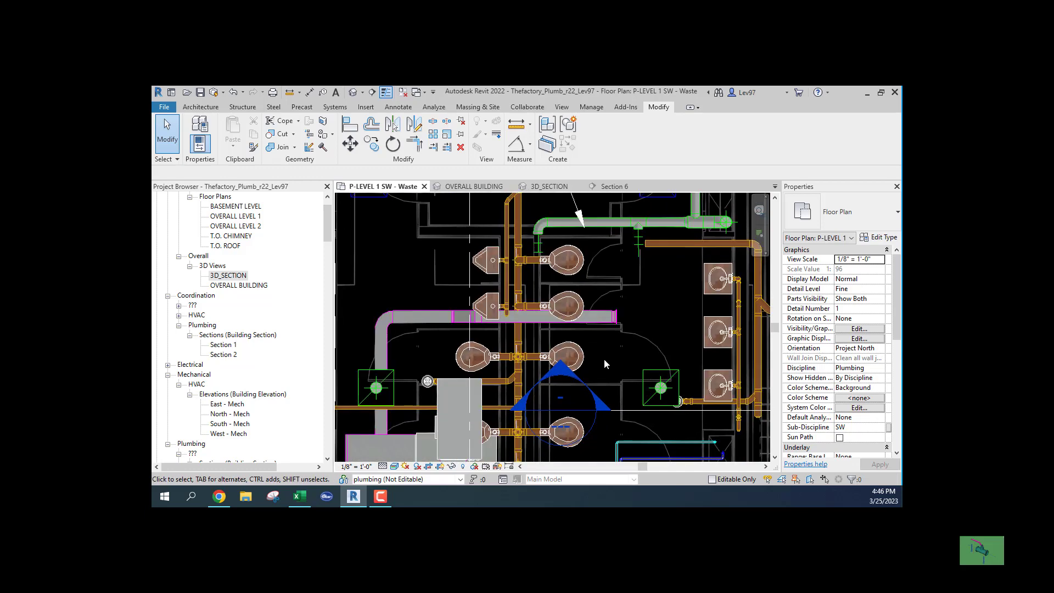
middle_drag(612, 365, 663, 268)
middle_drag(520, 289, 612, 356)
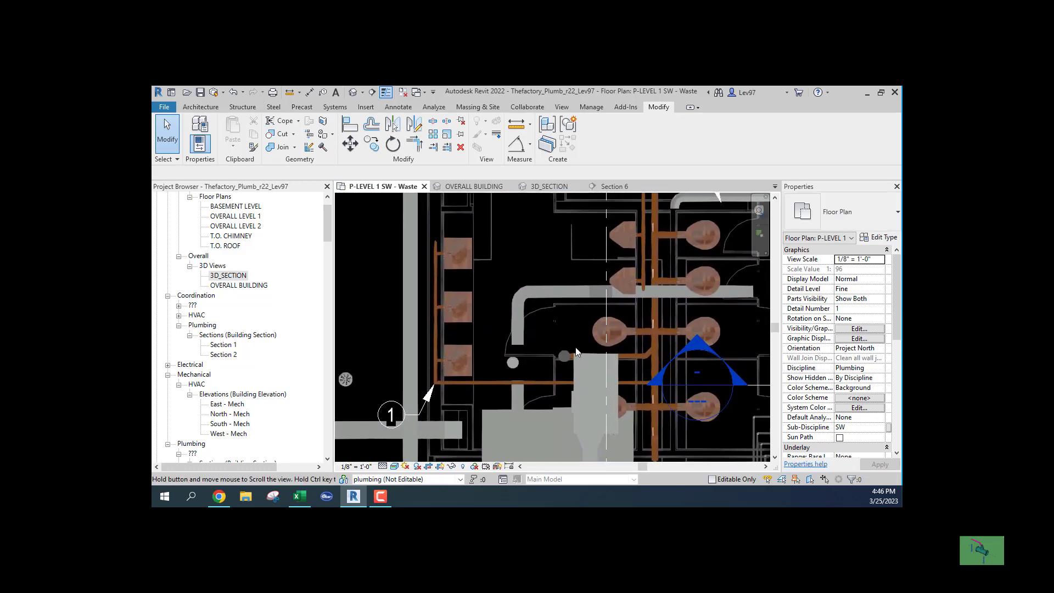
middle_drag(534, 269, 444, 267)
middle_drag(661, 311, 518, 308)
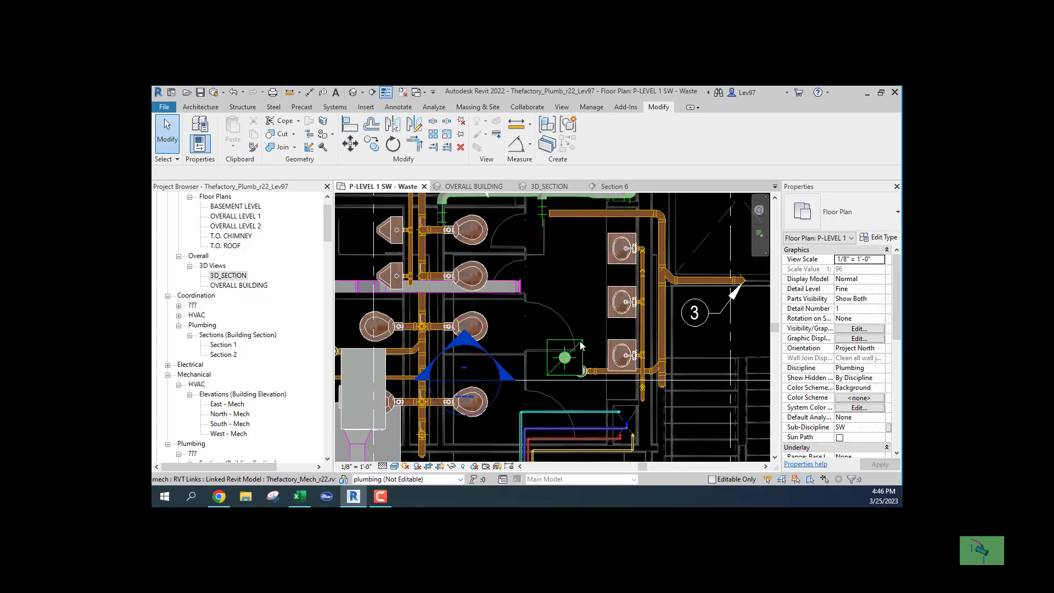
- Hide the linked Thefactory_Mech_r22.rvt model in the waste plan, leaving the architectural link shown
key(v)
key(v)
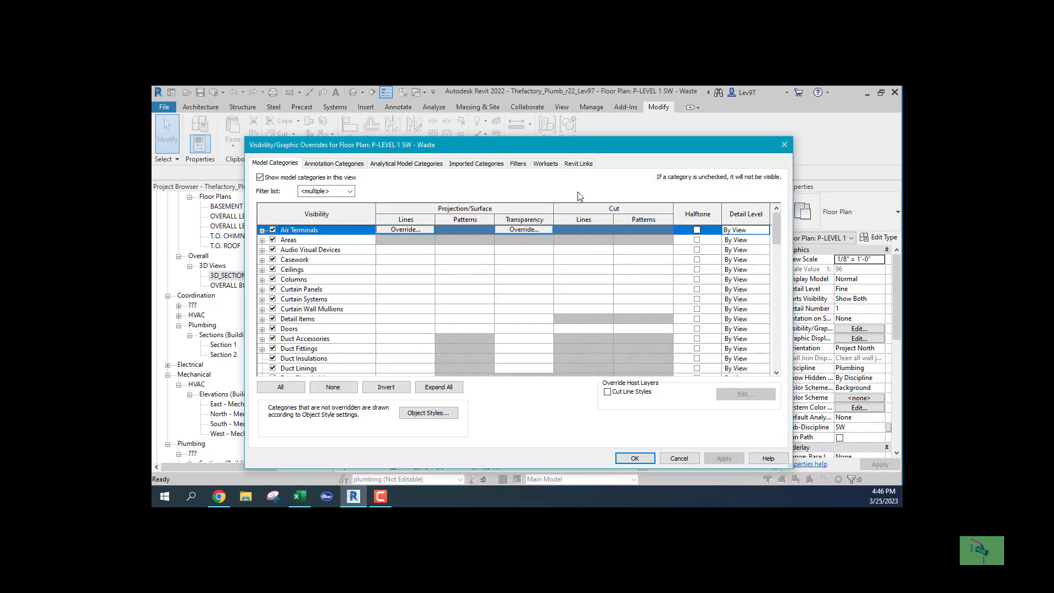
click(579, 162)
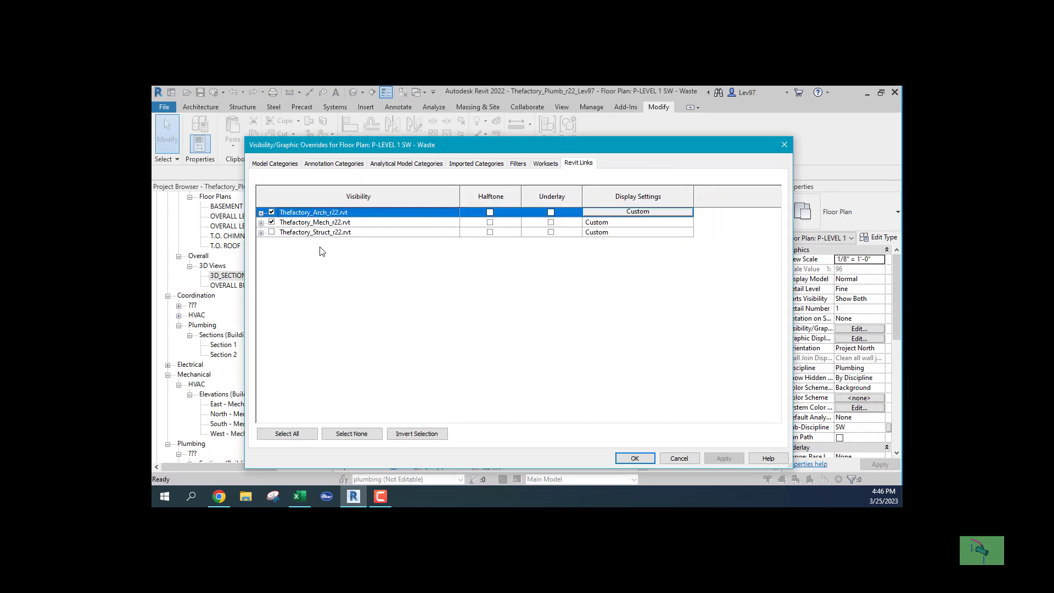
click(271, 223)
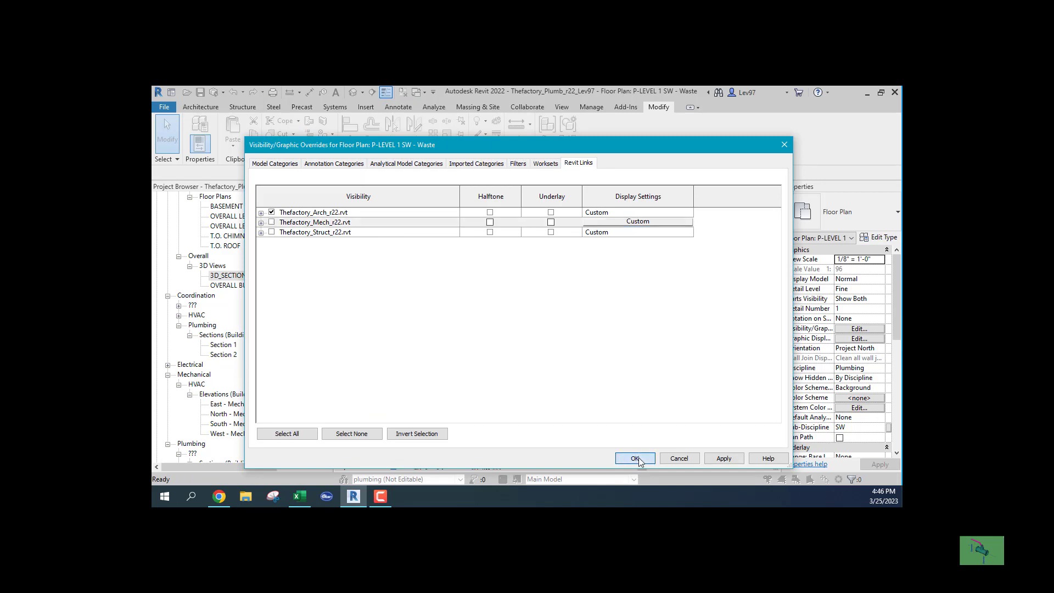
click(635, 457)
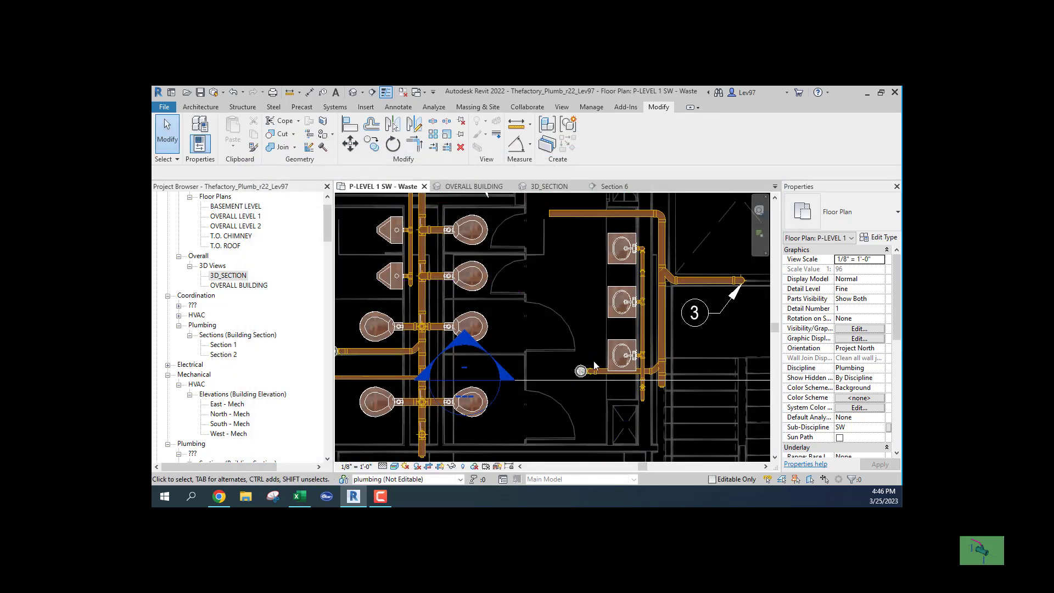
middle_drag(574, 240, 612, 373)
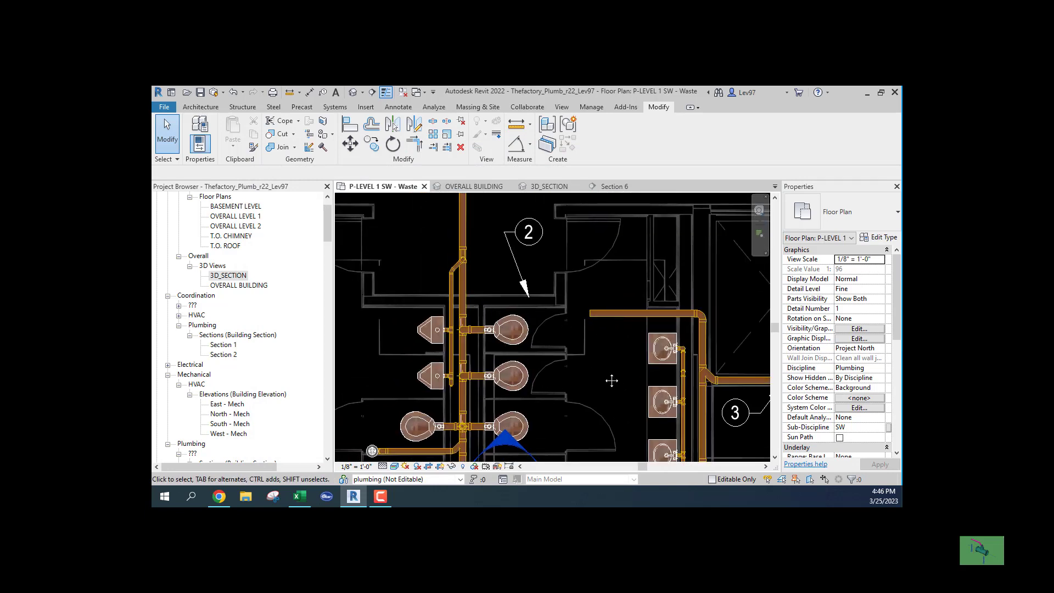
middle_drag(637, 406, 584, 324)
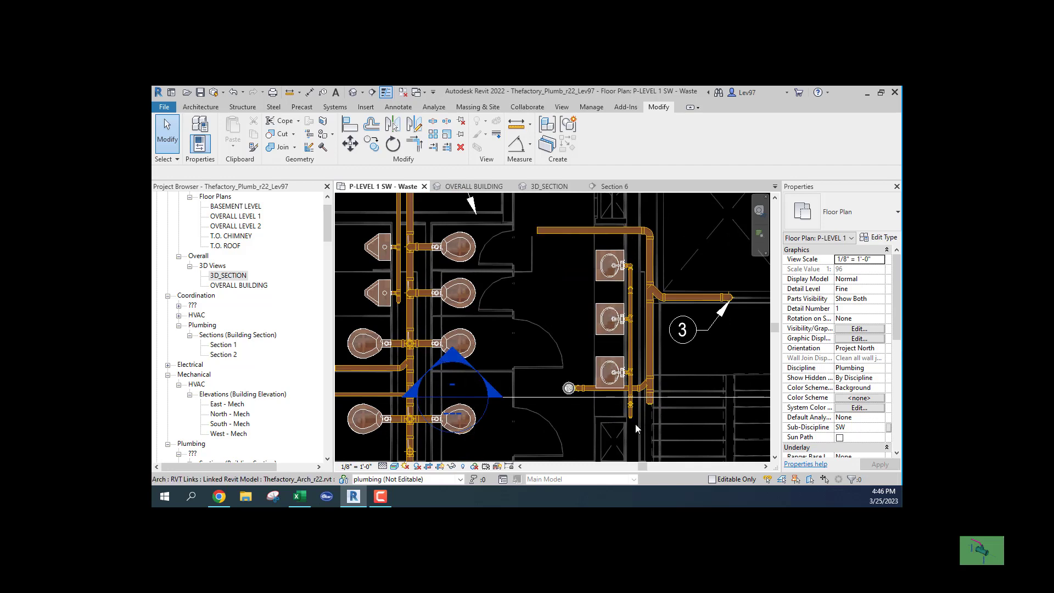
middle_drag(544, 309, 534, 337)
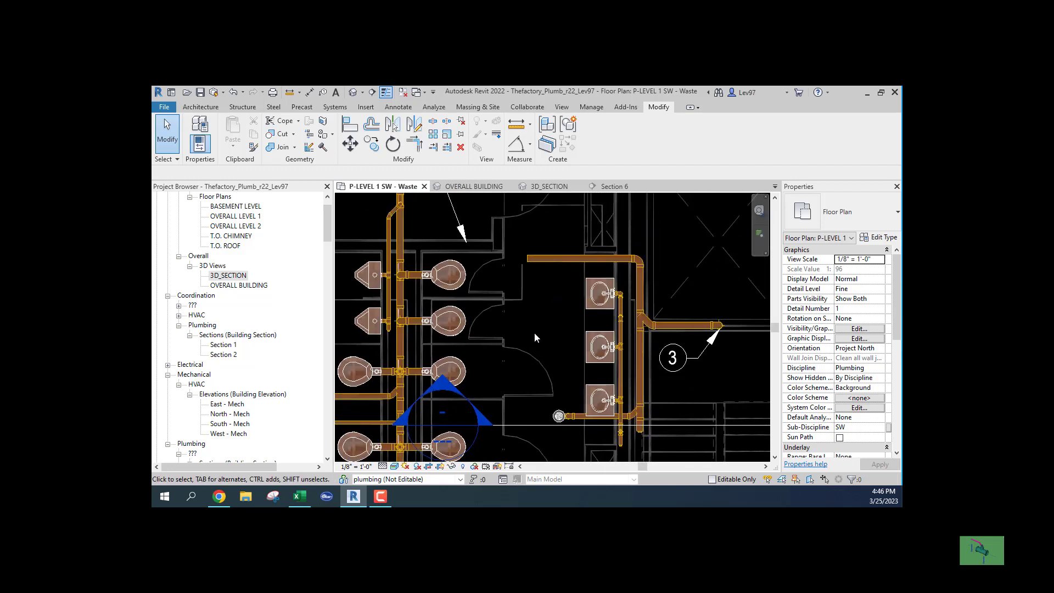